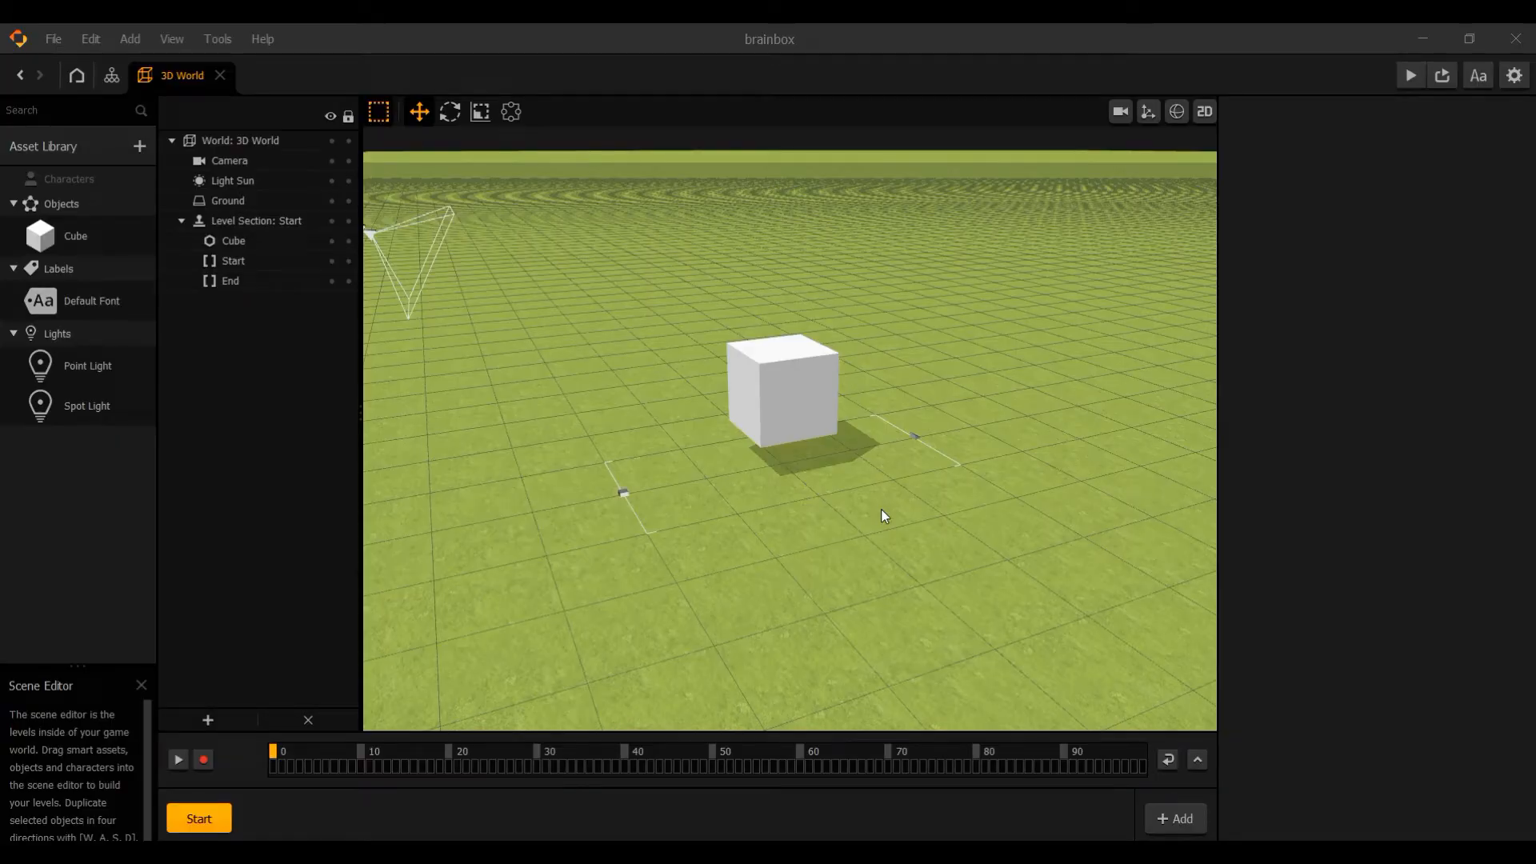
- Scale the cube into a flat slab of about 4.76 × 0.135 × 5.87 and lower it to ground level
{"action": "left_click", "coordinate": [782, 410]}
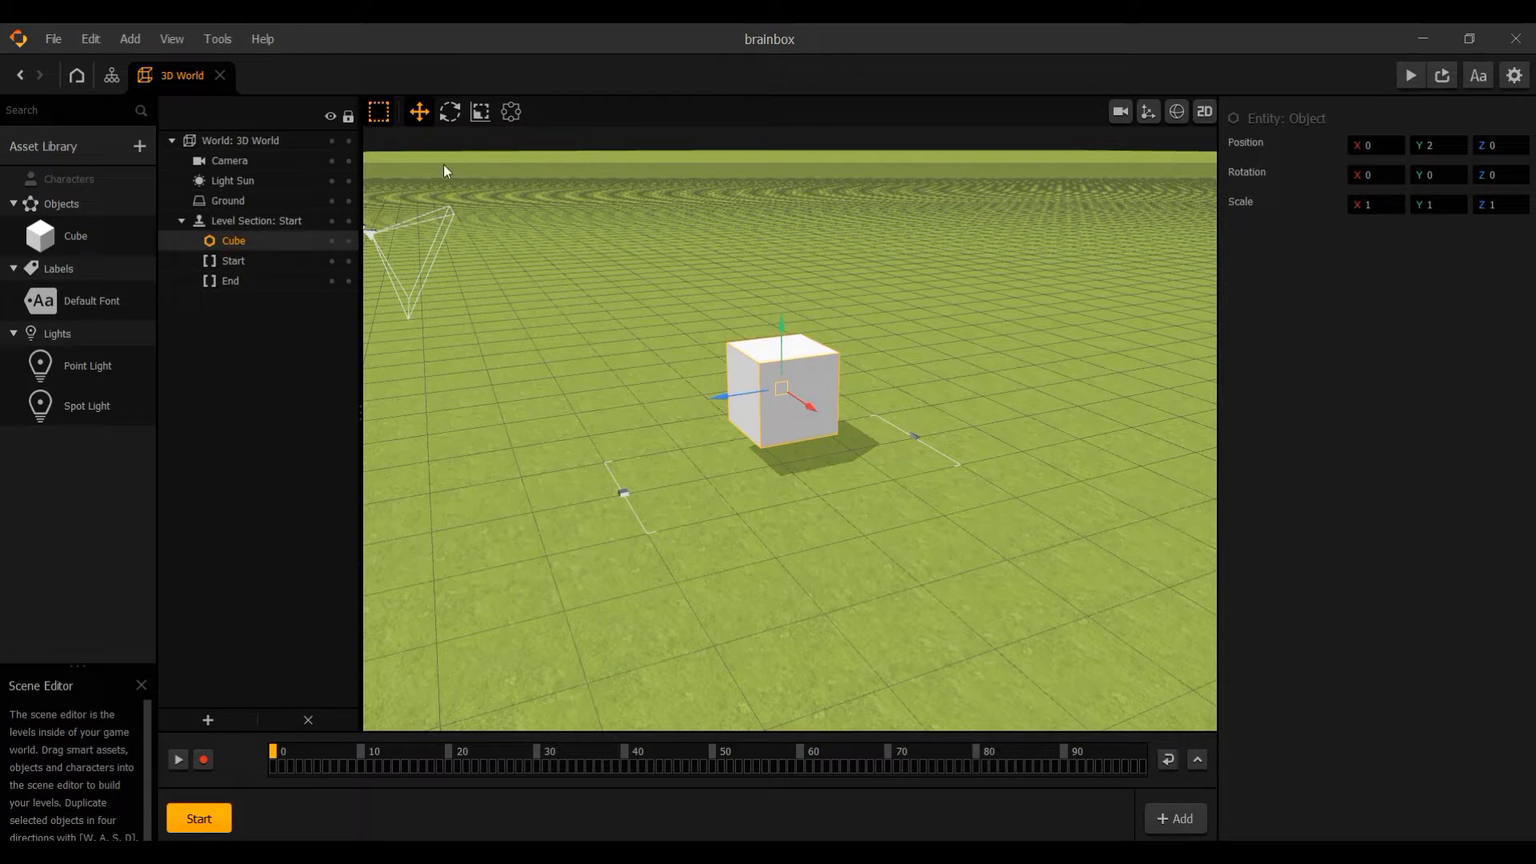
{"action": "left_click", "coordinate": [481, 113]}
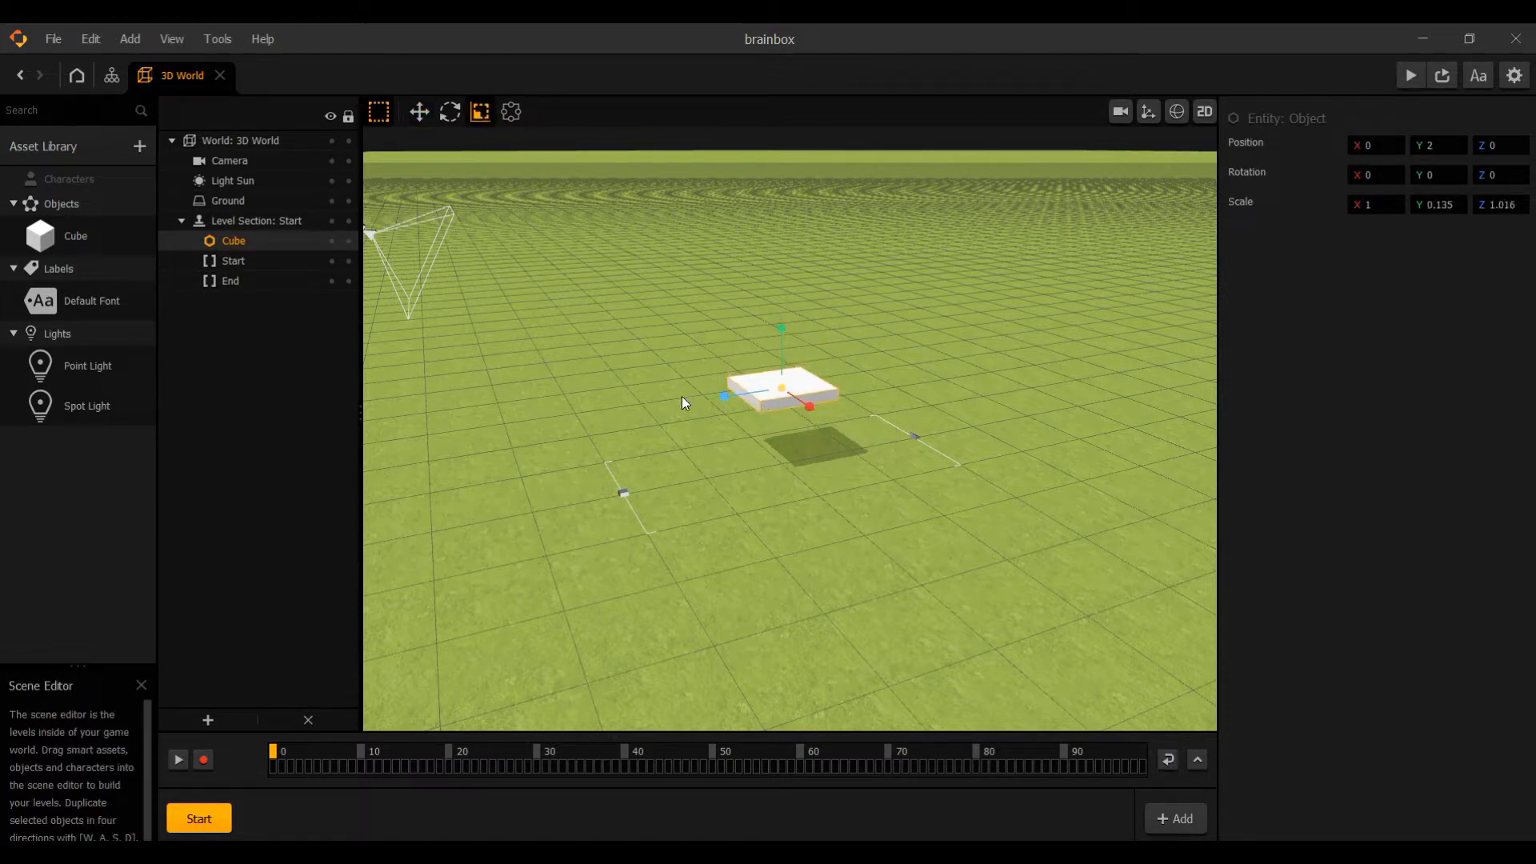
{"action": "left_click_drag", "start_coordinate": [683, 396], "coordinate": [464, 426]}
{"action": "left_click_drag", "start_coordinate": [806, 410], "coordinate": [880, 526]}
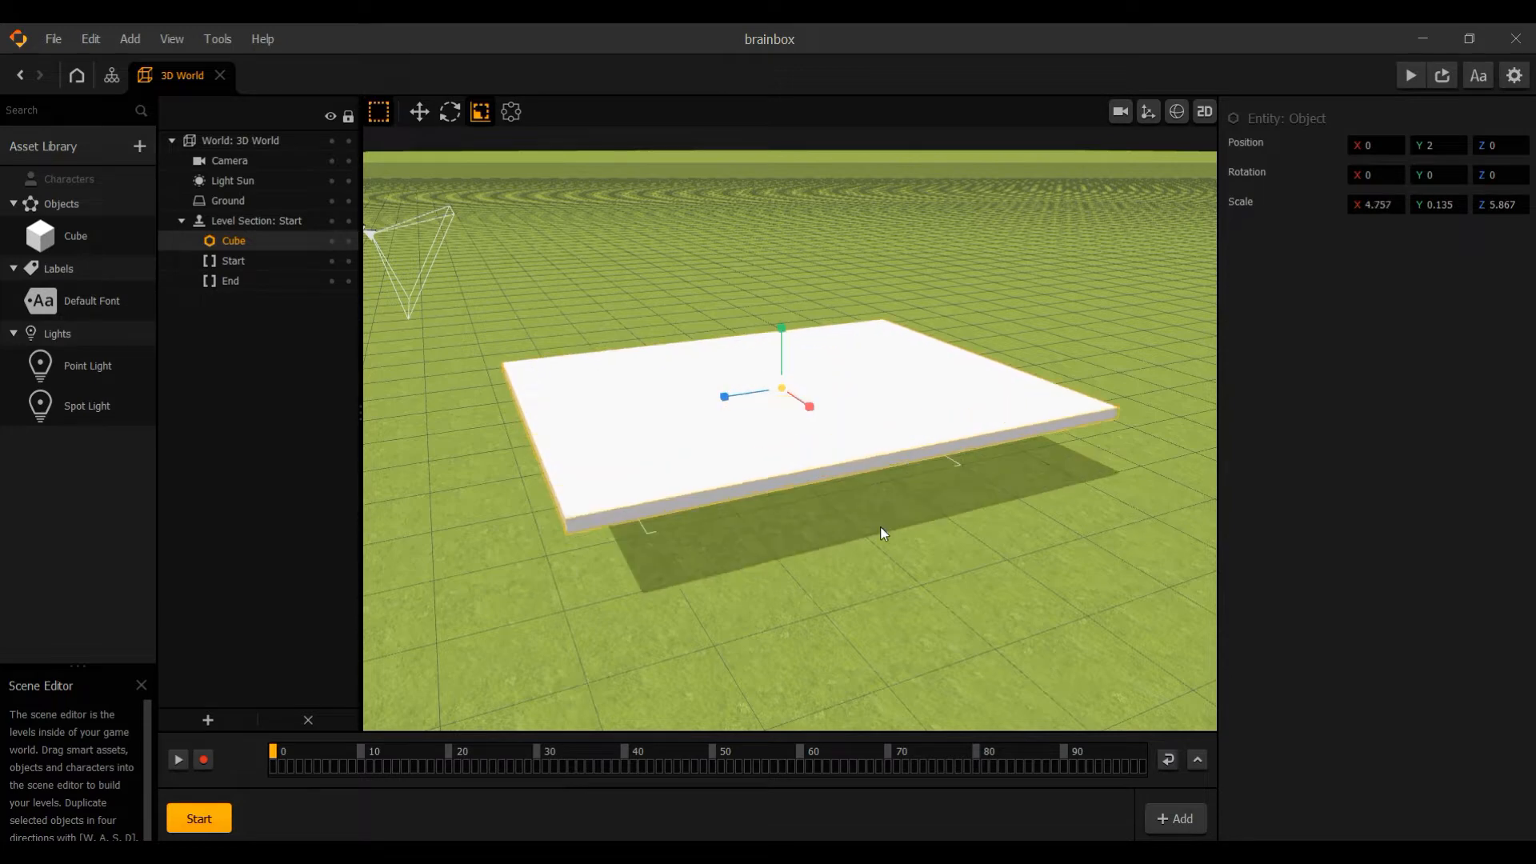
{"action": "left_click", "coordinate": [420, 113]}
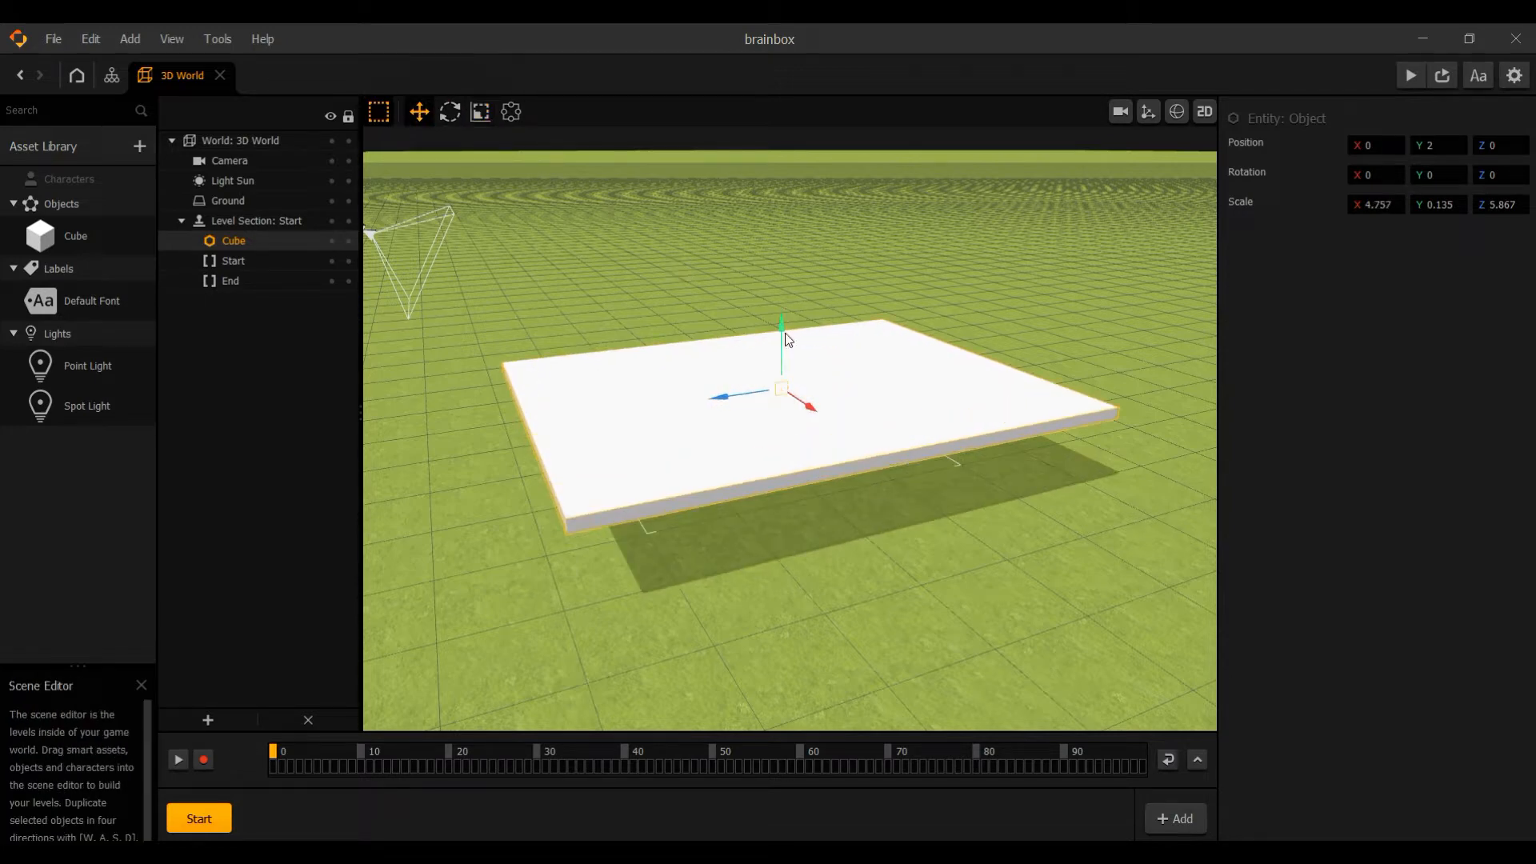
{"action": "left_click_drag", "start_coordinate": [788, 340], "coordinate": [775, 417]}
- Set the color of the Cube object's 3D model to purple (#683fa7) and return to the 3D World scene
{"action": "left_click", "coordinate": [122, 237]}
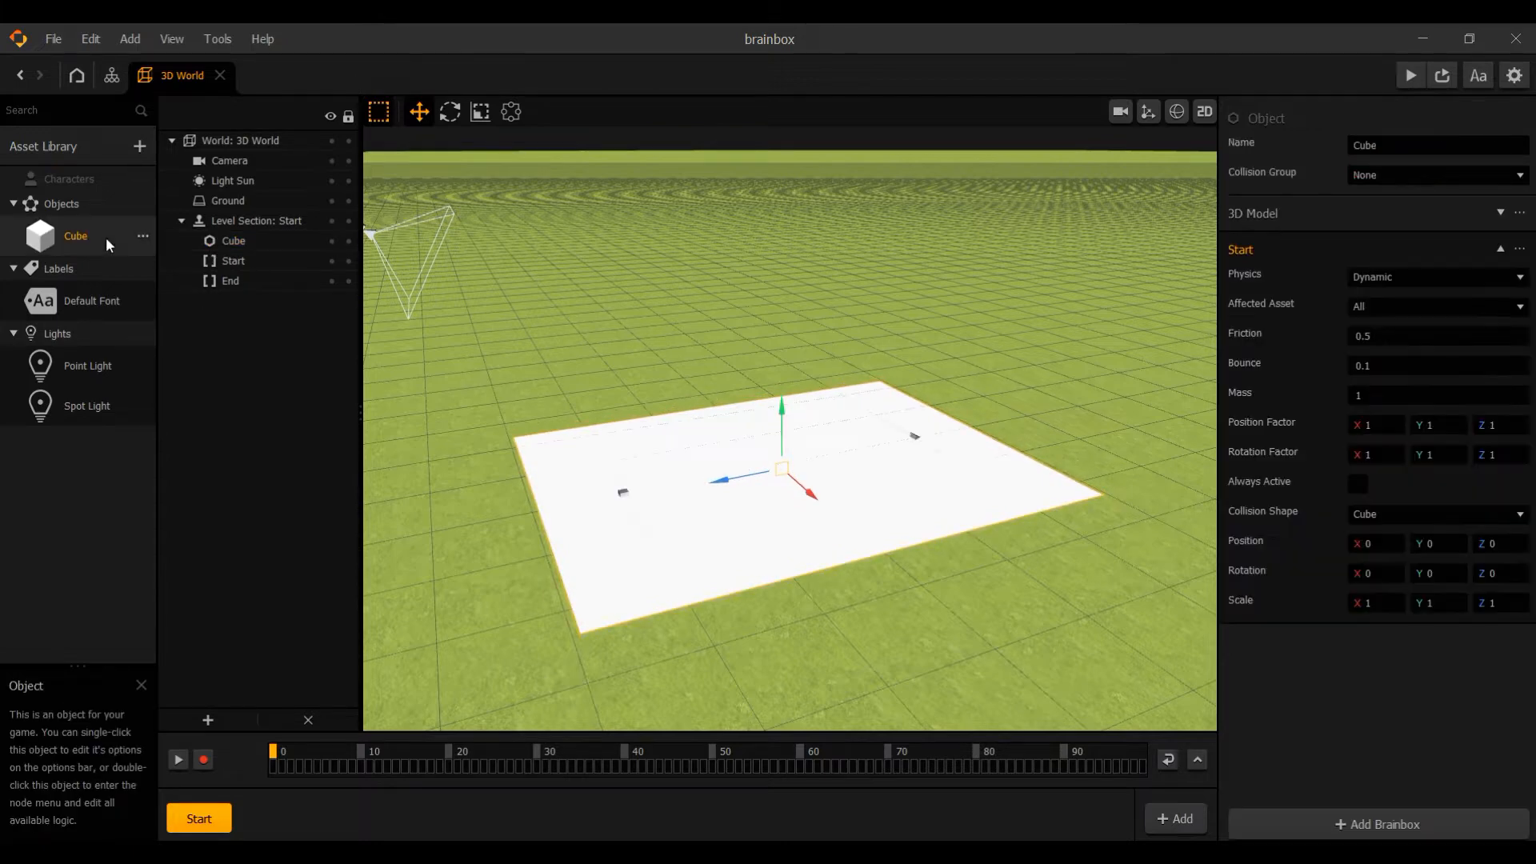
{"action": "double_click", "coordinate": [1351, 343]}
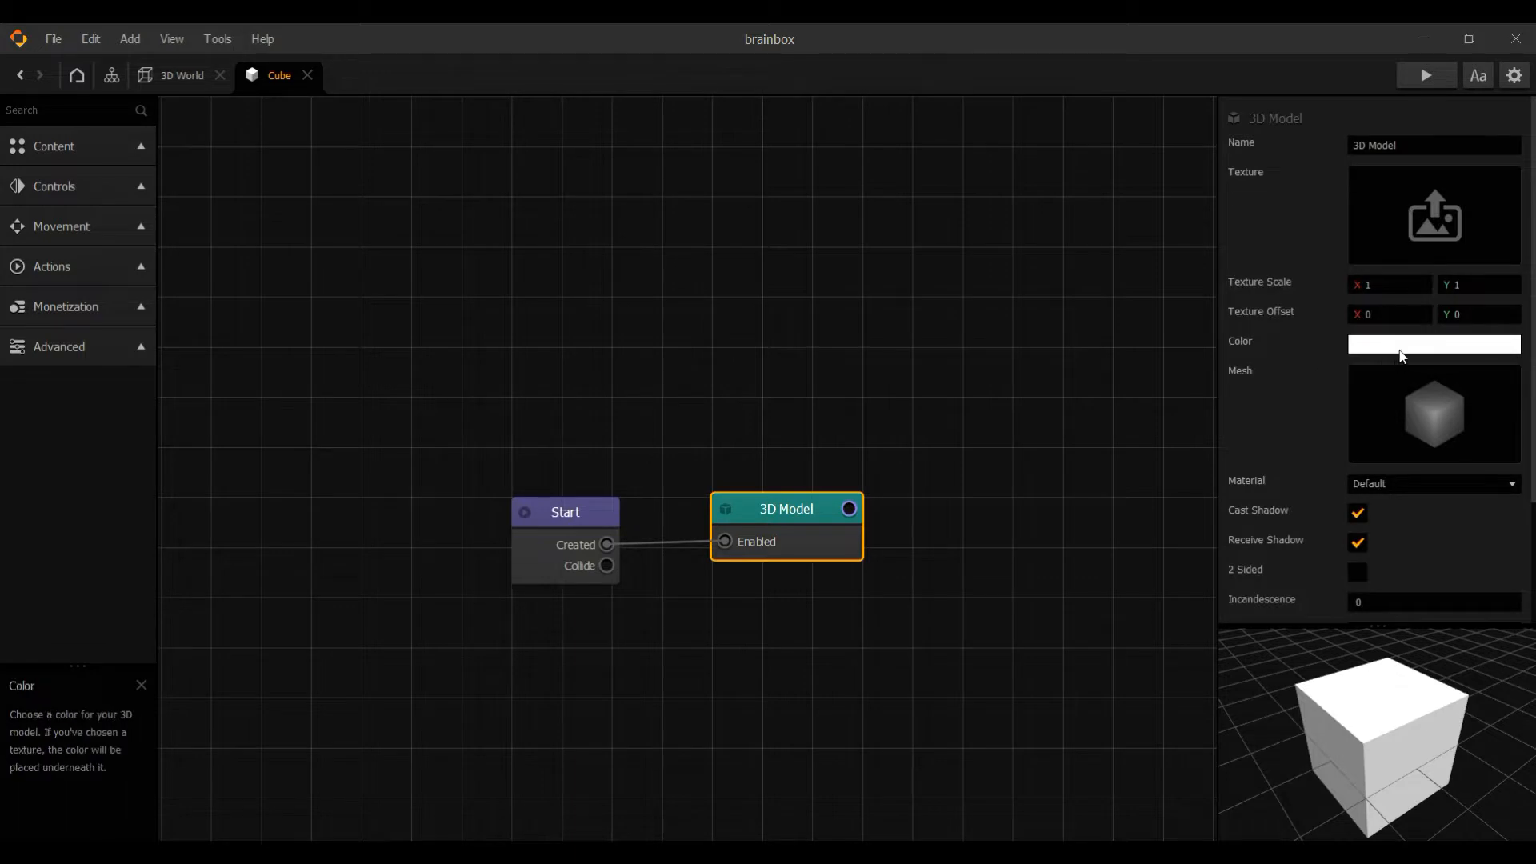
{"action": "left_click", "coordinate": [1400, 350]}
{"action": "left_click_drag", "start_coordinate": [957, 301], "coordinate": [978, 422]}
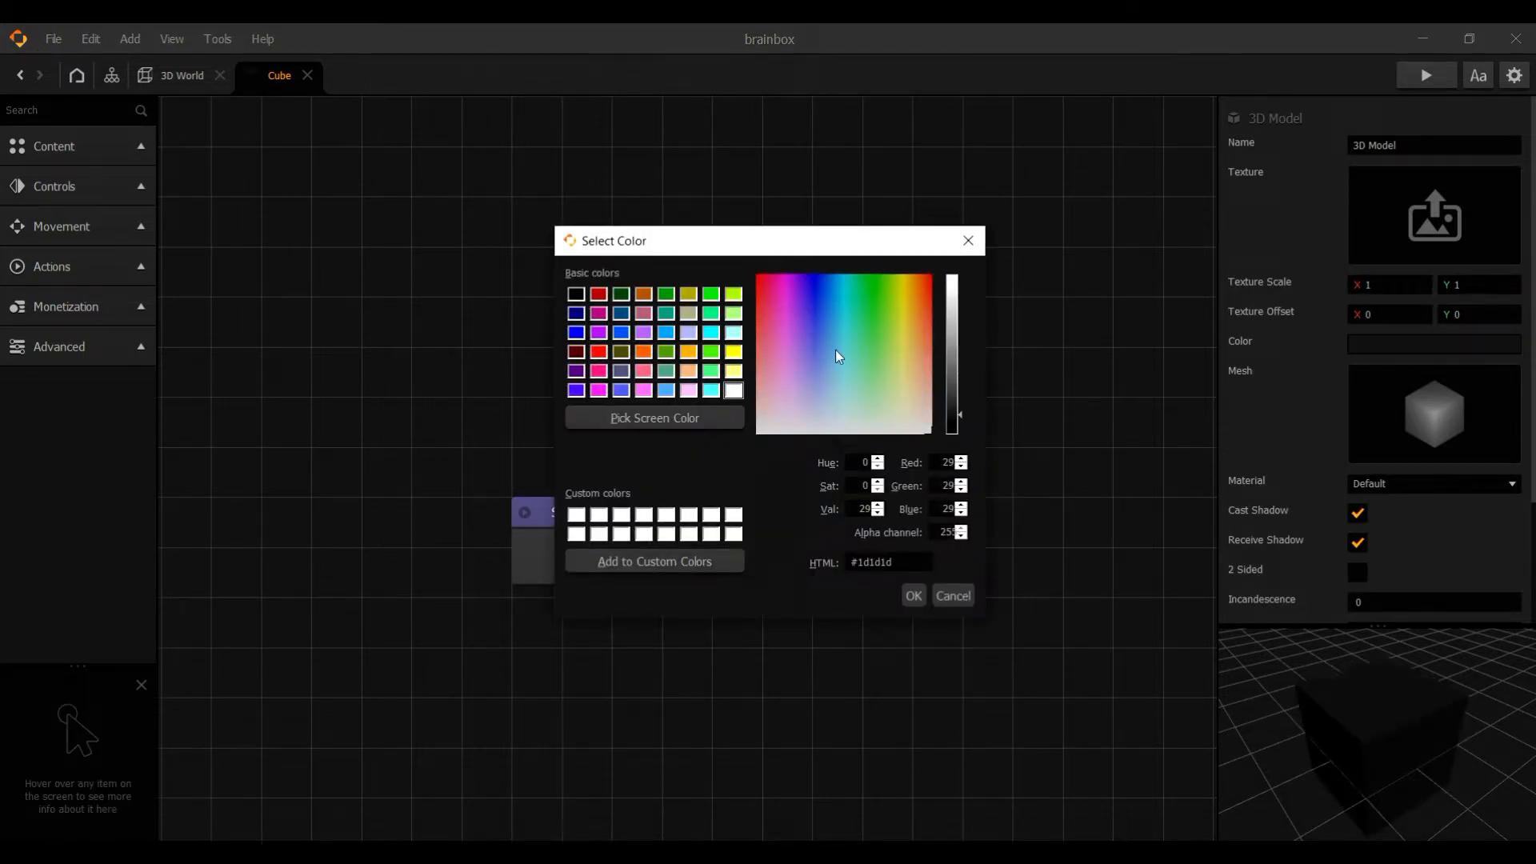
{"action": "left_click_drag", "start_coordinate": [804, 316], "coordinate": [902, 312]}
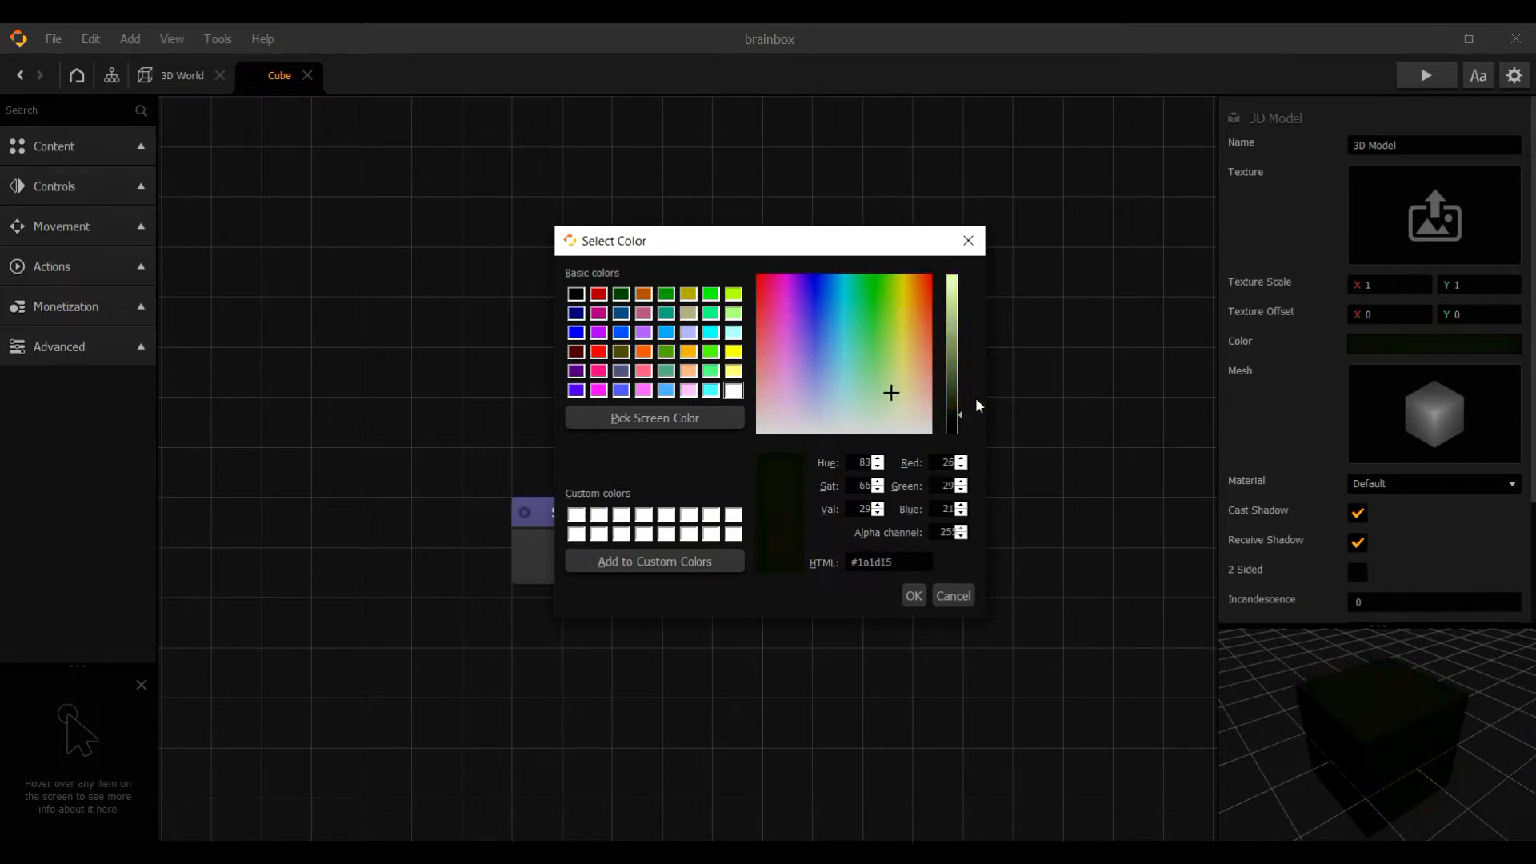
{"action": "left_click_drag", "start_coordinate": [961, 412], "coordinate": [958, 361]}
{"action": "left_click", "coordinate": [894, 330]}
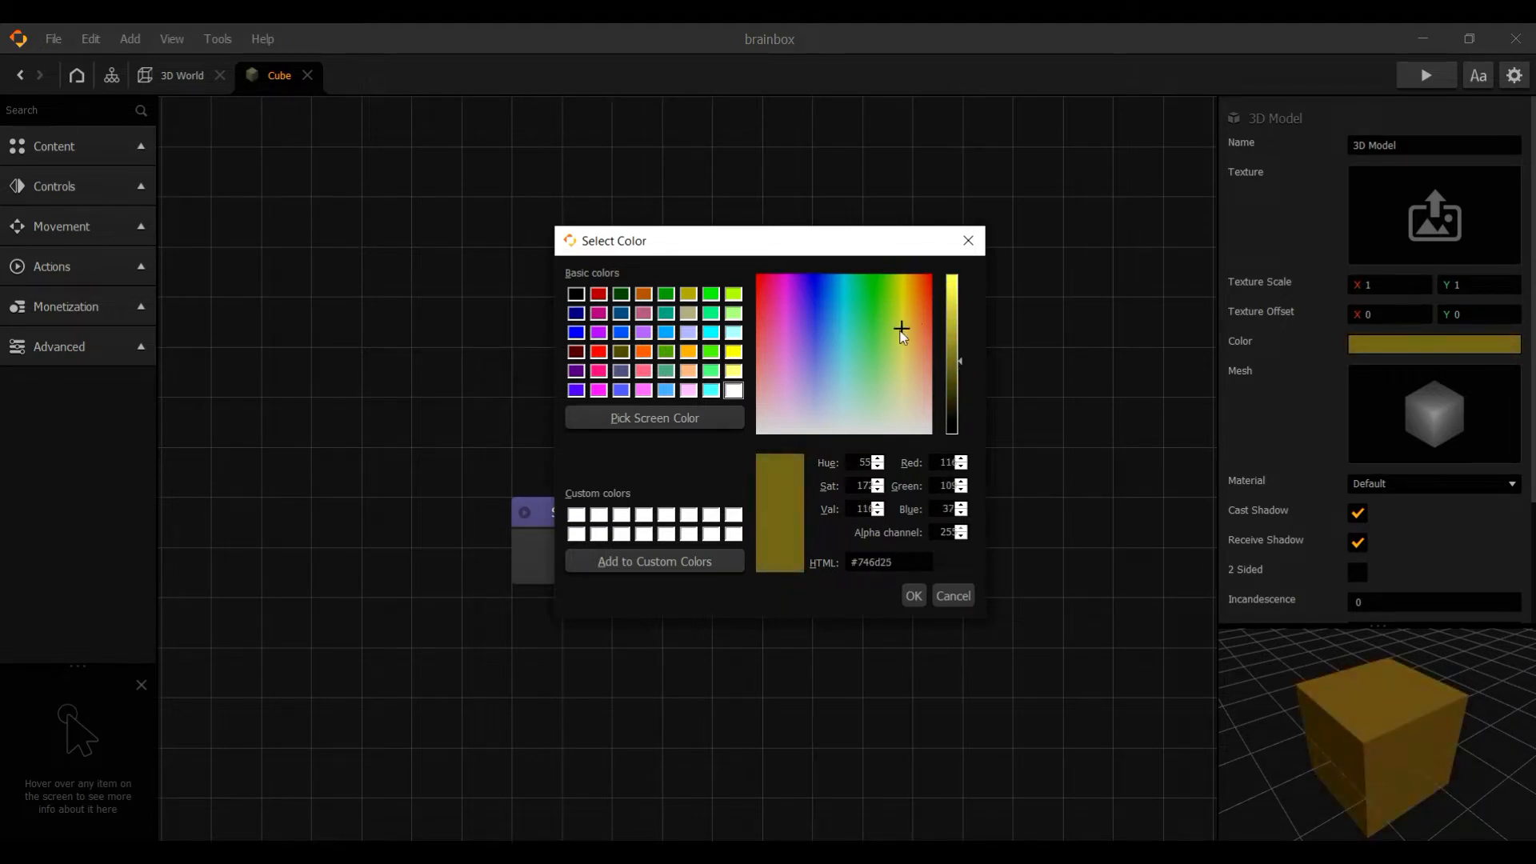
{"action": "left_click_drag", "start_coordinate": [896, 300], "coordinate": [909, 288]}
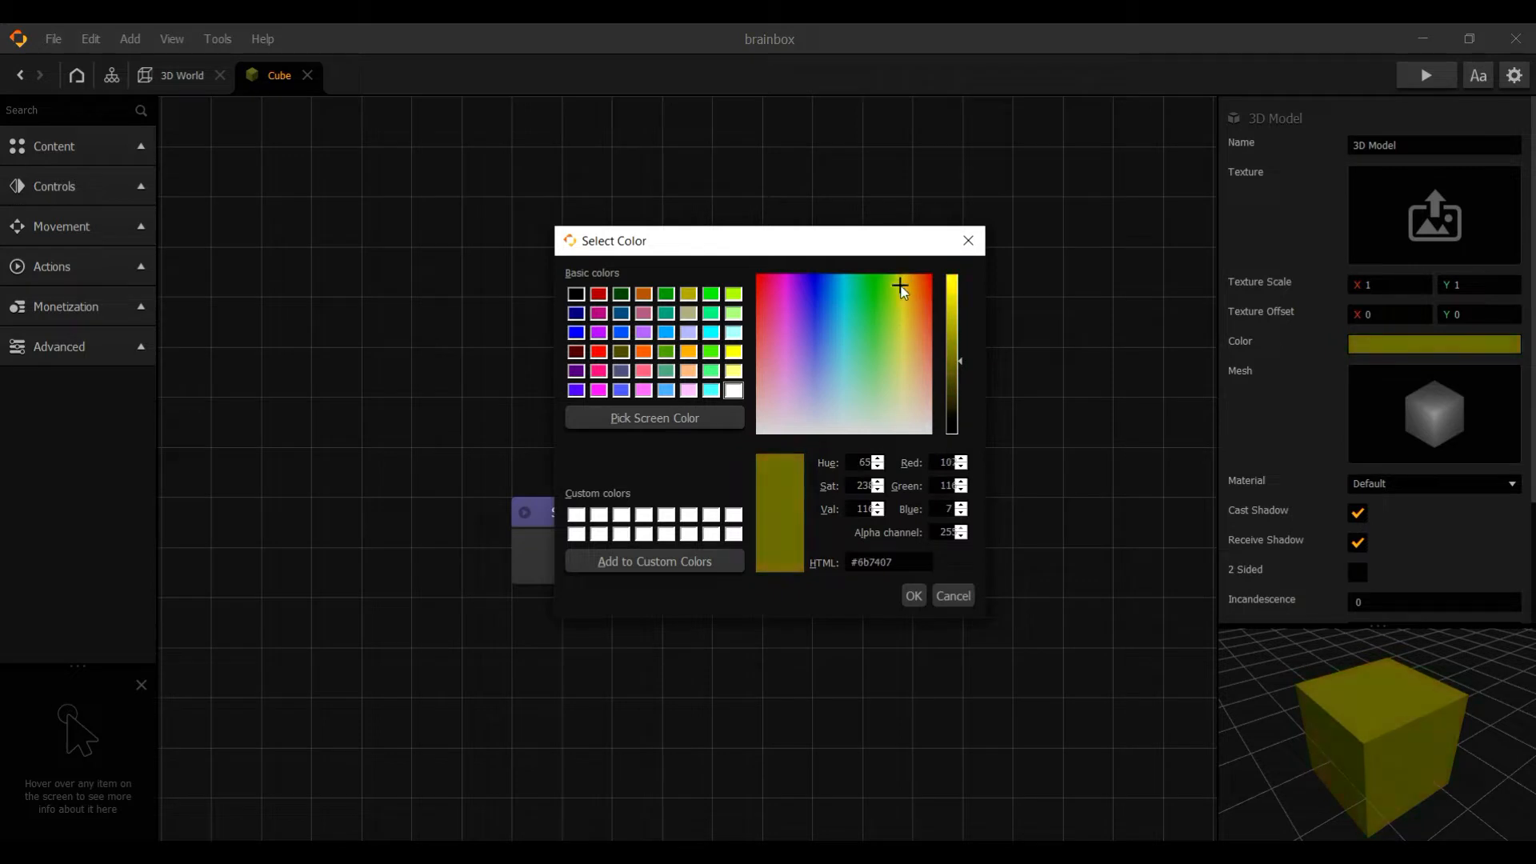
{"action": "left_click_drag", "start_coordinate": [966, 374], "coordinate": [963, 336]}
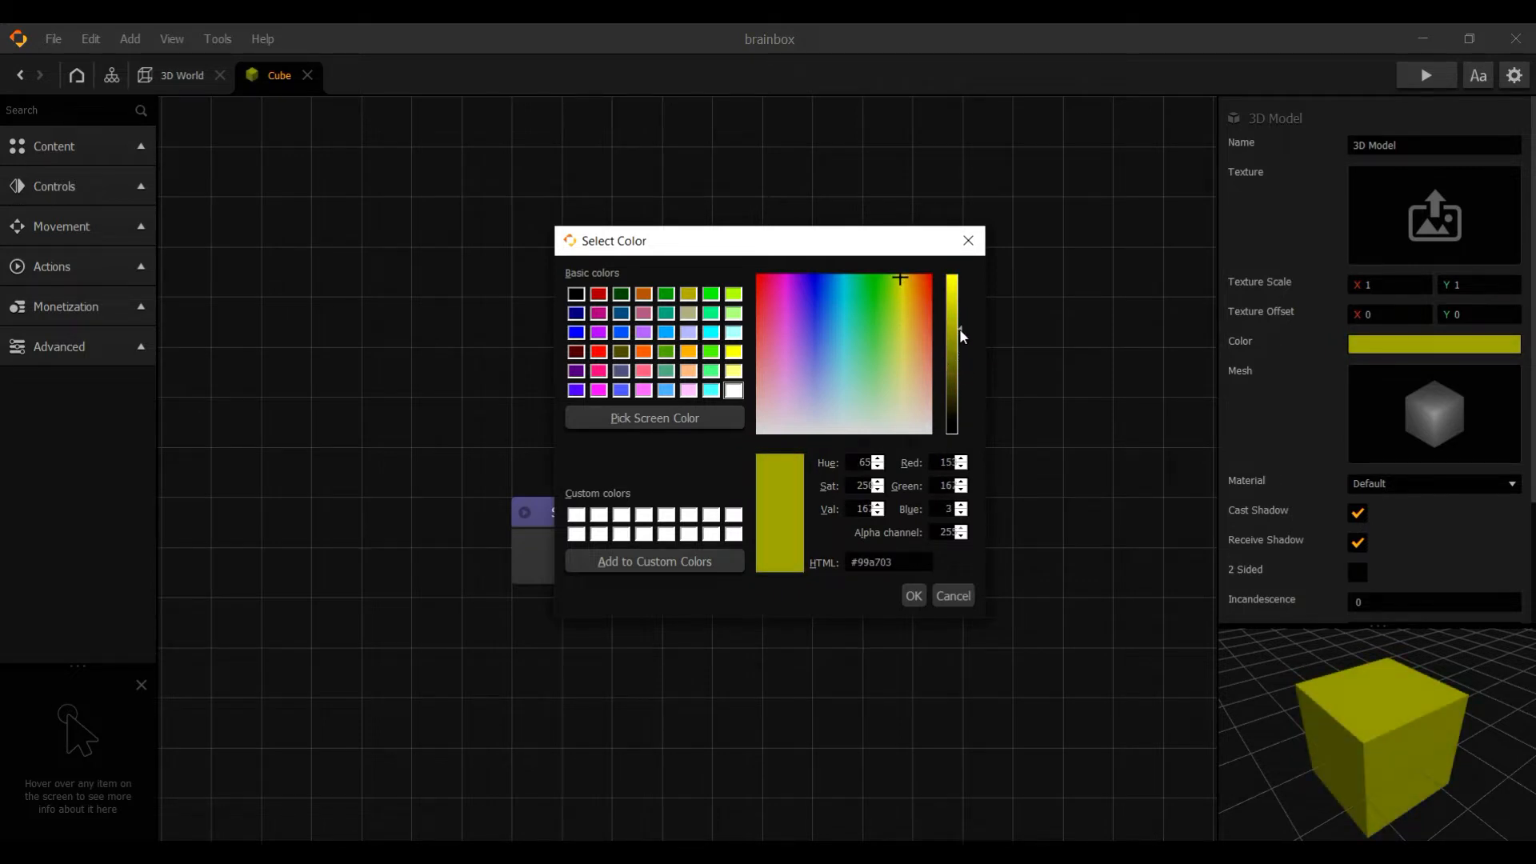
{"action": "left_click_drag", "start_coordinate": [884, 280], "coordinate": [803, 335]}
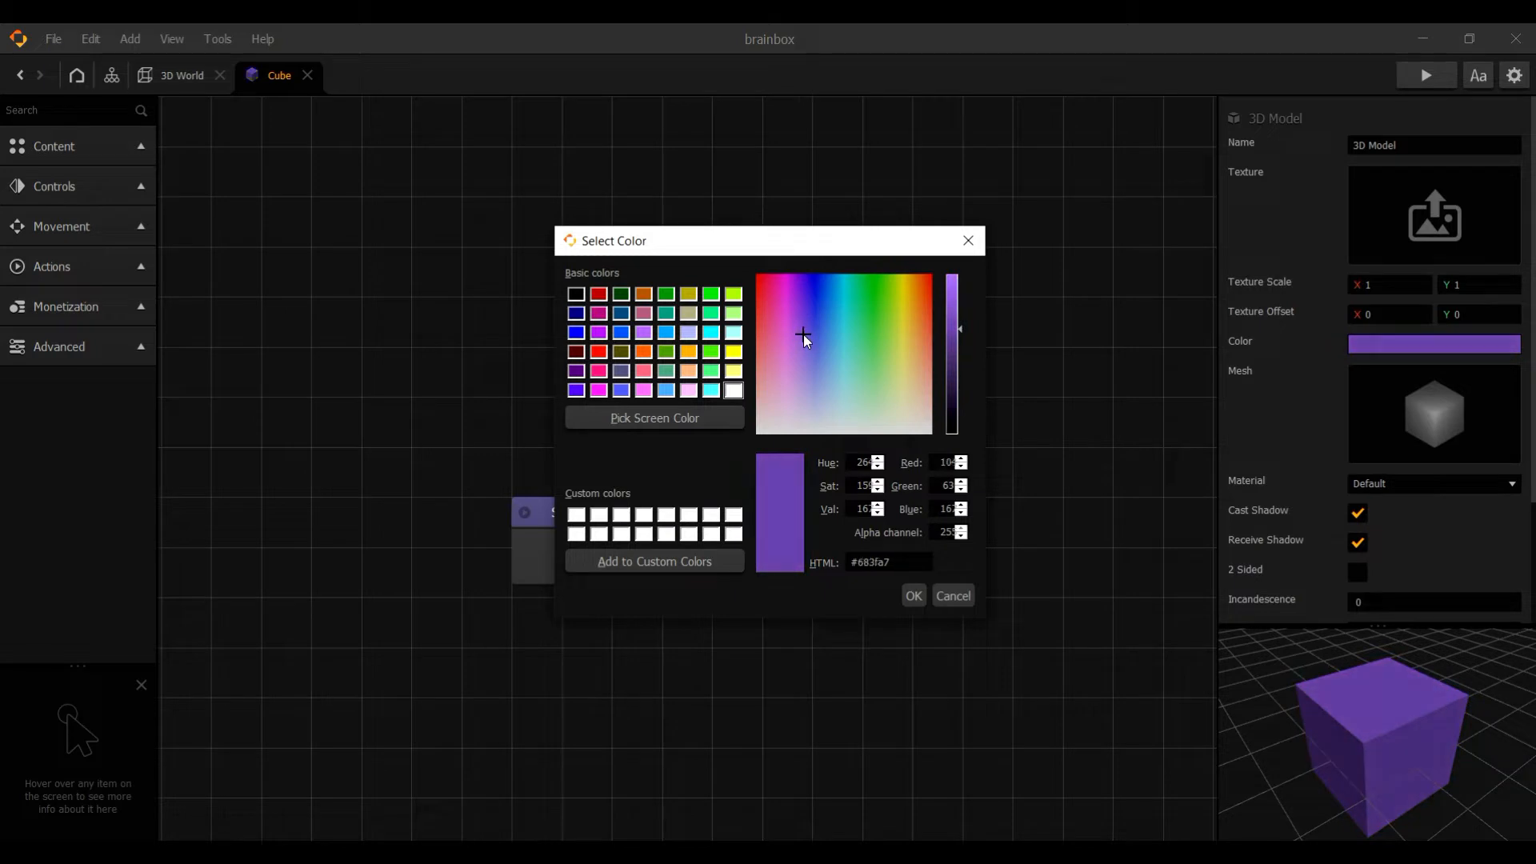
{"action": "left_click", "coordinate": [914, 595]}
{"action": "left_click", "coordinate": [181, 75]}
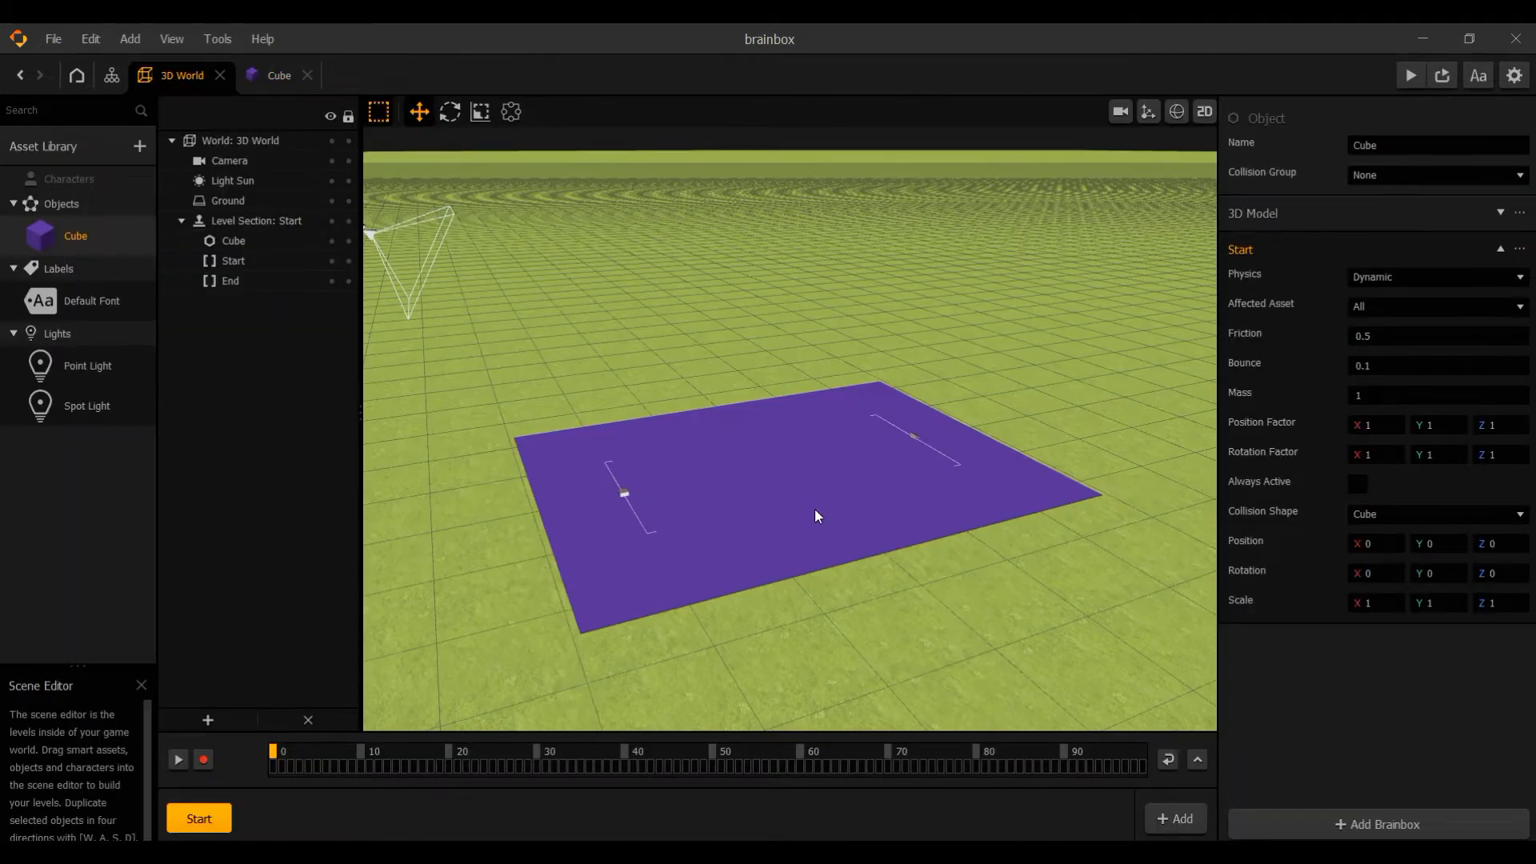
{"action": "left_click", "coordinate": [815, 509]}
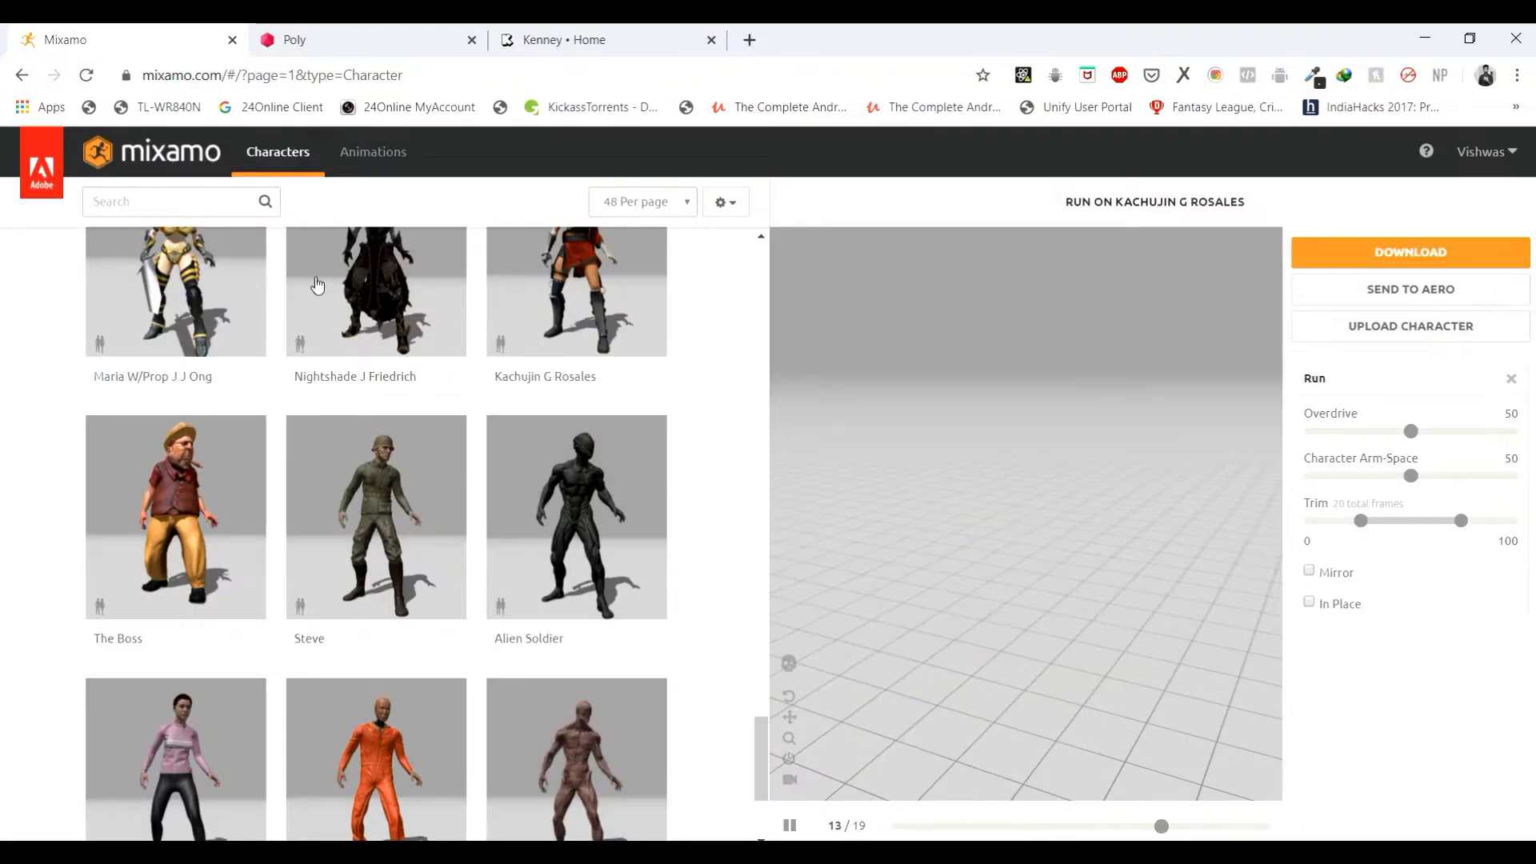
- Look over the asset sites in the browser: Mixamo's characters, Poly's models and the Kenney home page
{"action": "scroll", "coordinate": [318, 343], "scroll_direction": "up", "scroll_amount": 10}
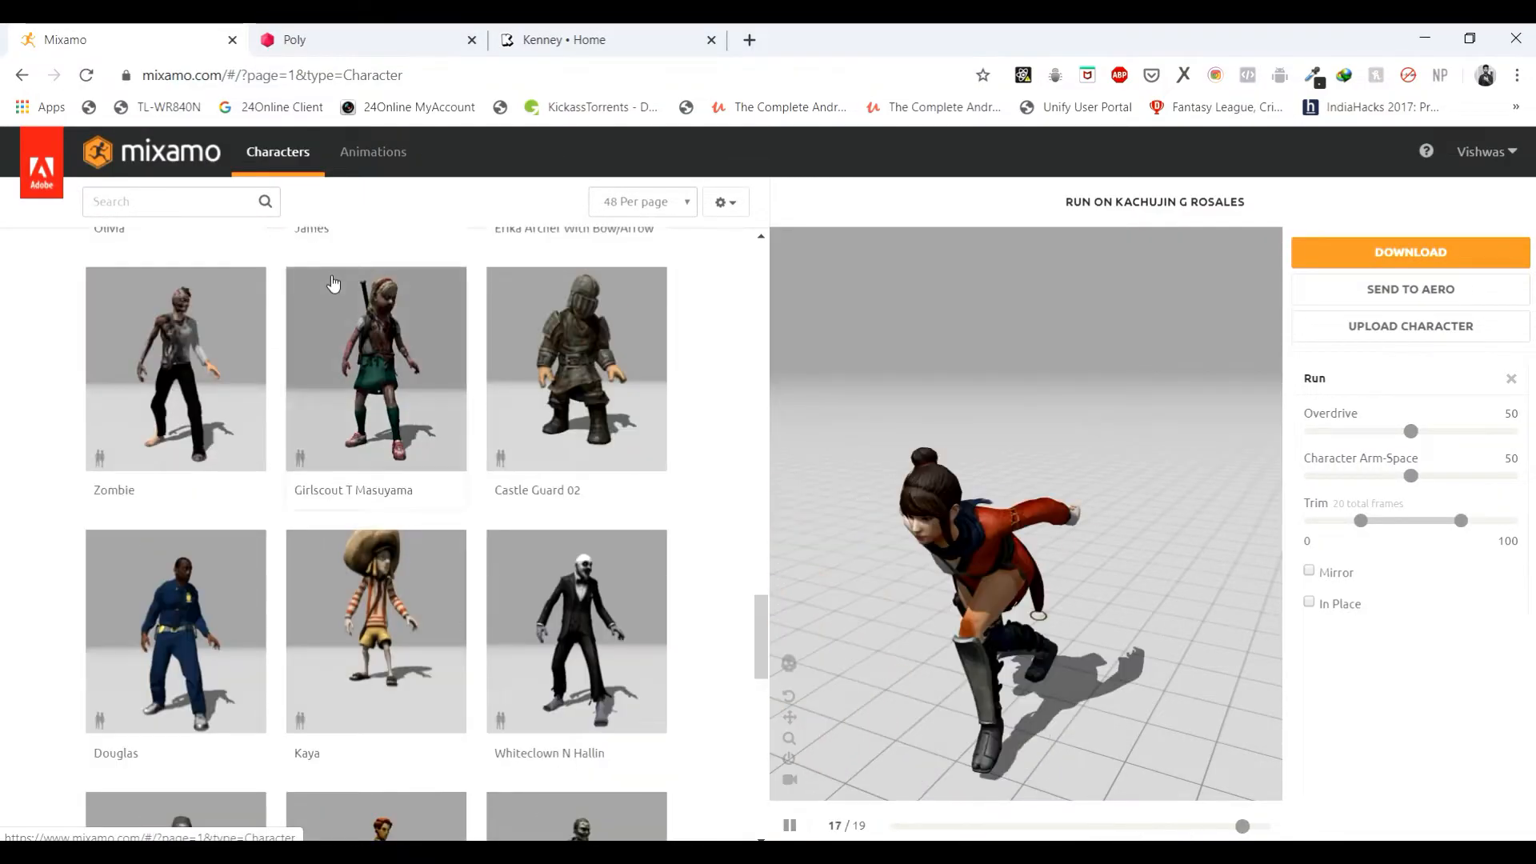
{"action": "scroll", "coordinate": [312, 343], "scroll_direction": "up", "scroll_amount": 20}
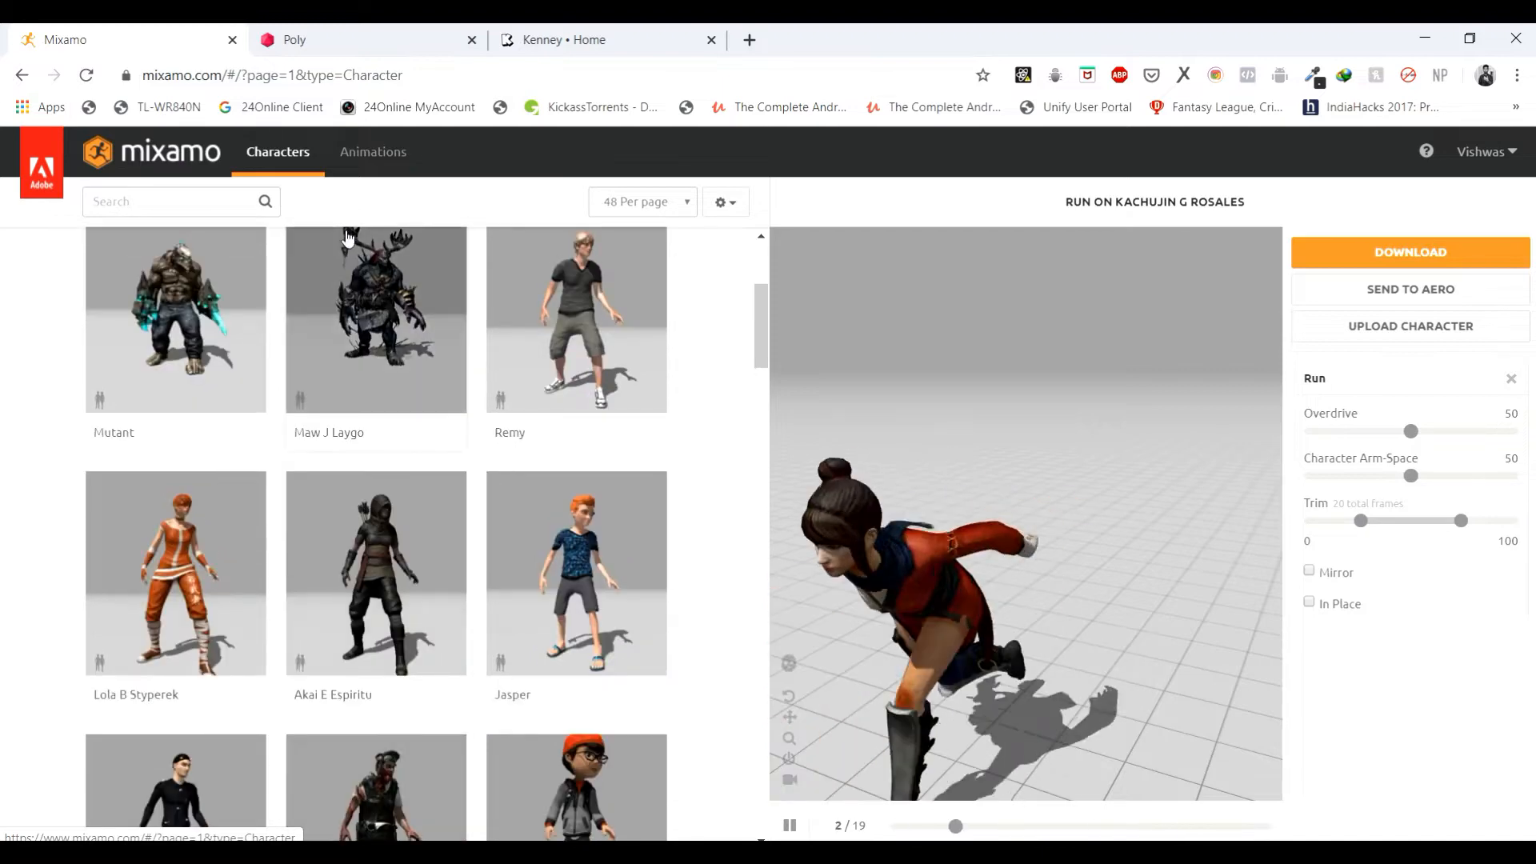
{"action": "left_click", "coordinate": [336, 32]}
{"action": "scroll", "coordinate": [398, 353], "scroll_direction": "up", "scroll_amount": 4}
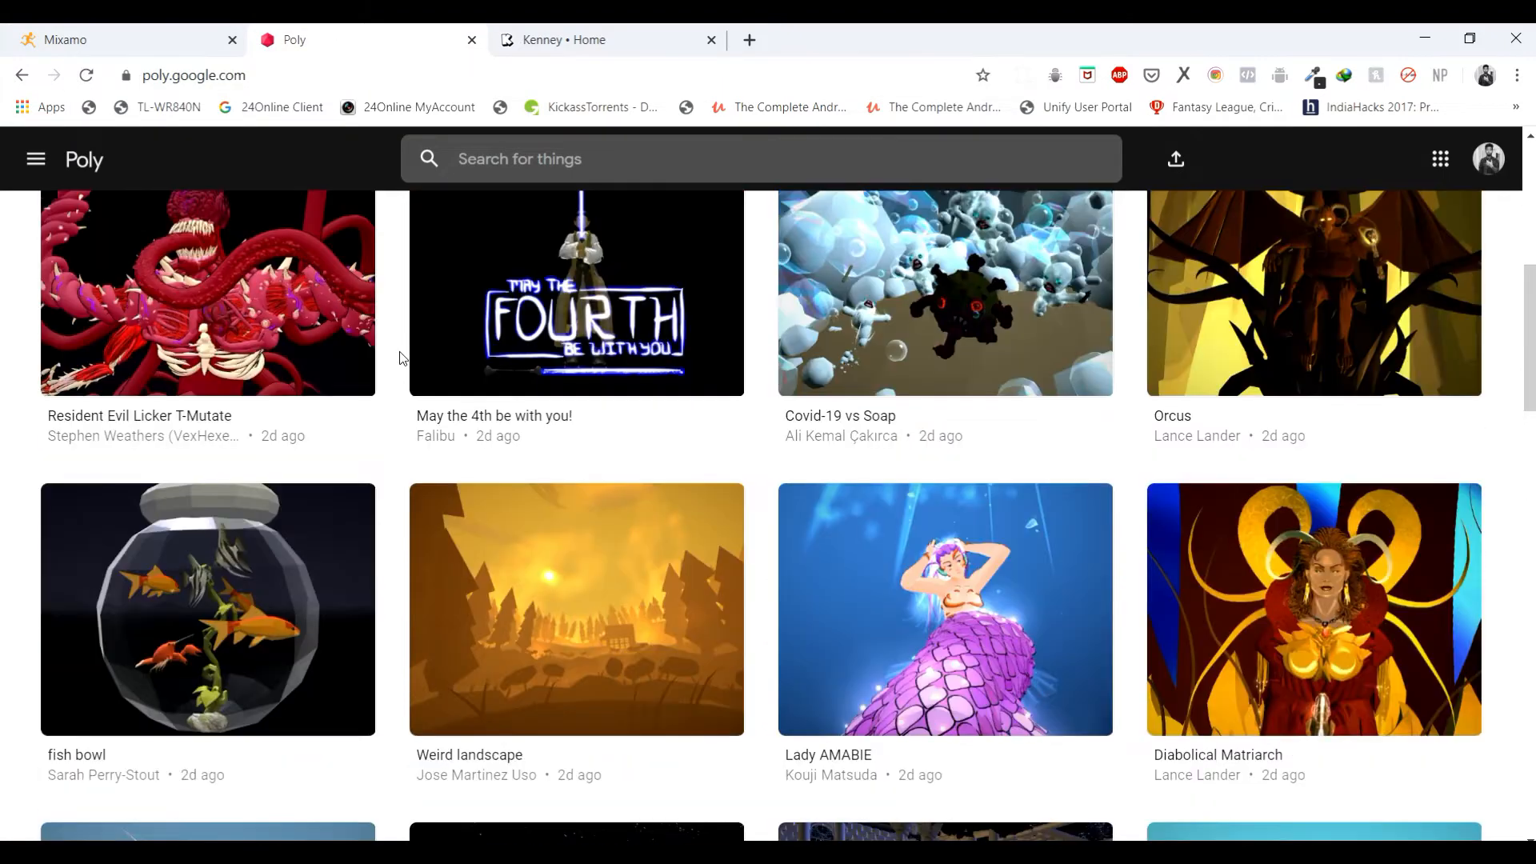
{"action": "left_click", "coordinate": [597, 36]}
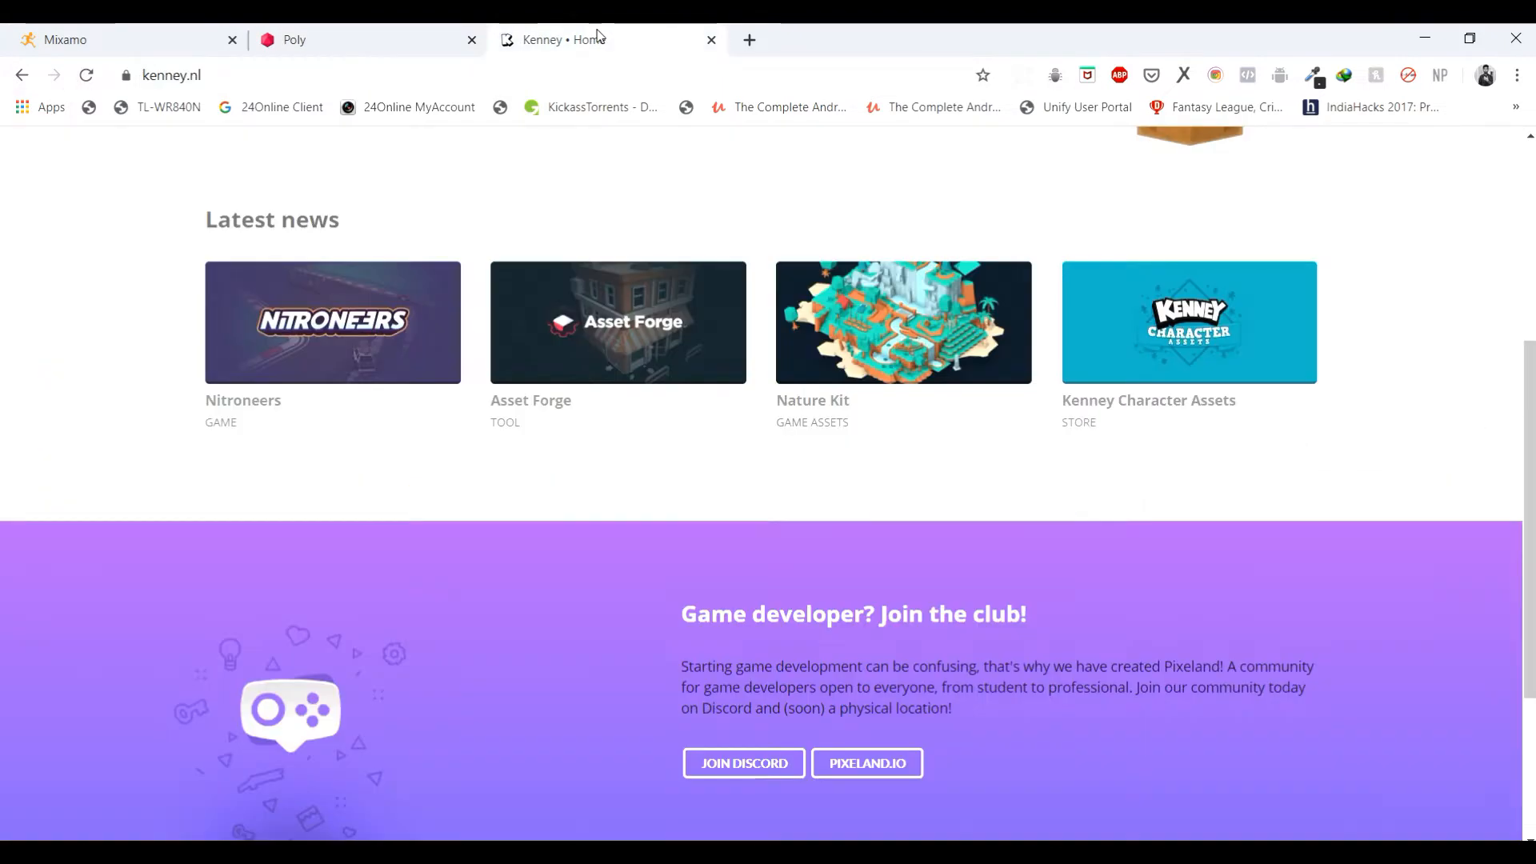
- Return to Mixamo and examine its list of available characters down to Kachujin and Alien Soldier
{"action": "left_click", "coordinate": [245, 42]}
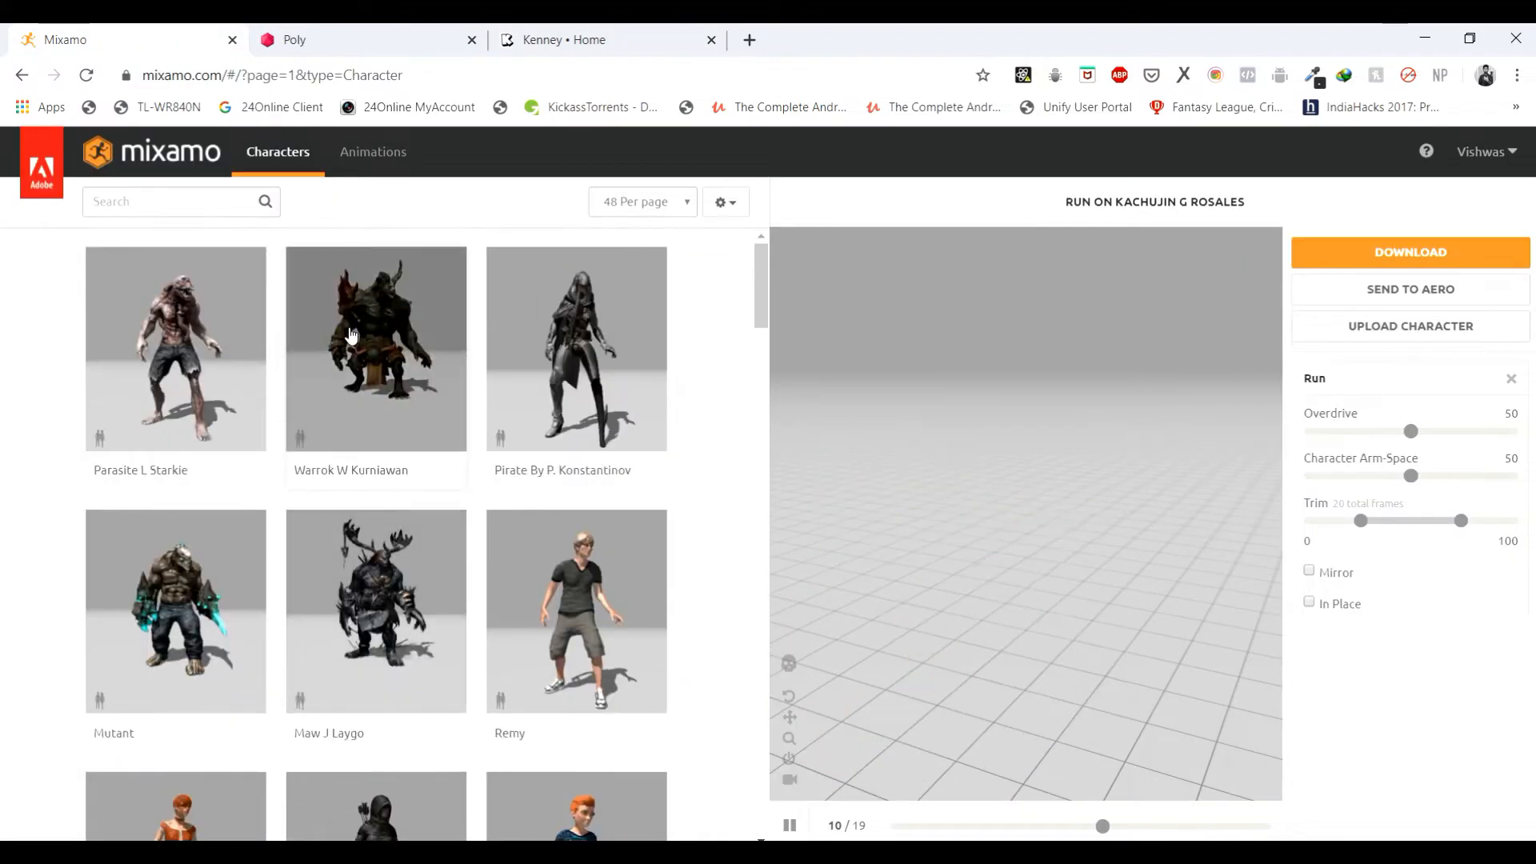
{"action": "scroll", "coordinate": [400, 520], "scroll_direction": "down", "scroll_amount": 20}
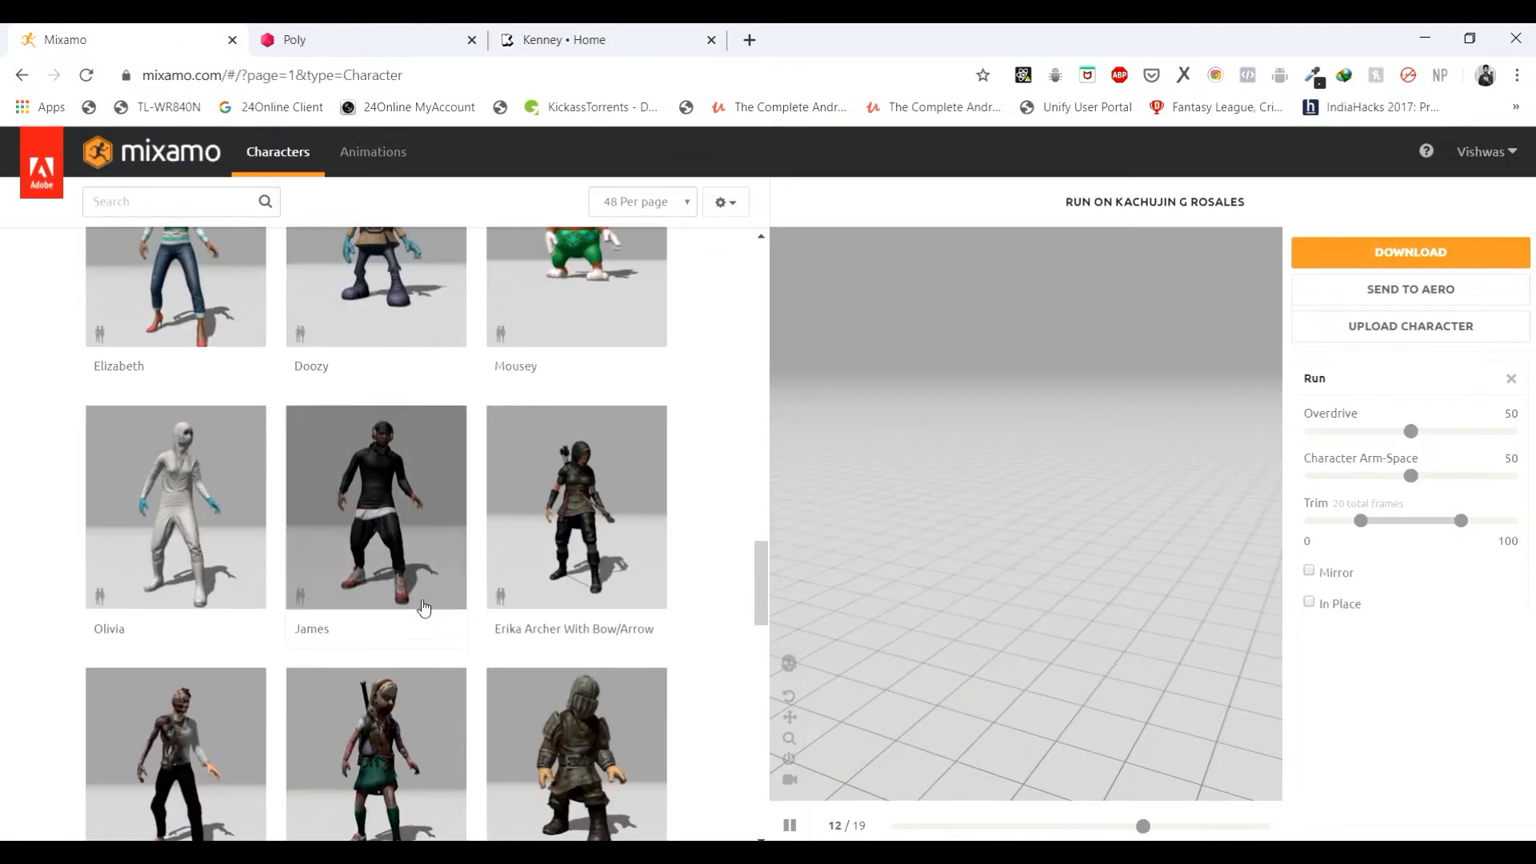
{"action": "scroll", "coordinate": [424, 608], "scroll_direction": "down", "scroll_amount": 15}
{"action": "scroll", "coordinate": [559, 457], "scroll_direction": "up", "scroll_amount": 4}
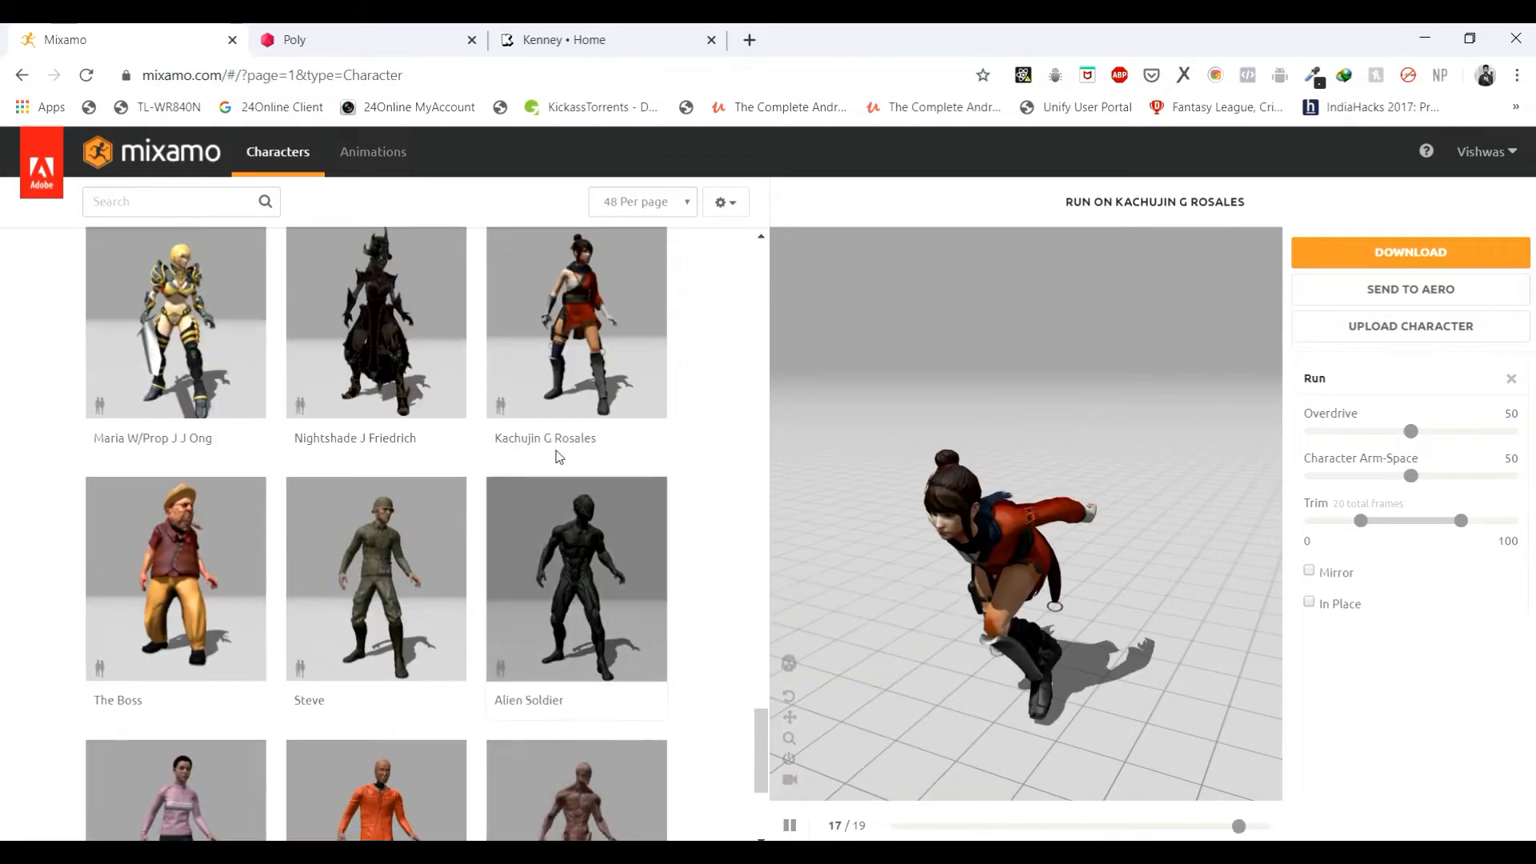
{"action": "left_click", "coordinate": [576, 560]}
{"action": "left_click", "coordinate": [1115, 429]}
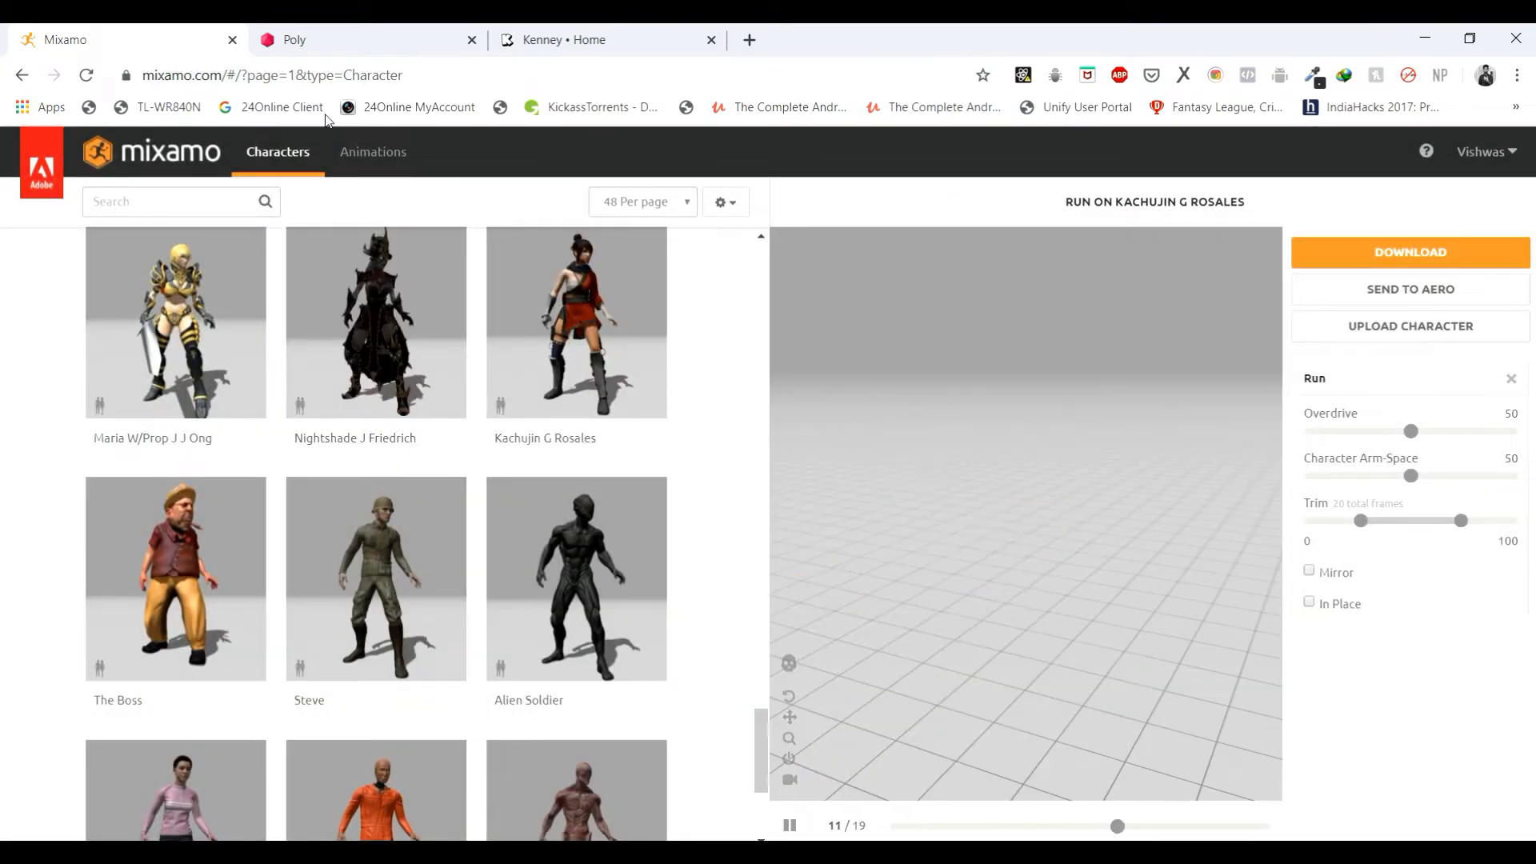
- Search the Mixamo animations for "stand" and preview Angry and Backflip on the character
{"action": "left_click", "coordinate": [372, 154]}
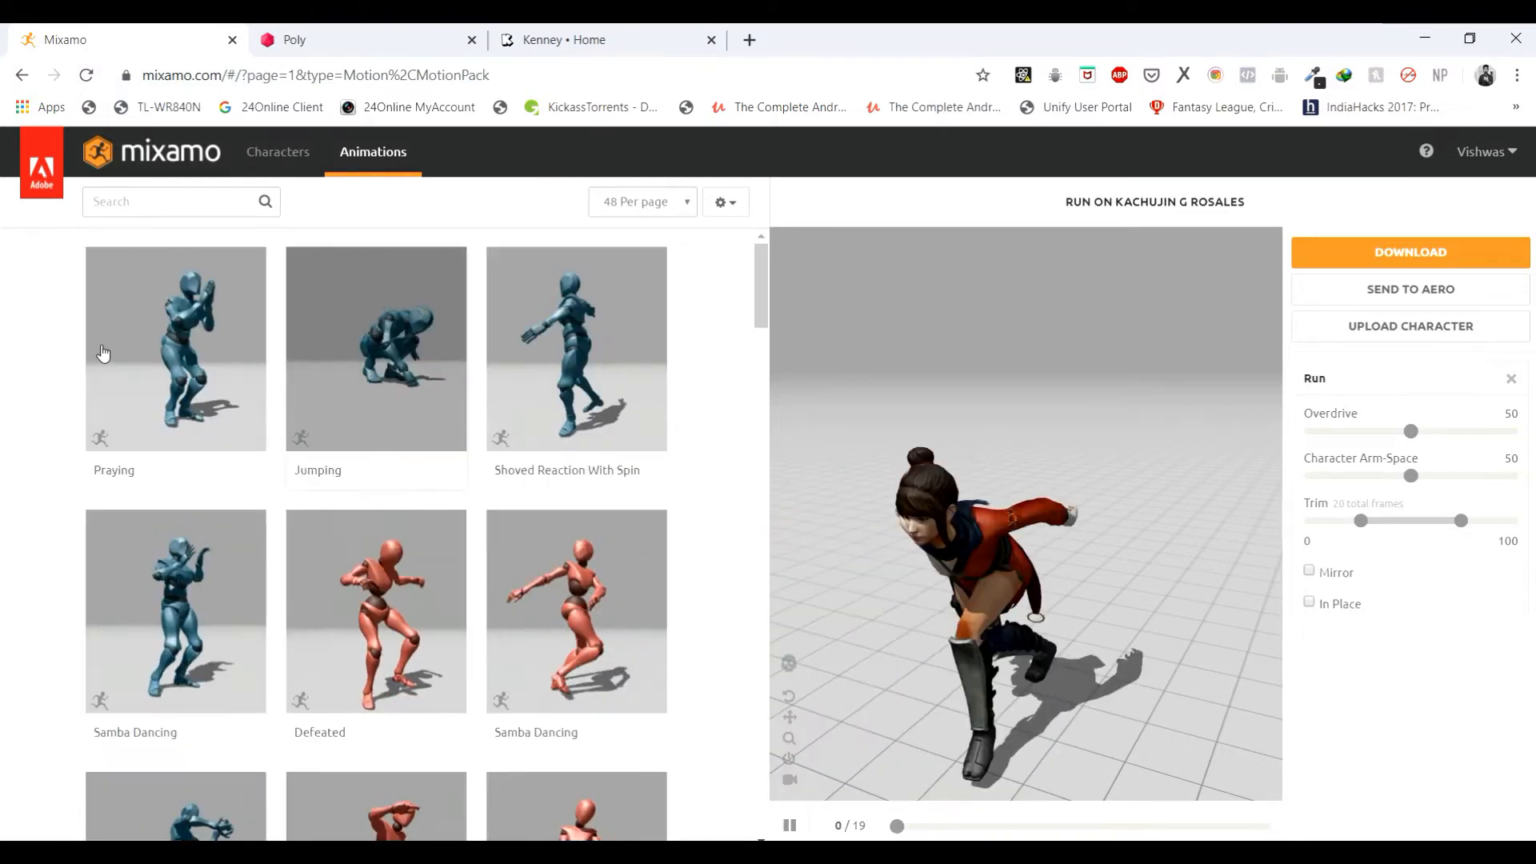
{"action": "left_click", "coordinate": [191, 205]}
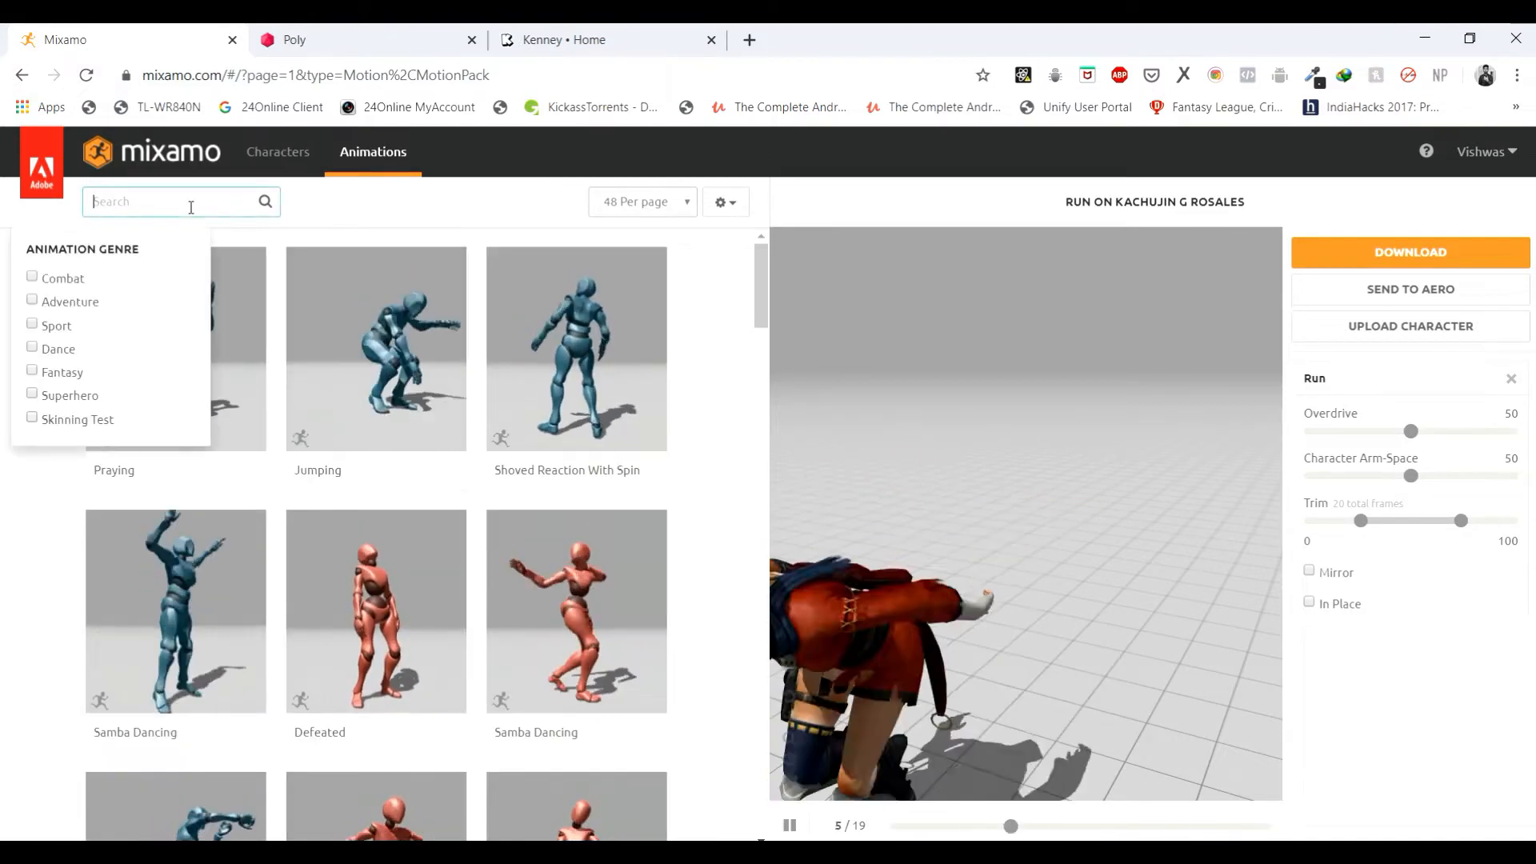
{"action": "type", "text": "stand"}
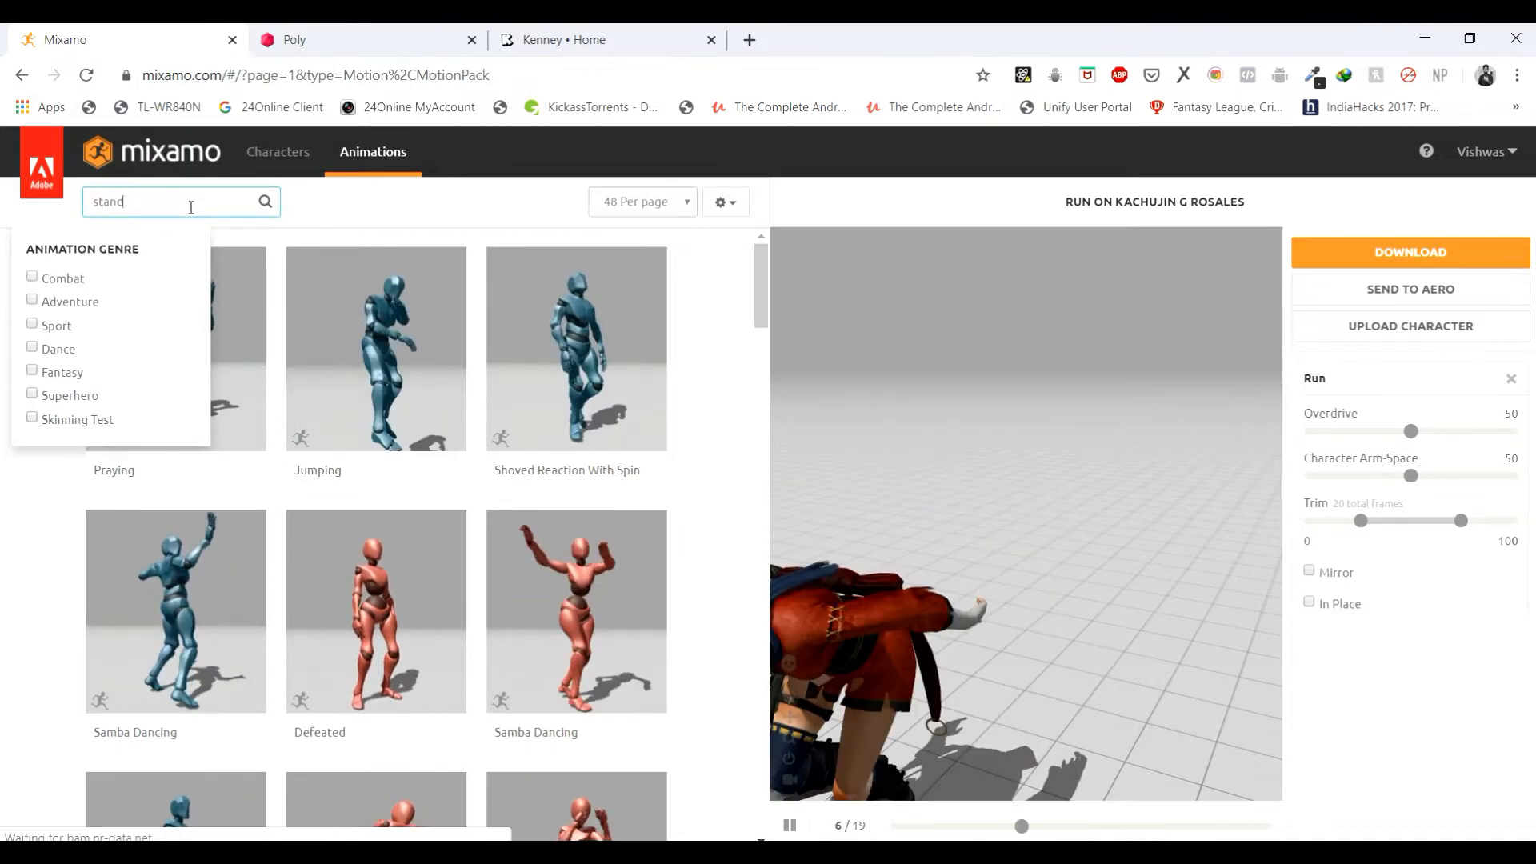
{"action": "key", "text": "Return"}
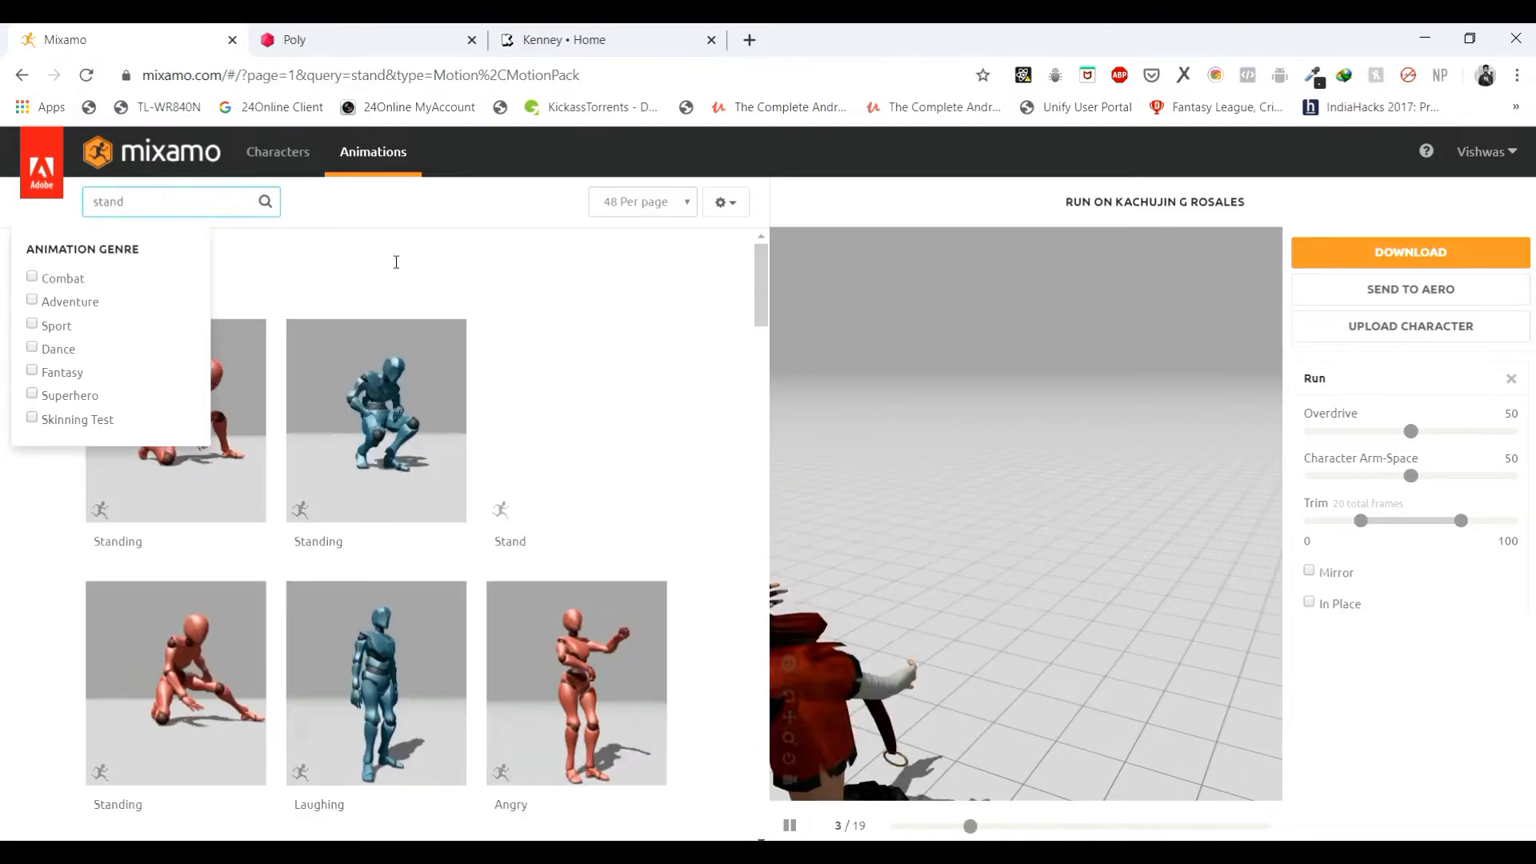
{"action": "left_click", "coordinate": [627, 683]}
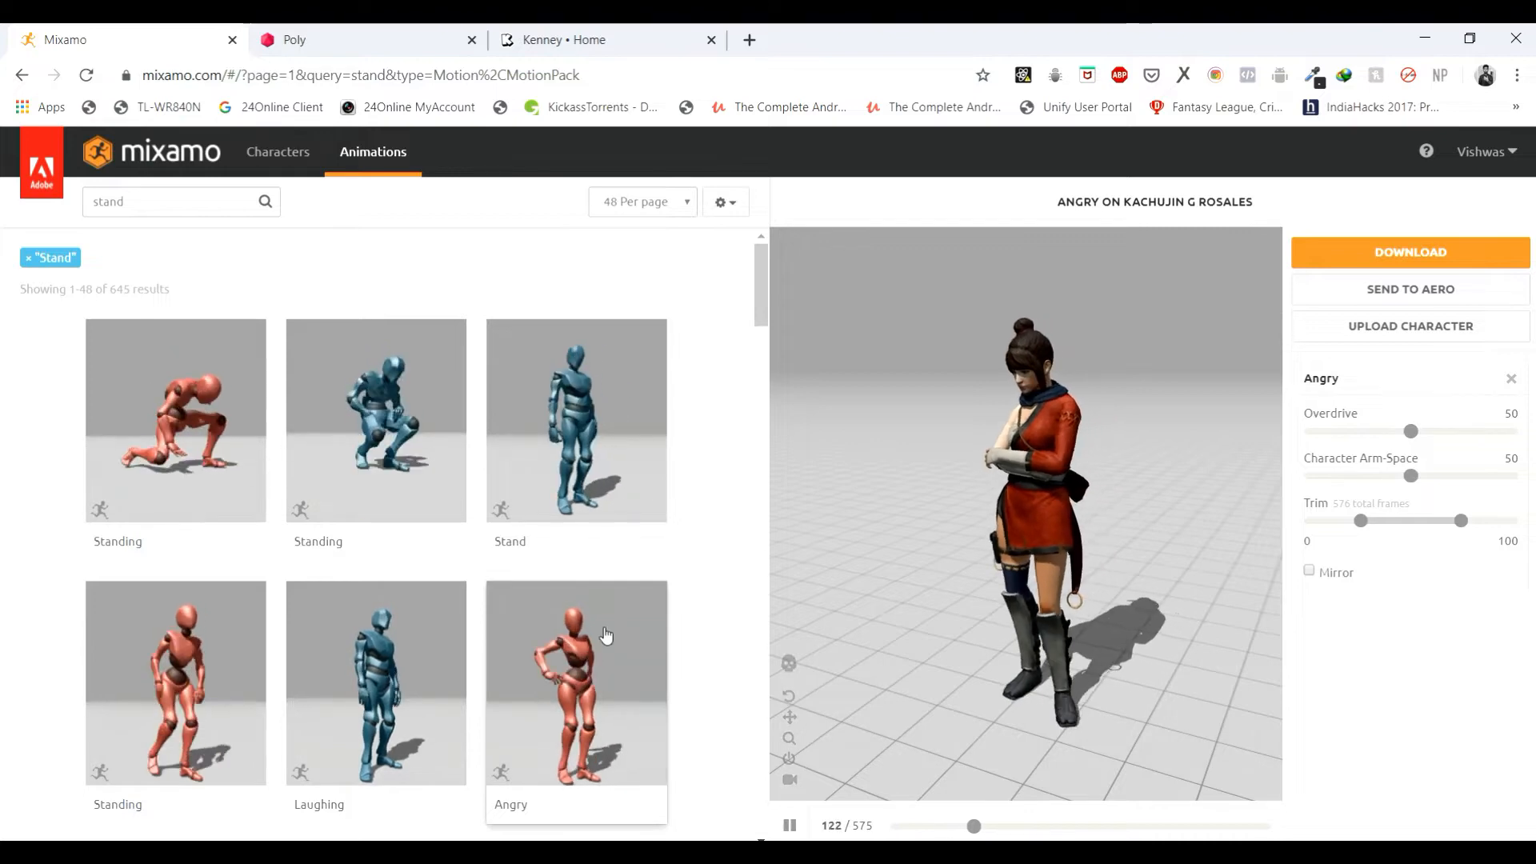
{"action": "scroll", "coordinate": [576, 631], "scroll_direction": "down", "scroll_amount": 4}
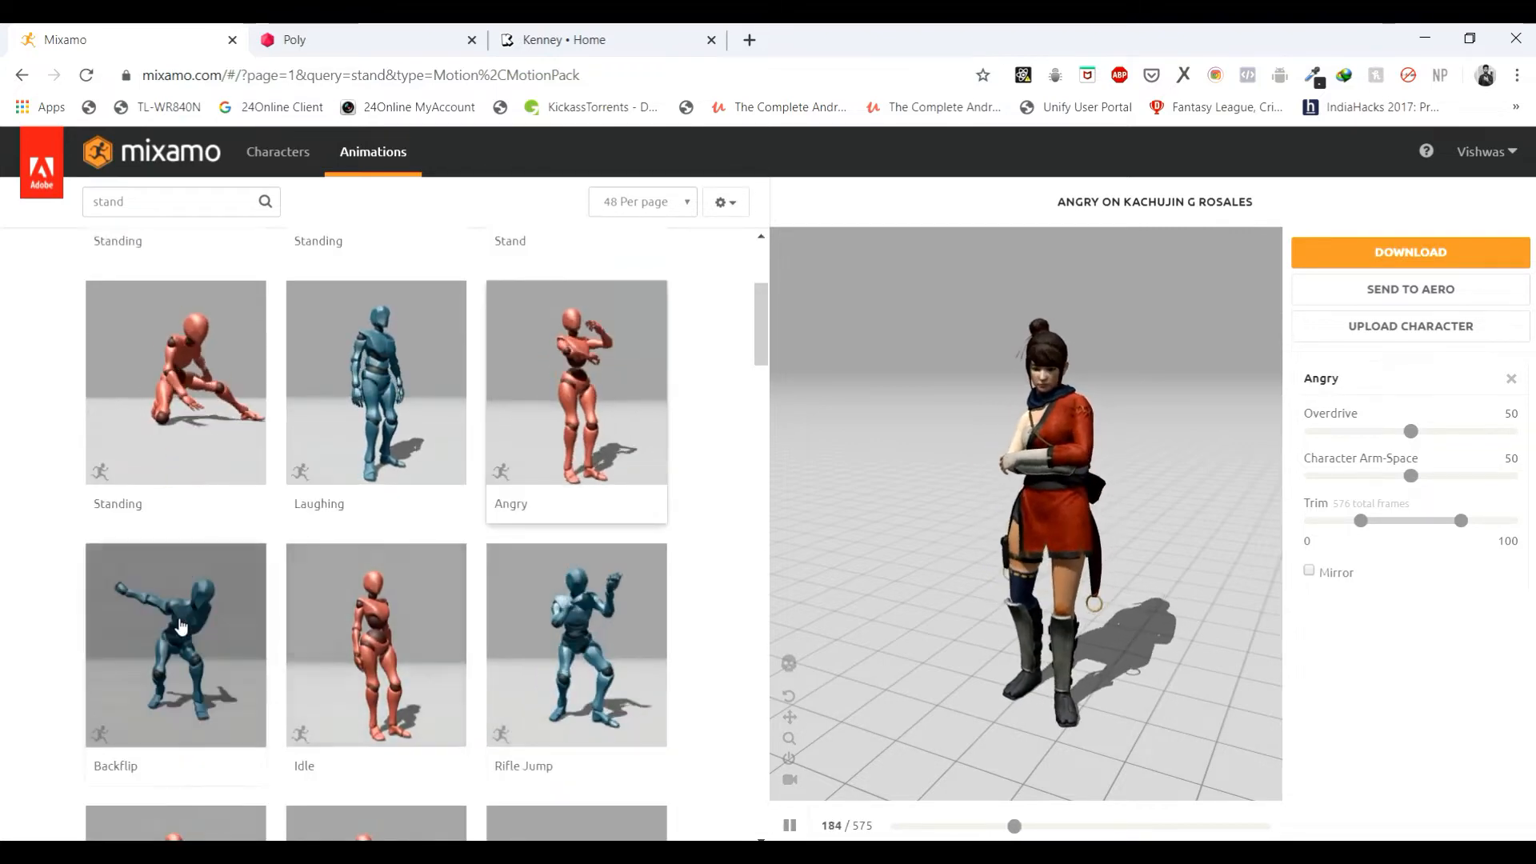
{"action": "left_click", "coordinate": [176, 640]}
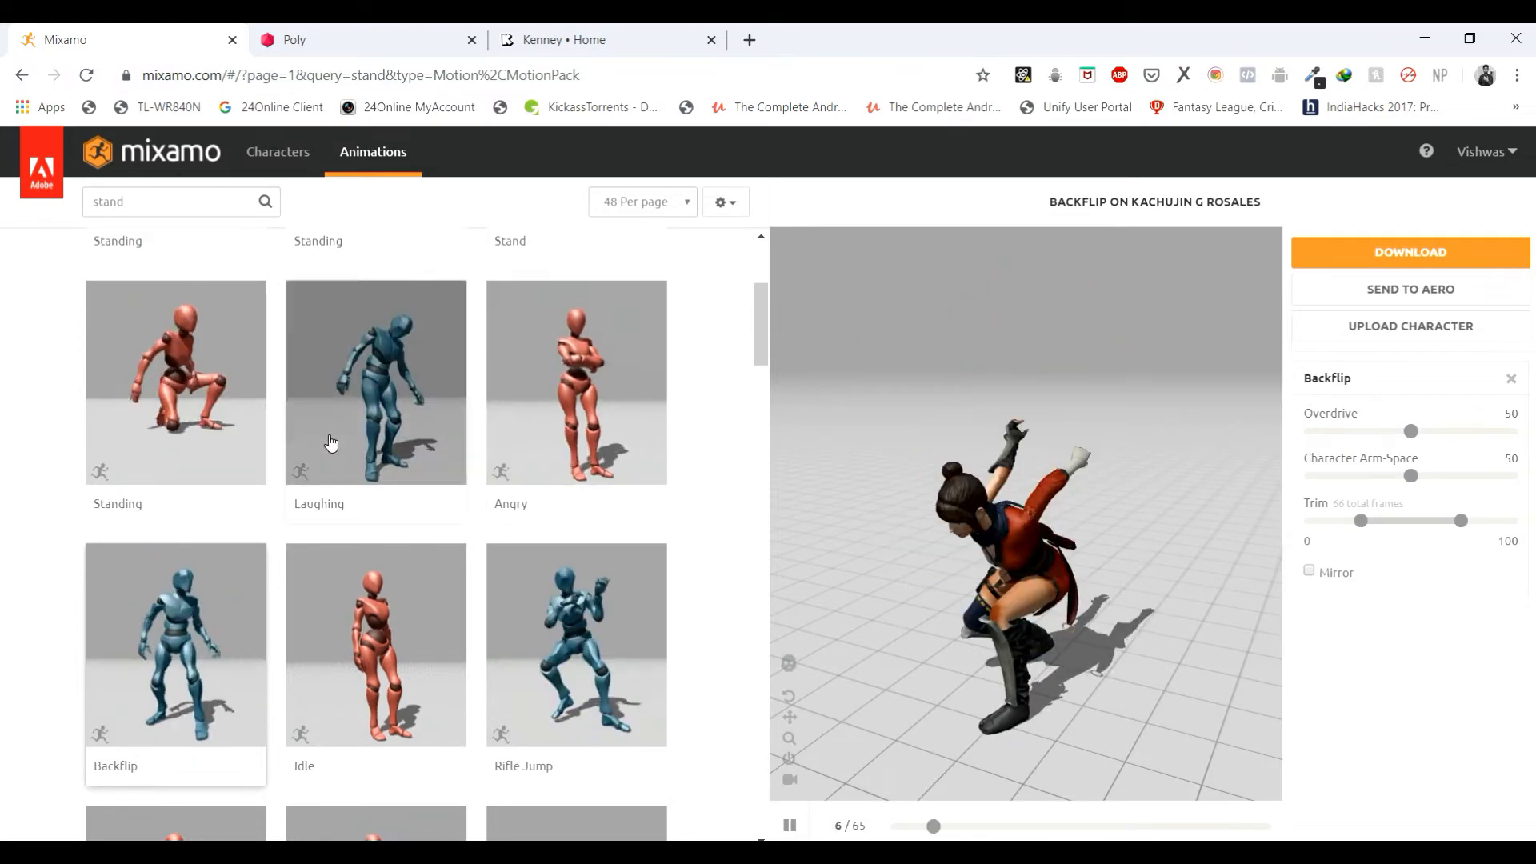
- Search the animations for "run" and apply the Run animation to the character
{"action": "scroll", "coordinate": [192, 240], "scroll_direction": "up", "scroll_amount": 3}
{"action": "left_click_drag", "start_coordinate": [161, 200], "coordinate": [56, 200]}
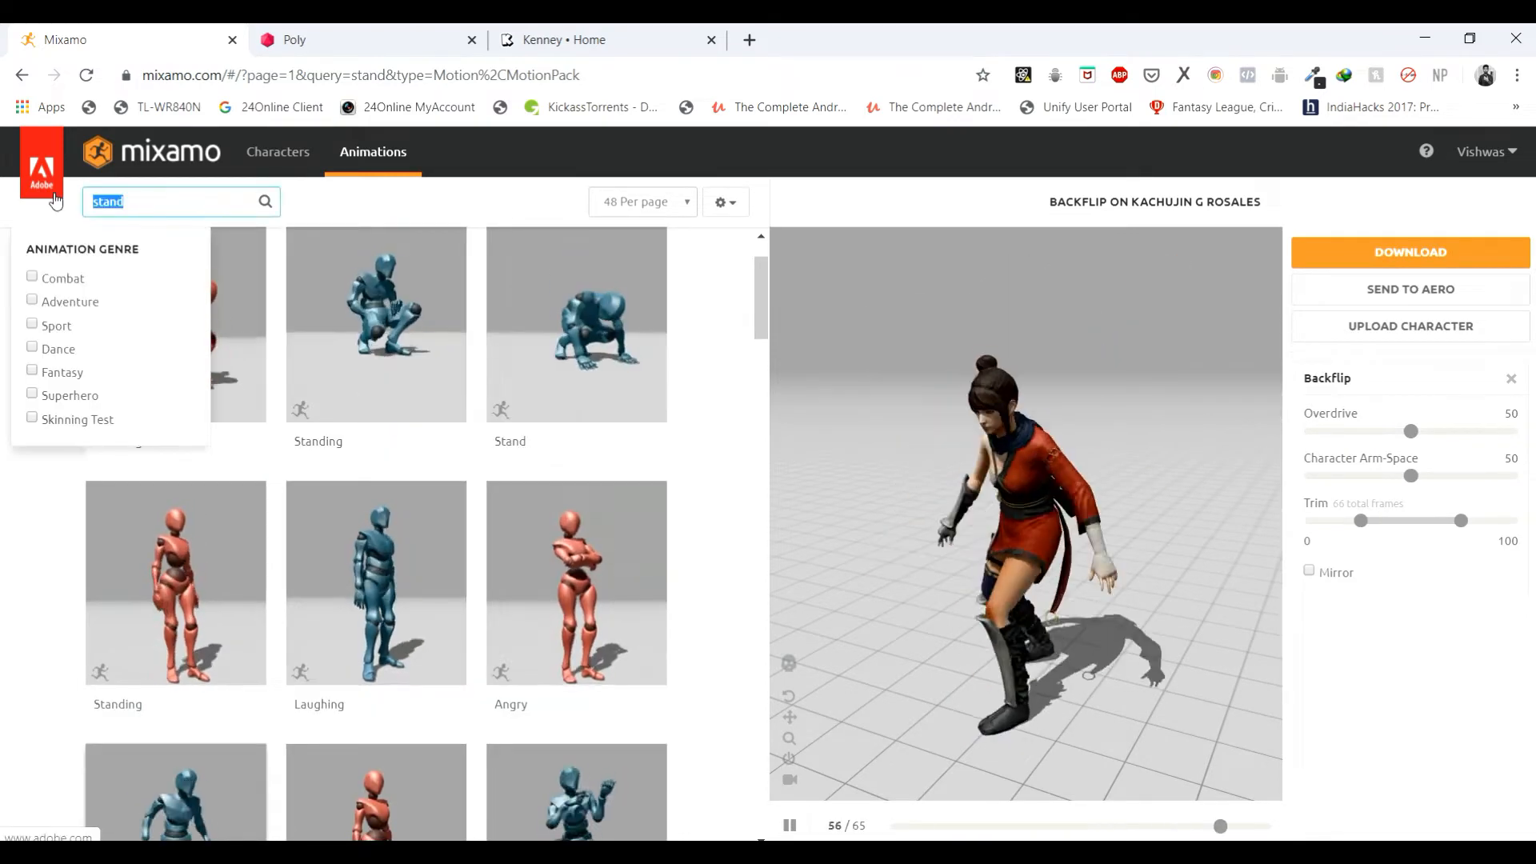
{"action": "type", "text": "run"}
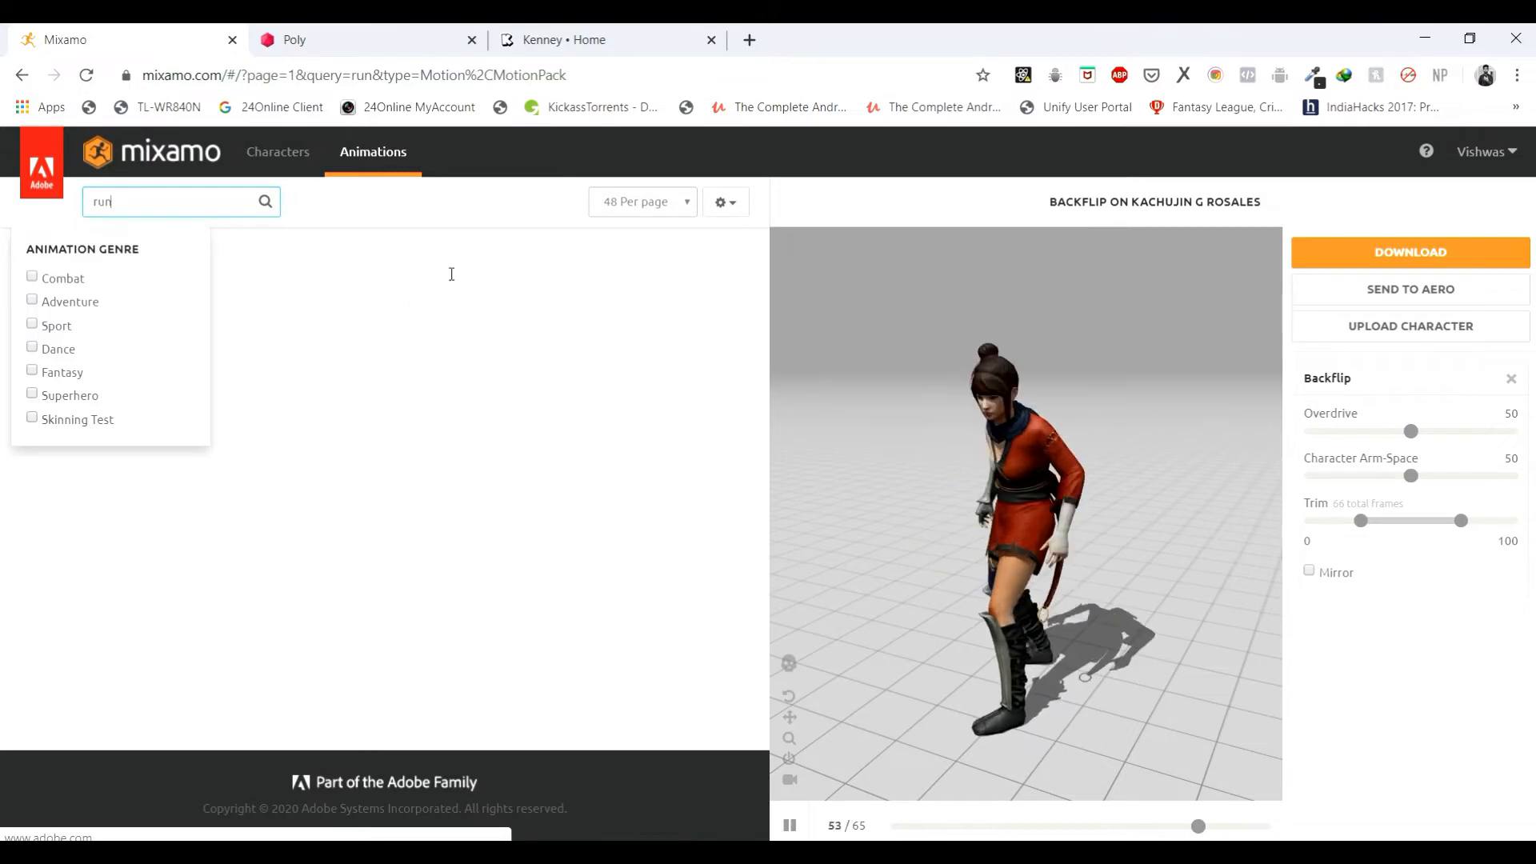
{"action": "left_click", "coordinate": [396, 420]}
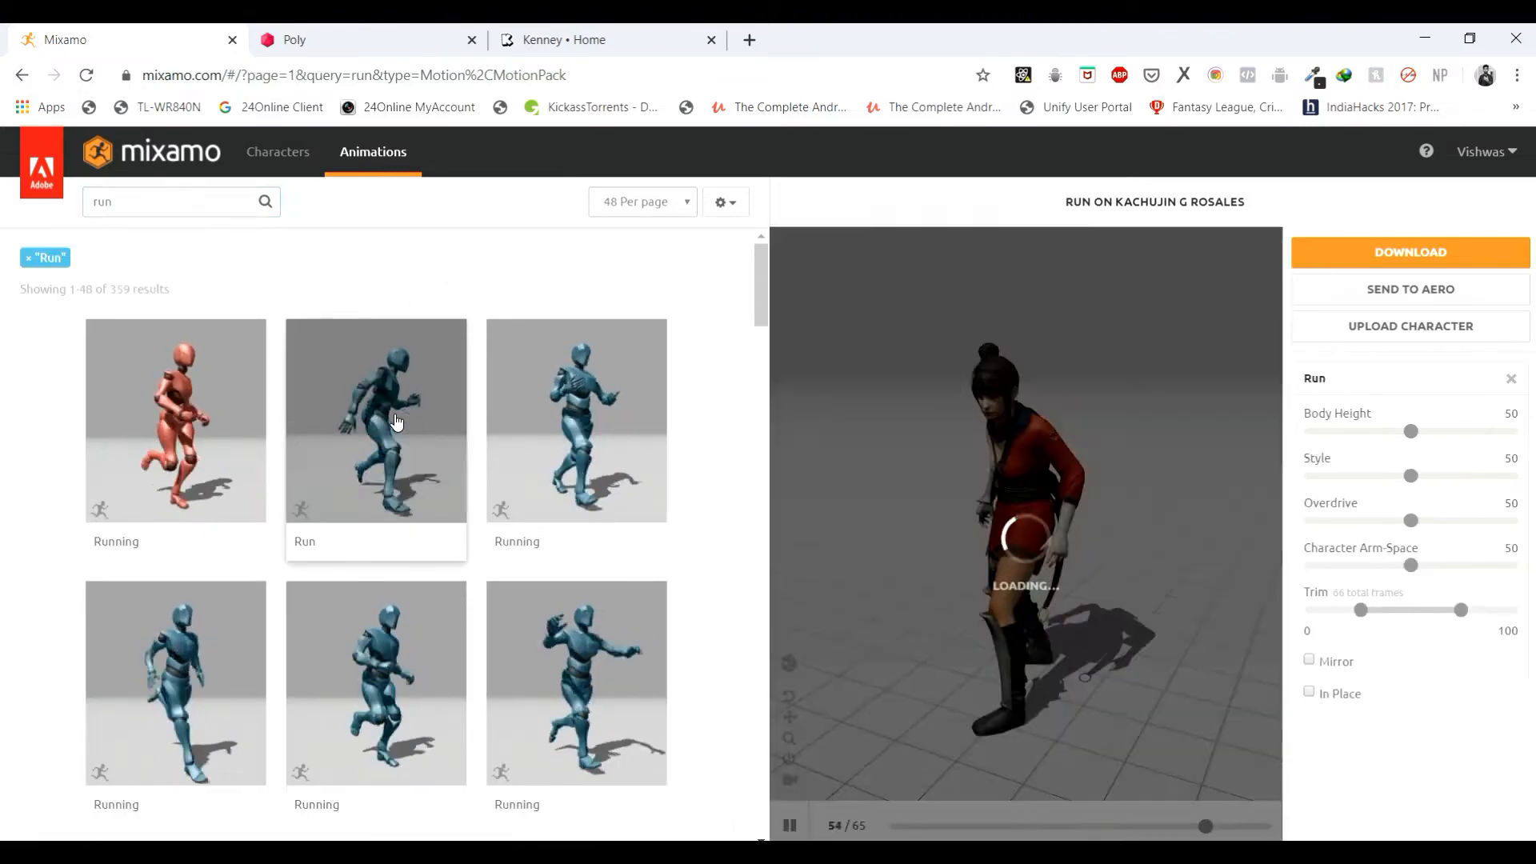
- Look through the models on Poly and return to the Mixamo page
{"action": "left_click", "coordinate": [392, 30]}
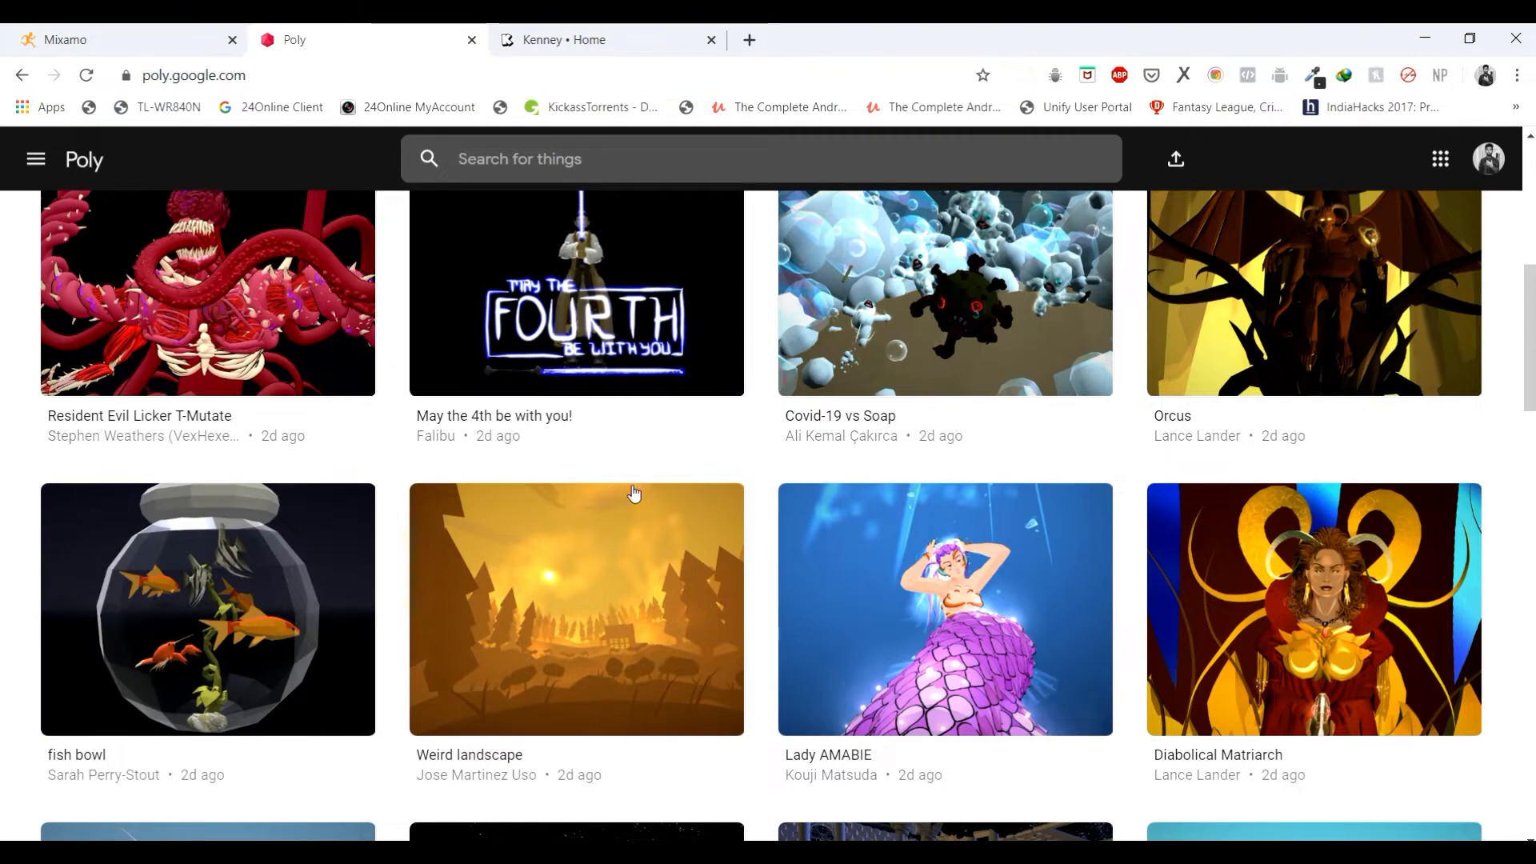
{"action": "scroll", "coordinate": [633, 492], "scroll_direction": "down", "scroll_amount": 10}
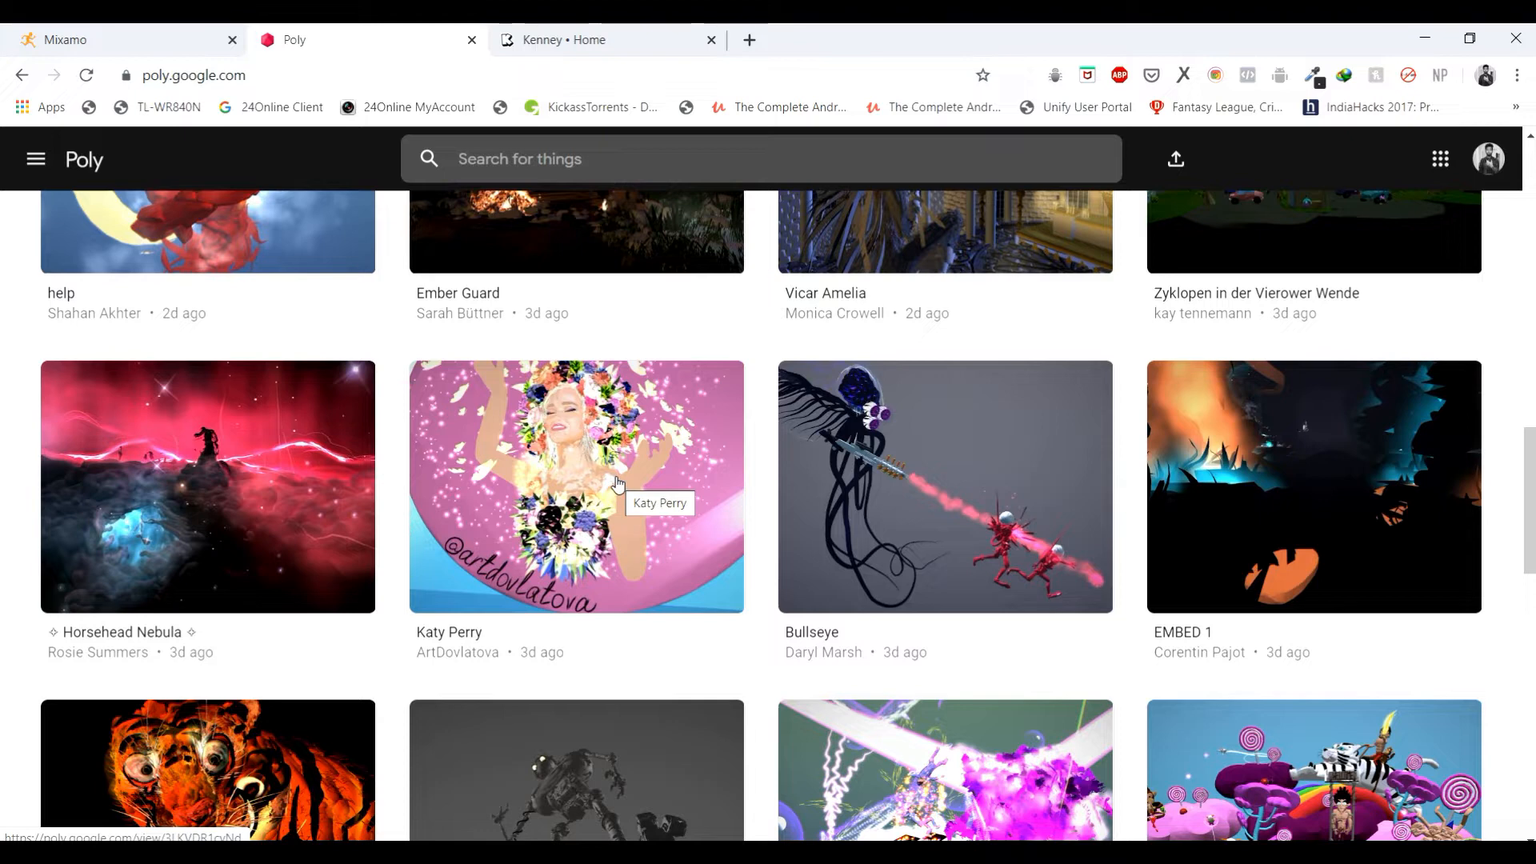
{"action": "left_click", "coordinate": [120, 39]}
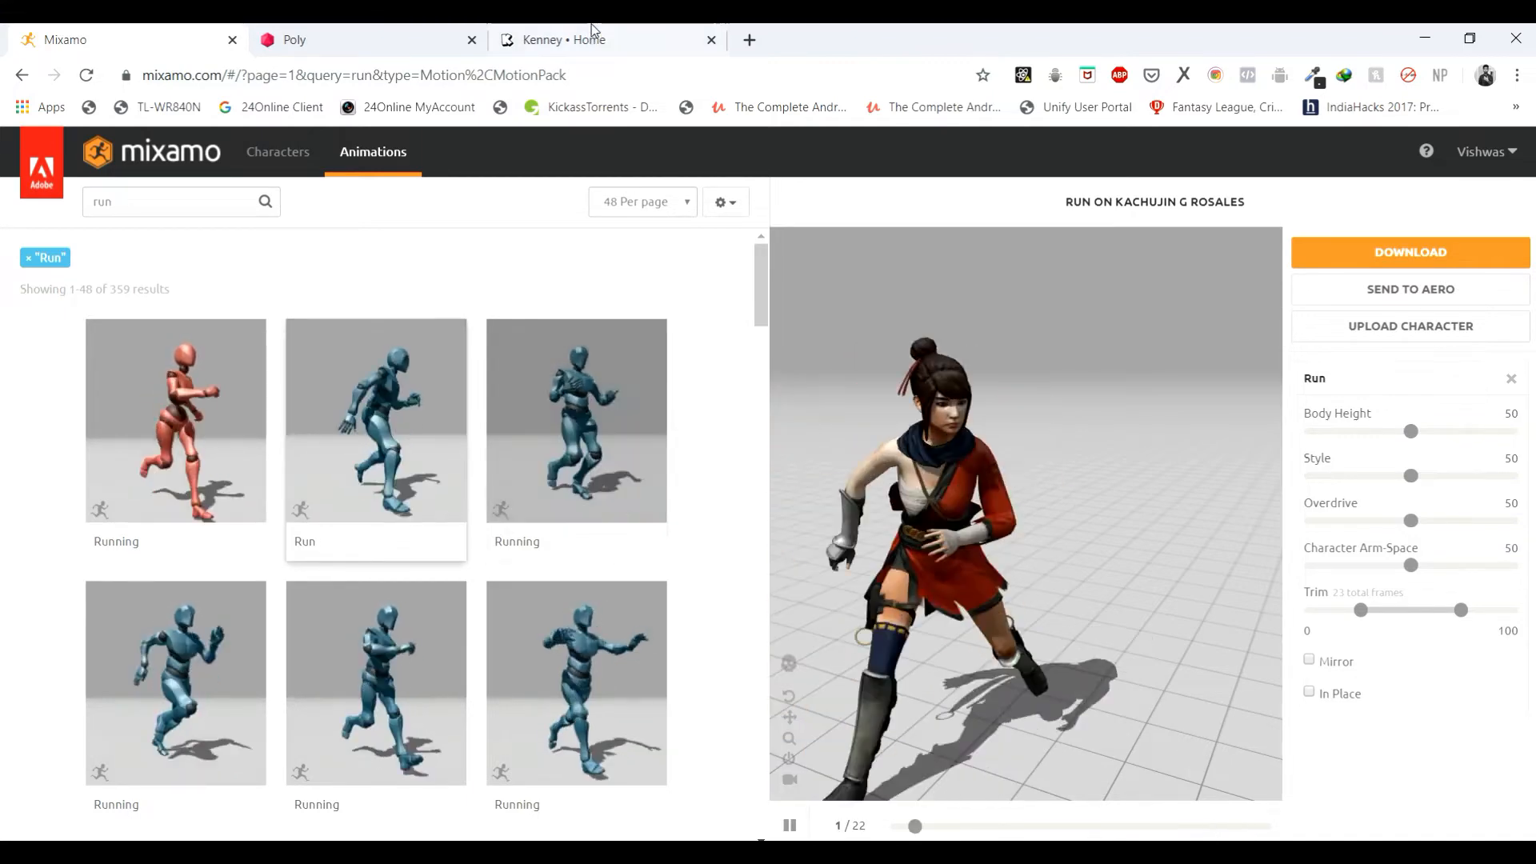
- Look over the Kenney game assets home page and return to the Mixamo animations
{"action": "left_click", "coordinate": [592, 36]}
{"action": "scroll", "coordinate": [790, 466], "scroll_direction": "up", "scroll_amount": 3}
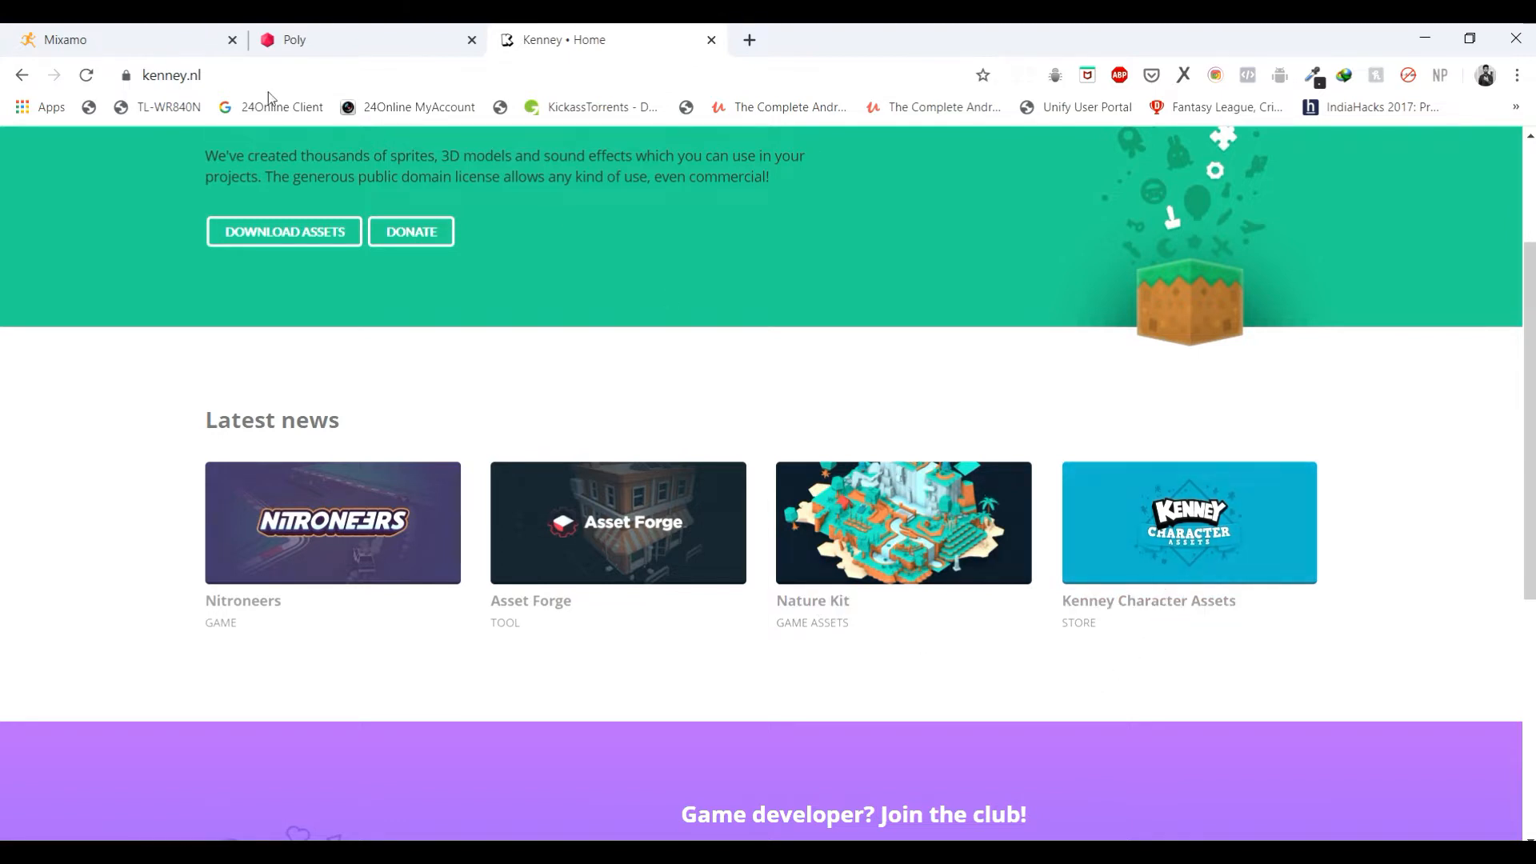
{"action": "left_click", "coordinate": [150, 32]}
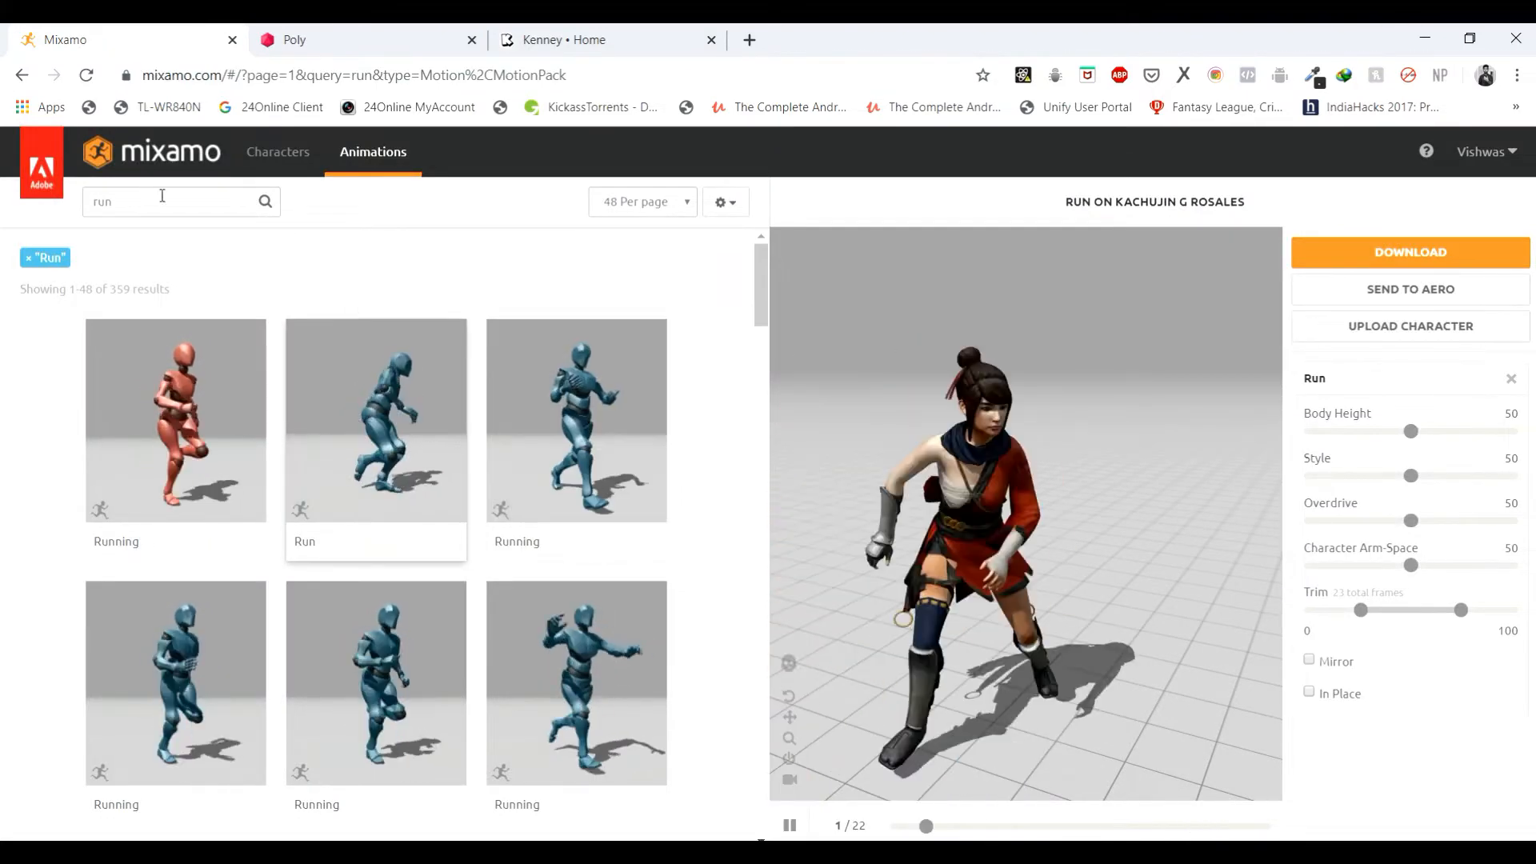
- Apply the Running animation described as leaning back or forth with In Place enabled, and view its download settings without downloading
{"action": "scroll", "coordinate": [240, 480], "scroll_direction": "down", "scroll_amount": 3}
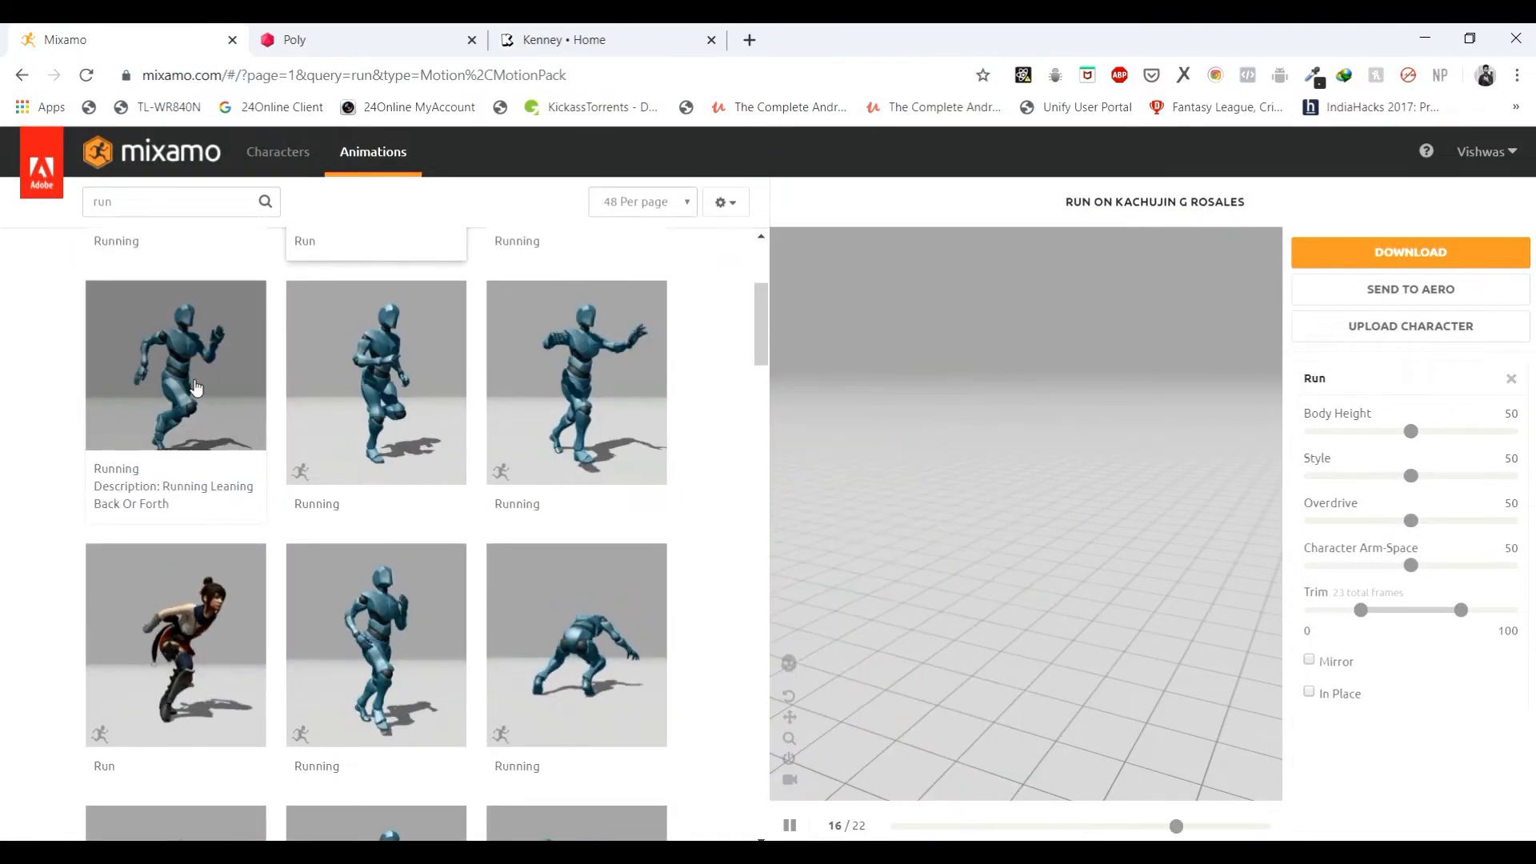
{"action": "left_click", "coordinate": [191, 383]}
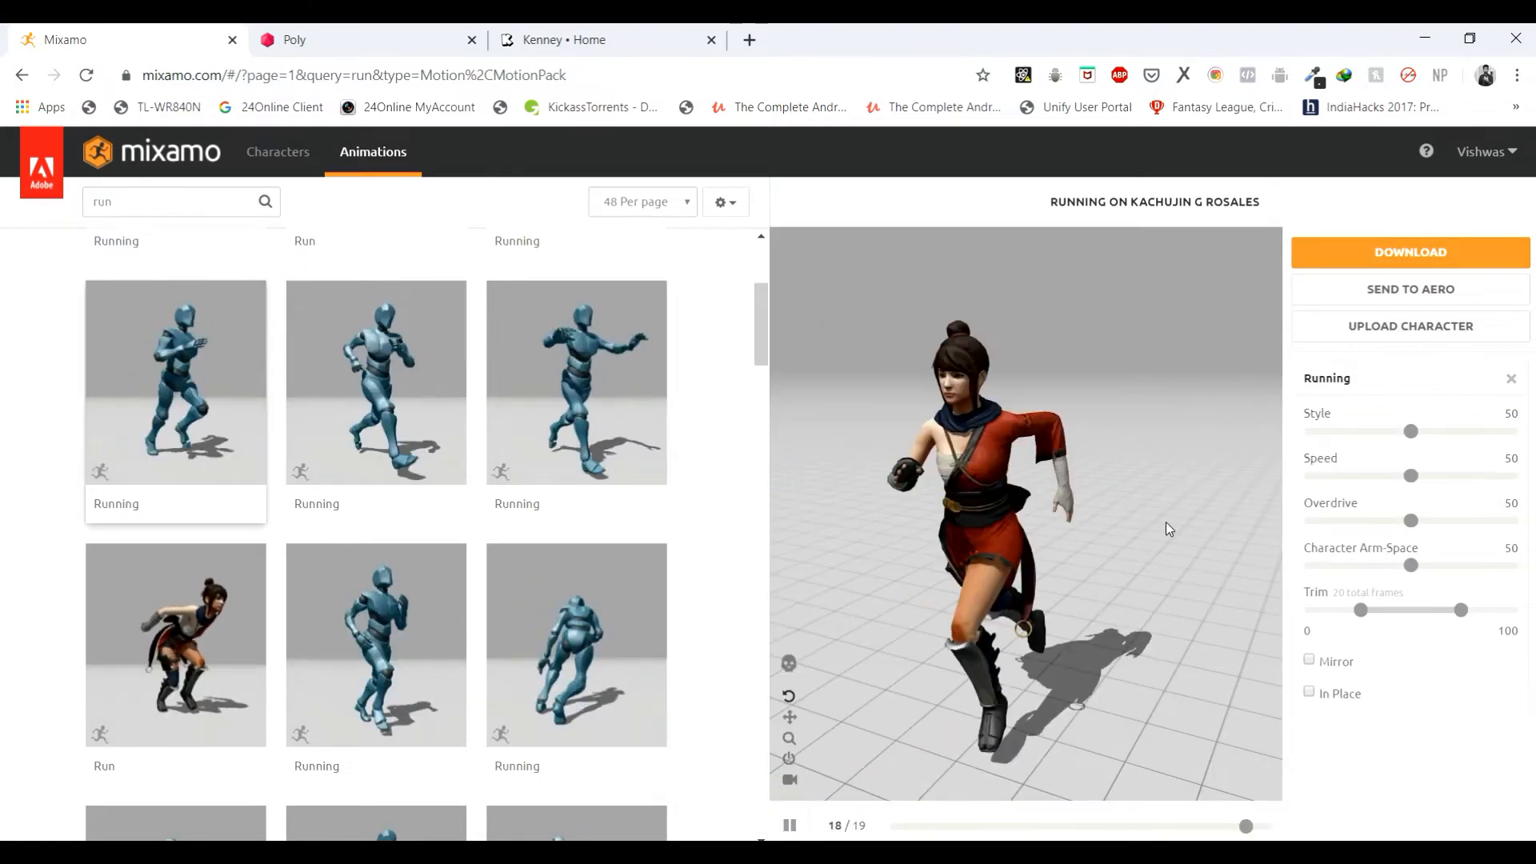
{"action": "scroll", "coordinate": [1030, 567], "scroll_direction": "down", "scroll_amount": 5}
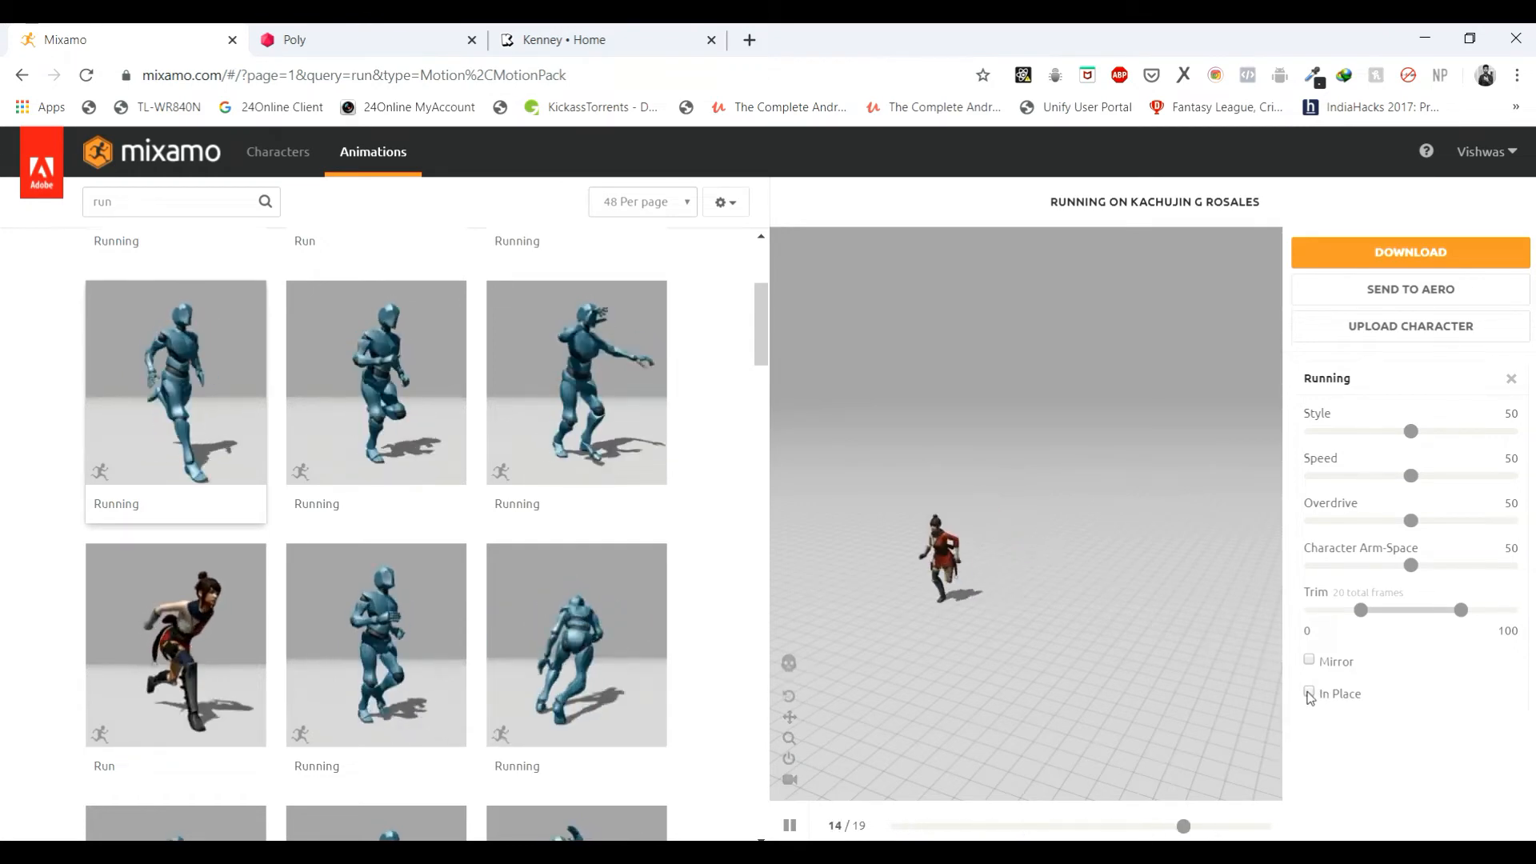
{"action": "left_click", "coordinate": [1309, 693]}
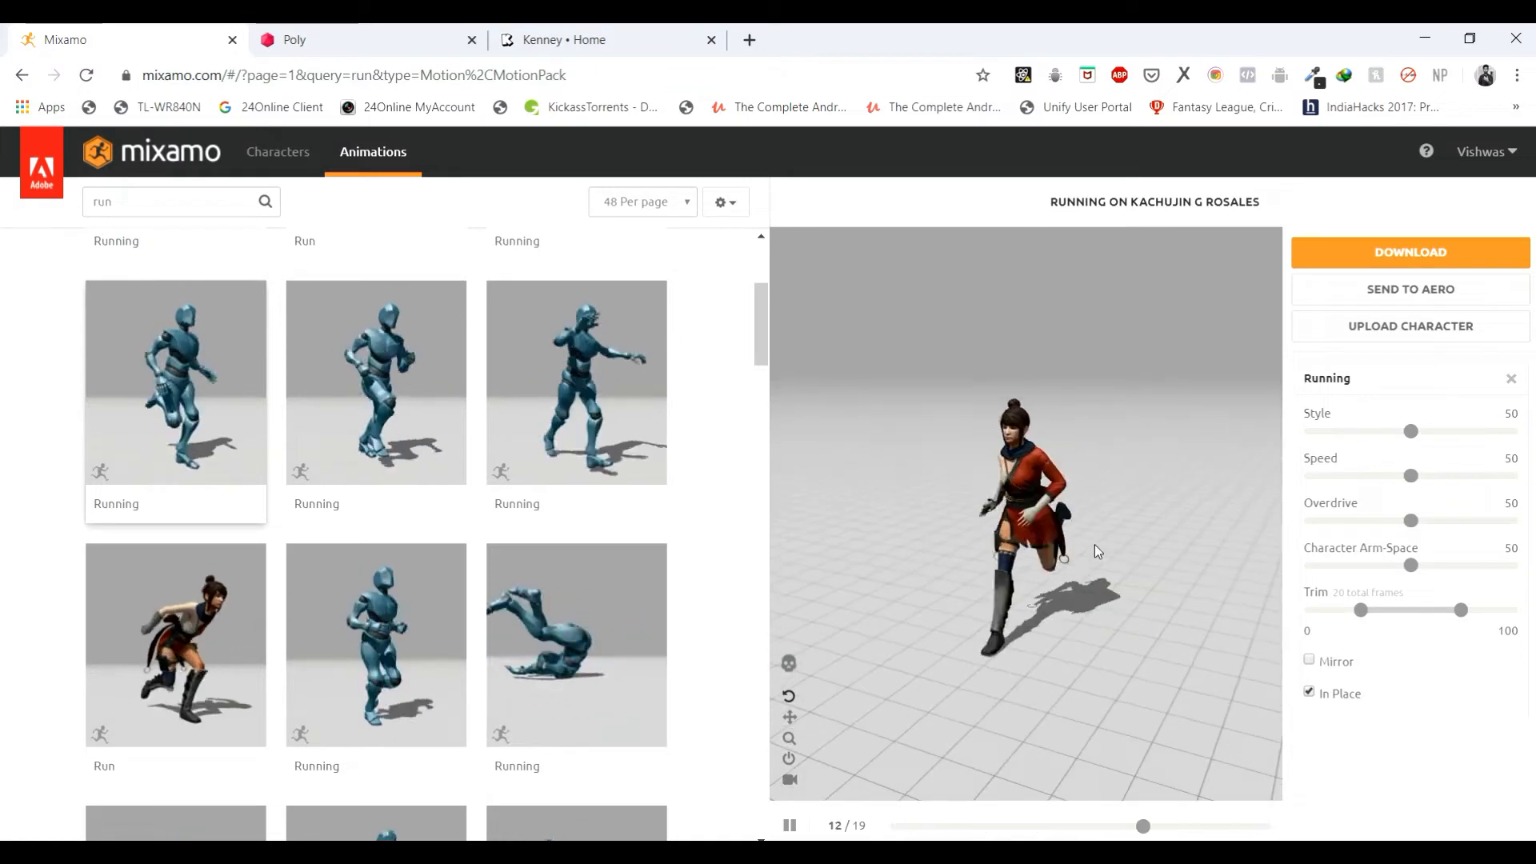
{"action": "left_click", "coordinate": [1396, 252]}
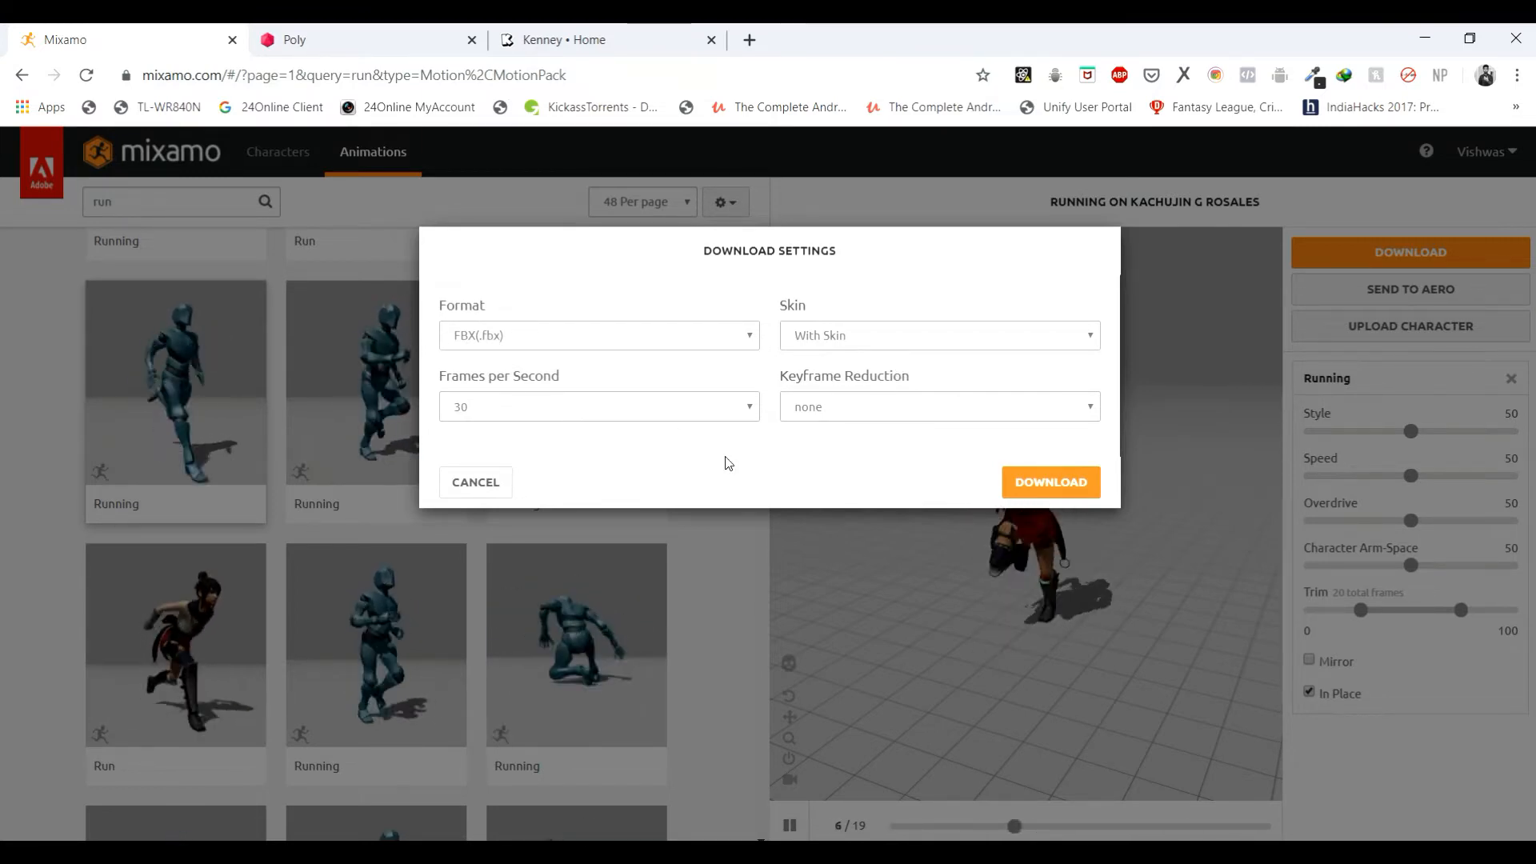
{"action": "left_click", "coordinate": [452, 482]}
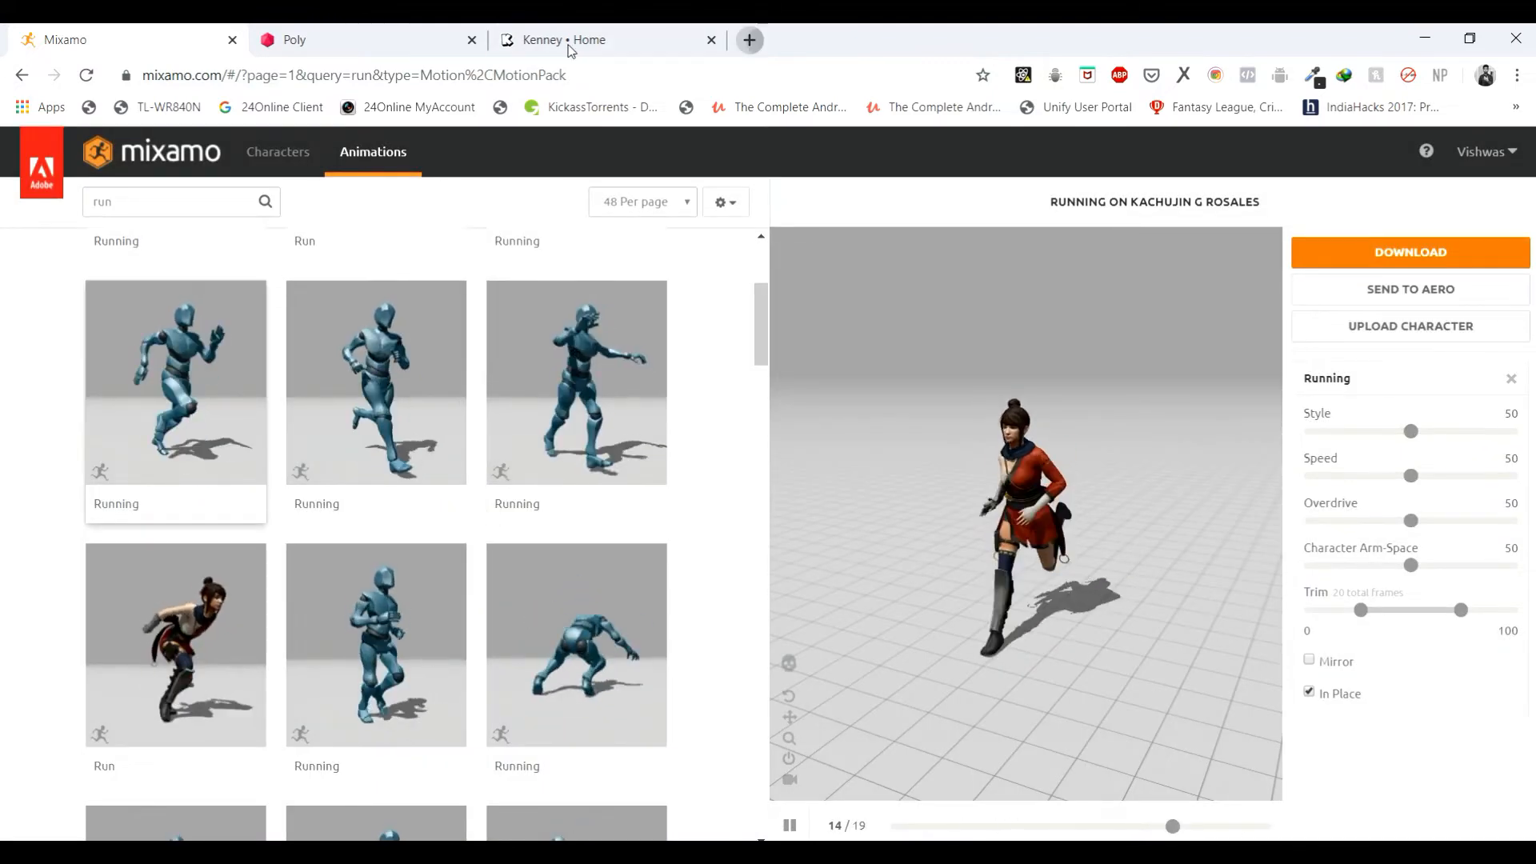
- Close the Mixamo, Poly and Kenney pages and minimise the open windows to show the desktop
{"action": "left_click", "coordinate": [749, 39]}
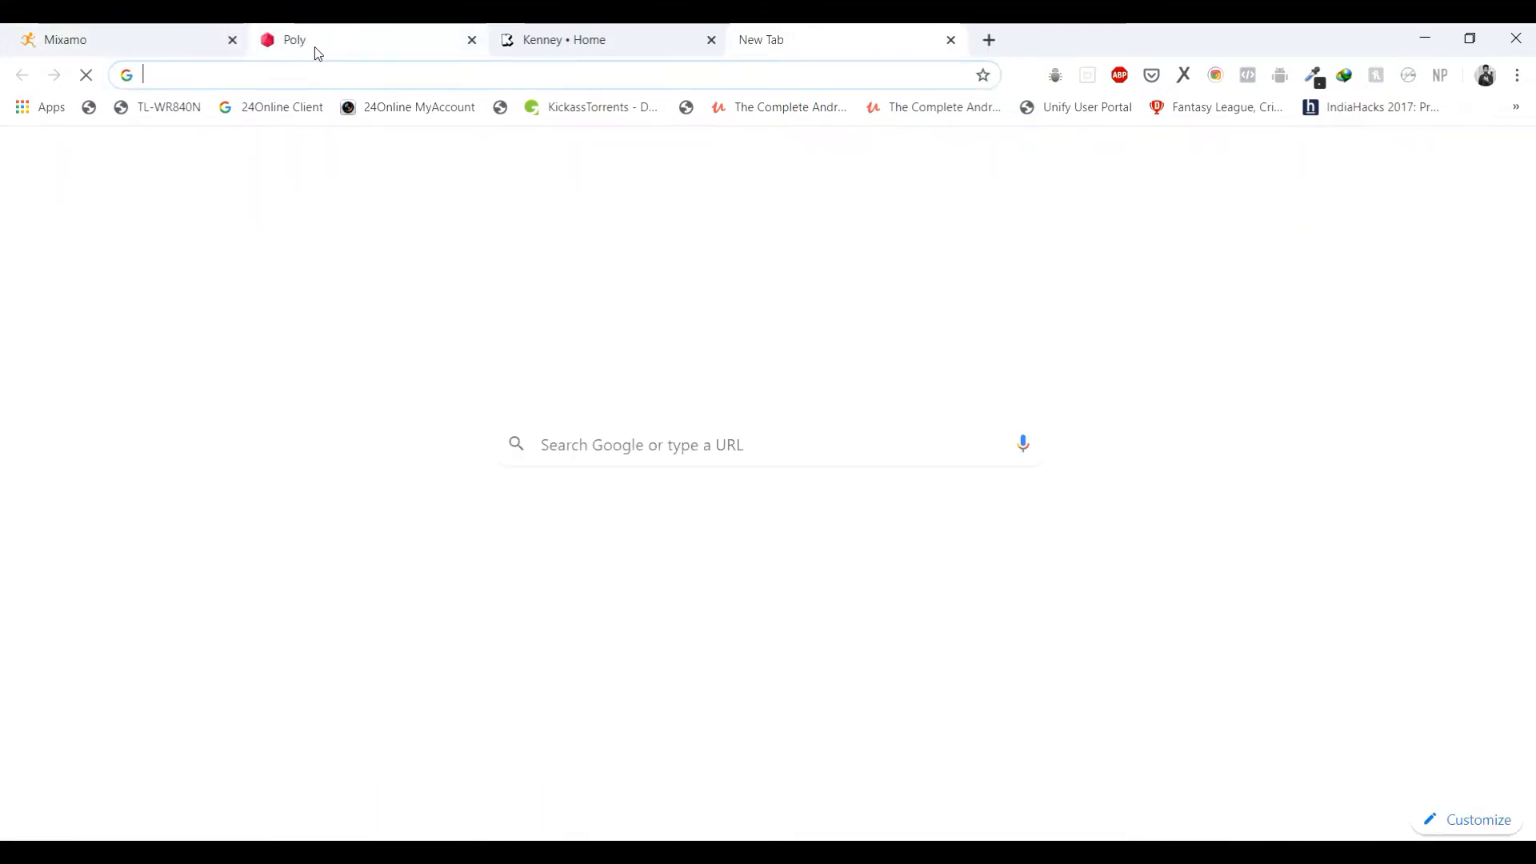
{"action": "left_click", "coordinate": [232, 39]}
{"action": "left_click", "coordinate": [231, 39]}
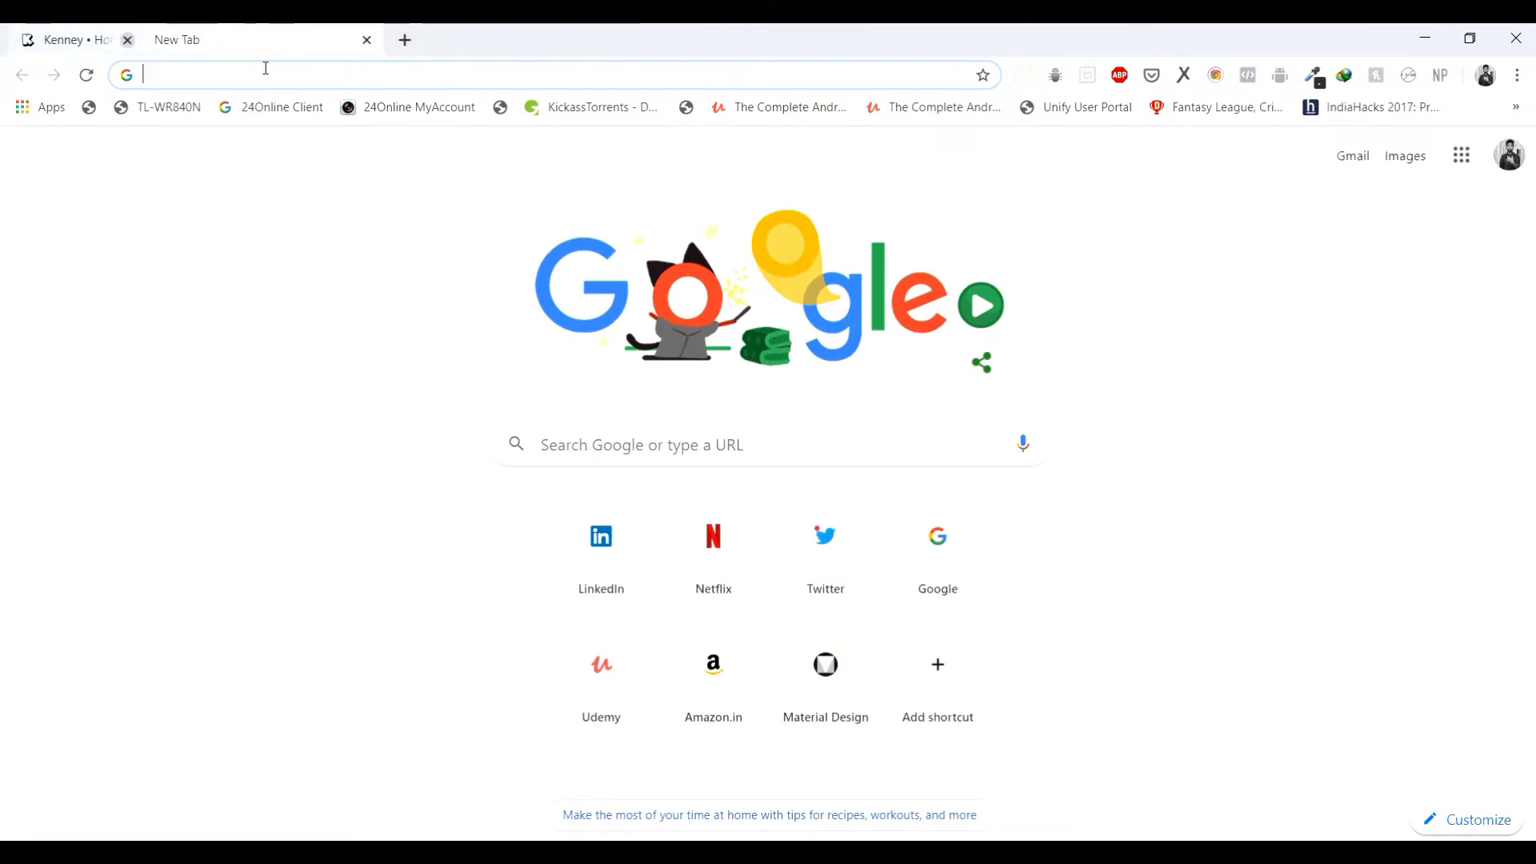
{"action": "left_click", "coordinate": [127, 39]}
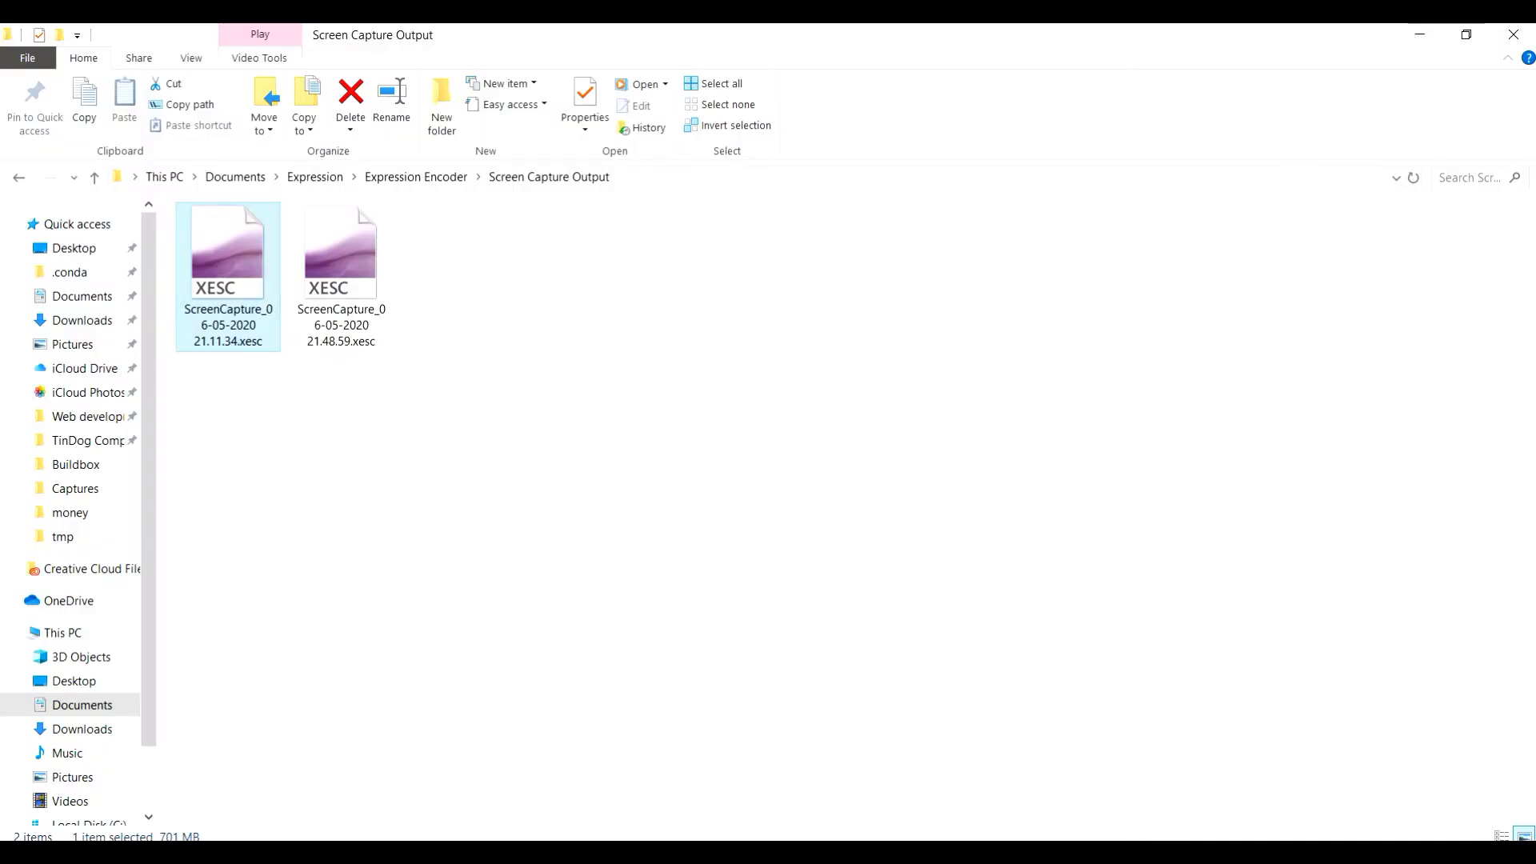
{"action": "left_click", "coordinate": [1414, 36]}
{"action": "left_click", "coordinate": [1532, 838]}
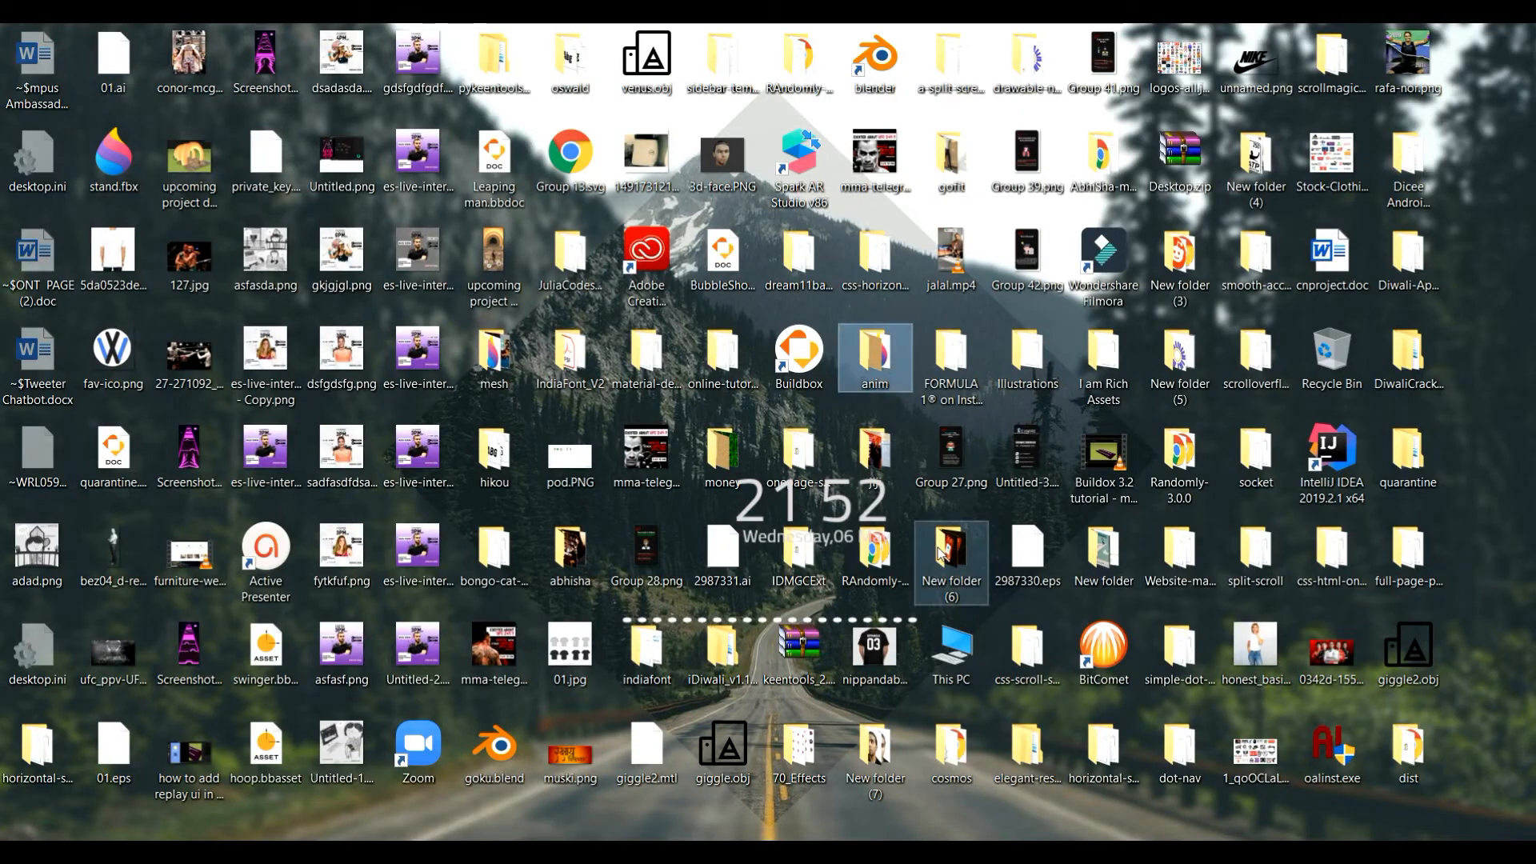
- Open the anim folder on the desktop and import Waving.fbx into Buildbox's 3D World as a Character
{"action": "double_click", "coordinate": [877, 364]}
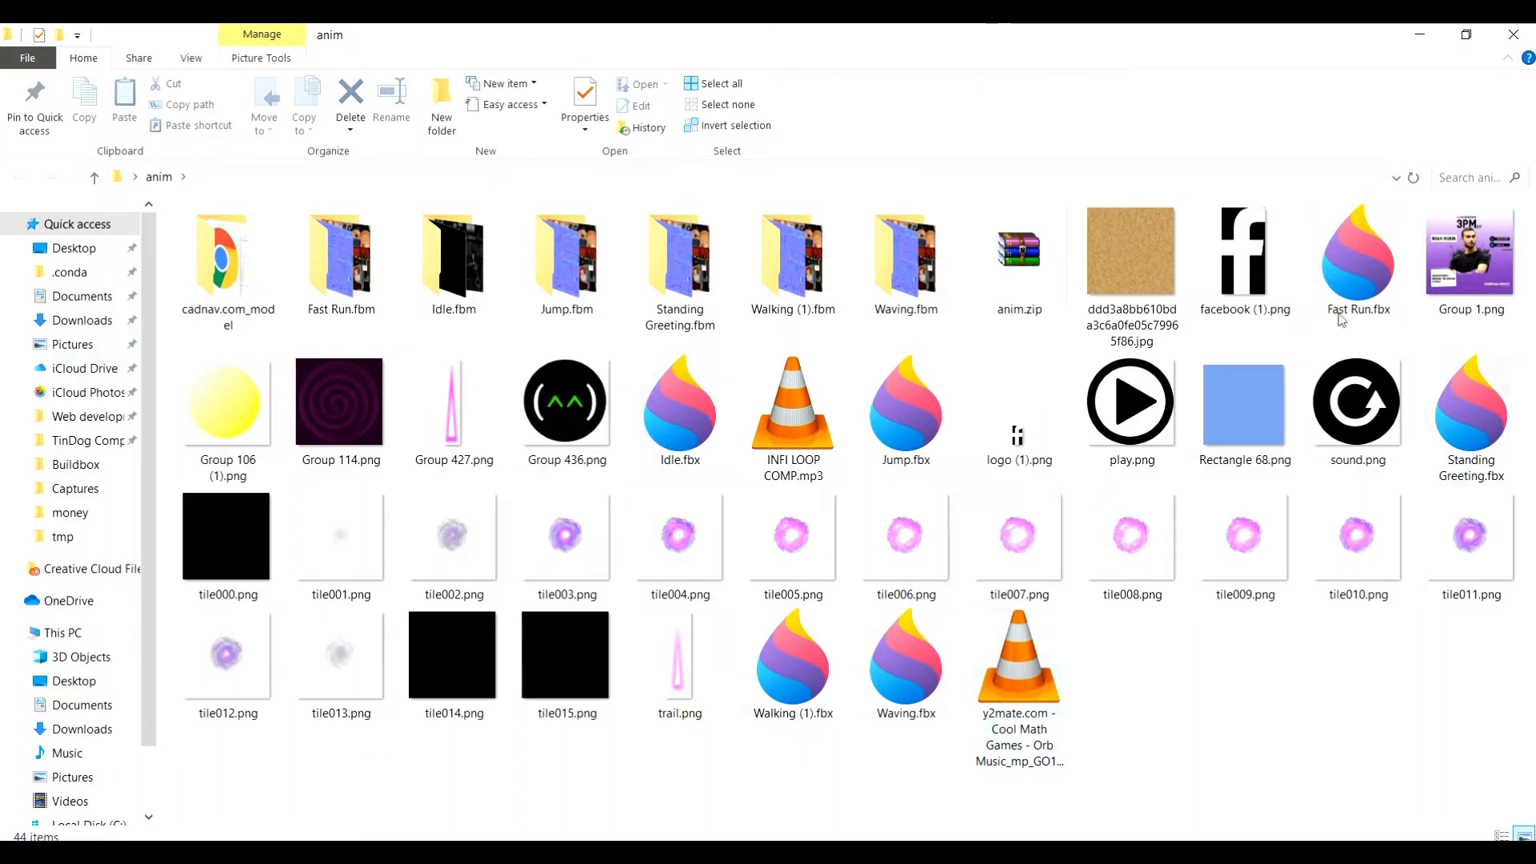
{"action": "left_click", "coordinate": [902, 672]}
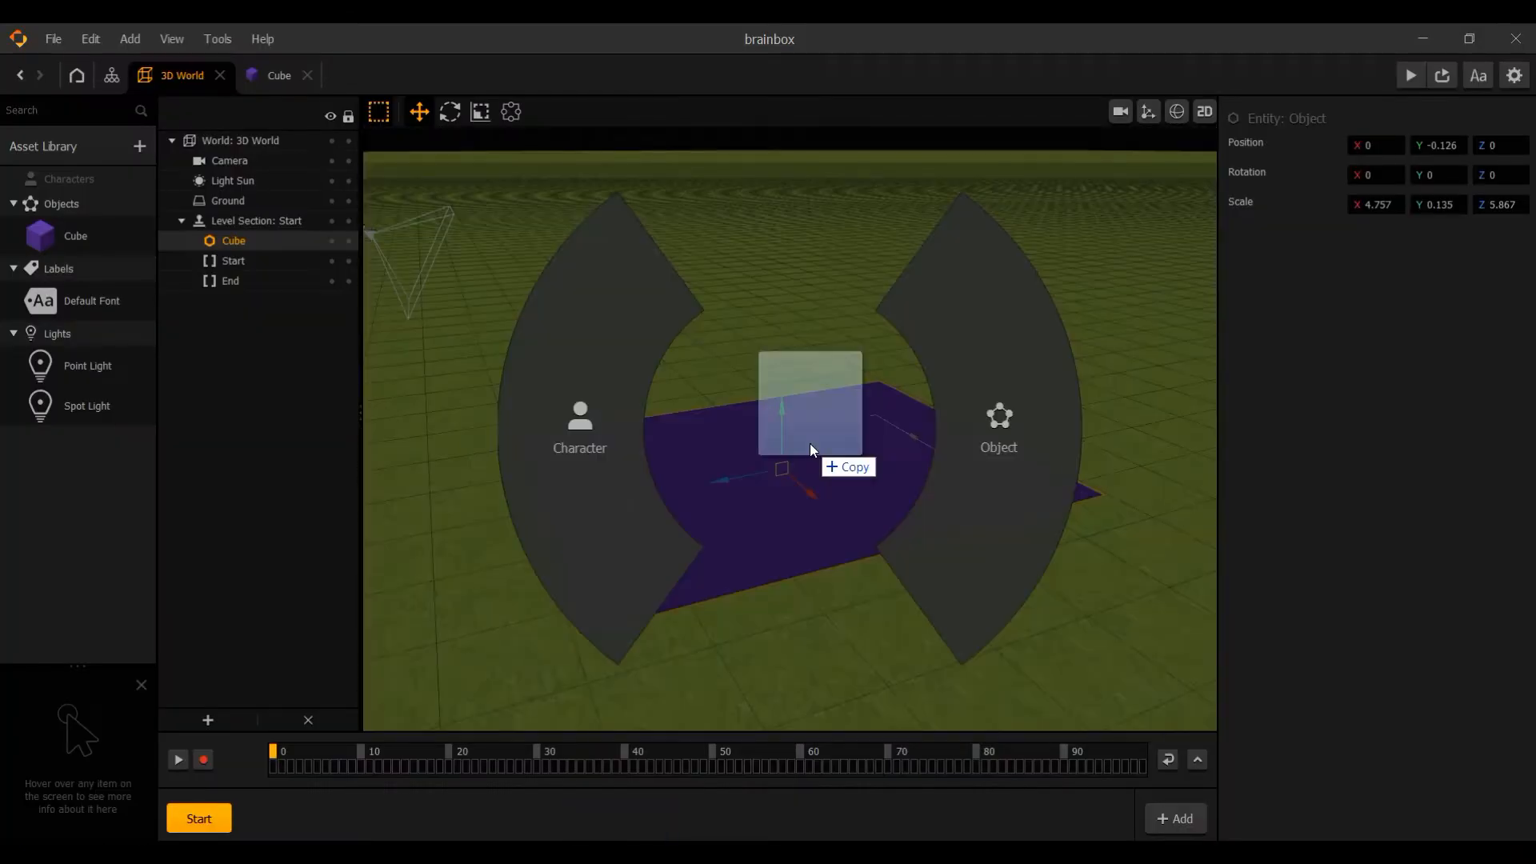
{"action": "left_click_drag", "start_coordinate": [810, 445], "coordinate": [635, 469]}
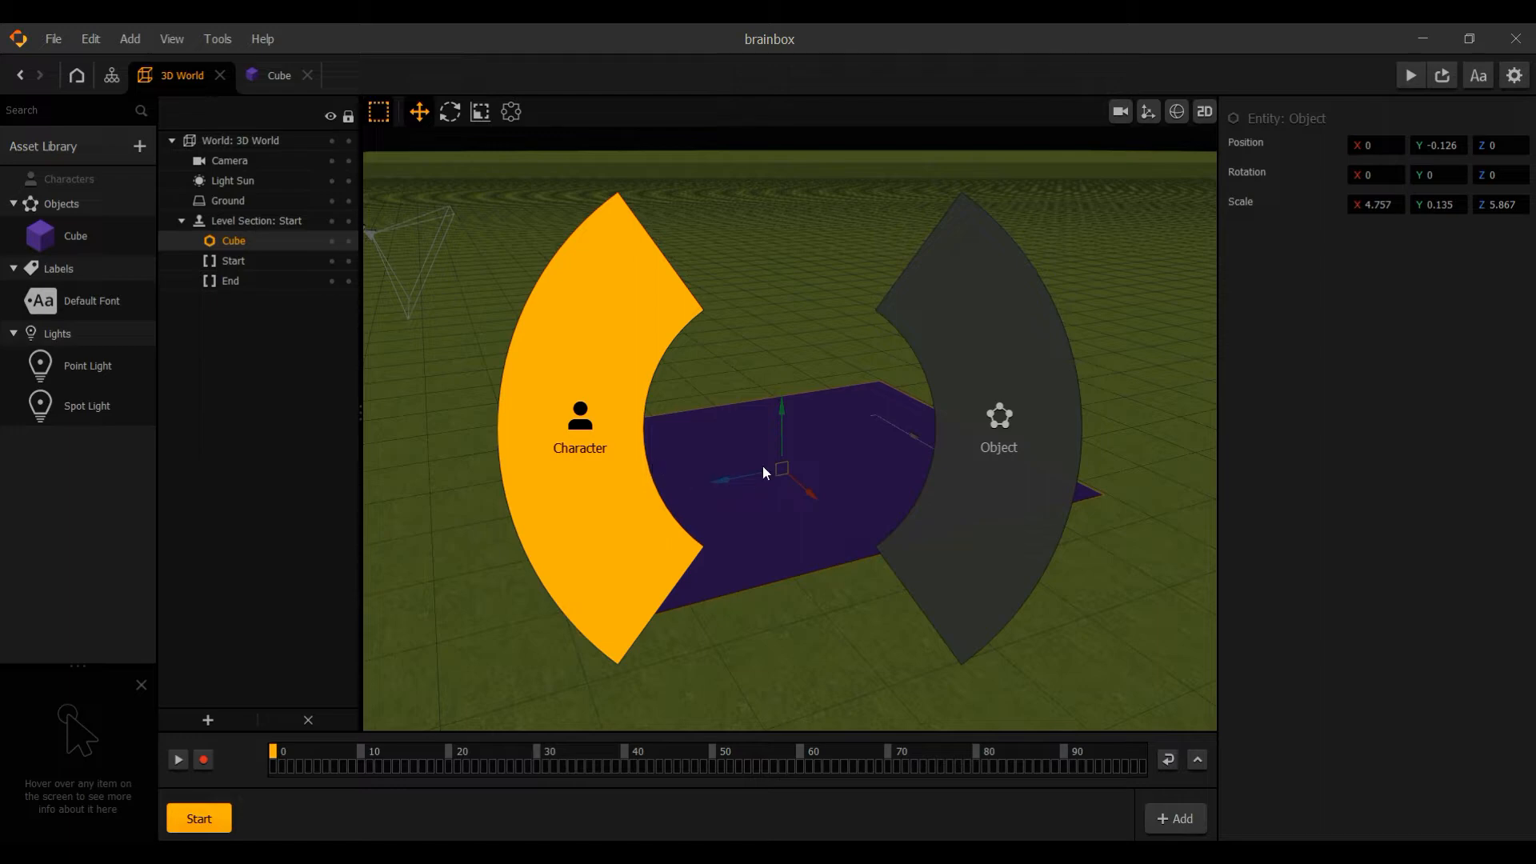
- Set the Waving character's scale to .01 on the X, Y and Z axes
{"action": "scroll", "coordinate": [767, 460], "scroll_direction": "down", "scroll_amount": 7}
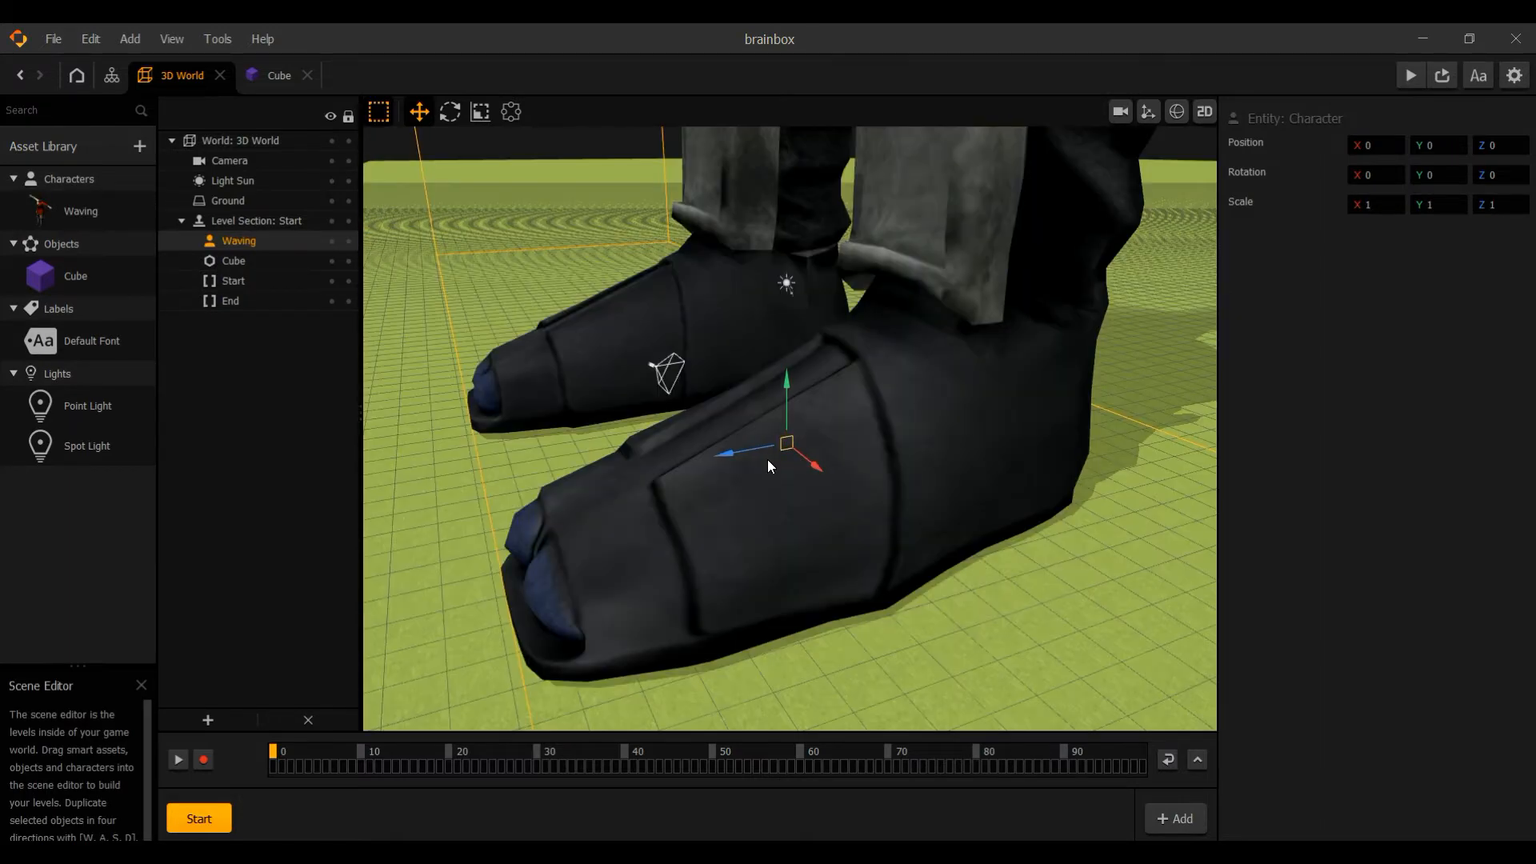
{"action": "scroll", "coordinate": [767, 459], "scroll_direction": "down", "scroll_amount": 6}
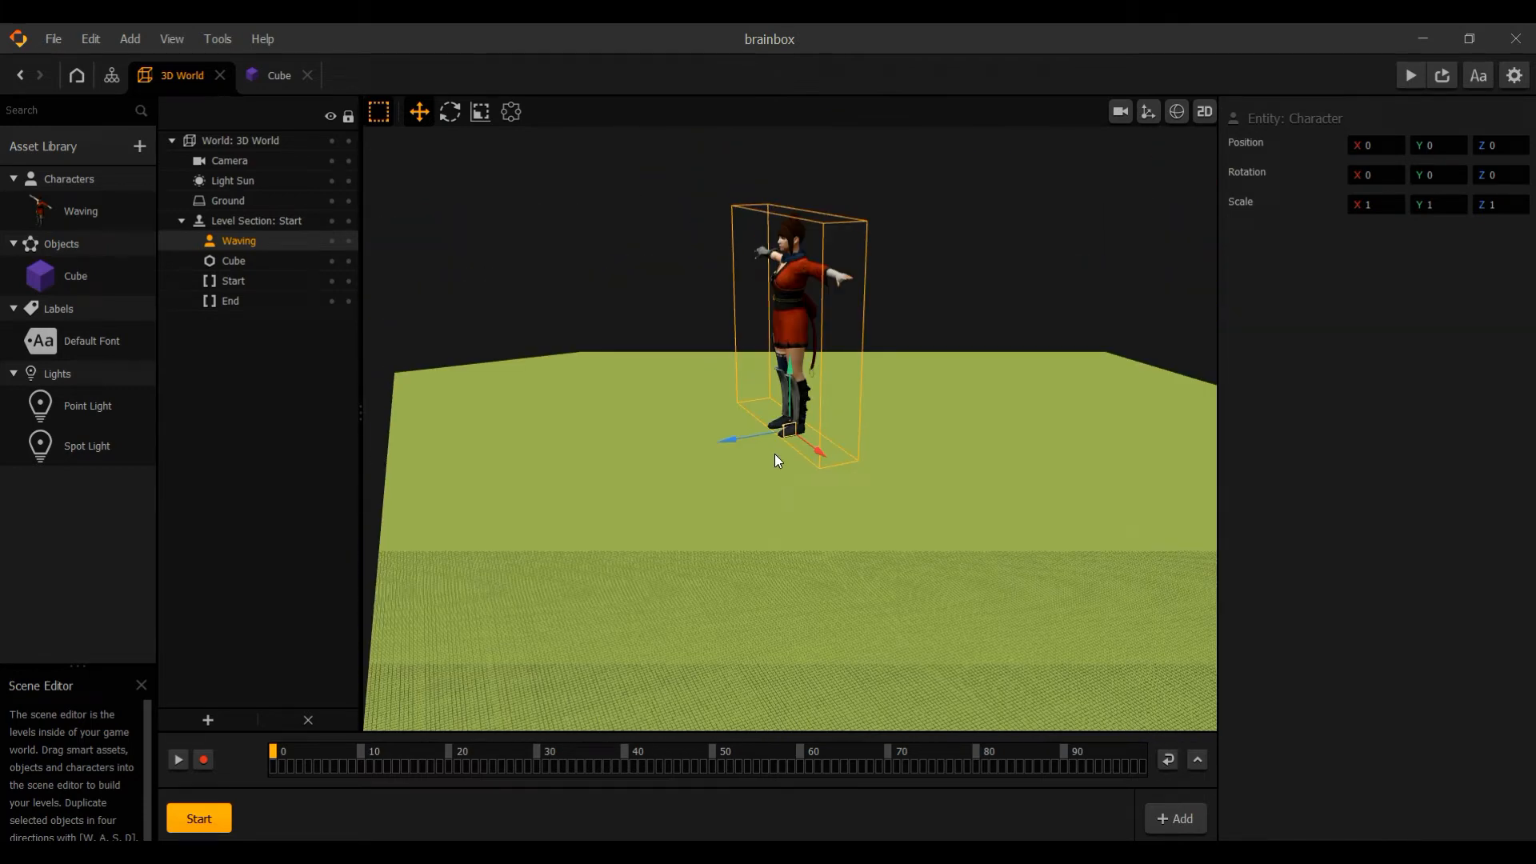
{"action": "left_click", "coordinate": [1382, 202]}
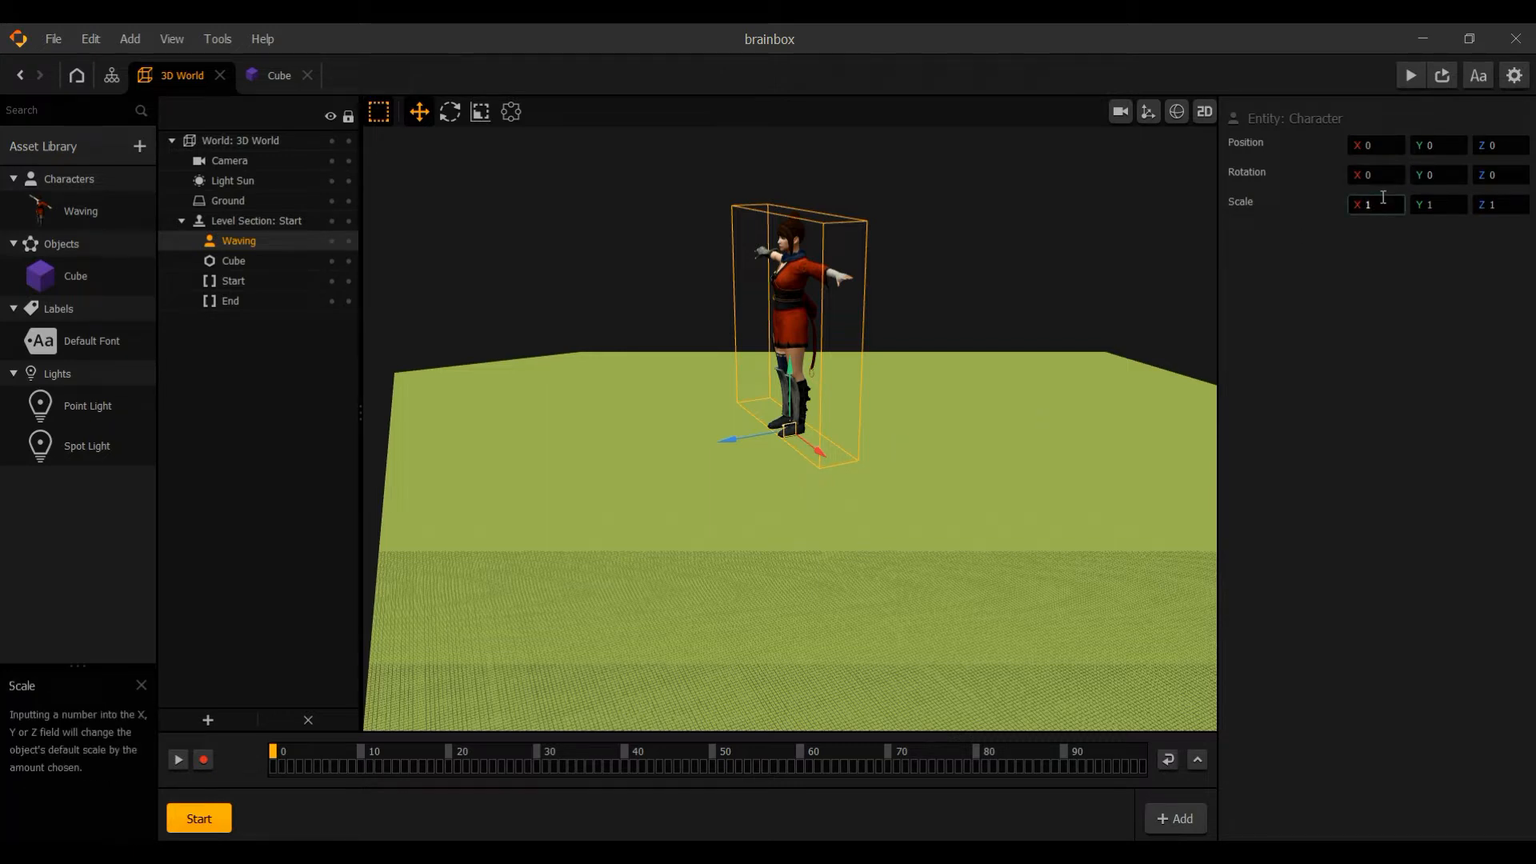
{"action": "type", "text": ".0"}
{"action": "double_click", "coordinate": [1383, 197]}
{"action": "left_click", "coordinate": [1441, 205]}
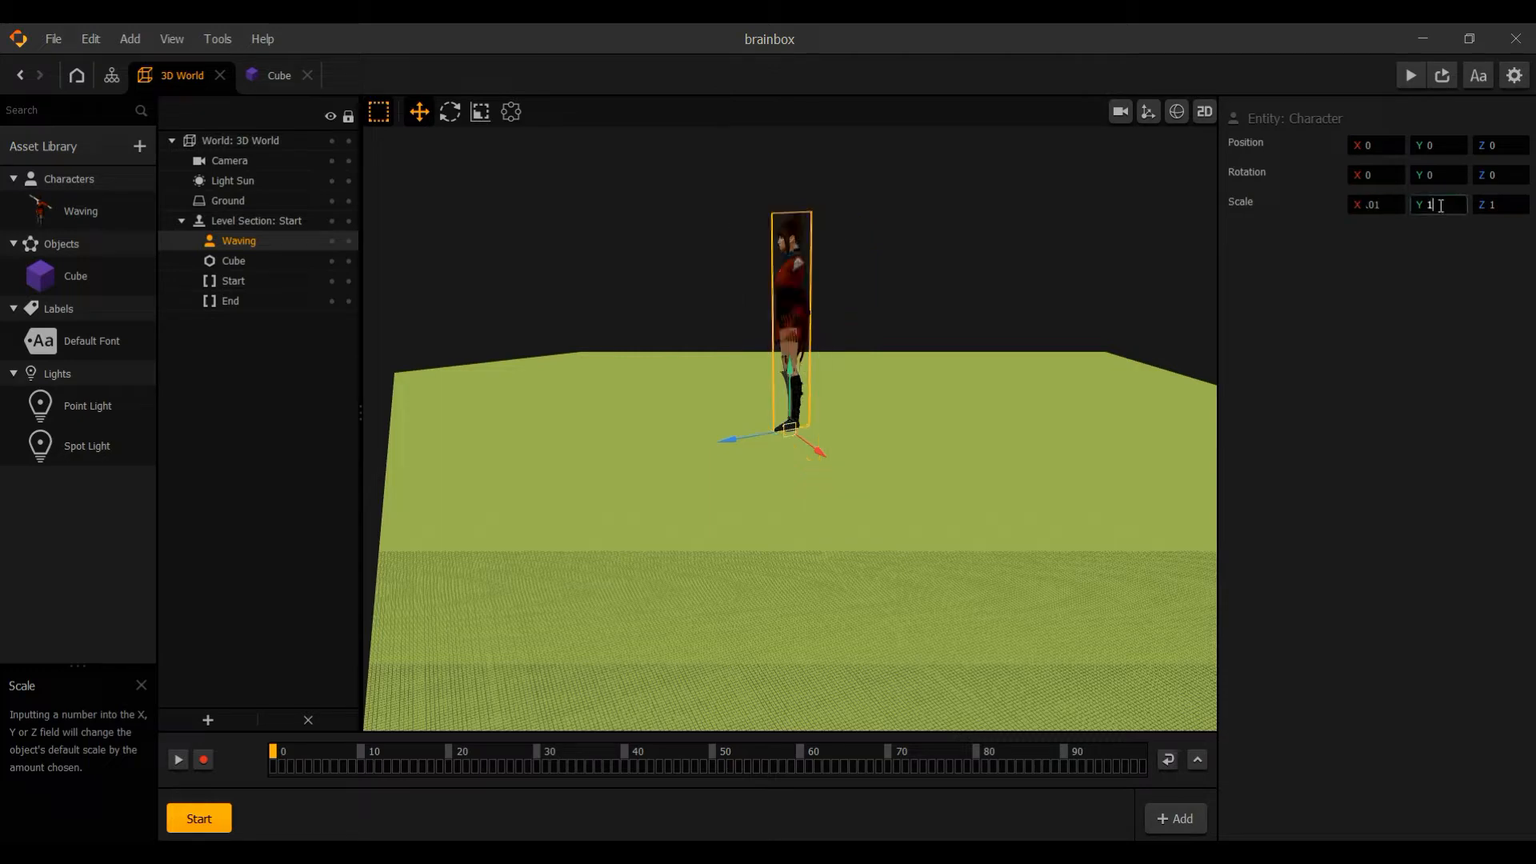
{"action": "type", "text": ".01"}
{"action": "left_click", "coordinate": [1512, 200]}
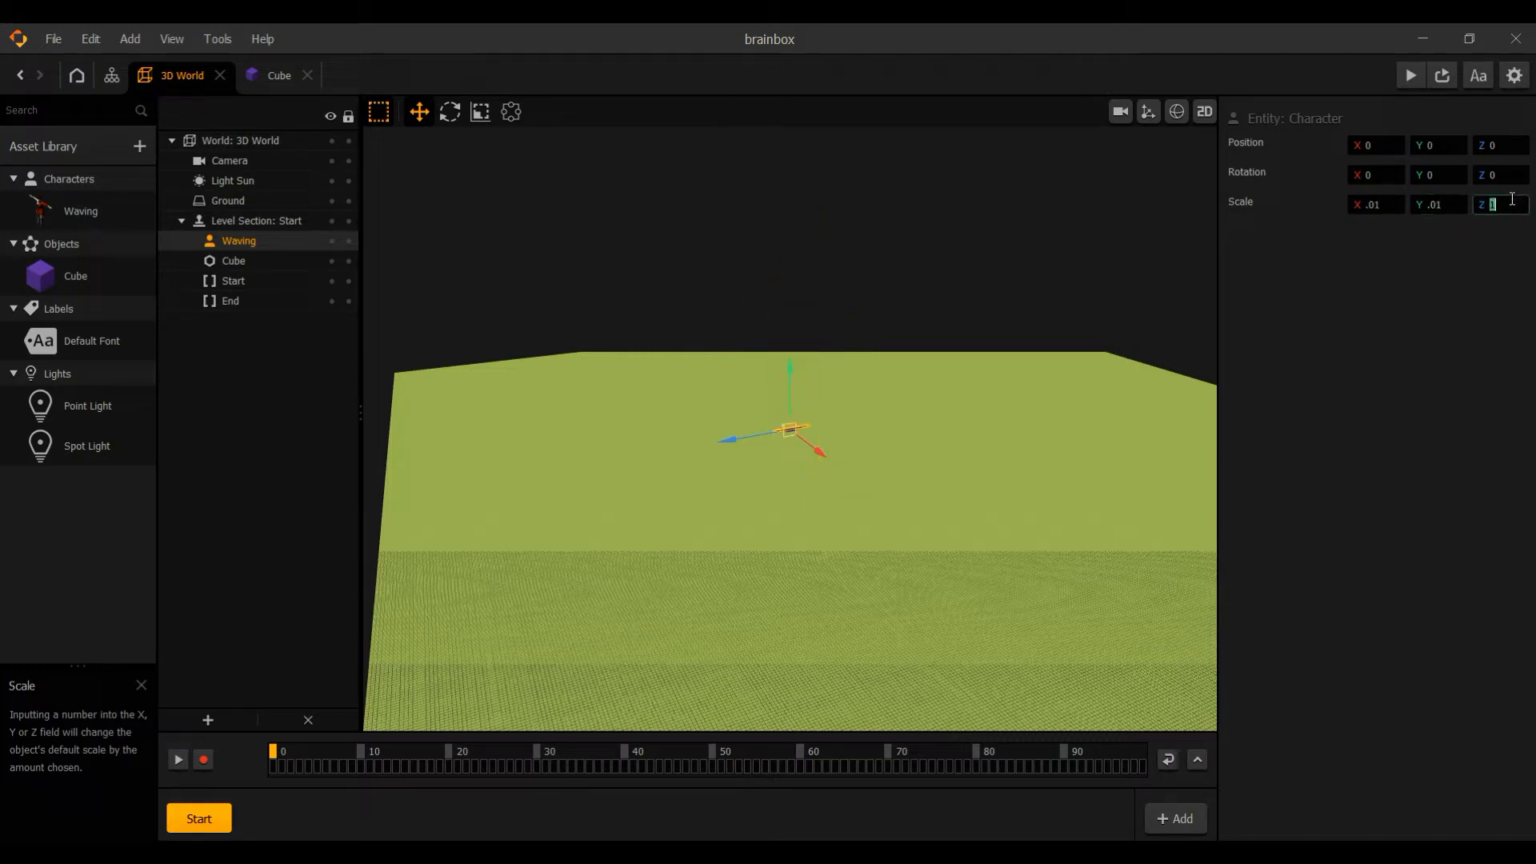
{"action": "type", "text": ".01"}
{"action": "scroll", "coordinate": [829, 438], "scroll_direction": "down", "scroll_amount": 8}
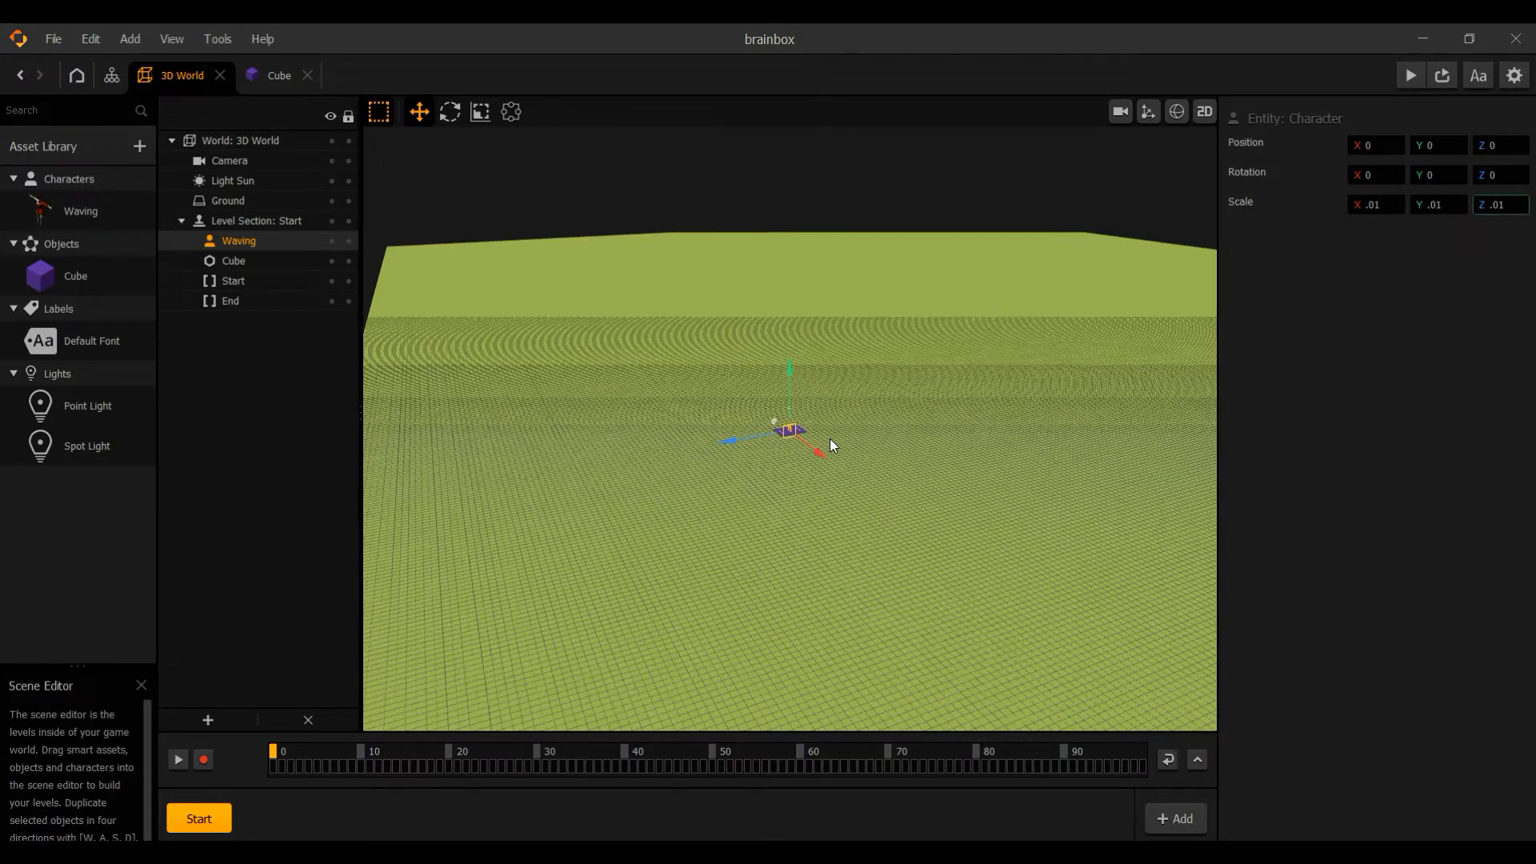
{"action": "scroll", "coordinate": [839, 442], "scroll_direction": "up", "scroll_amount": 4}
{"action": "scroll", "coordinate": [848, 448], "scroll_direction": "down", "scroll_amount": 2}
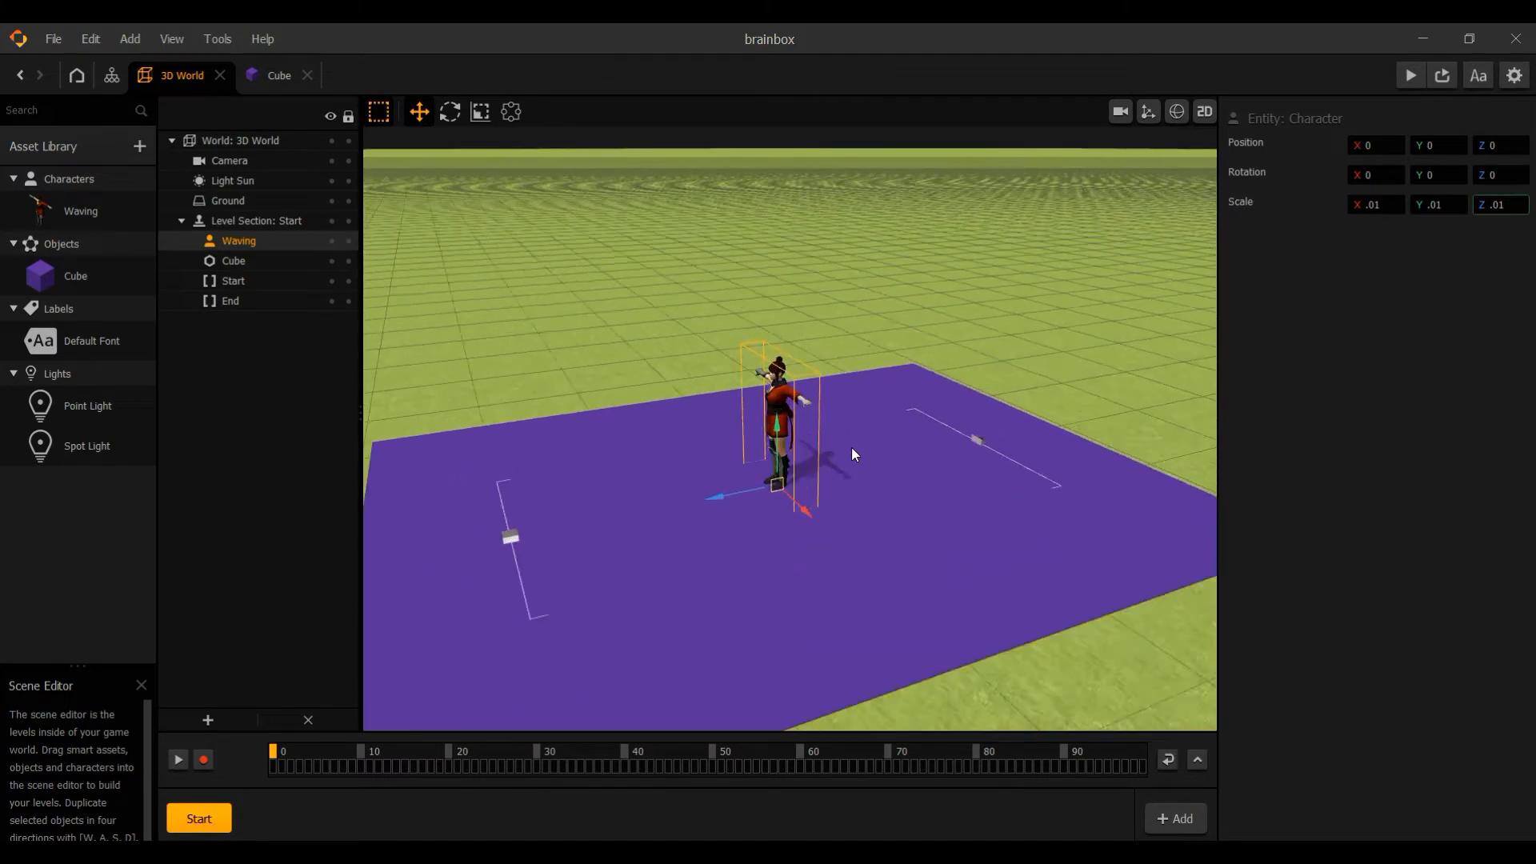
- Raise the Waving character slightly to a Y position of about 0.043 and preview the game
{"action": "scroll", "coordinate": [853, 453], "scroll_direction": "up", "scroll_amount": 2}
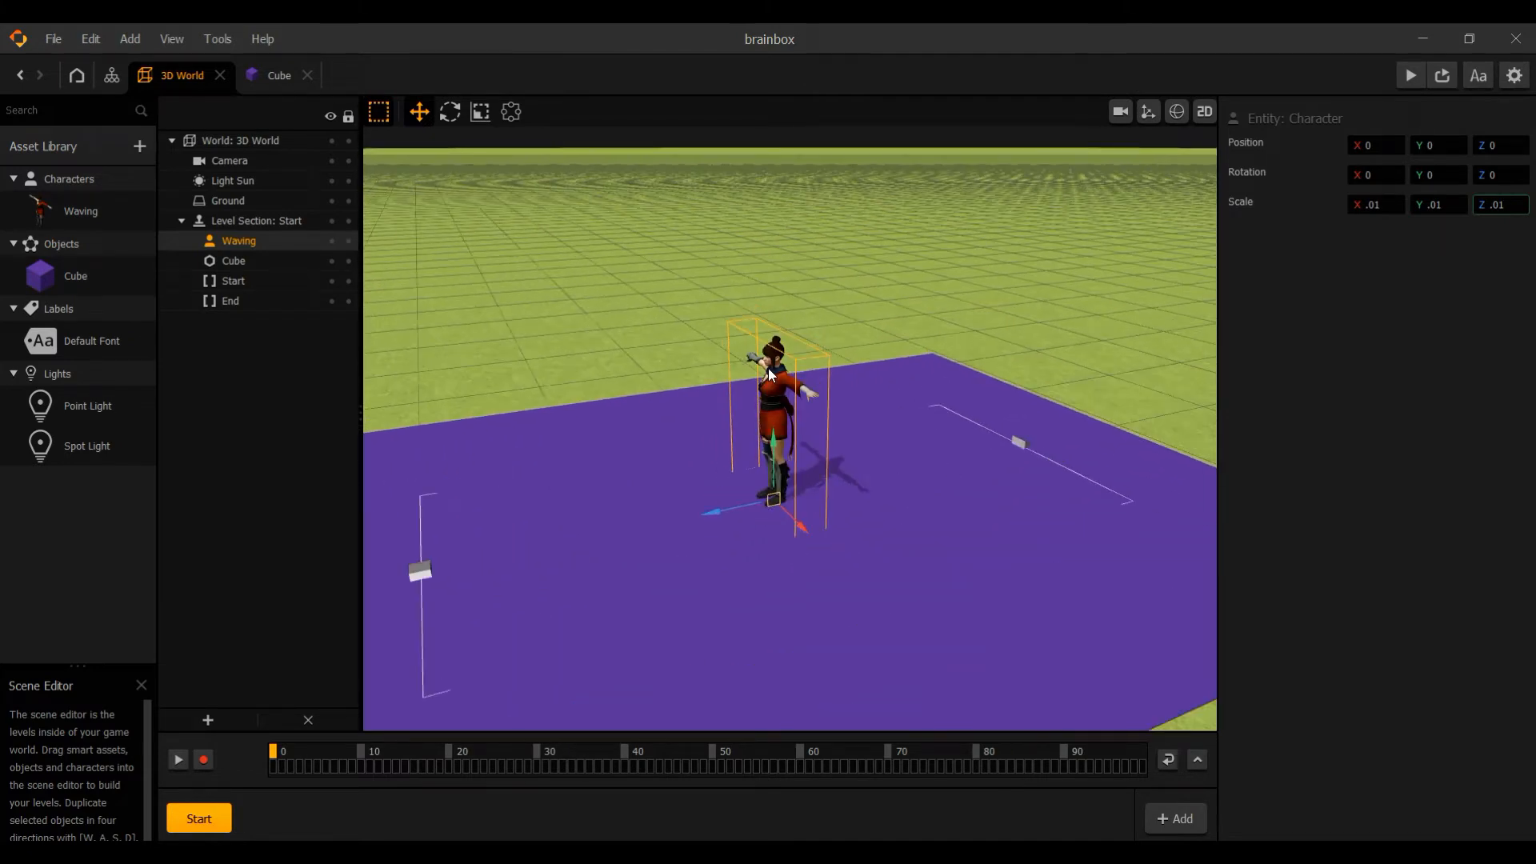
{"action": "left_click_drag", "start_coordinate": [775, 451], "coordinate": [776, 449]}
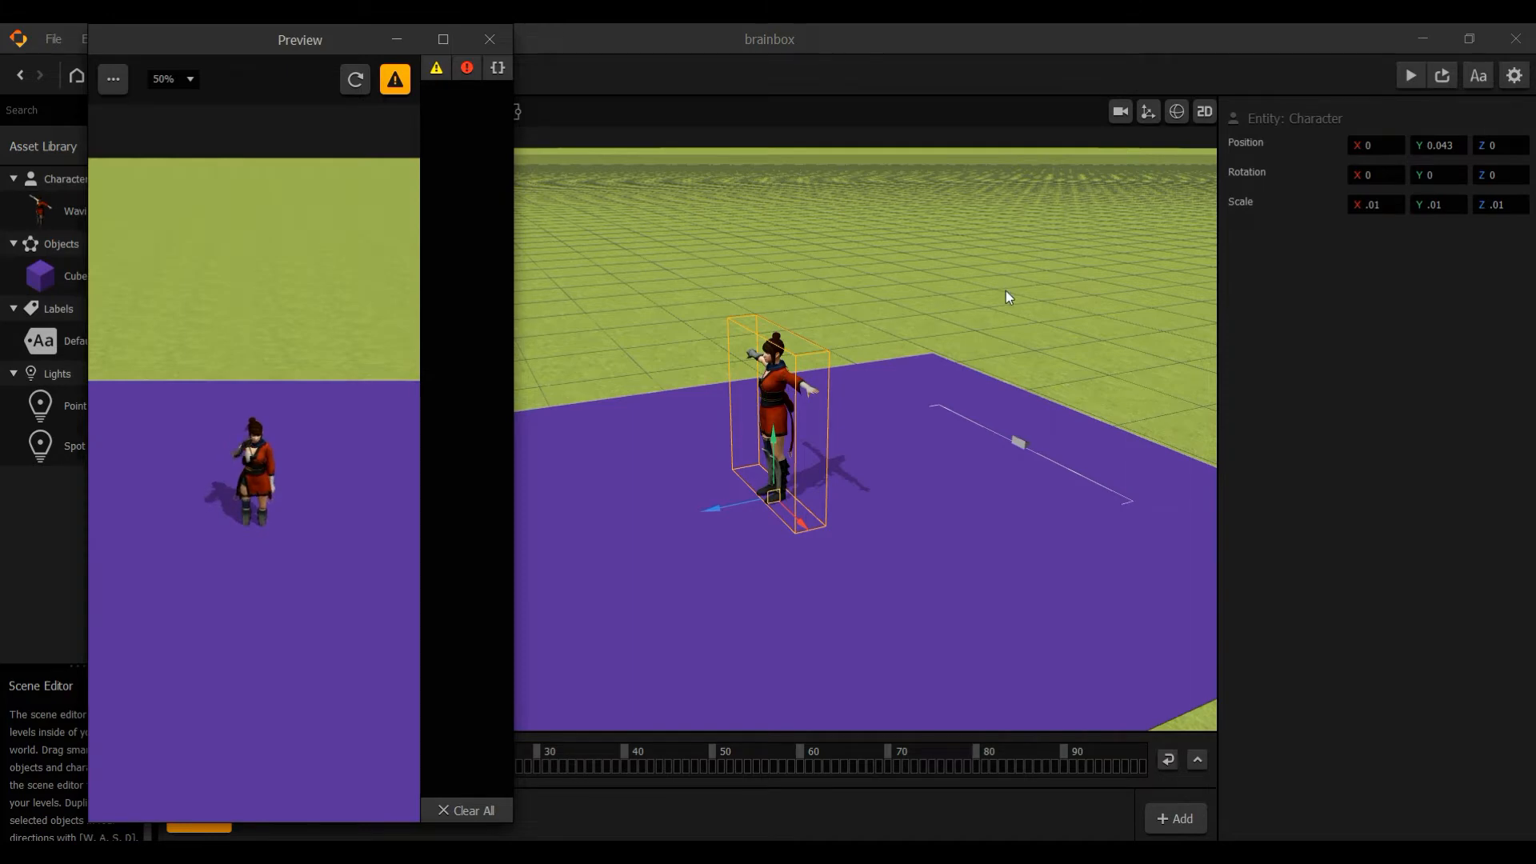
{"action": "left_click", "coordinate": [493, 41]}
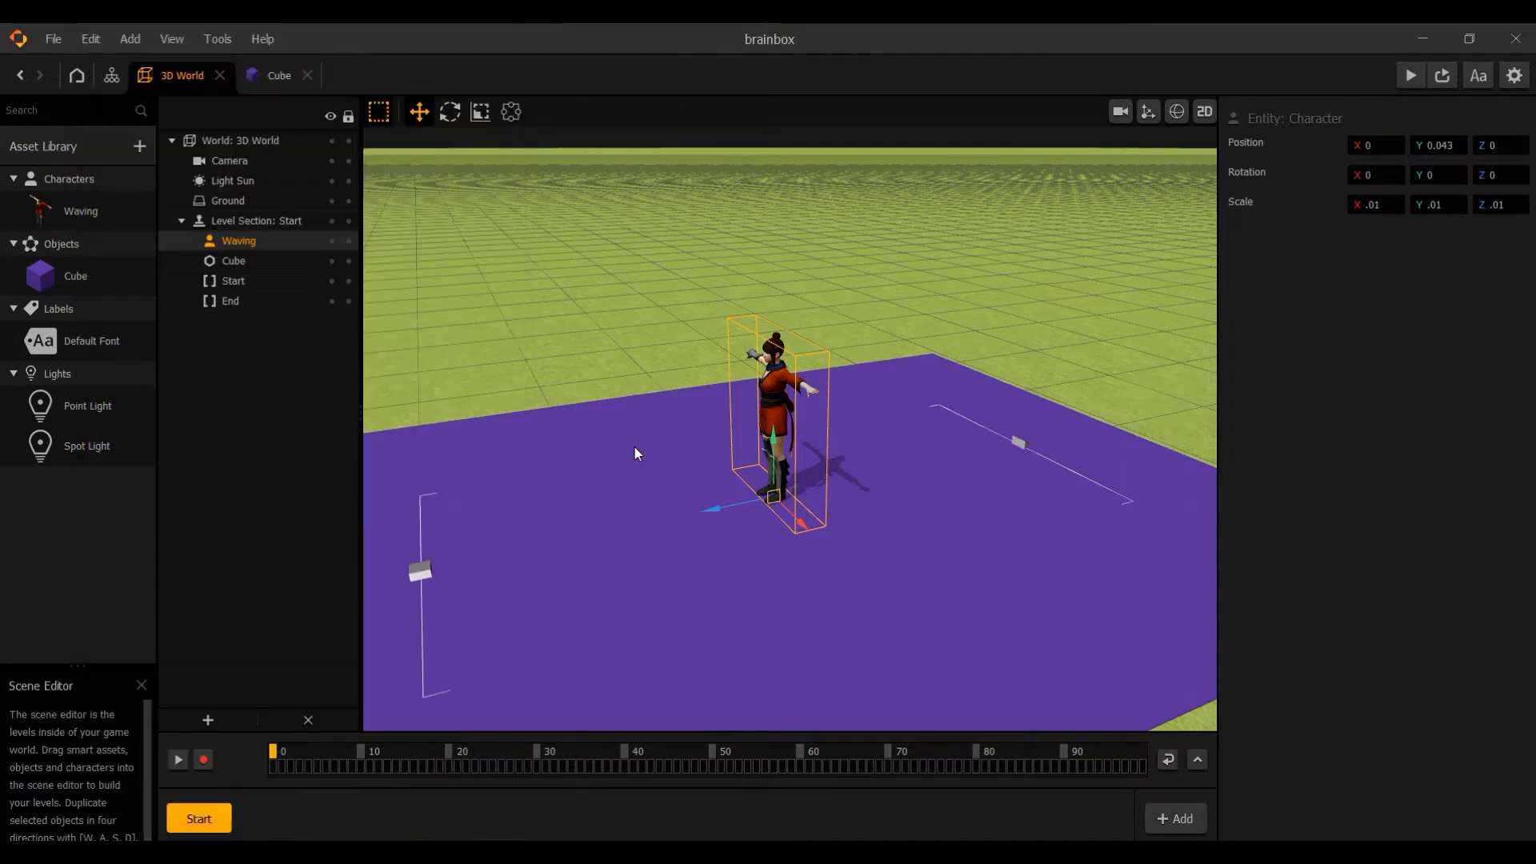
- Set the physics of the Cube asset to Static
{"action": "scroll", "coordinate": [638, 454], "scroll_direction": "down", "scroll_amount": 3}
{"action": "left_click", "coordinate": [72, 272]}
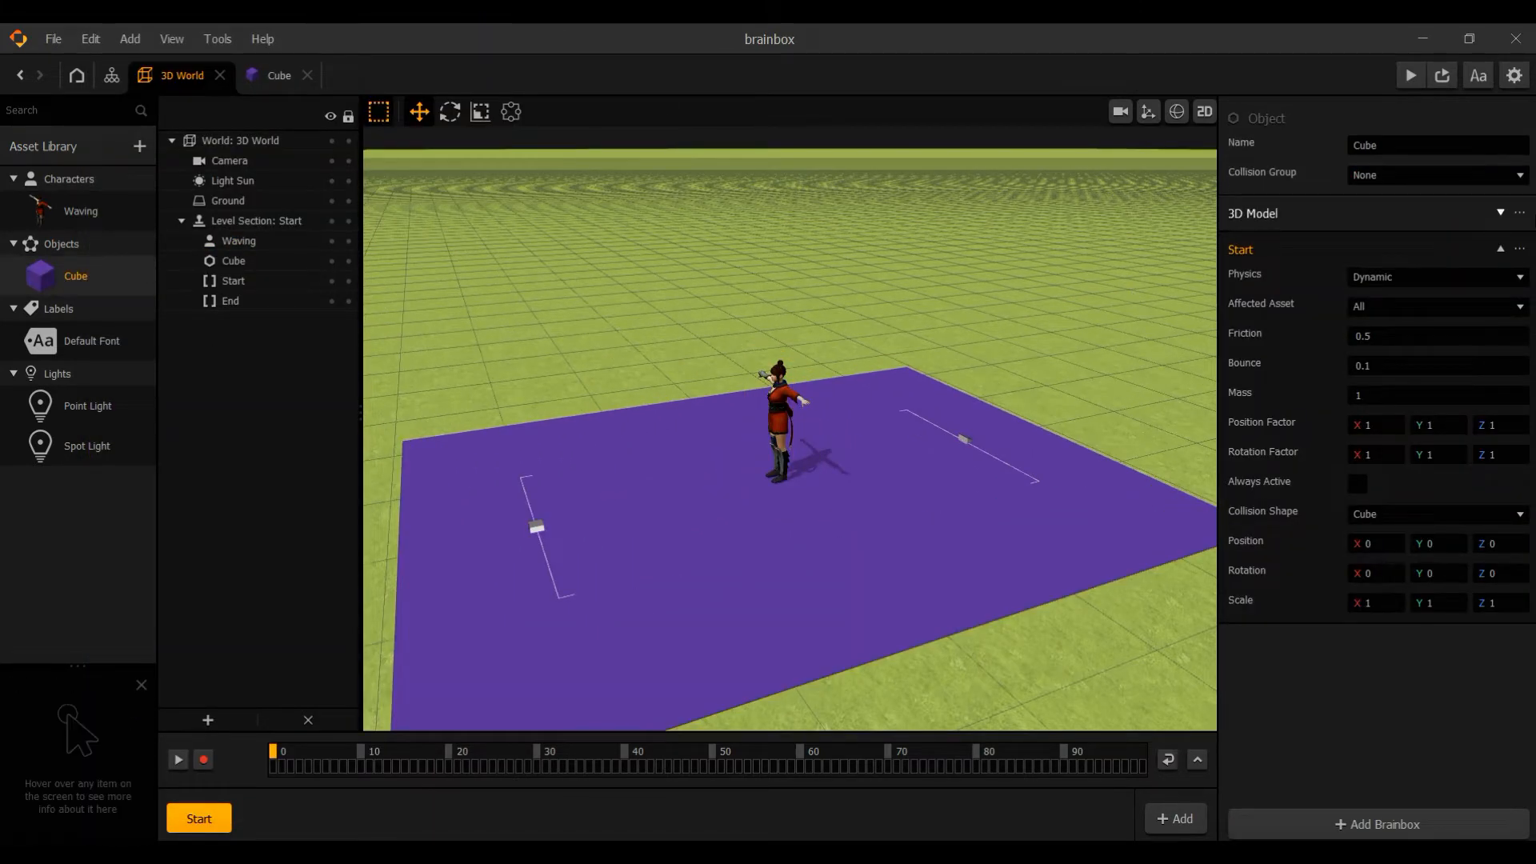
{"action": "left_click", "coordinate": [1408, 277]}
{"action": "left_click", "coordinate": [1412, 318]}
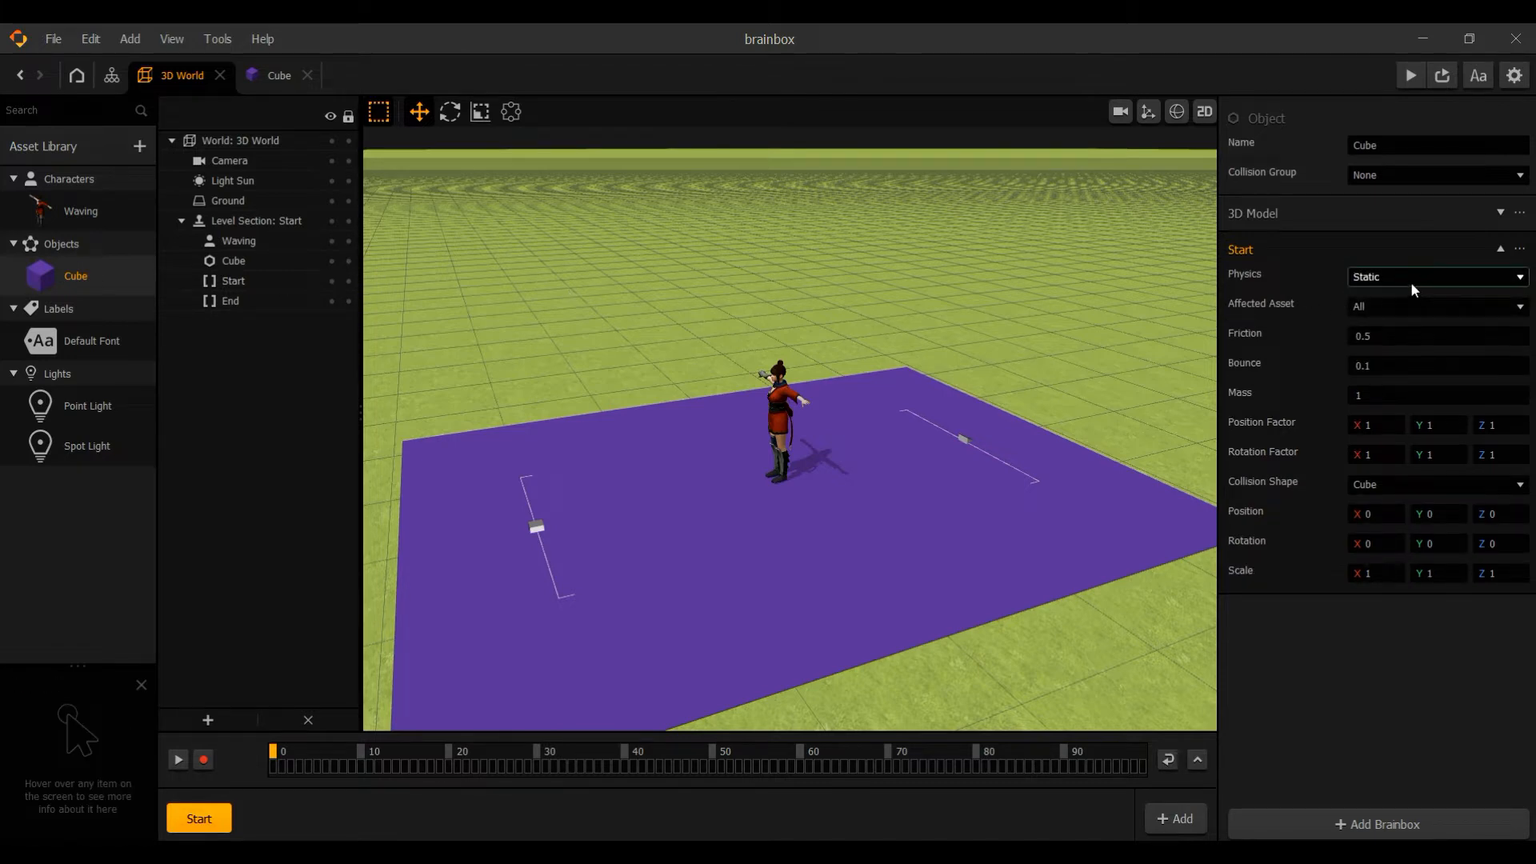
- Try None as the Cube's affected asset and restore the setting to All
{"action": "left_click", "coordinate": [1379, 313]}
{"action": "left_click", "coordinate": [1384, 328]}
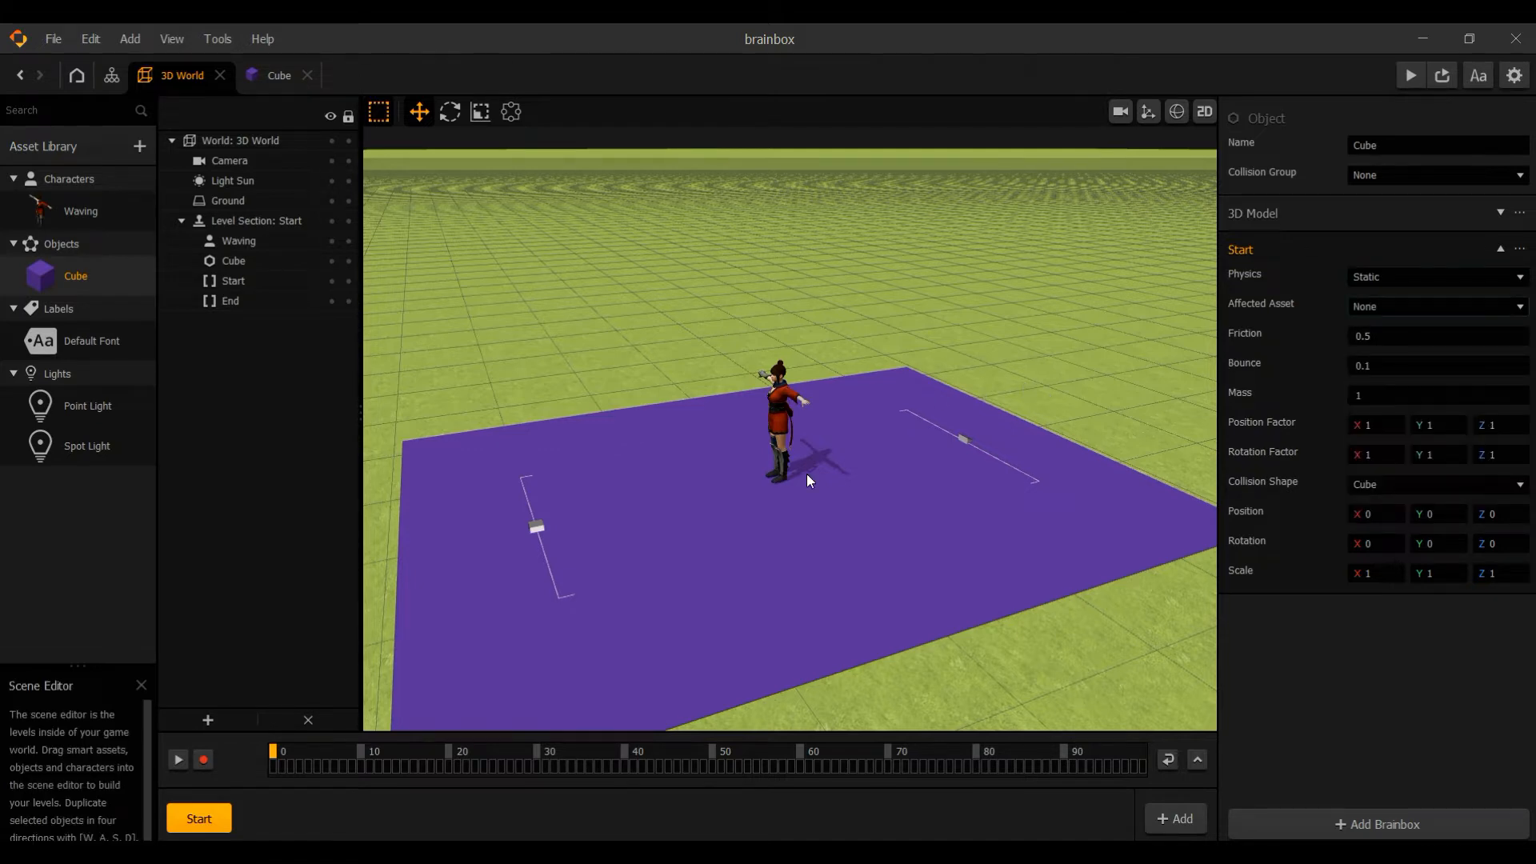
{"action": "scroll", "coordinate": [706, 507], "scroll_direction": "down", "scroll_amount": 3}
{"action": "scroll", "coordinate": [706, 507], "scroll_direction": "up", "scroll_amount": 3}
{"action": "left_click", "coordinate": [1371, 309]}
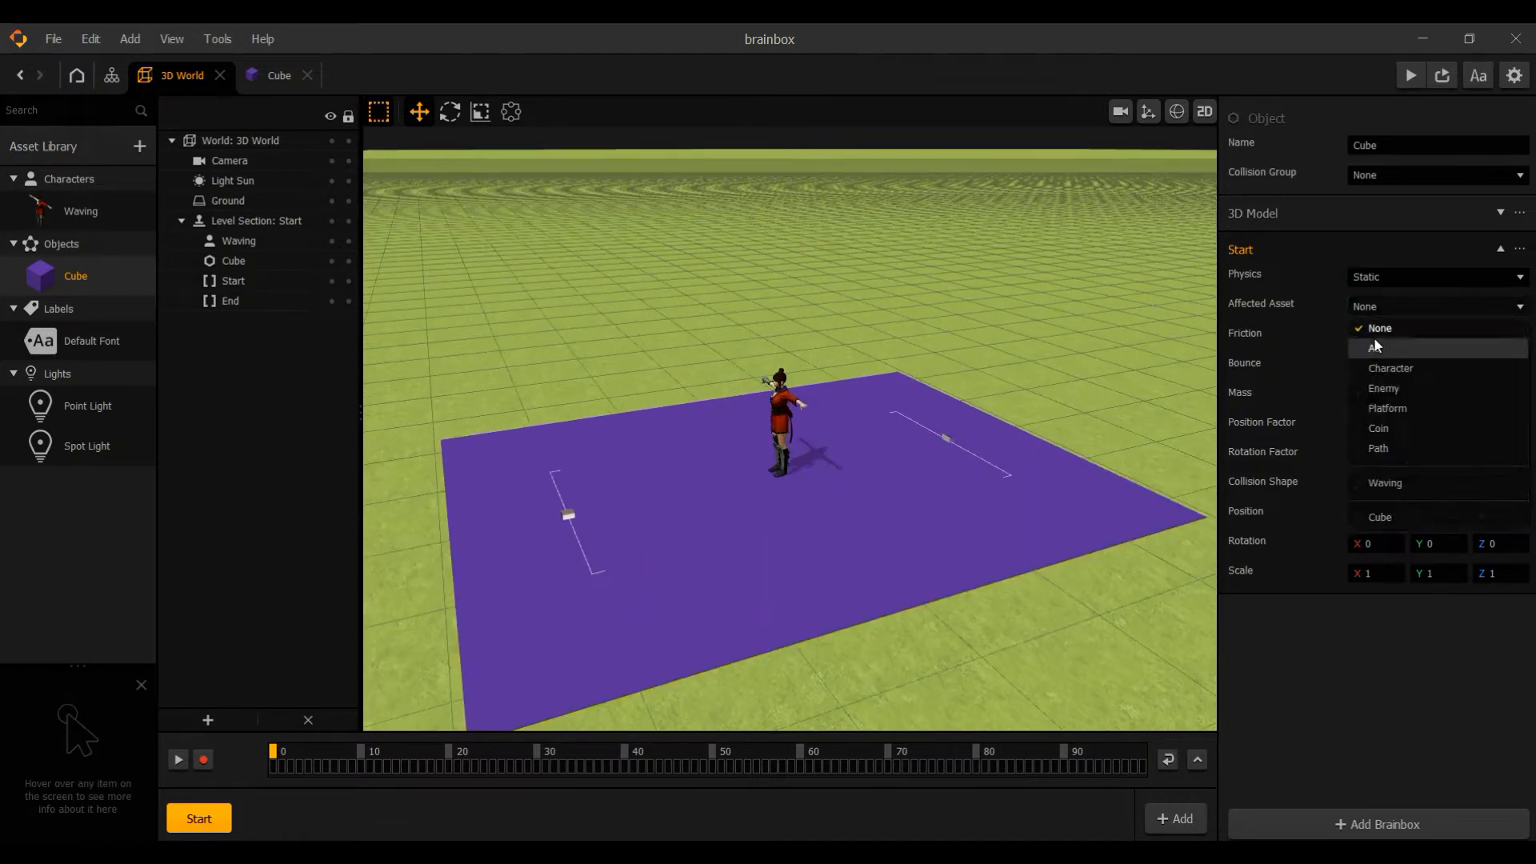
{"action": "left_click", "coordinate": [1374, 343]}
- Select the purple platform in the scene and preview the game with the static cube
{"action": "left_click", "coordinate": [833, 471]}
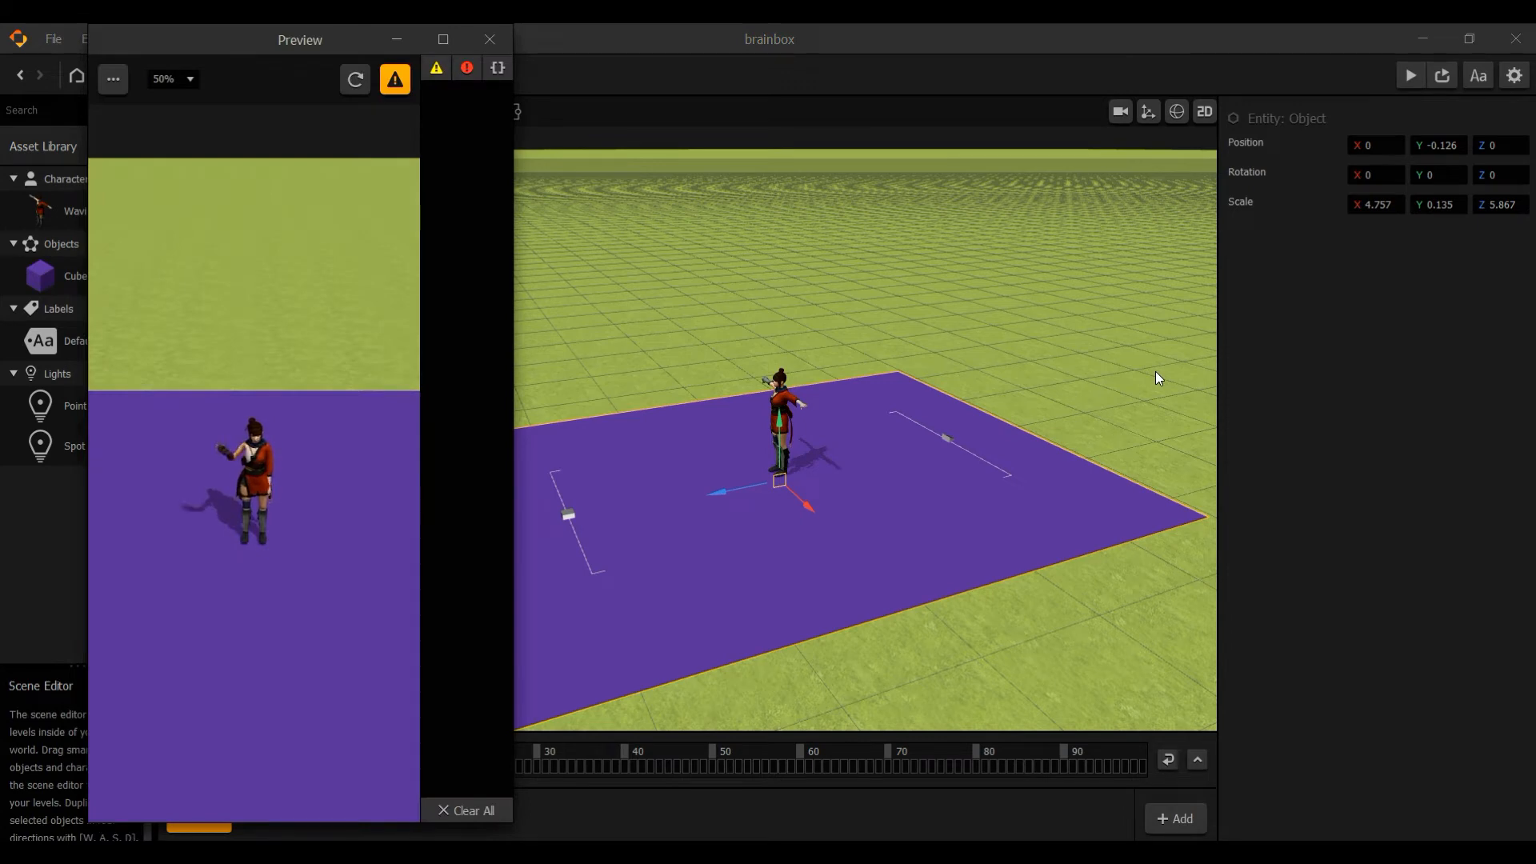
{"action": "left_click", "coordinate": [488, 39]}
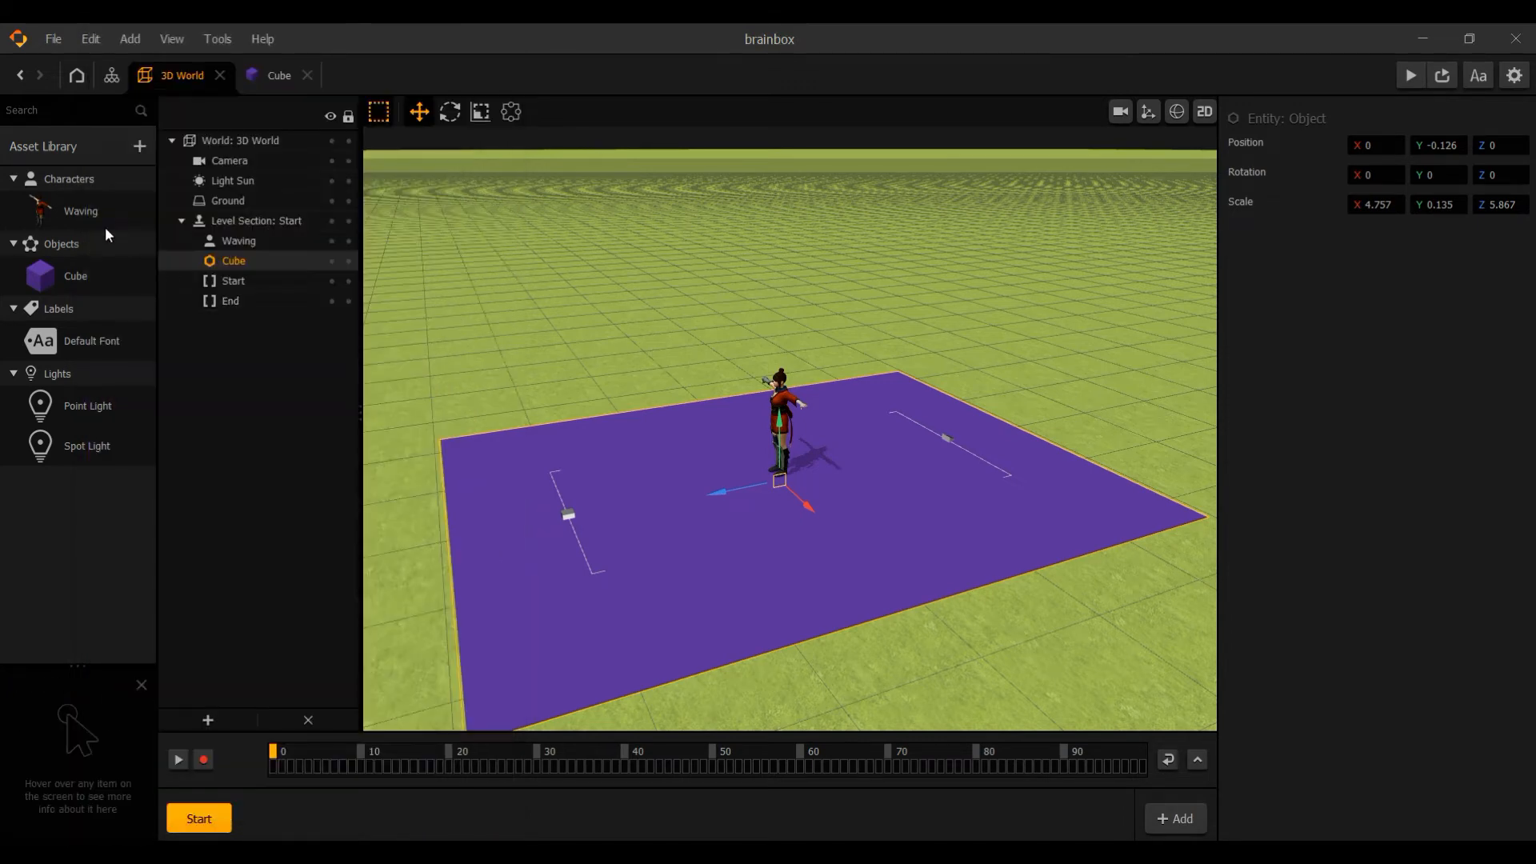
- Set the Waving character's scale to 0.02 on the X, Y and Z axes and preview the game
{"action": "left_click", "coordinate": [80, 212]}
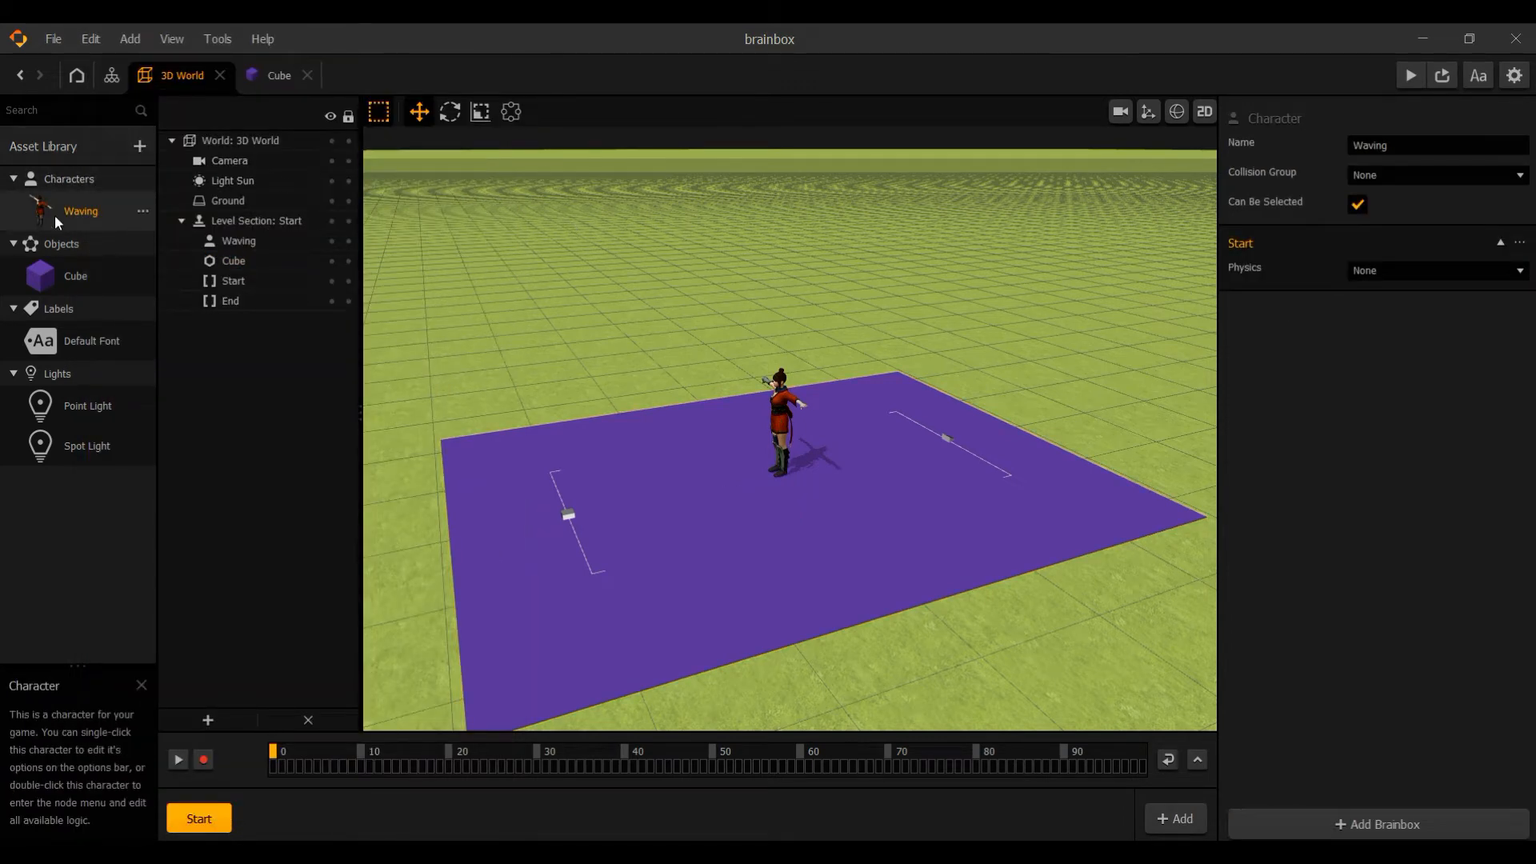
{"action": "left_click", "coordinate": [780, 407]}
{"action": "left_click", "coordinate": [1396, 207]}
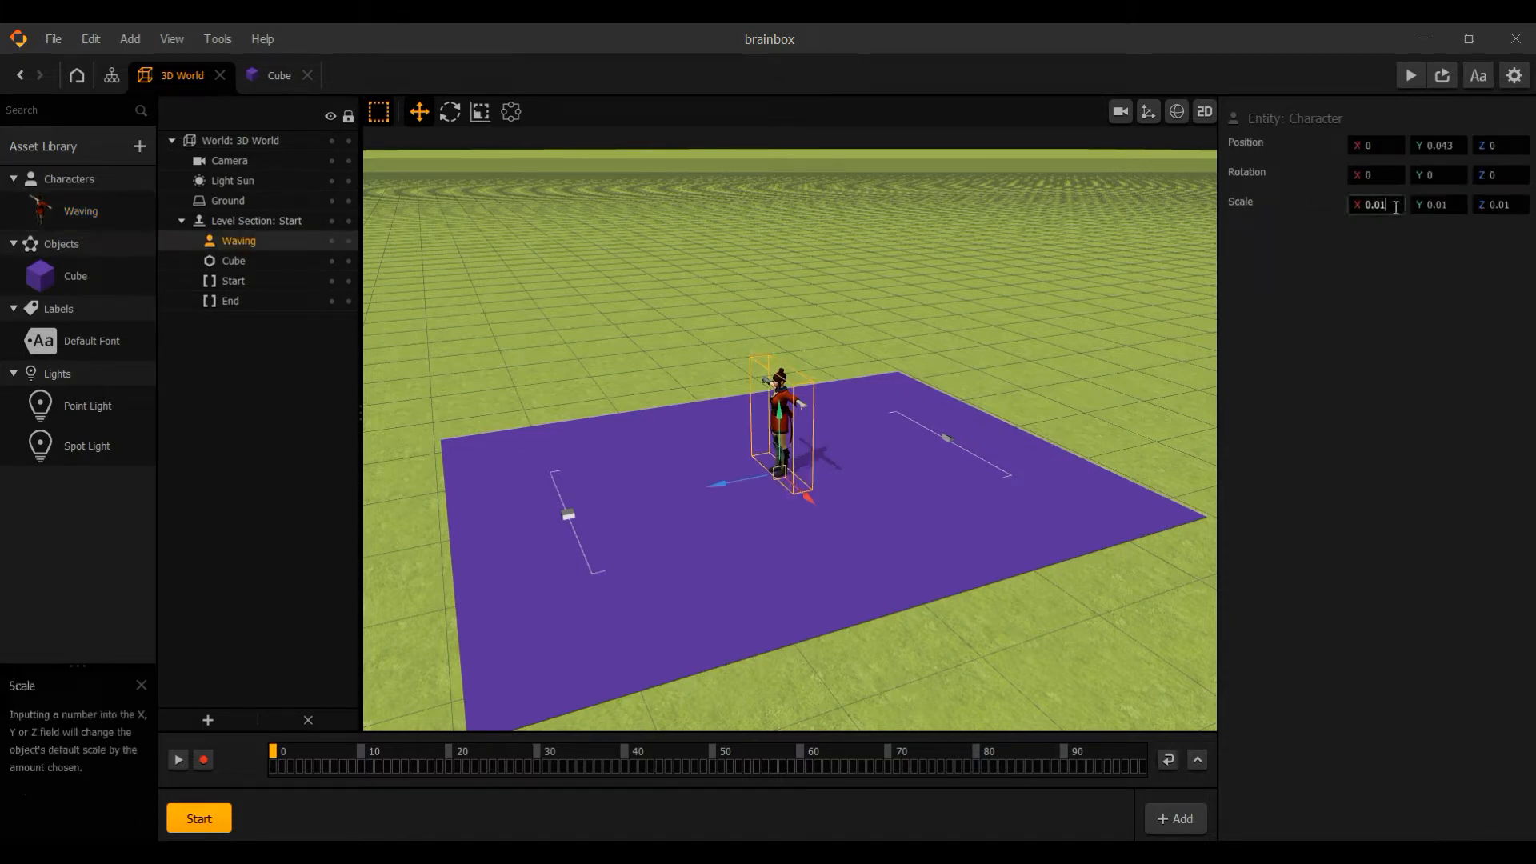
{"action": "type", "text": "2"}
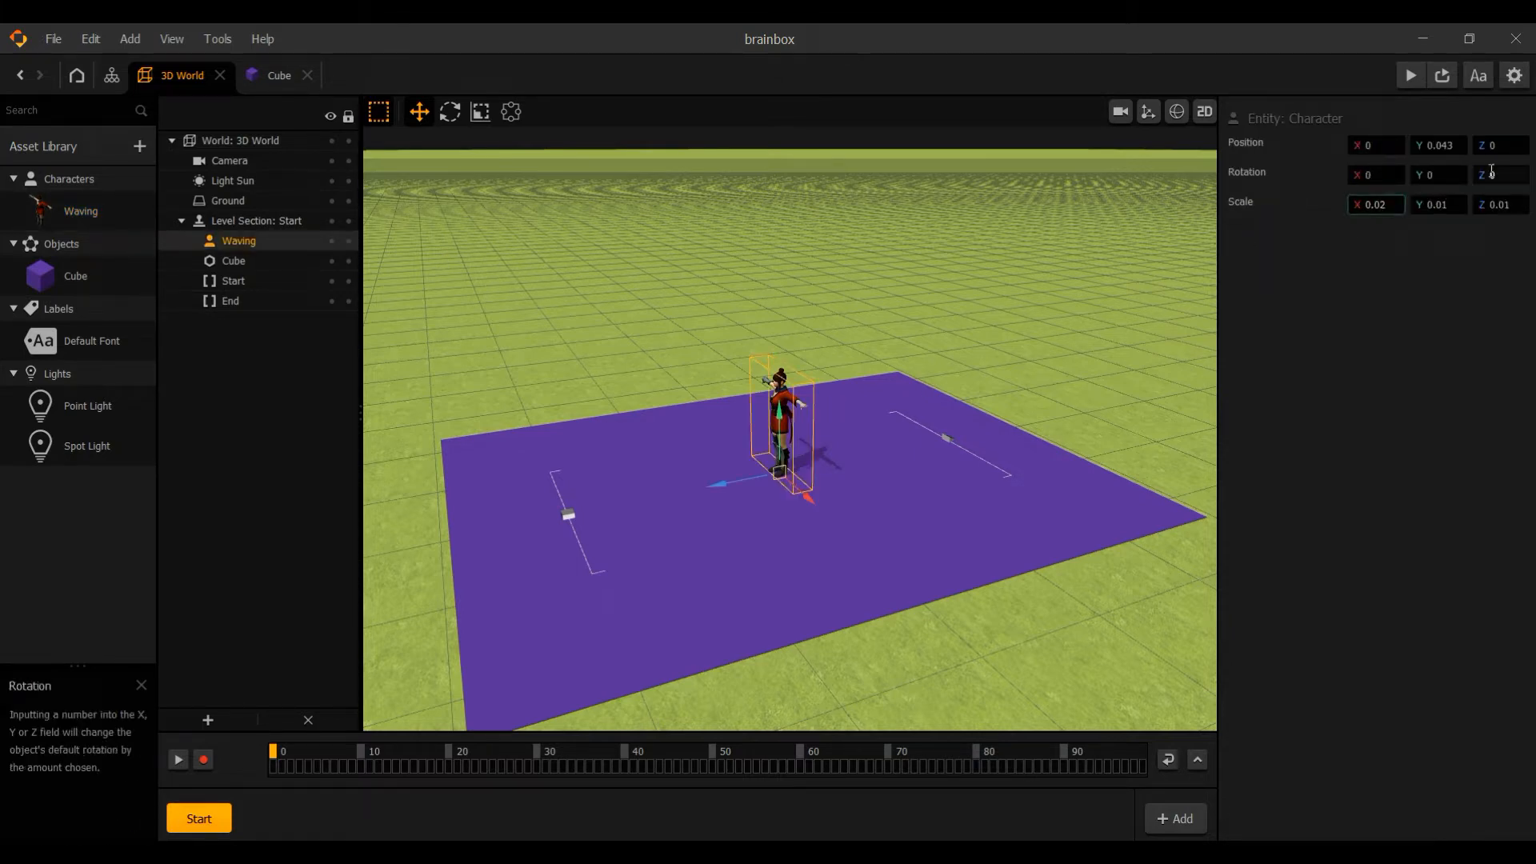
{"action": "left_click", "coordinate": [1450, 207]}
{"action": "key", "text": "BackSpace"}
{"action": "type", "text": "2"}
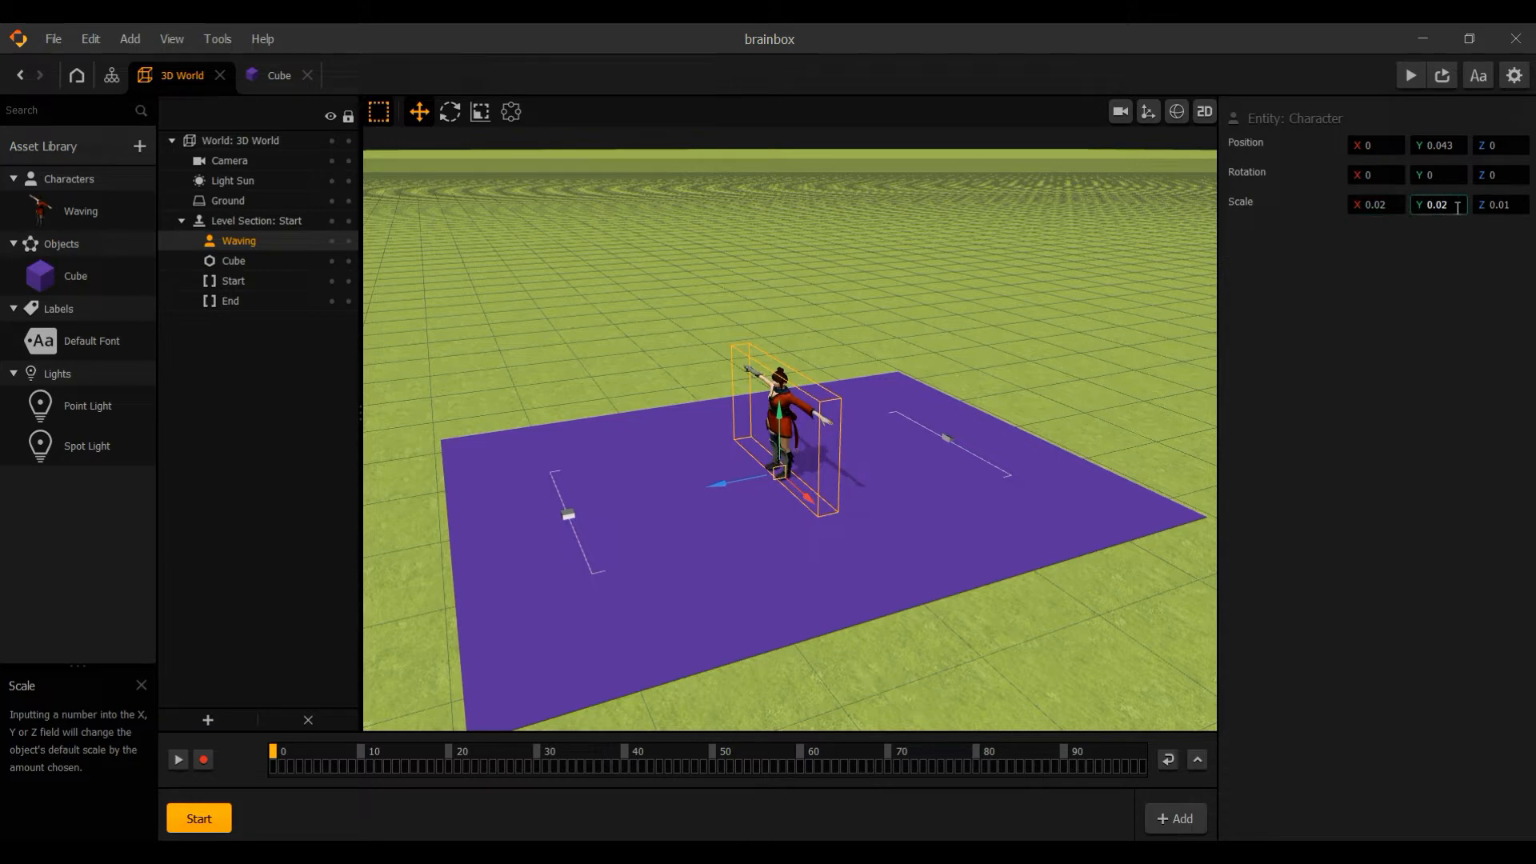
{"action": "left_click", "coordinate": [1522, 207]}
{"action": "key", "text": "BackSpace"}
{"action": "type", "text": "2"}
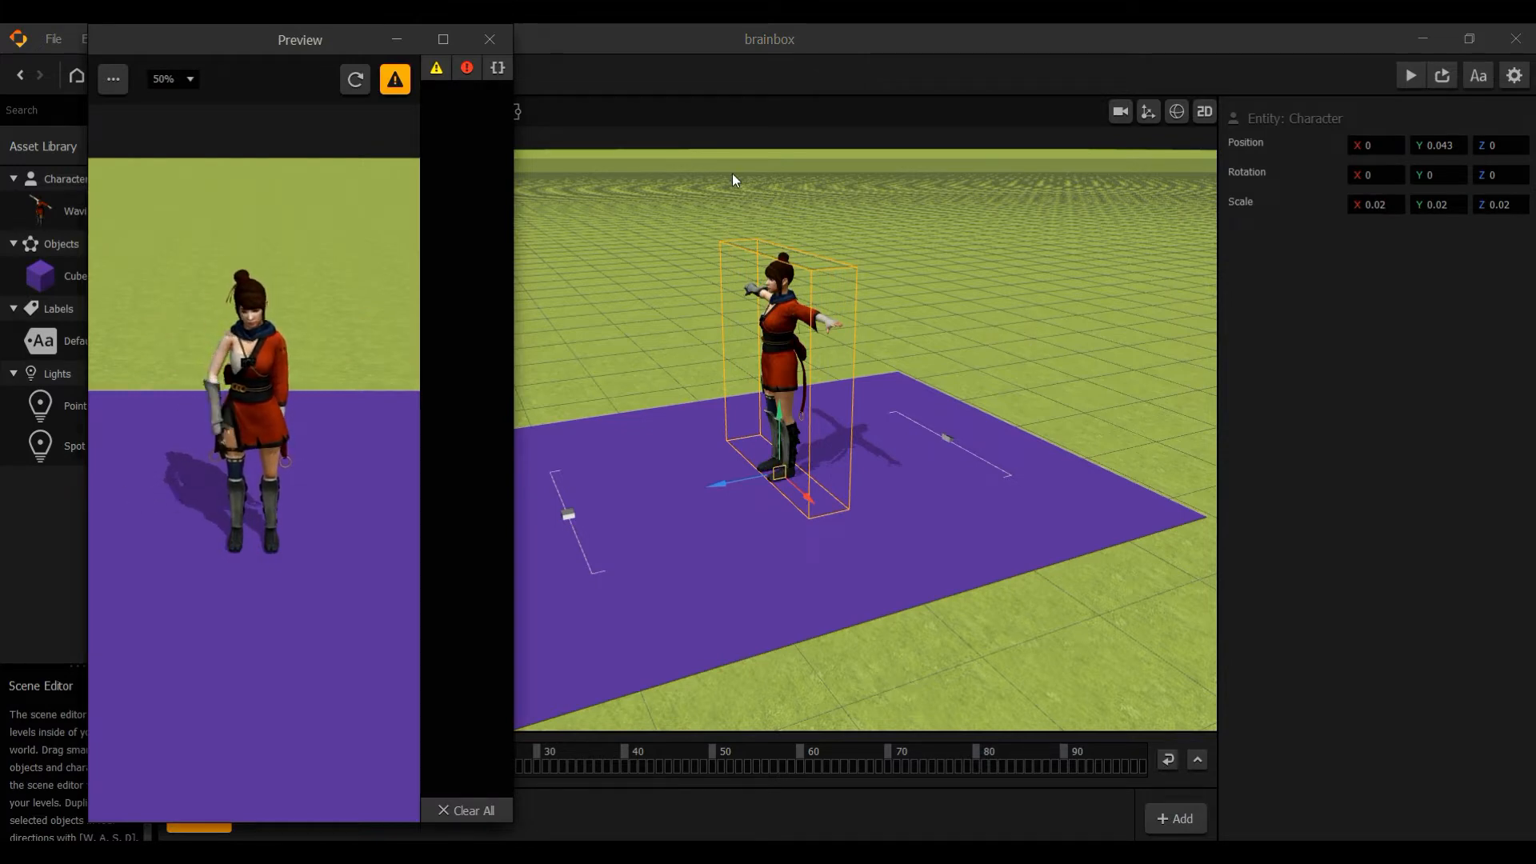
{"action": "left_click", "coordinate": [498, 42]}
- Move the Waving character along the platform to a Z position of about 1.878 and preview the game
{"action": "left_click_drag", "start_coordinate": [734, 481], "coordinate": [625, 506]}
{"action": "scroll", "coordinate": [819, 364], "scroll_direction": "down", "scroll_amount": 4}
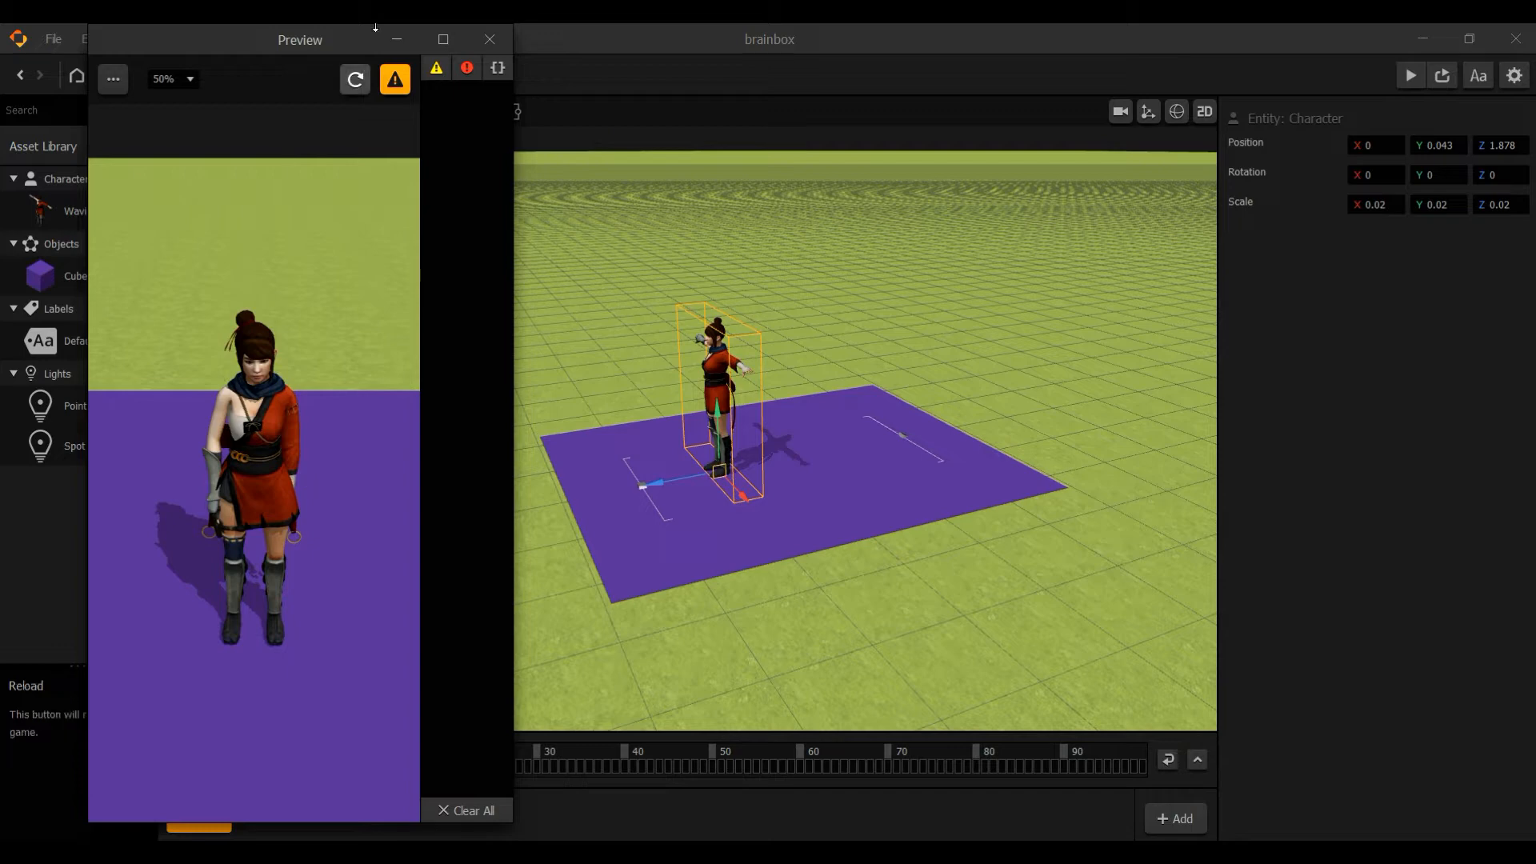
{"action": "left_click", "coordinate": [490, 39]}
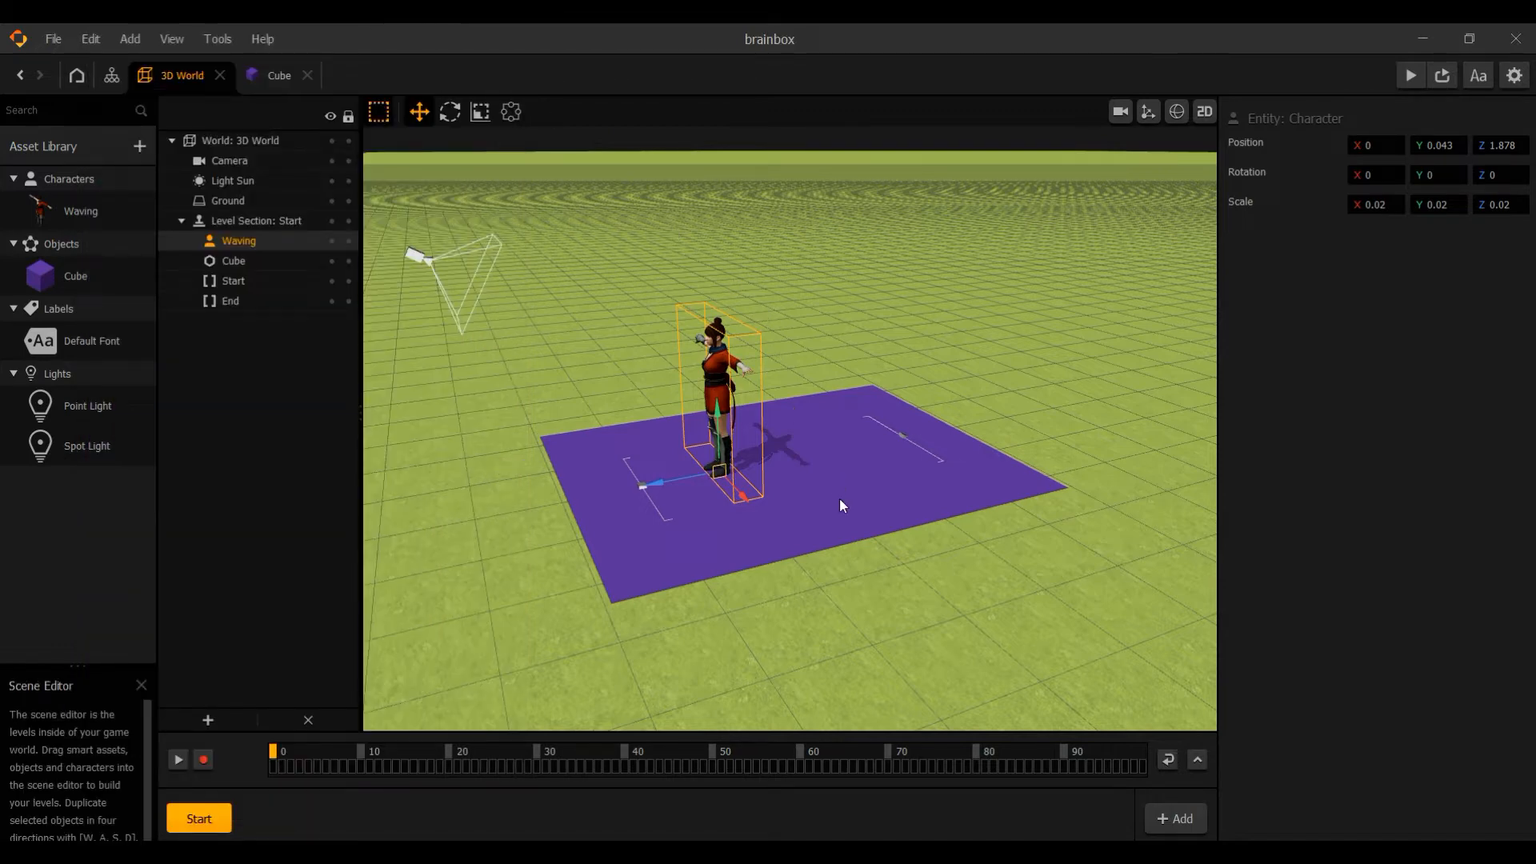
- Rename the Waving character asset as actor
{"action": "double_click", "coordinate": [93, 214]}
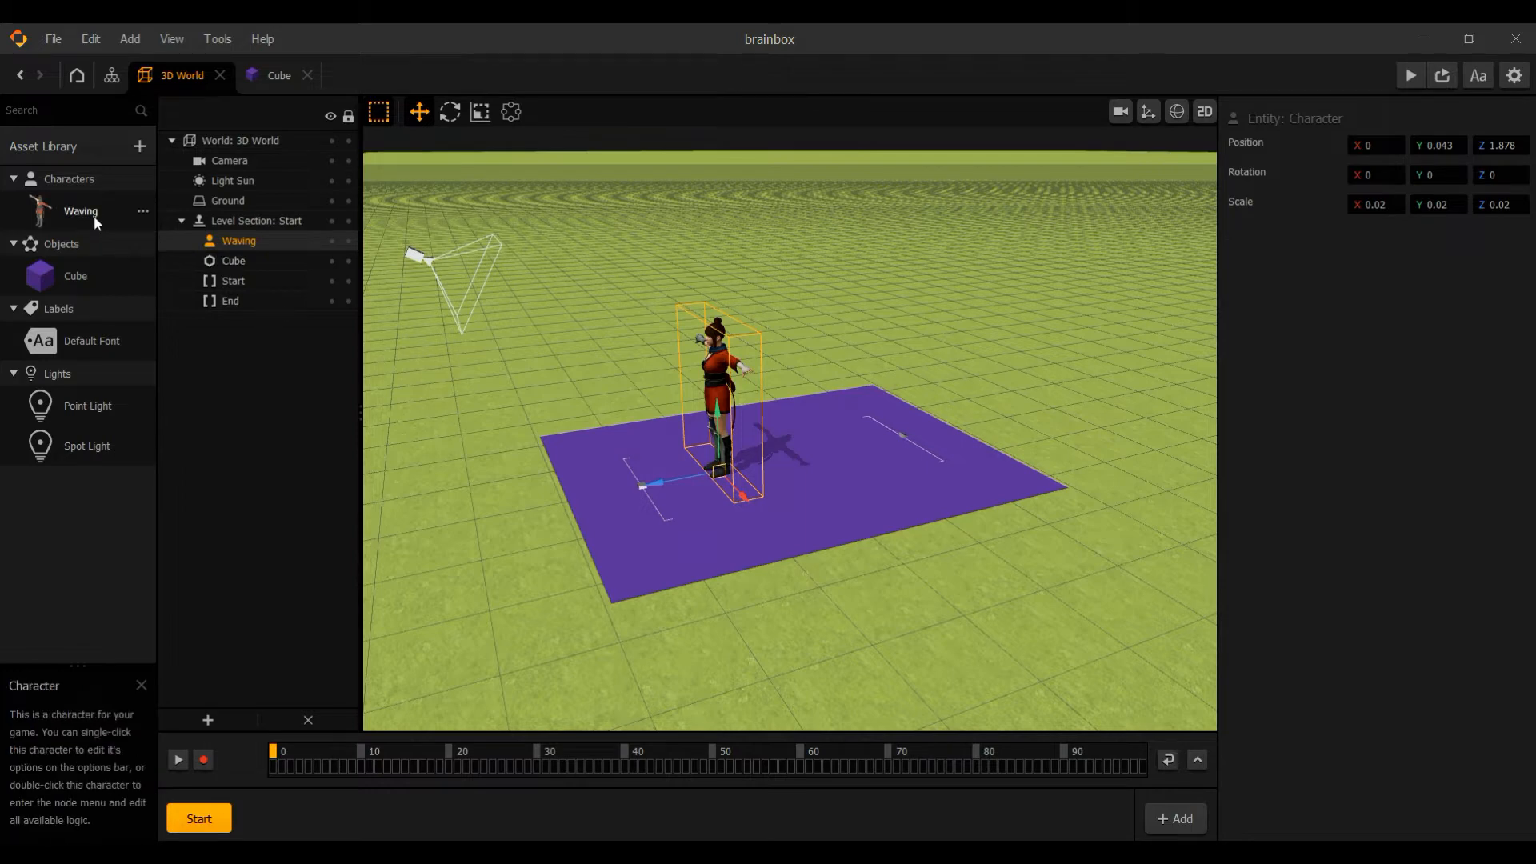
{"action": "left_click", "coordinate": [157, 67]}
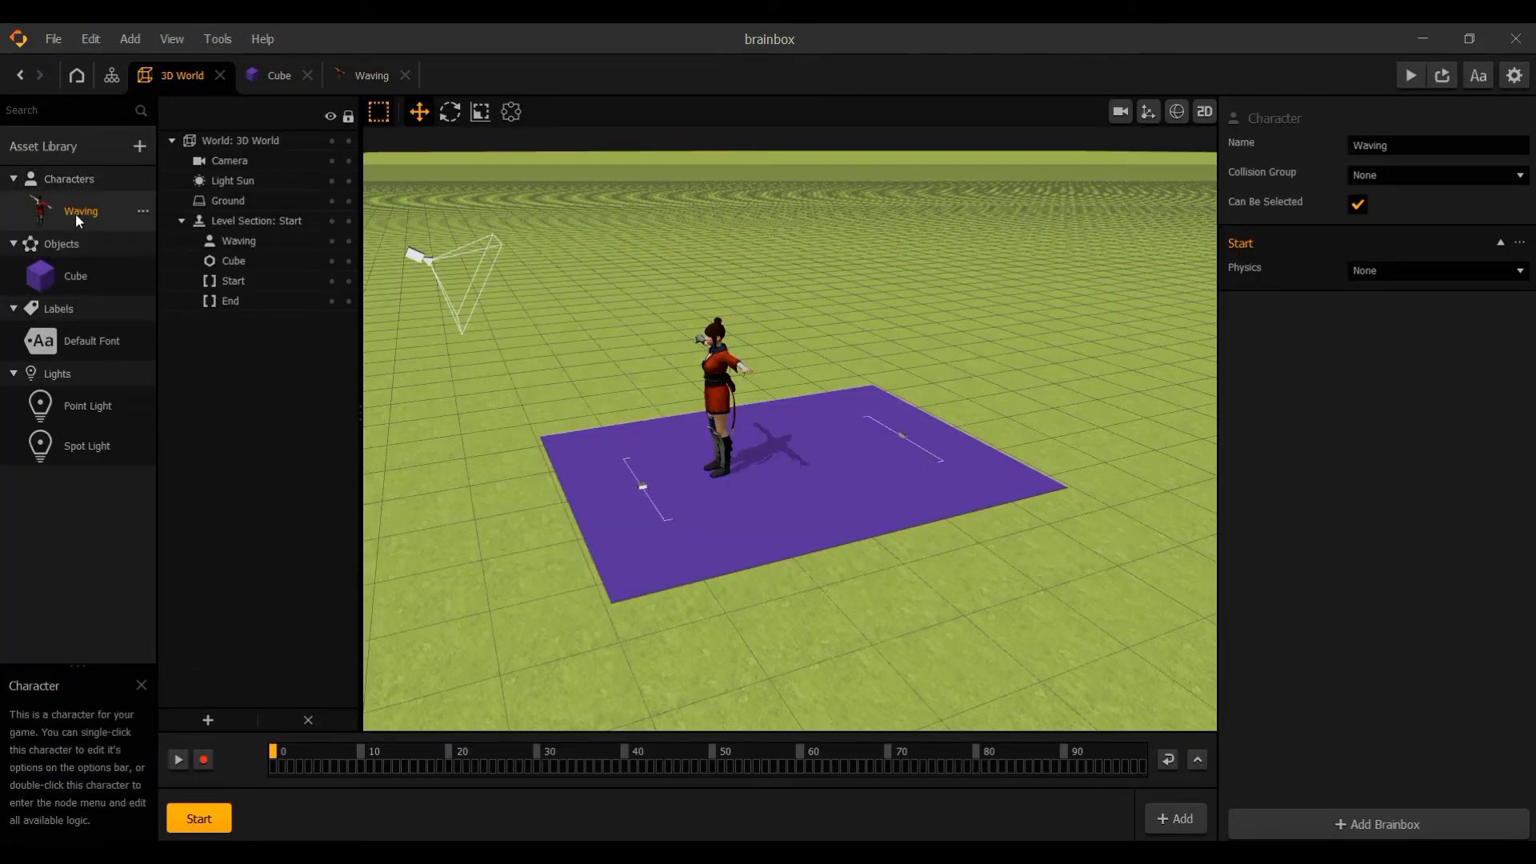
{"action": "double_click", "coordinate": [1385, 145]}
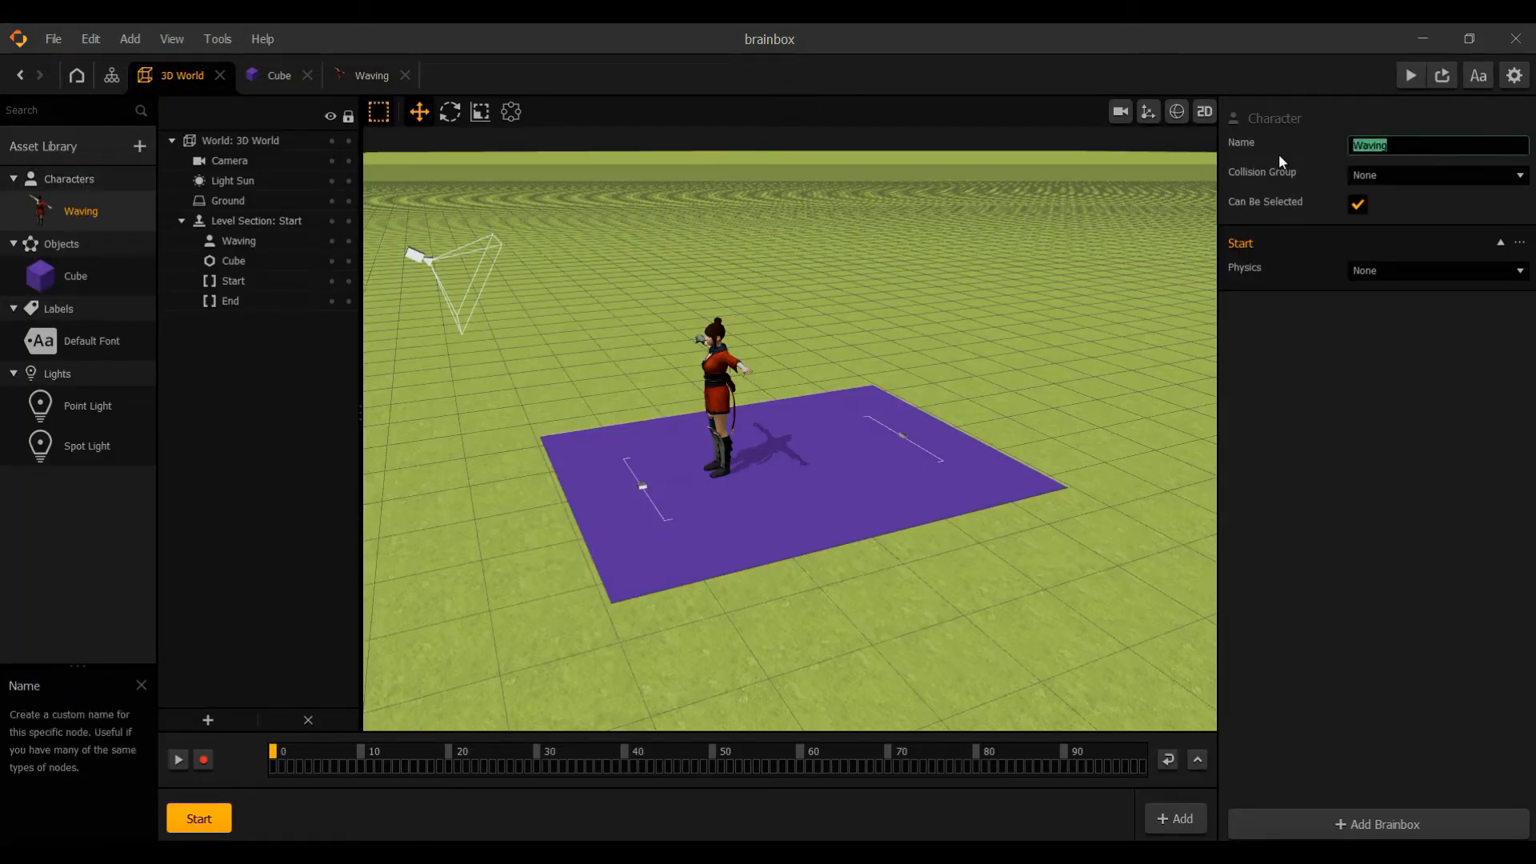
{"action": "type", "text": "actor"}
{"action": "key", "text": "Return"}
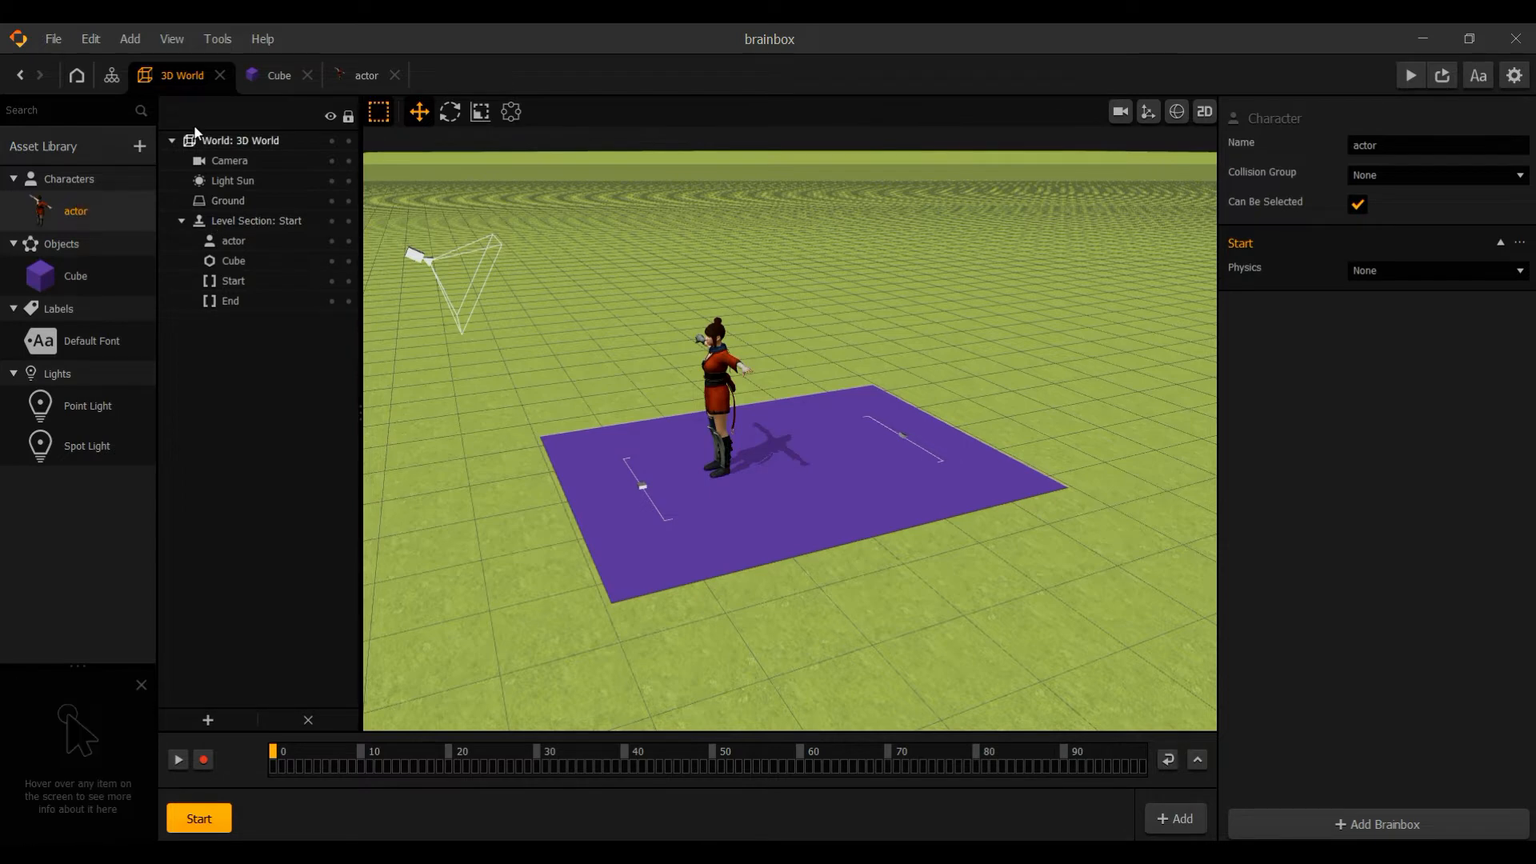
- Open the actor's node map and delete its Waving model and Waving animation nodes
{"action": "double_click", "coordinate": [77, 211]}
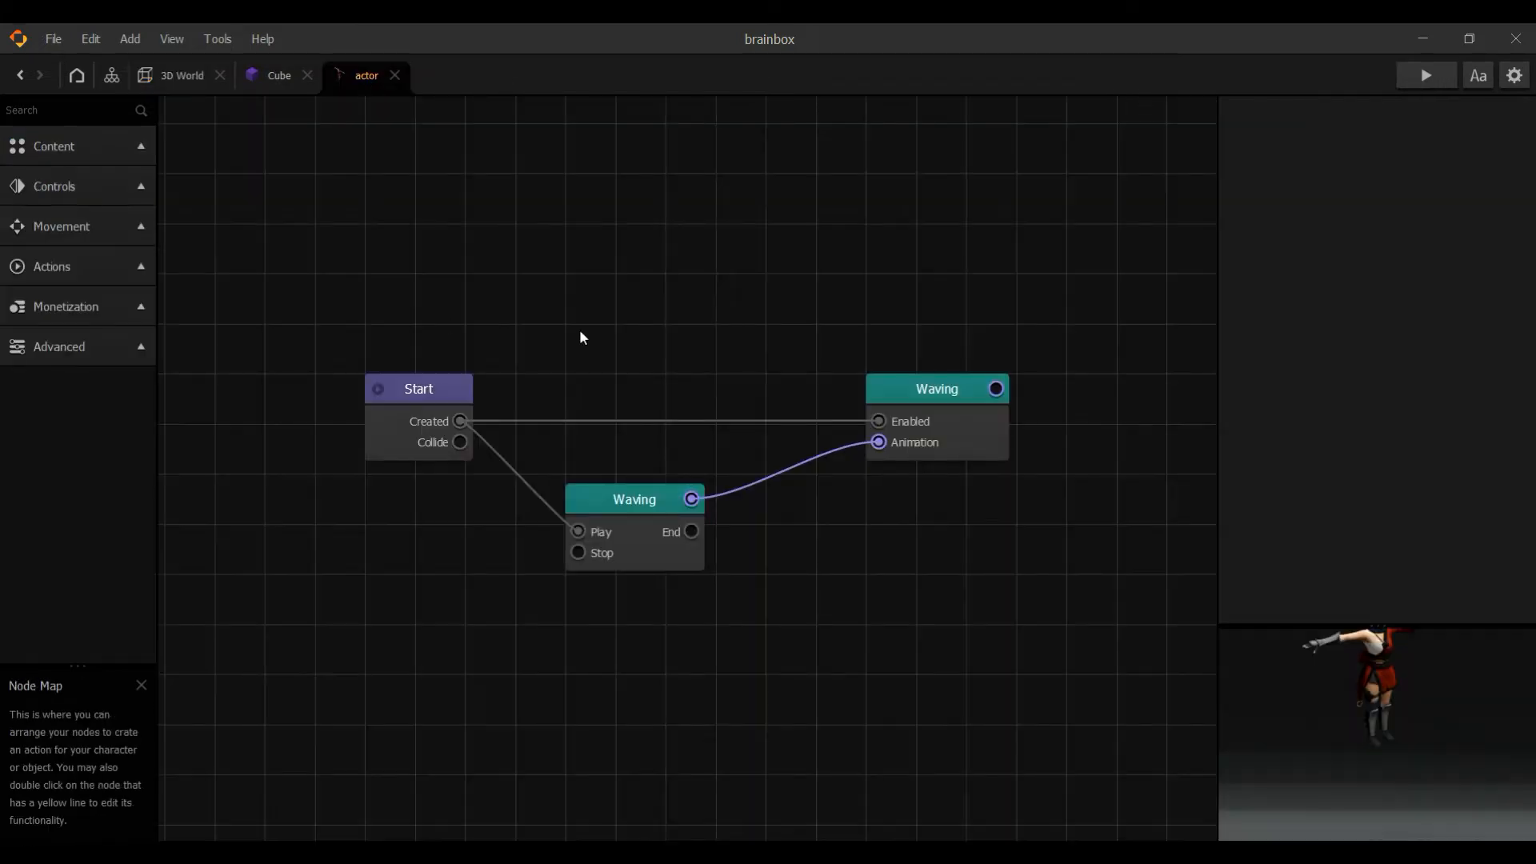
{"action": "left_click", "coordinate": [944, 397]}
{"action": "key", "text": "Delete"}
{"action": "left_click", "coordinate": [695, 506]}
{"action": "key", "text": "Delete"}
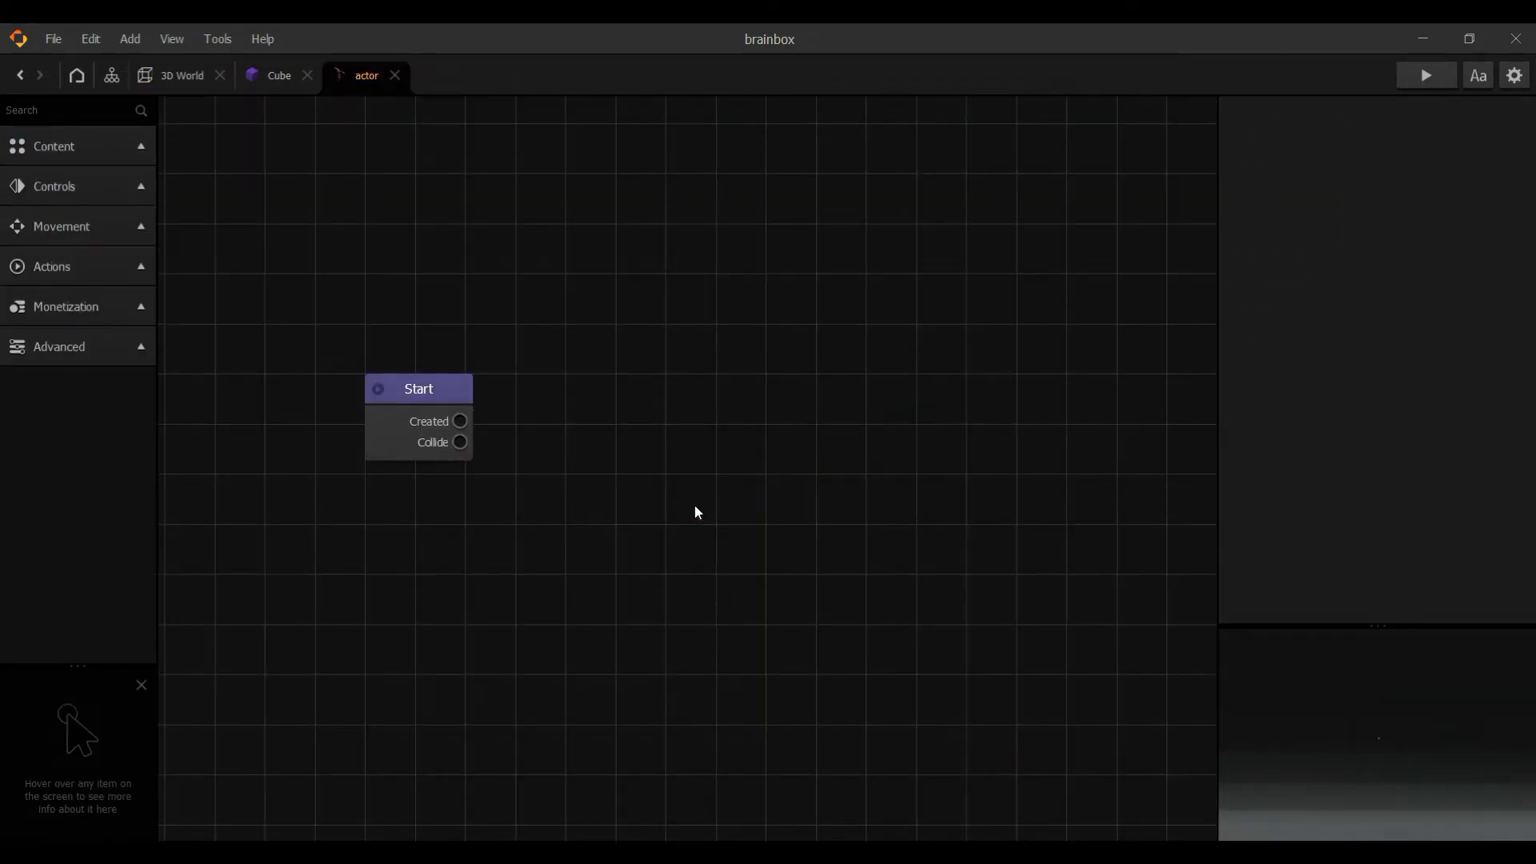
- Set the physics of the actor's Start node to Dynamic
{"action": "left_click", "coordinate": [415, 403]}
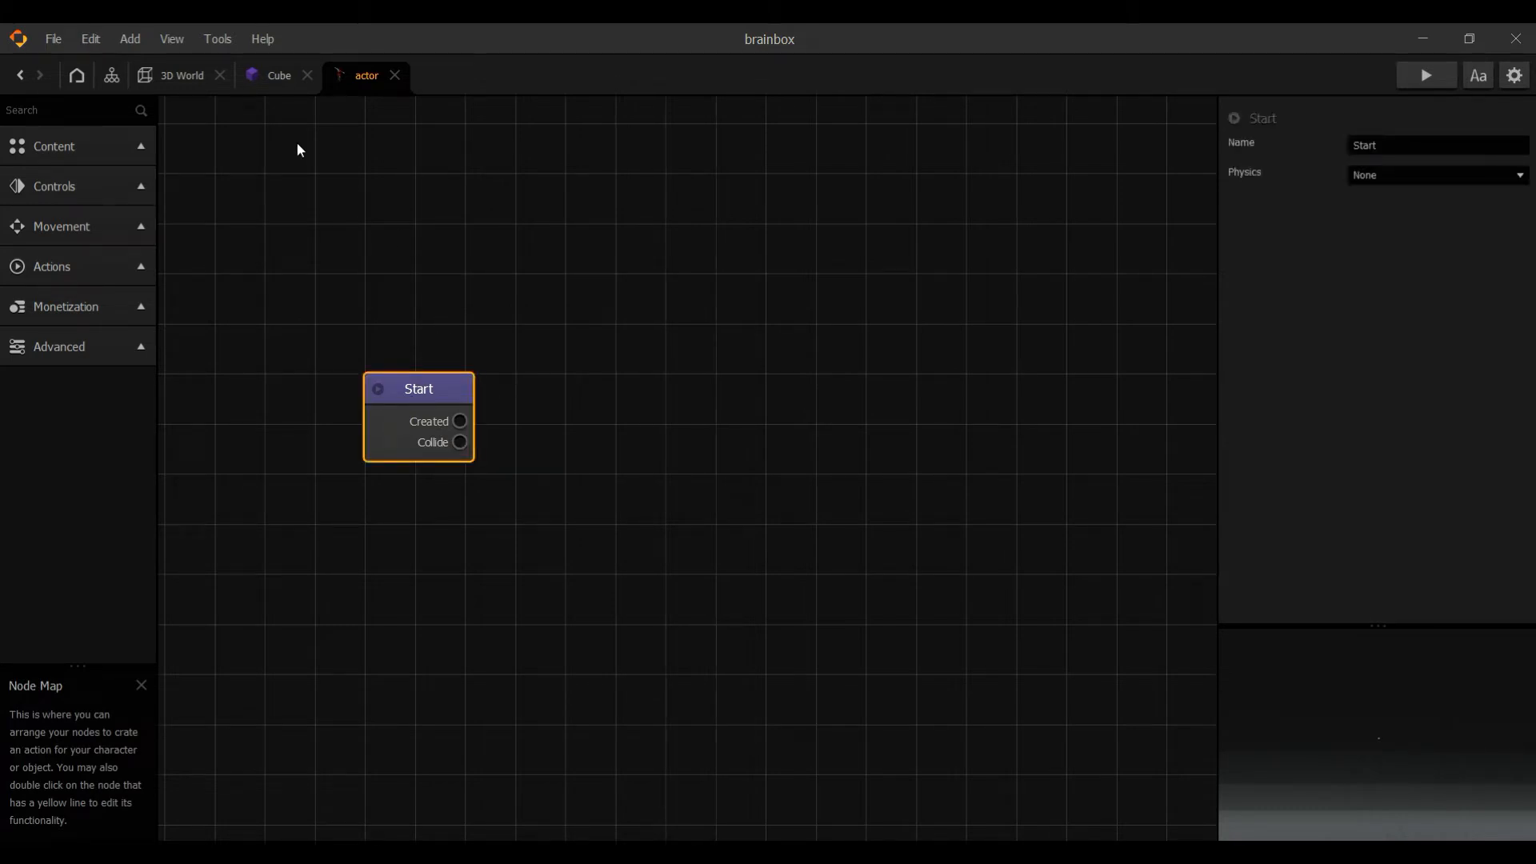
{"action": "left_click", "coordinate": [1422, 177]}
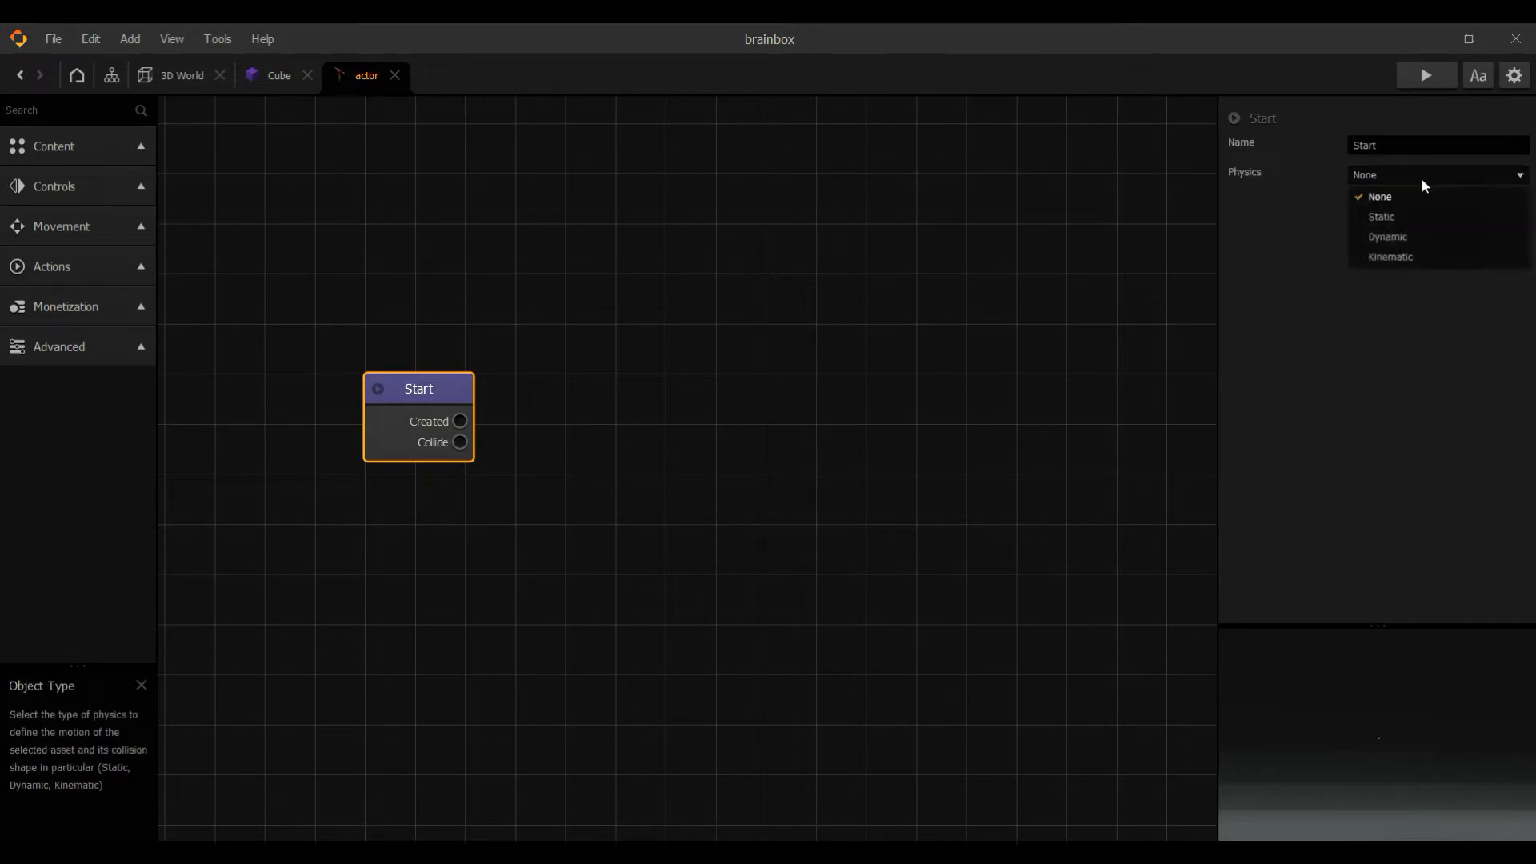
{"action": "left_click", "coordinate": [1404, 236]}
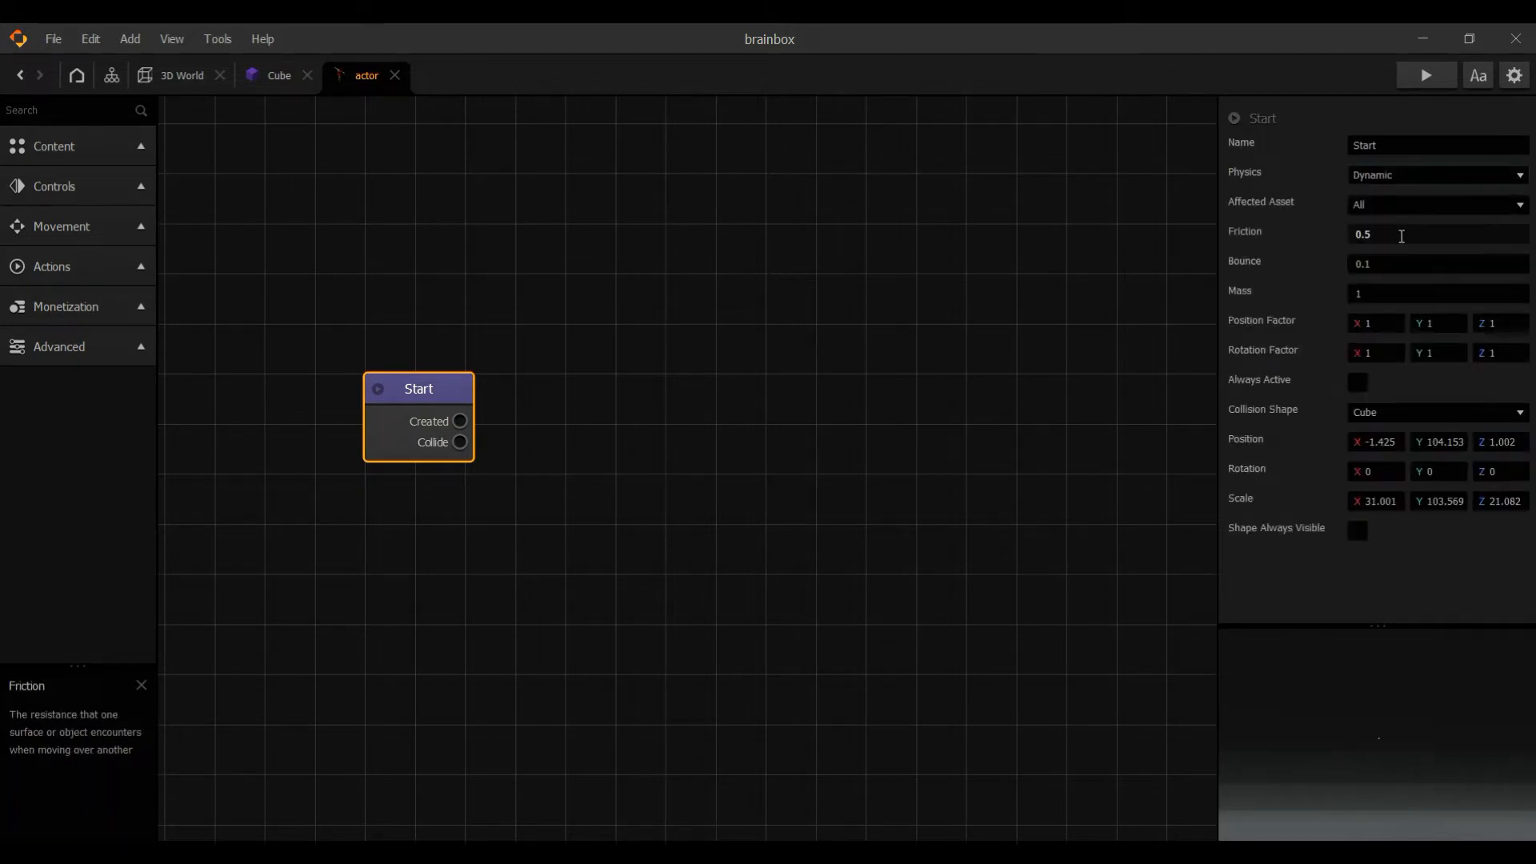
- Return to the 3D World and add the Animated Platformer brainbox to the actor character
{"action": "left_click", "coordinate": [166, 75]}
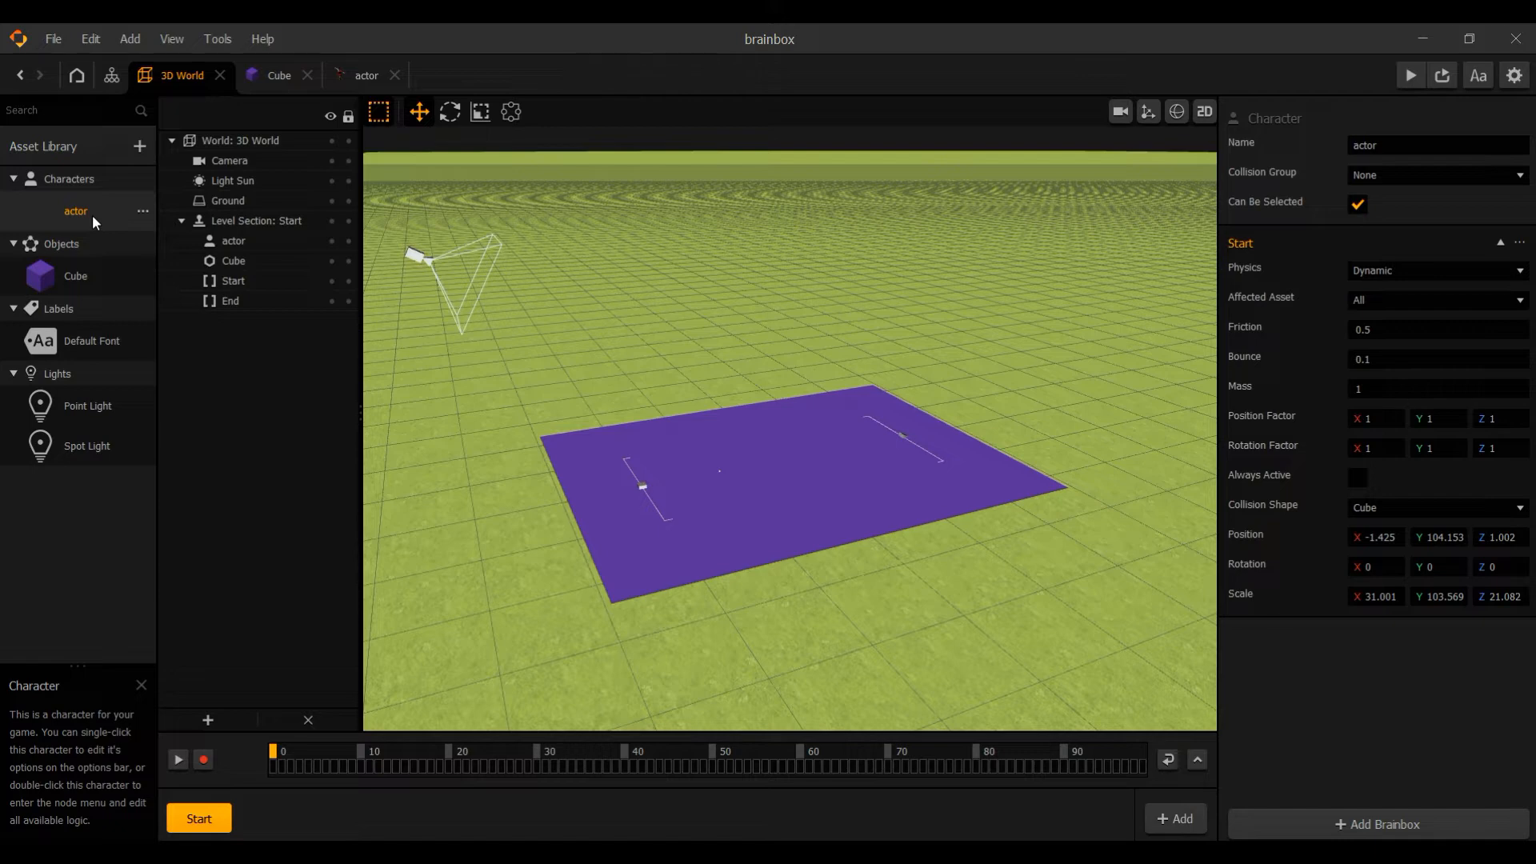
{"action": "left_click", "coordinate": [60, 279]}
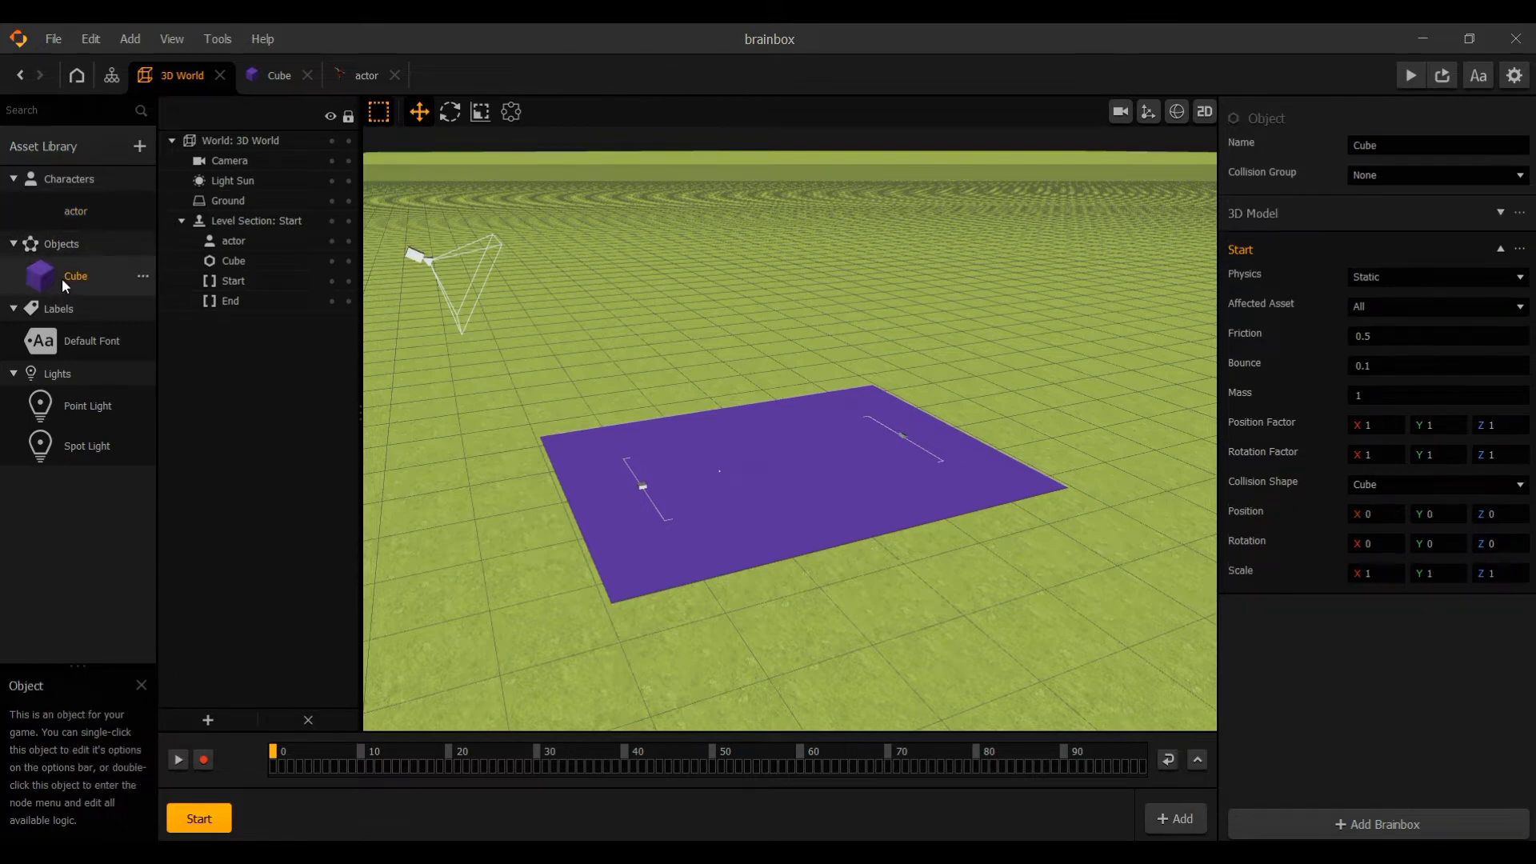
{"action": "left_click", "coordinate": [74, 214]}
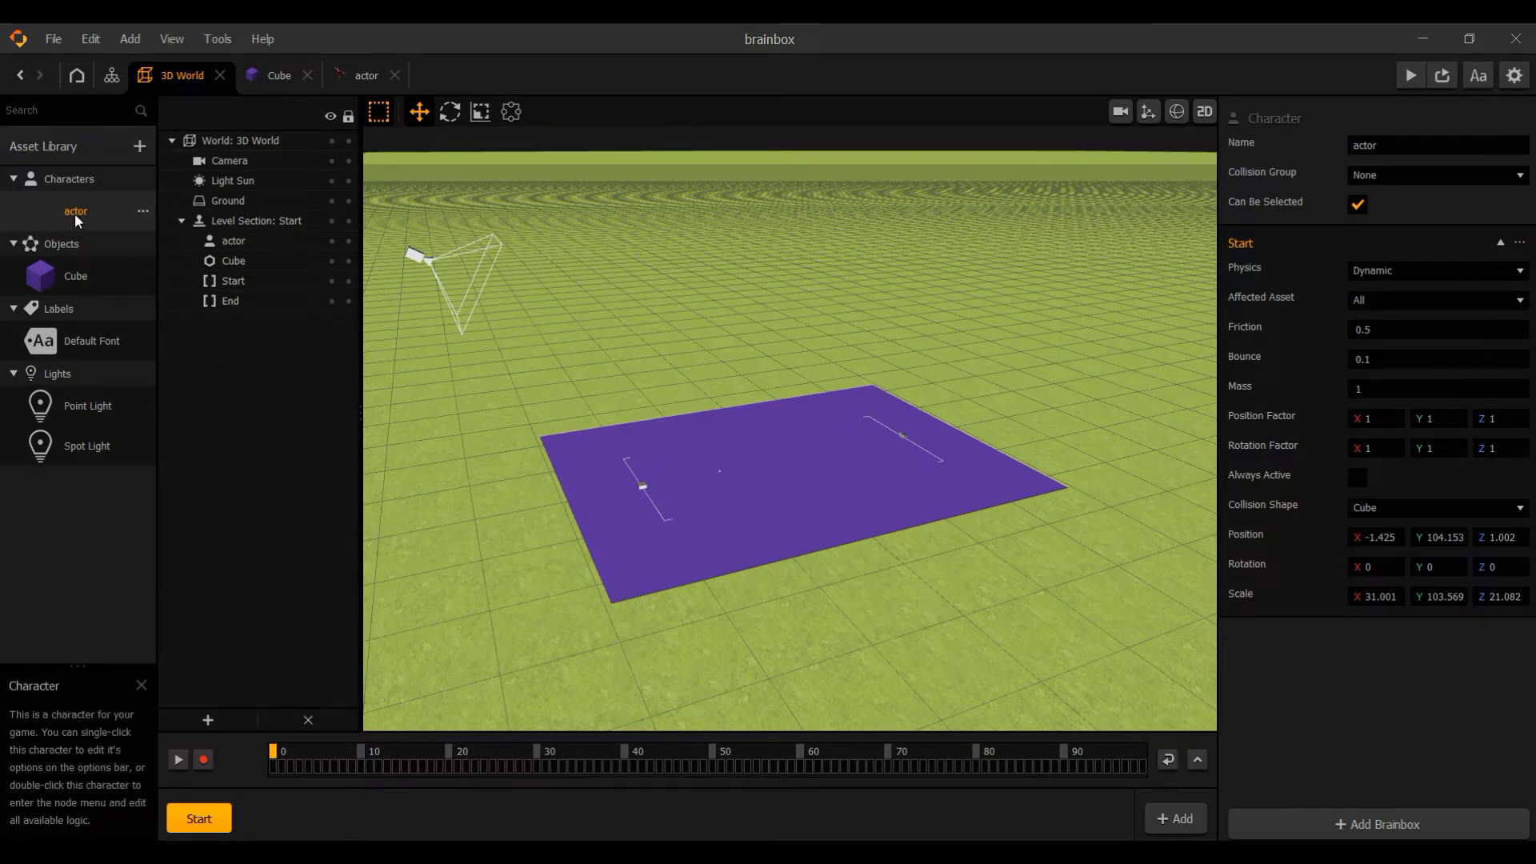
{"action": "left_click", "coordinate": [1351, 818]}
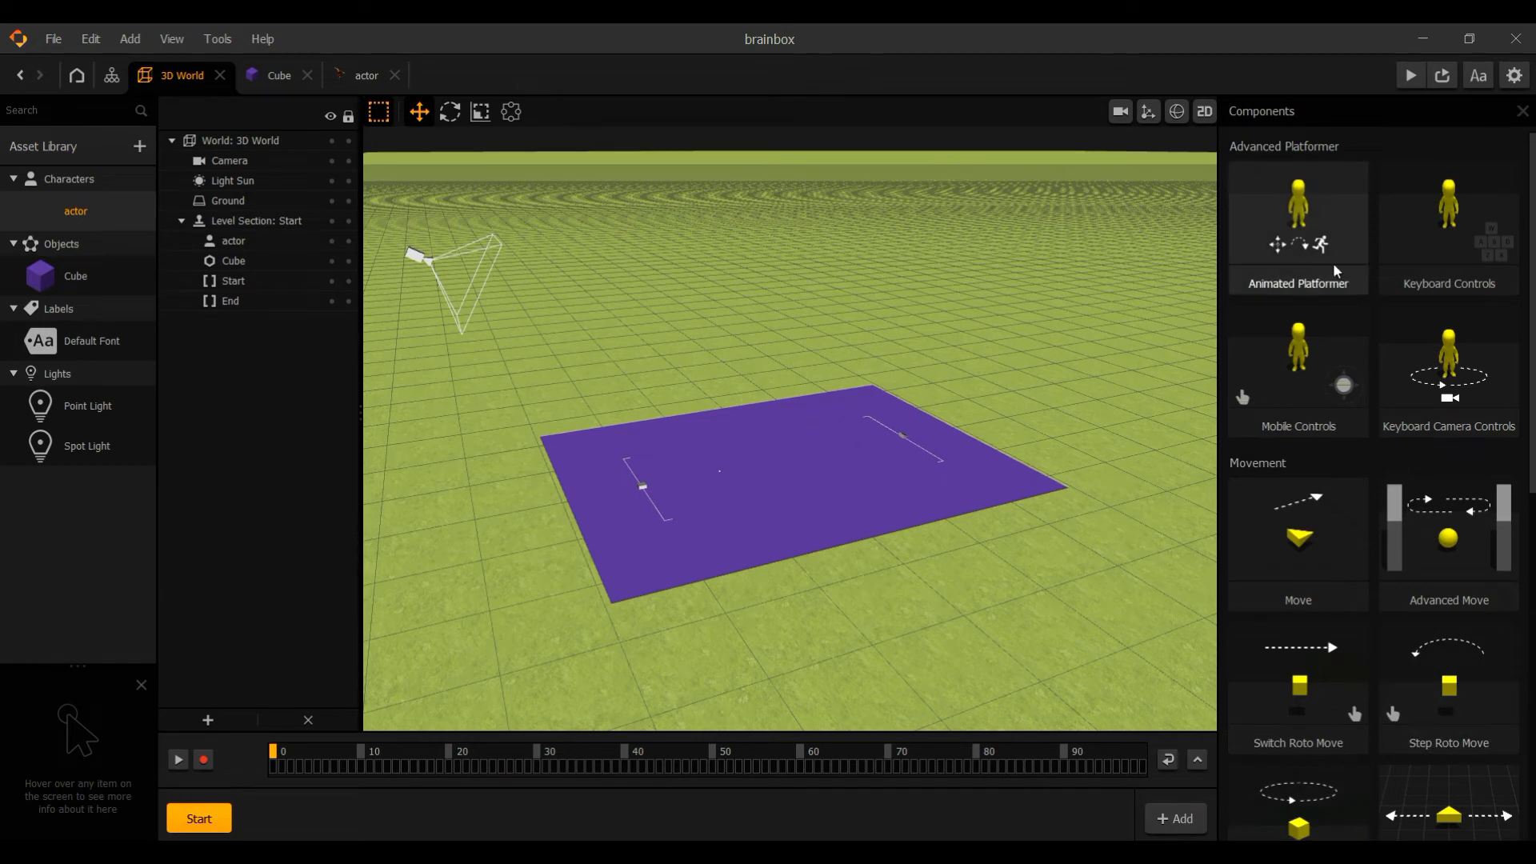
{"action": "scroll", "coordinate": [1363, 410], "scroll_direction": "down", "scroll_amount": 8}
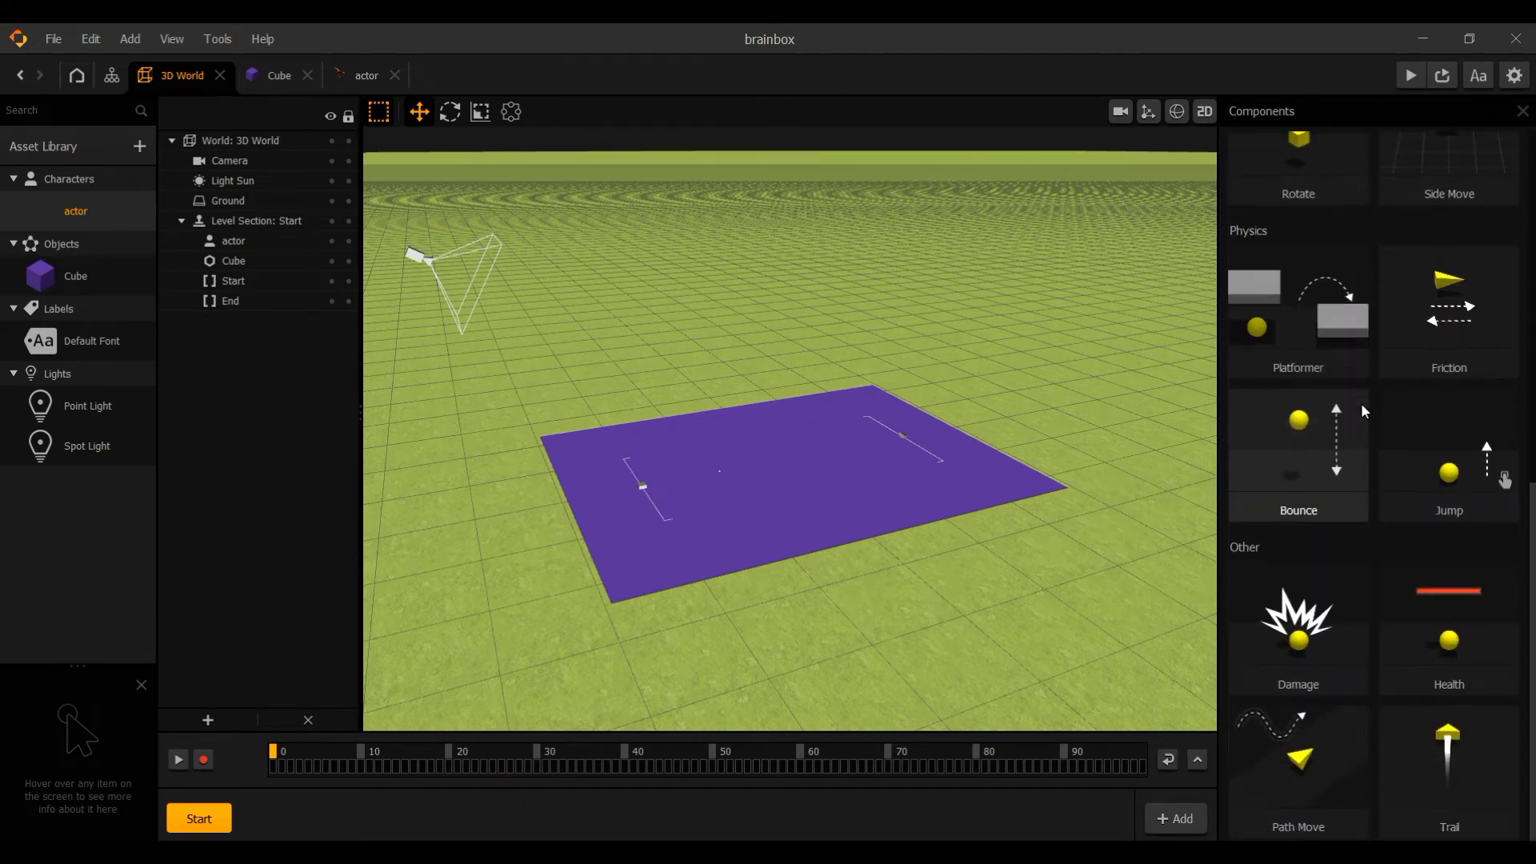
{"action": "scroll", "coordinate": [1364, 411], "scroll_direction": "up", "scroll_amount": 8}
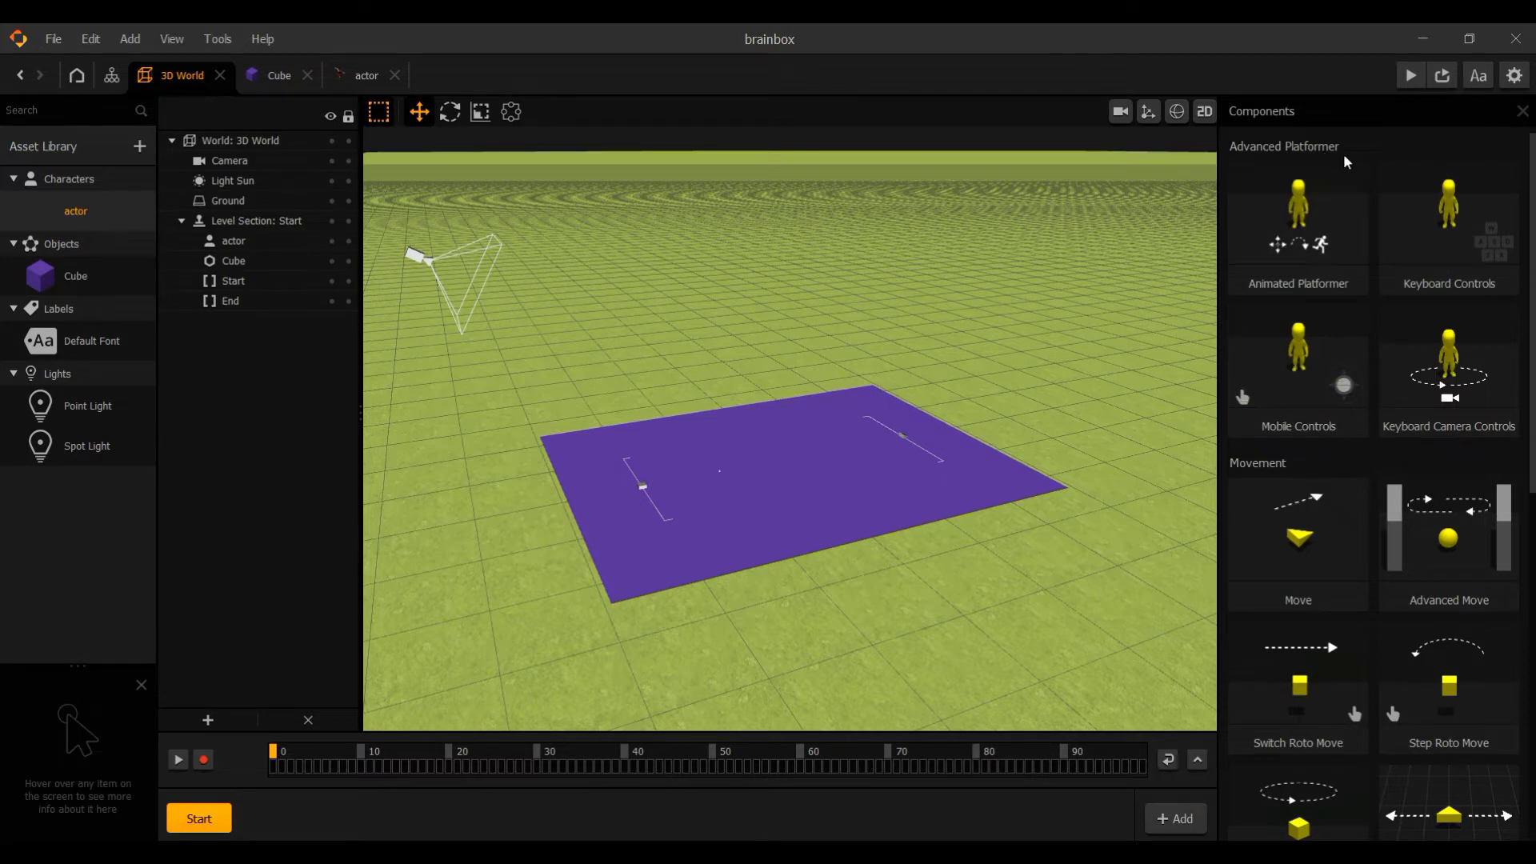
{"action": "scroll", "coordinate": [1328, 530], "scroll_direction": "down", "scroll_amount": 4}
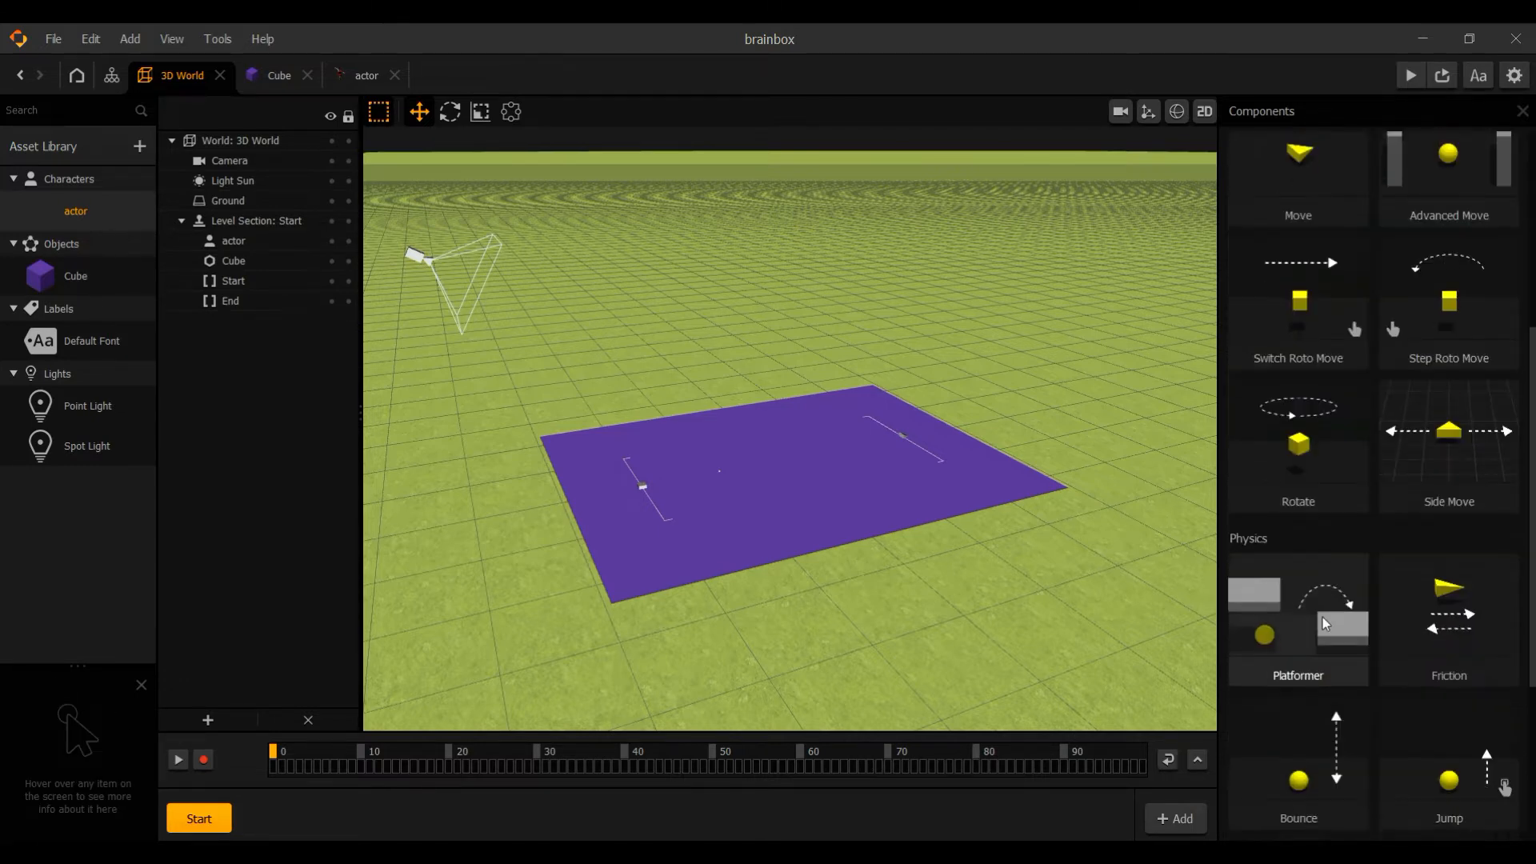
{"action": "scroll", "coordinate": [1344, 360], "scroll_direction": "up", "scroll_amount": 4}
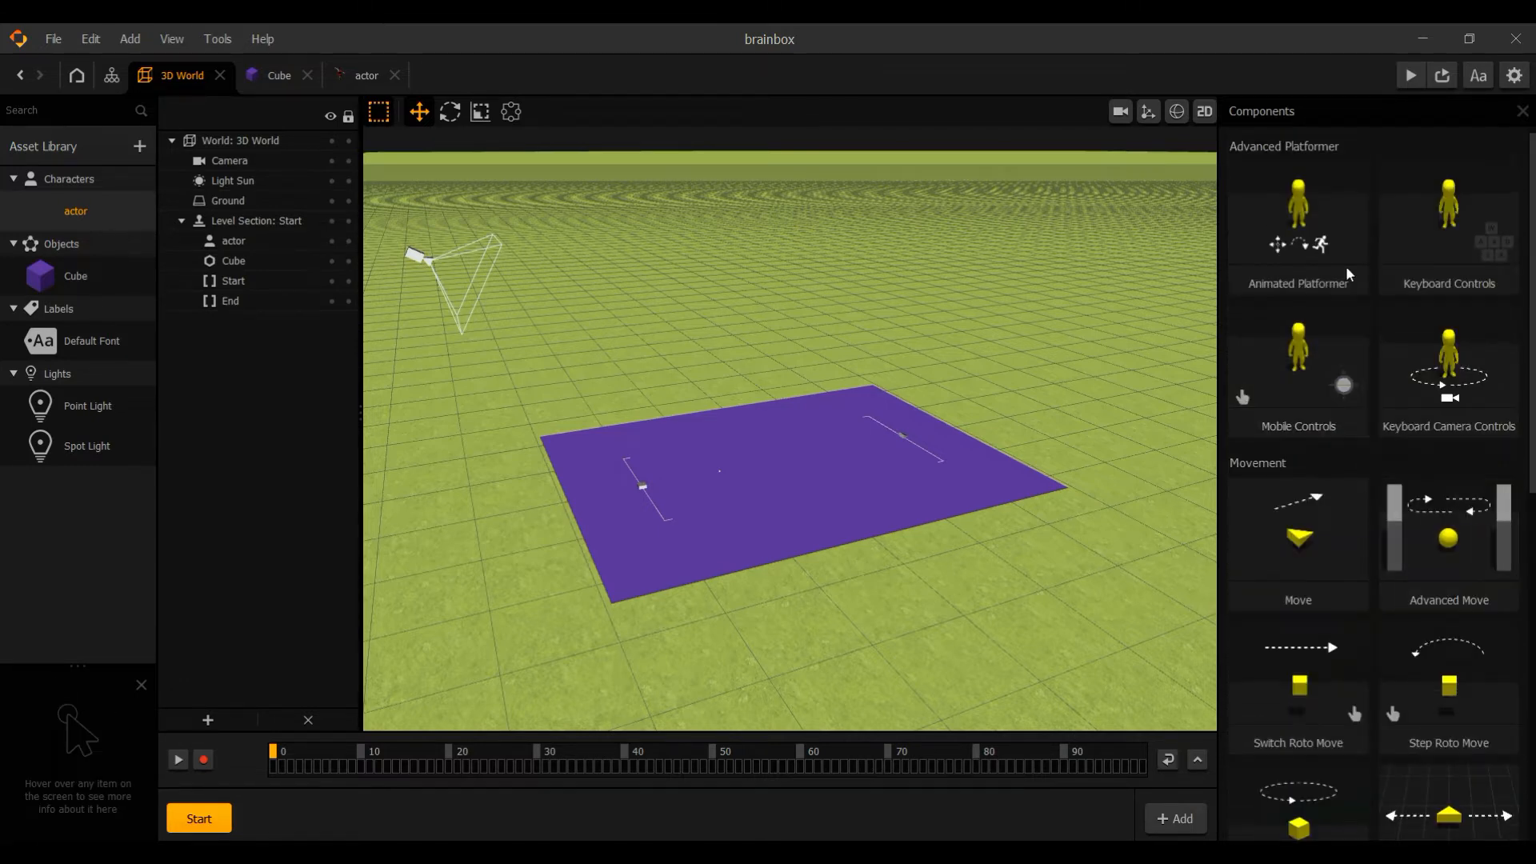
{"action": "left_click", "coordinate": [1299, 246]}
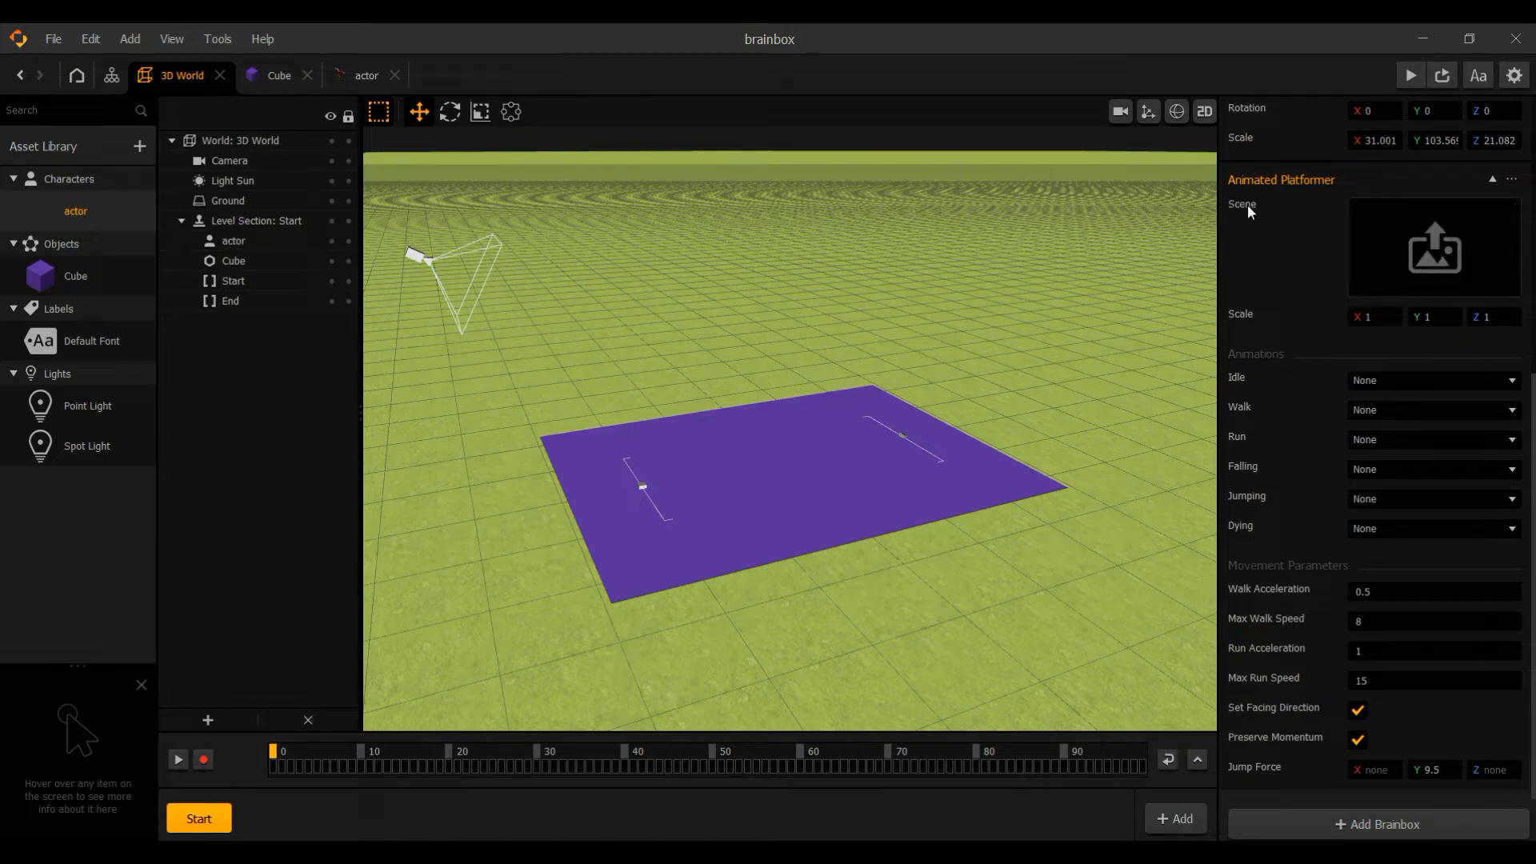
- Assign the Waving sub scene, with its Waving animation selected, as the Animated Platformer's scene and save it
{"action": "left_click", "coordinate": [1506, 213]}
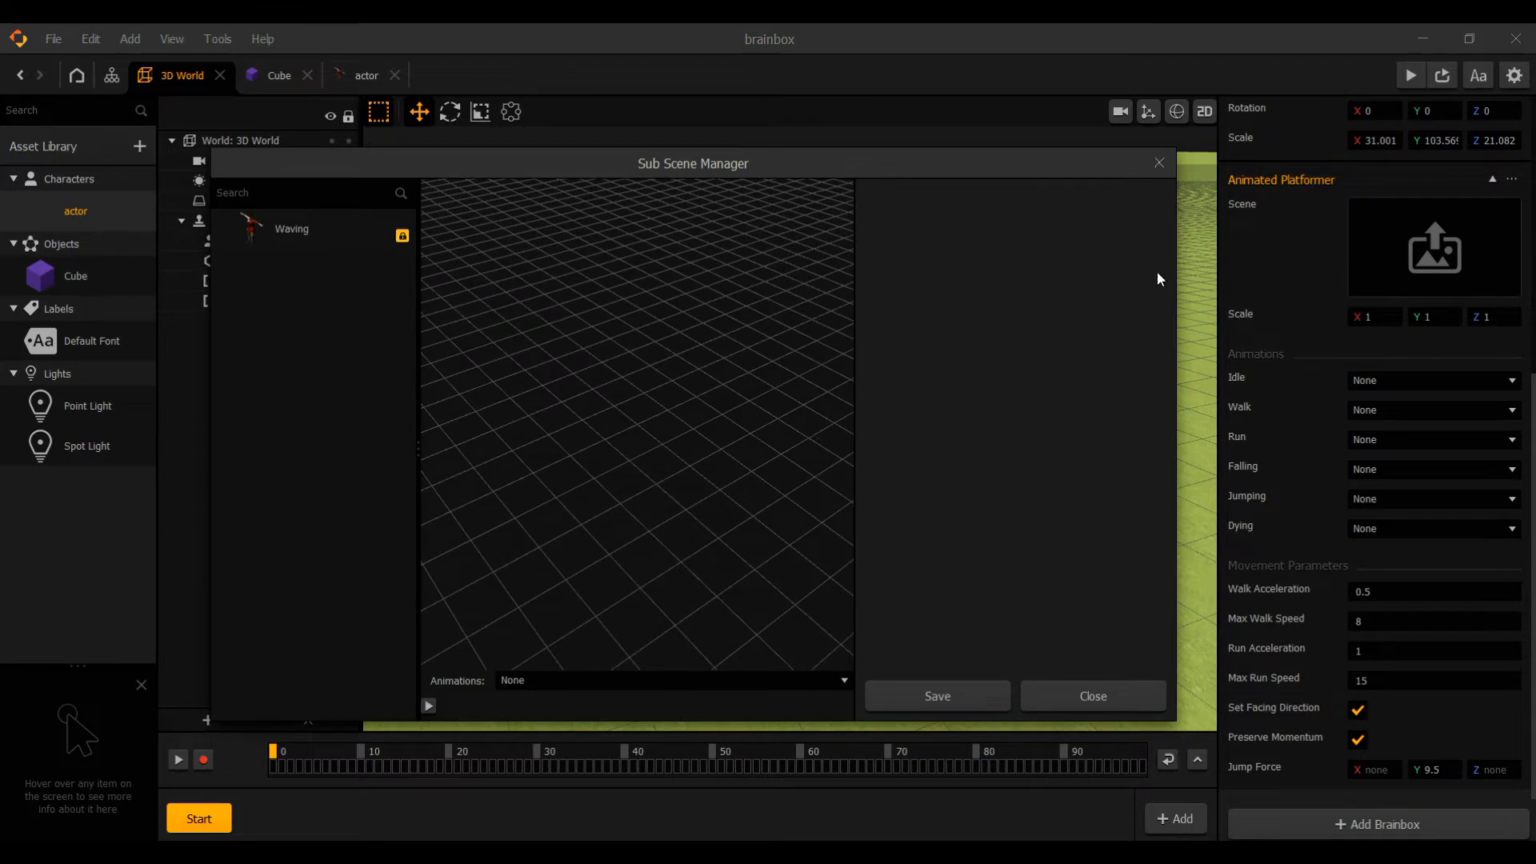
{"action": "left_click", "coordinate": [293, 240]}
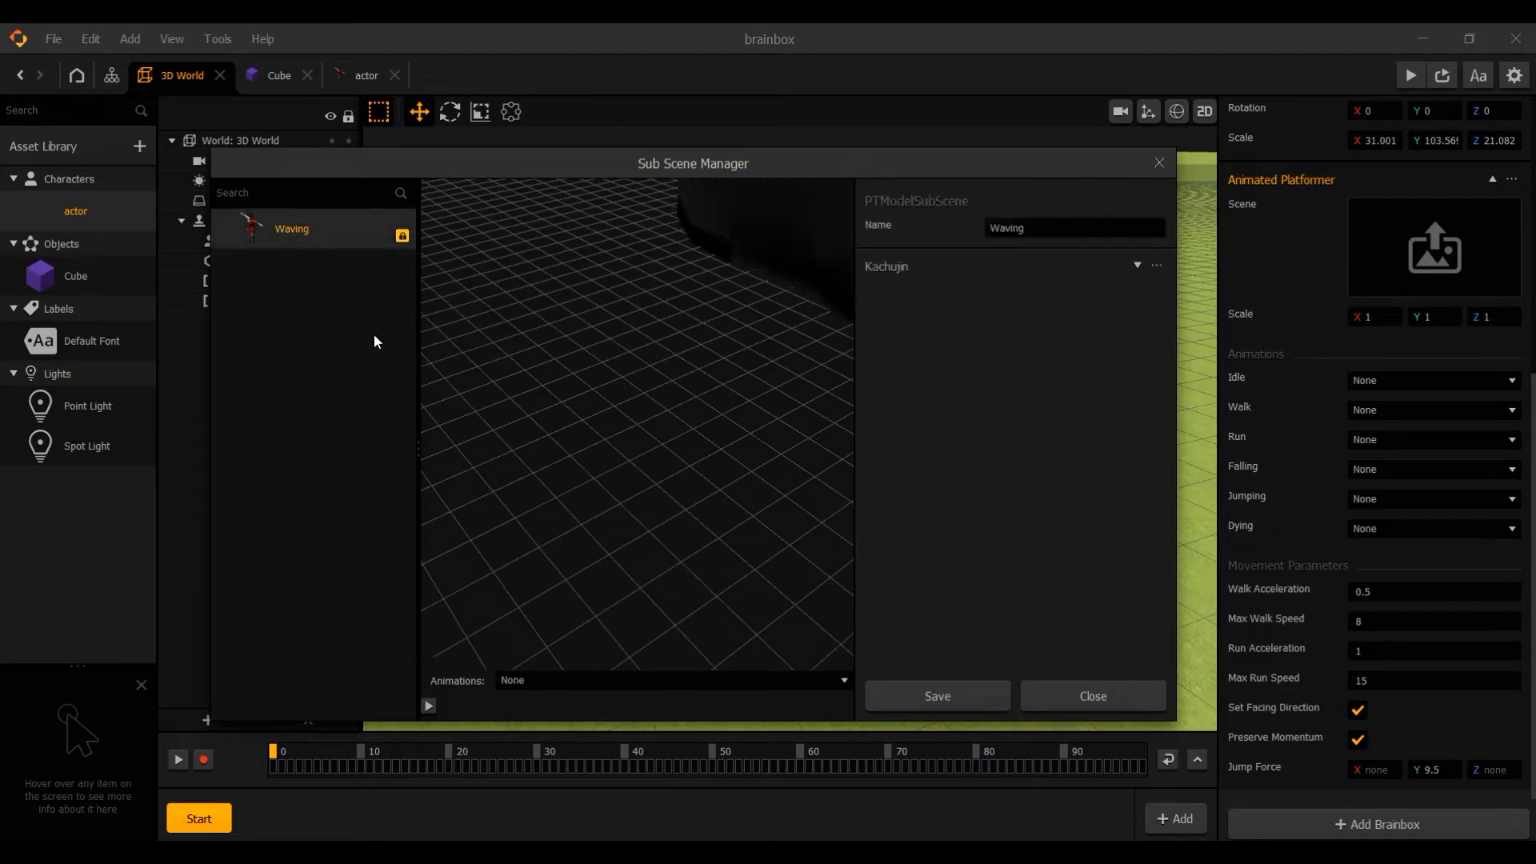
{"action": "left_click", "coordinate": [655, 679]}
{"action": "left_click", "coordinate": [603, 718]}
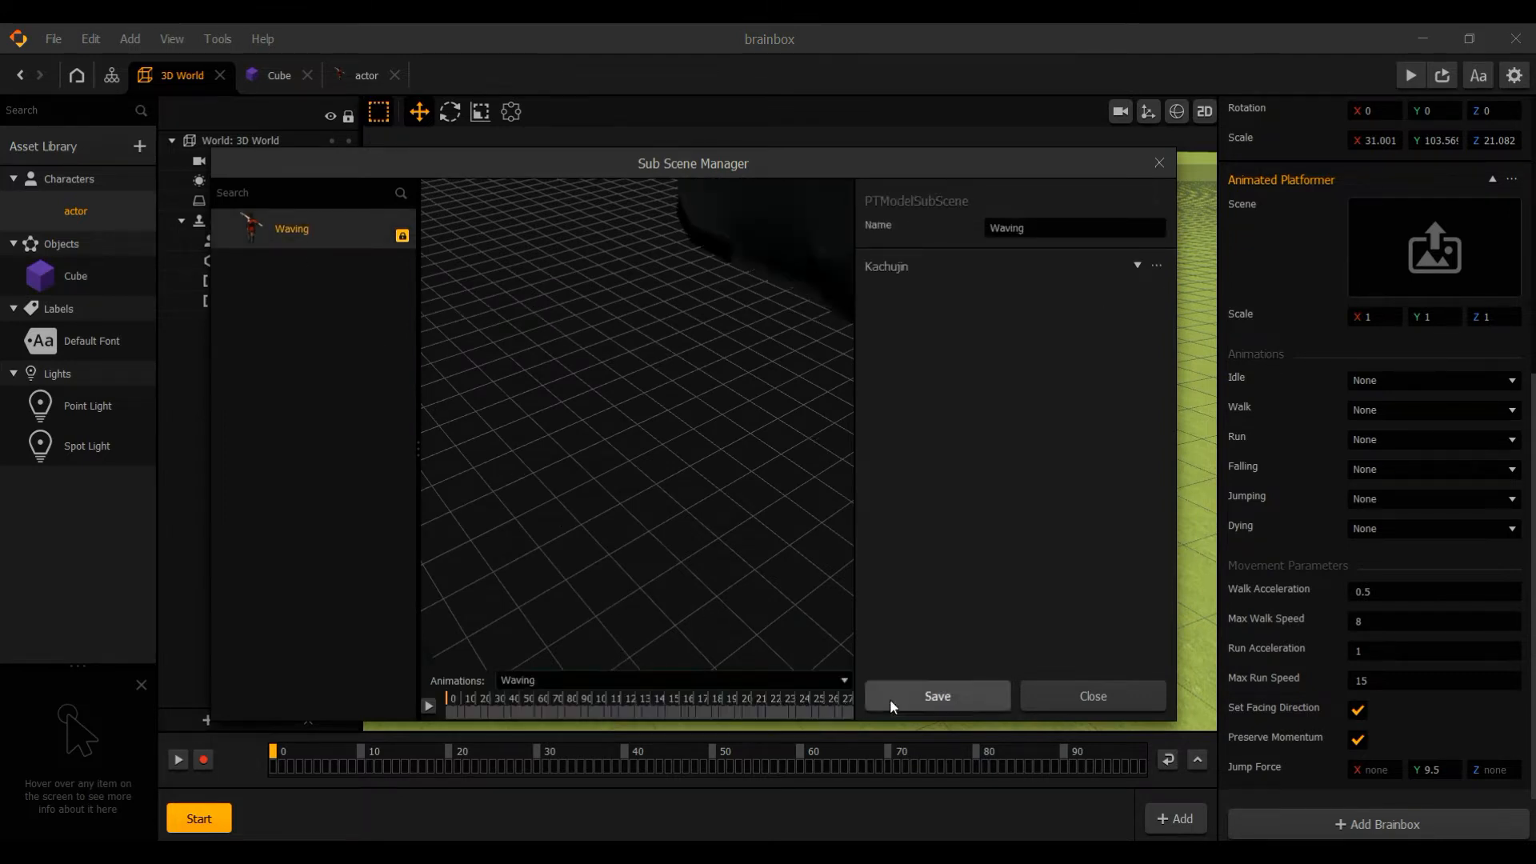
{"action": "left_click", "coordinate": [928, 696]}
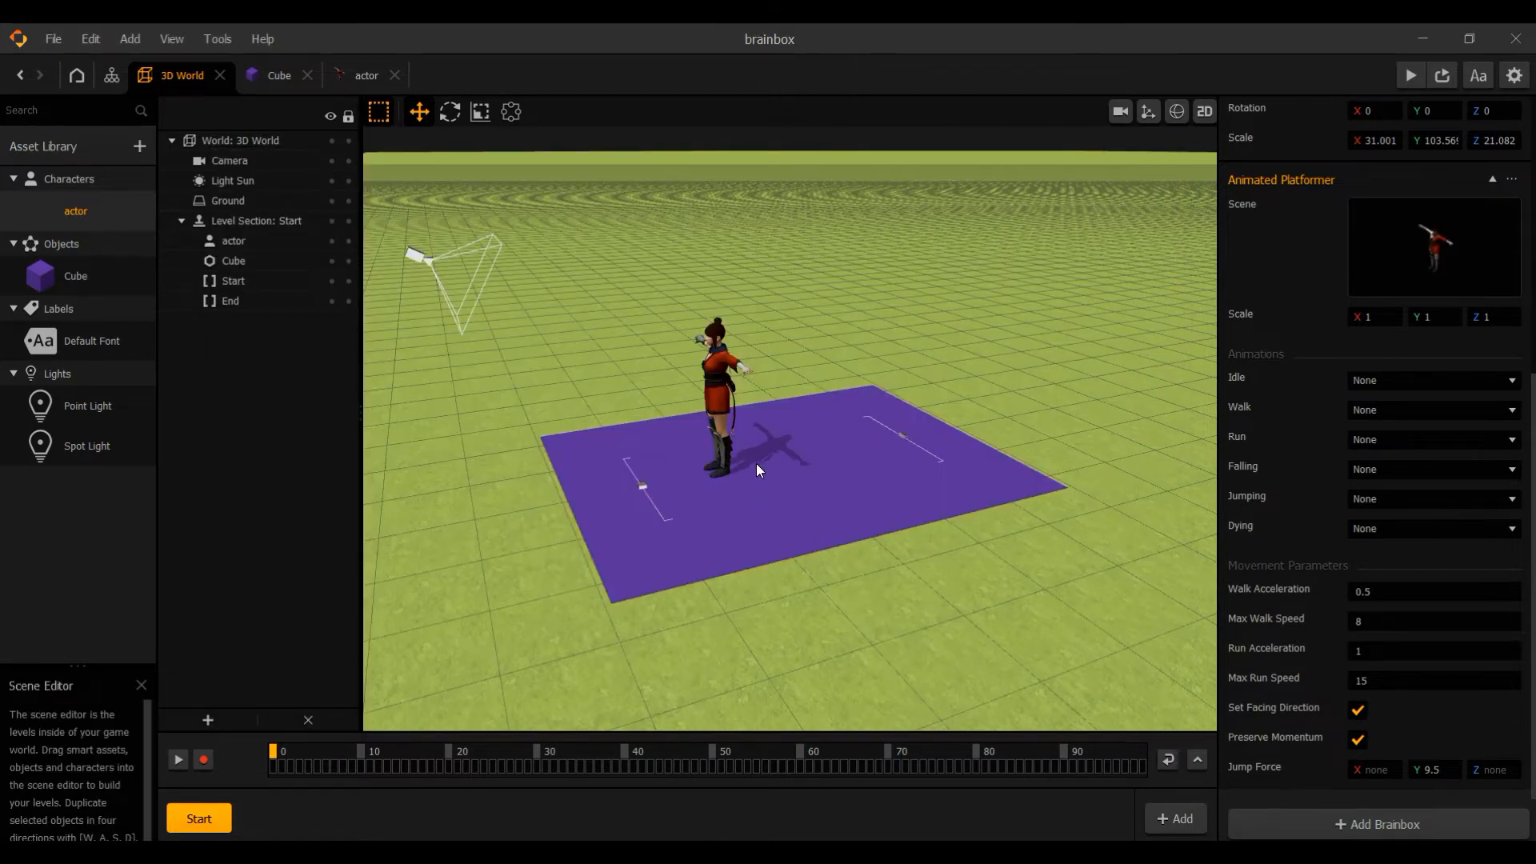
- Examine the actor's model on the platform from several angles and in a game preview
{"action": "scroll", "coordinate": [755, 464], "scroll_direction": "up", "scroll_amount": 3}
{"action": "middle_click_drag", "start_coordinate": [755, 464], "coordinate": [756, 473]}
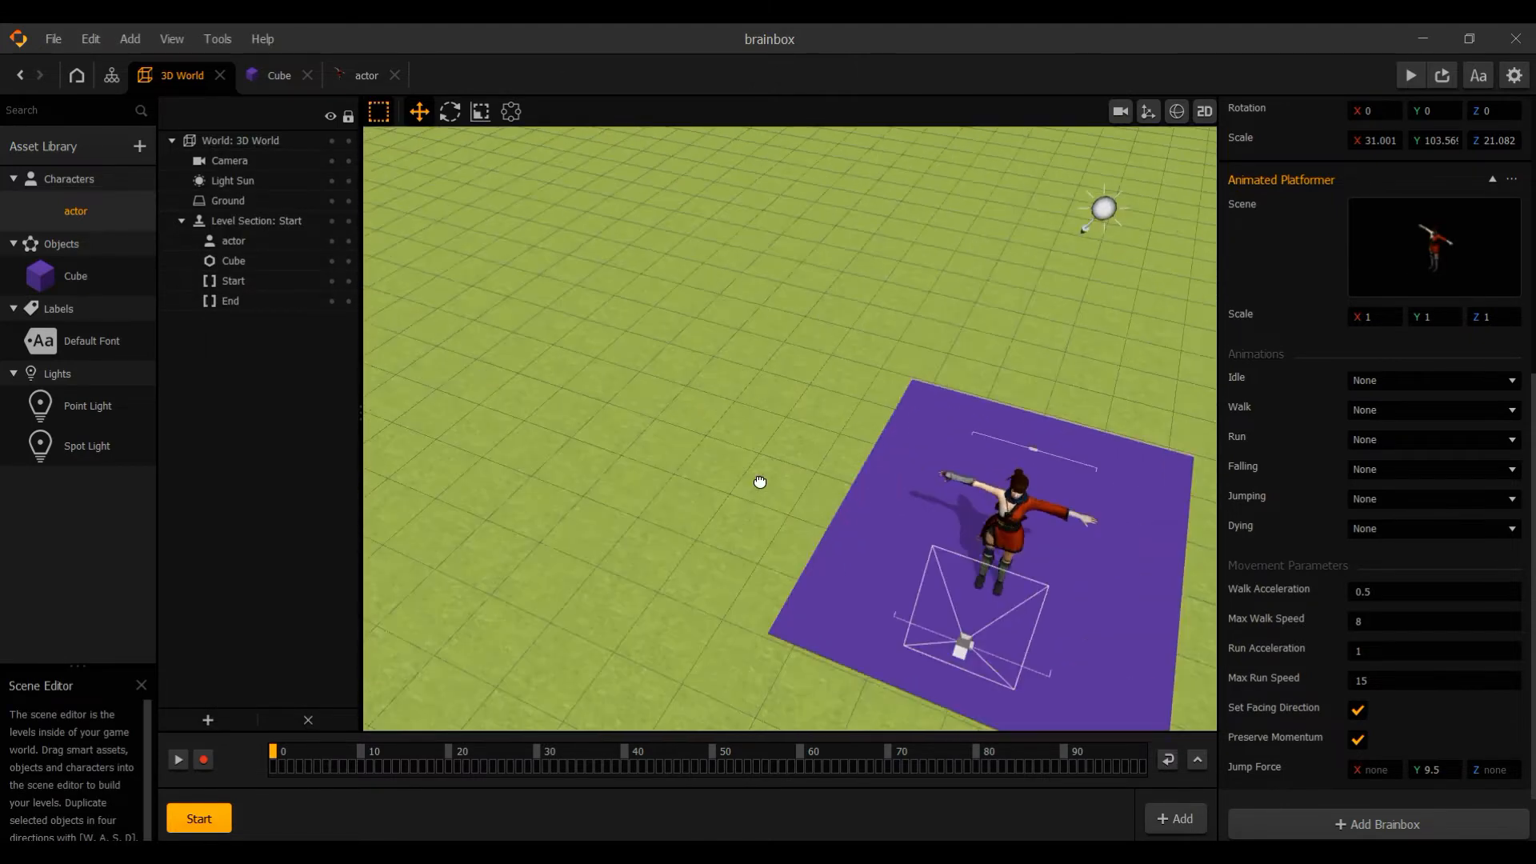
{"action": "scroll", "coordinate": [895, 484], "scroll_direction": "up", "scroll_amount": 3}
{"action": "scroll", "coordinate": [972, 512], "scroll_direction": "down", "scroll_amount": 3}
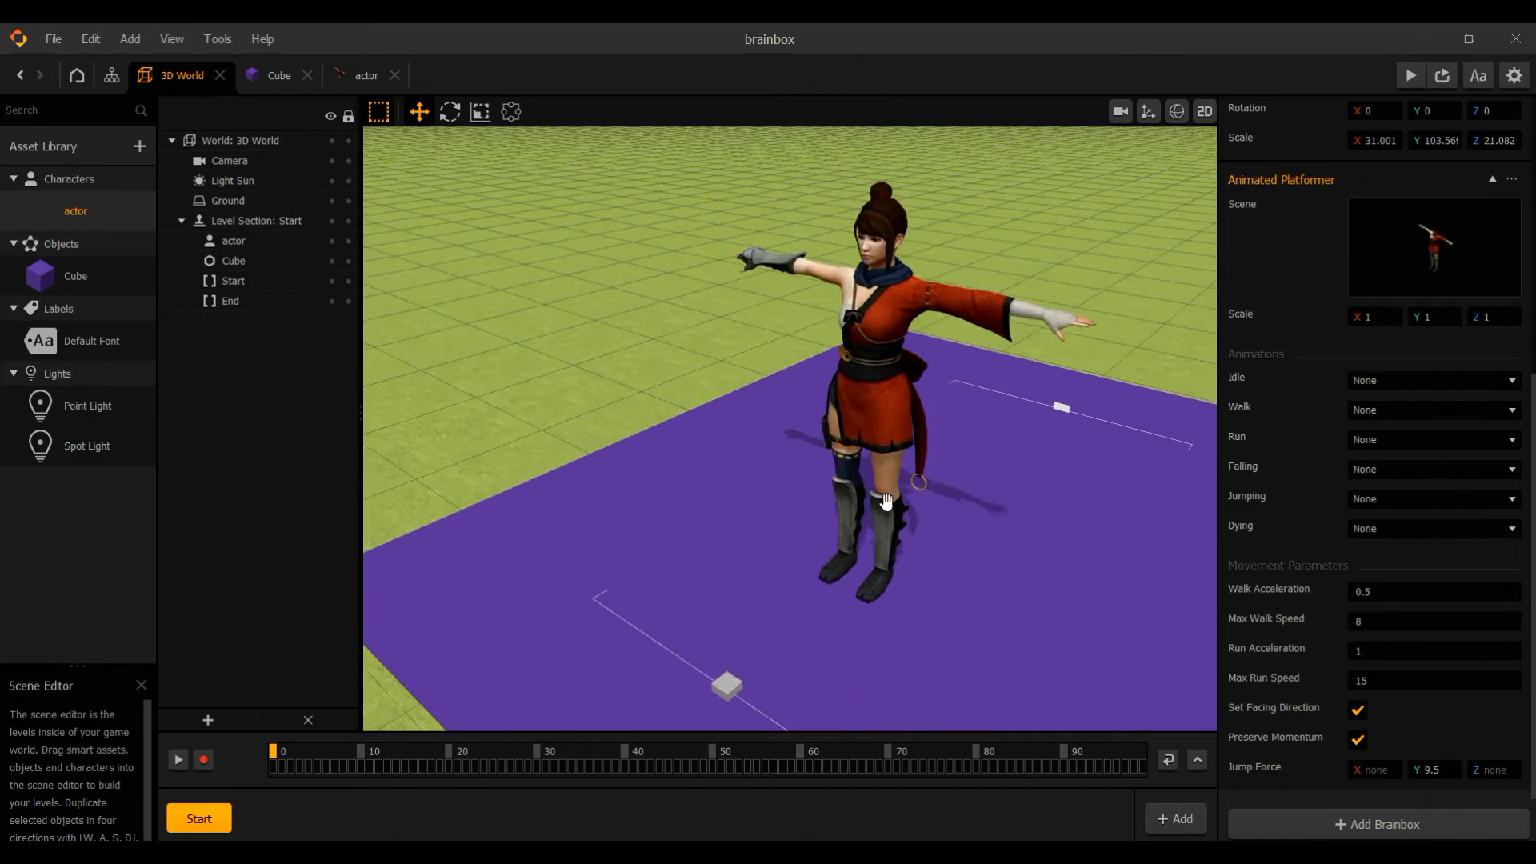
{"action": "scroll", "coordinate": [893, 499], "scroll_direction": "up", "scroll_amount": 2}
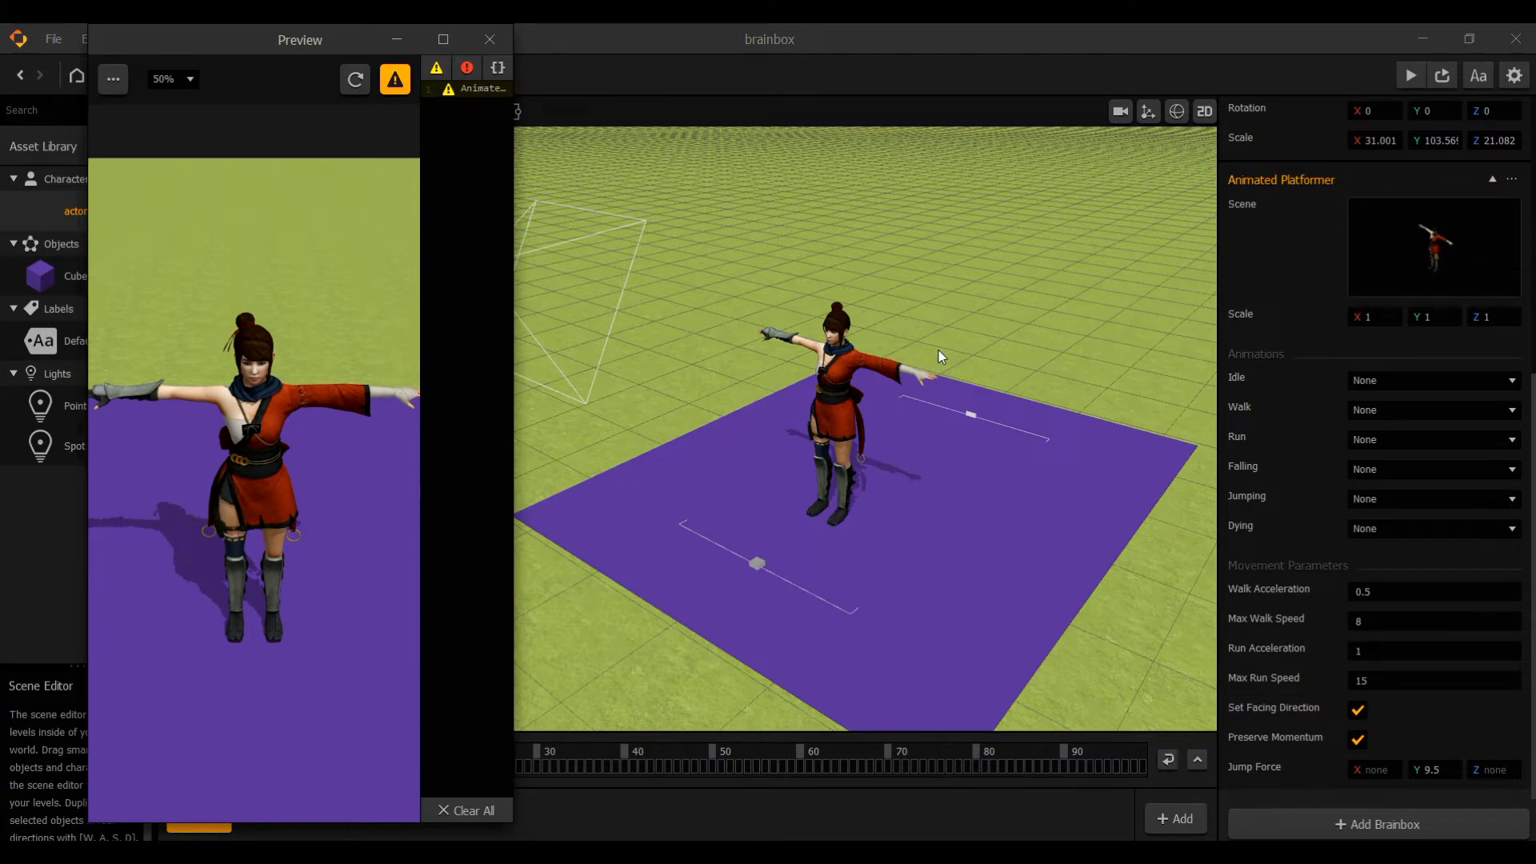
{"action": "left_click", "coordinate": [490, 39]}
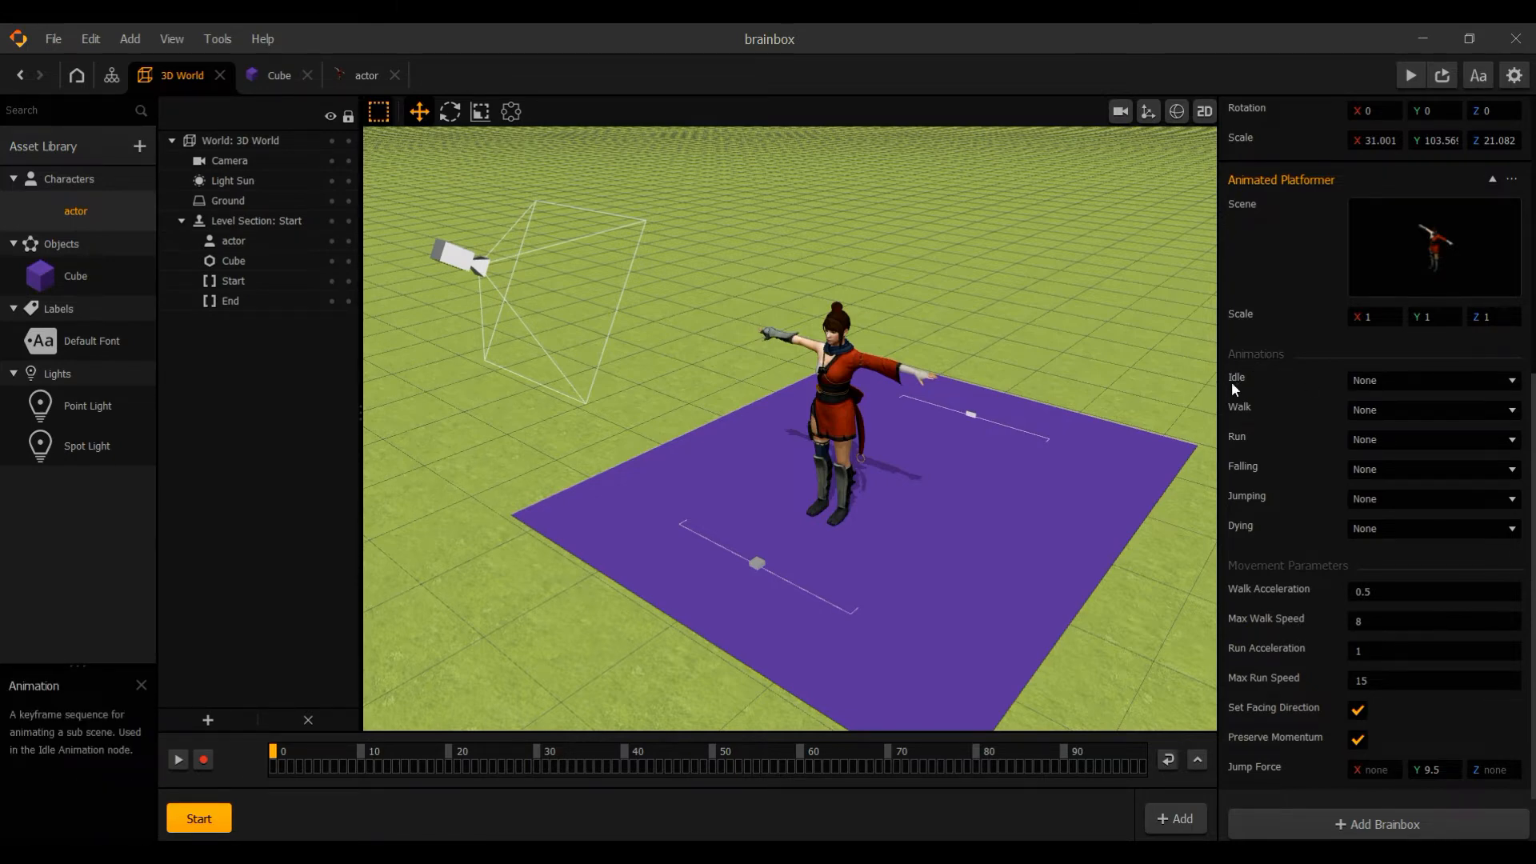
- Set the Animated Platformer's Idle animation to Waving
{"action": "left_click", "coordinate": [1421, 386]}
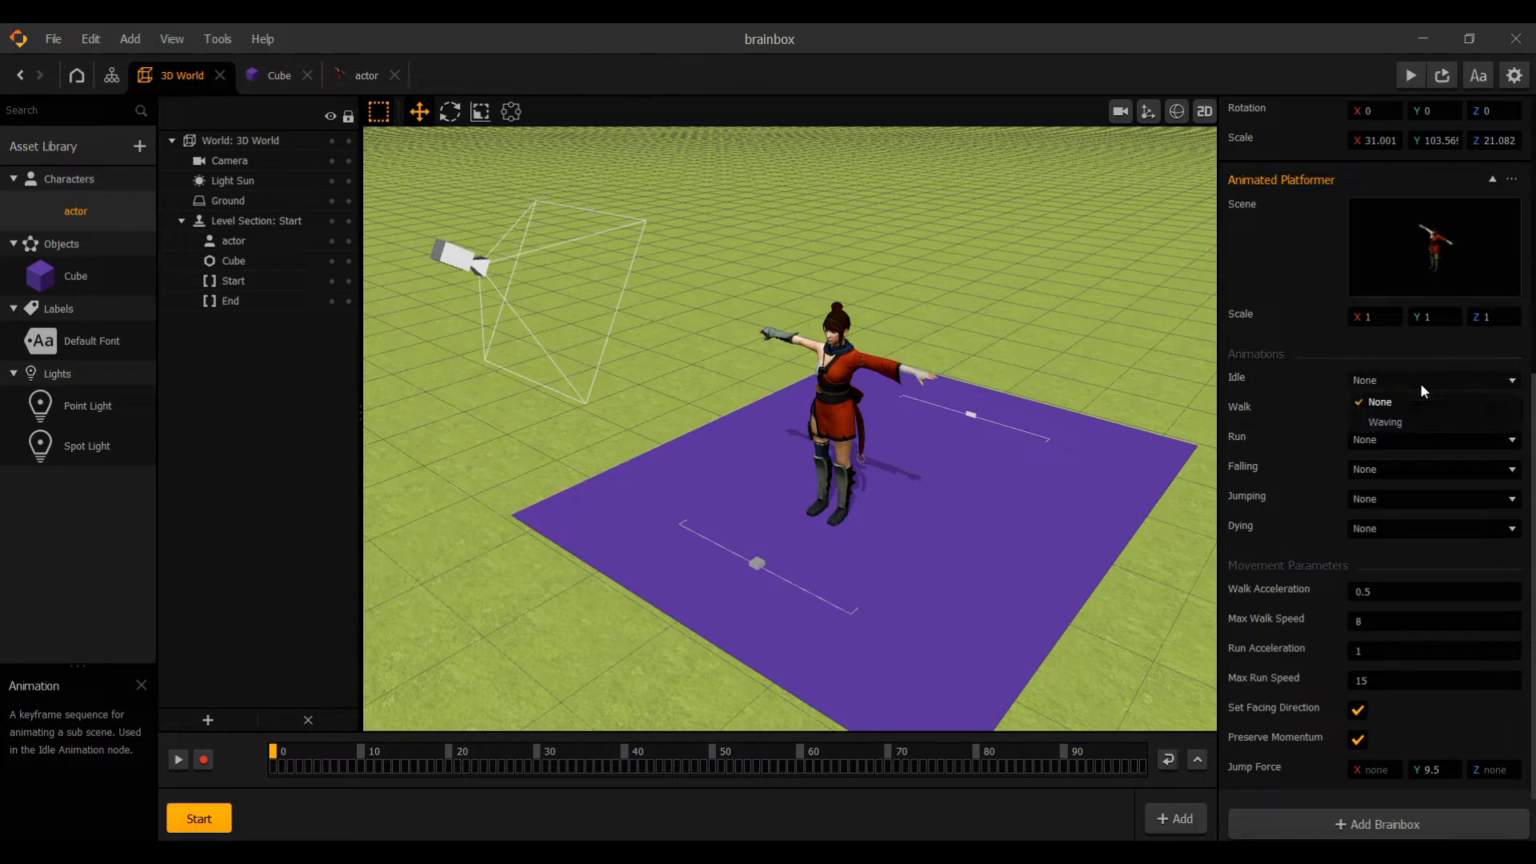
{"action": "left_click", "coordinate": [1420, 428]}
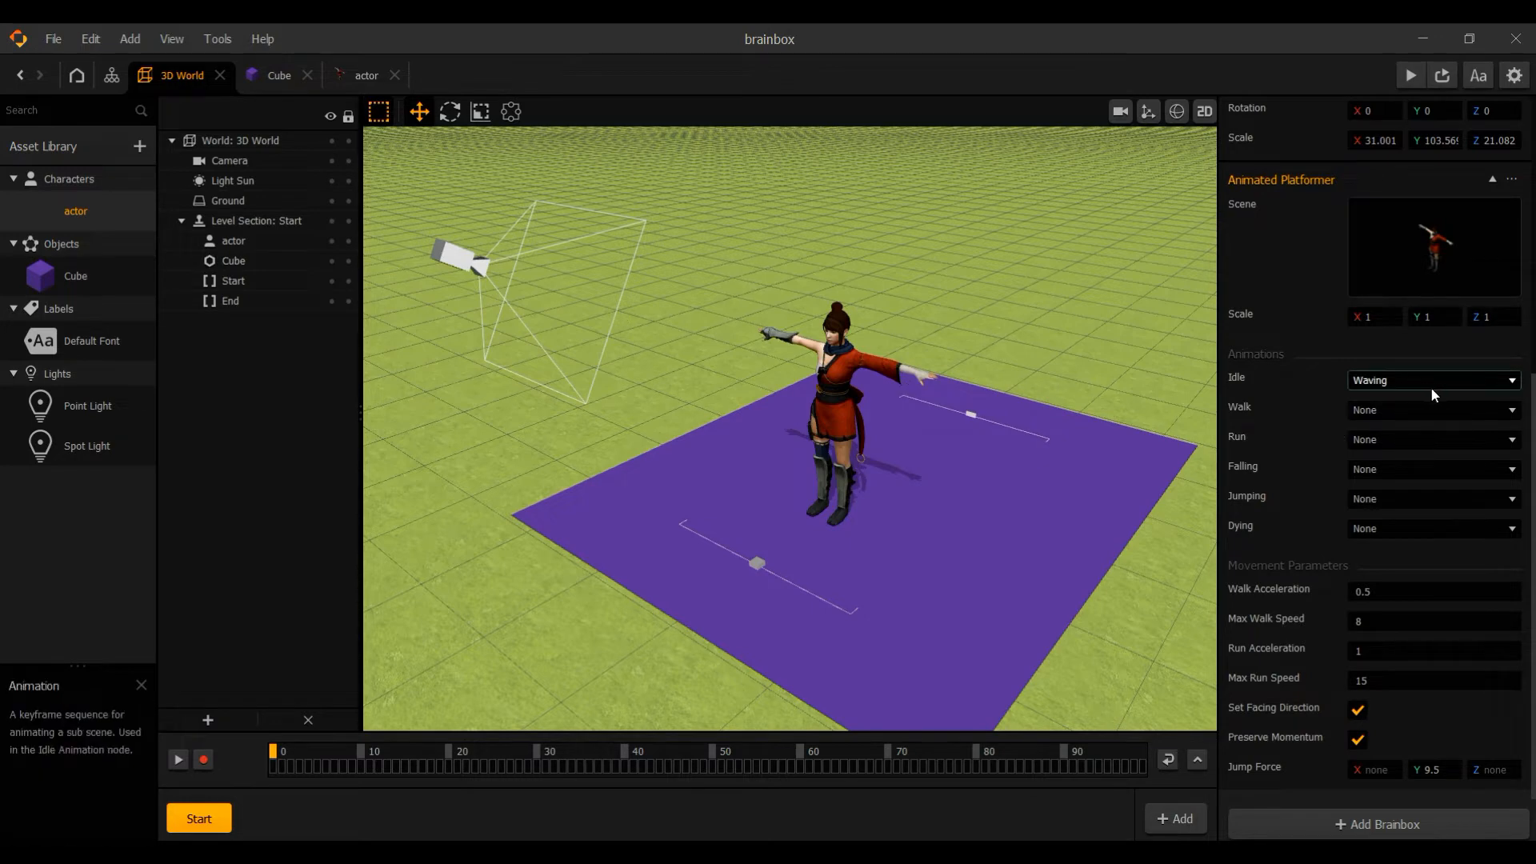
- Compare the actor's Idle Animation in game previews with looping on and off, leaving looping enabled
{"action": "left_click", "coordinate": [350, 77]}
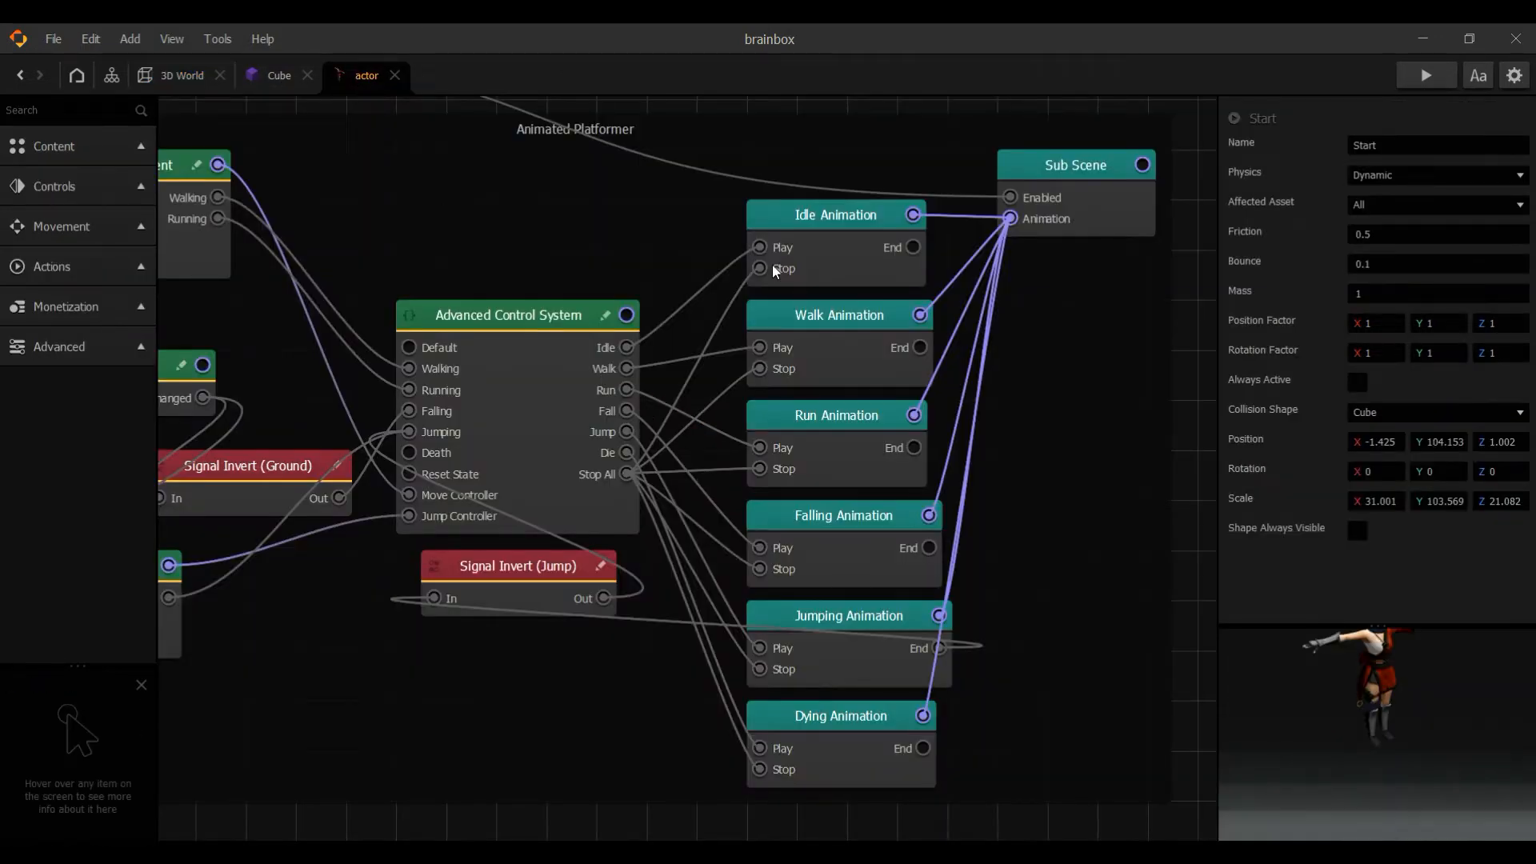
{"action": "left_click", "coordinate": [824, 240]}
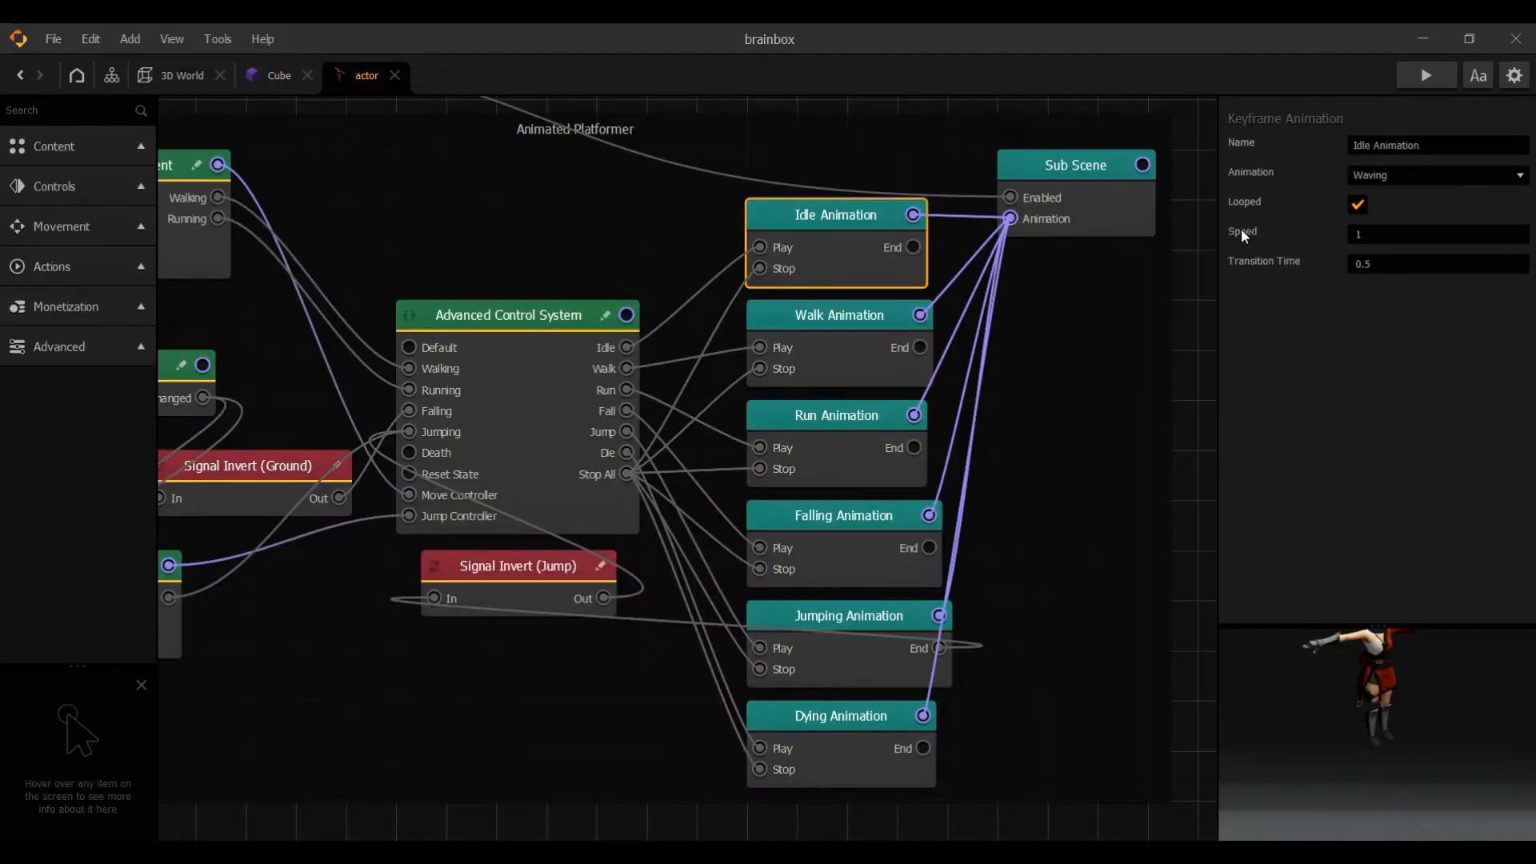
{"action": "left_click", "coordinate": [1371, 218]}
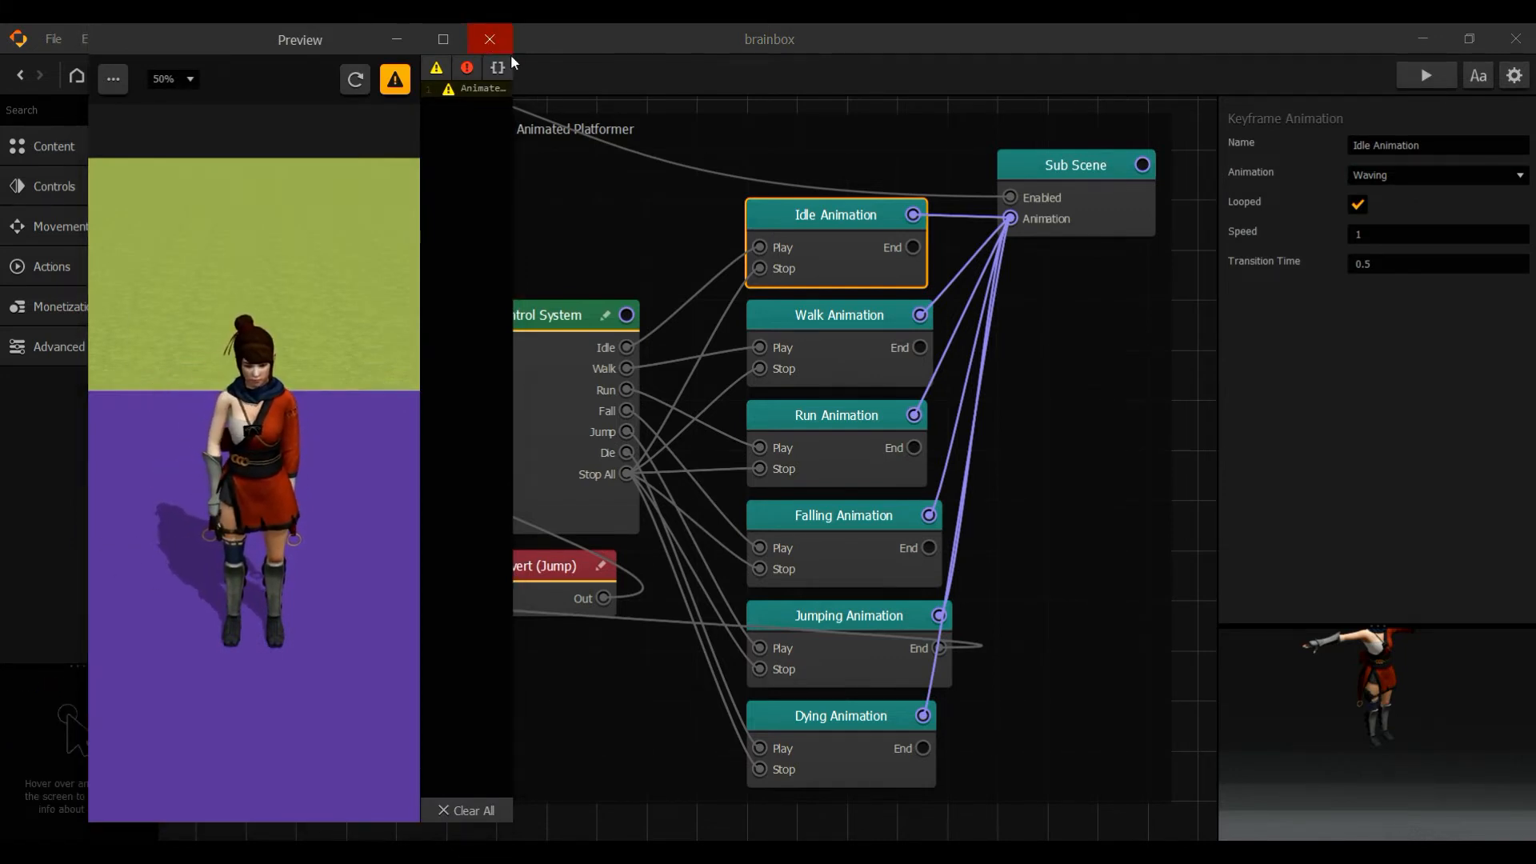
{"action": "left_click", "coordinate": [490, 39]}
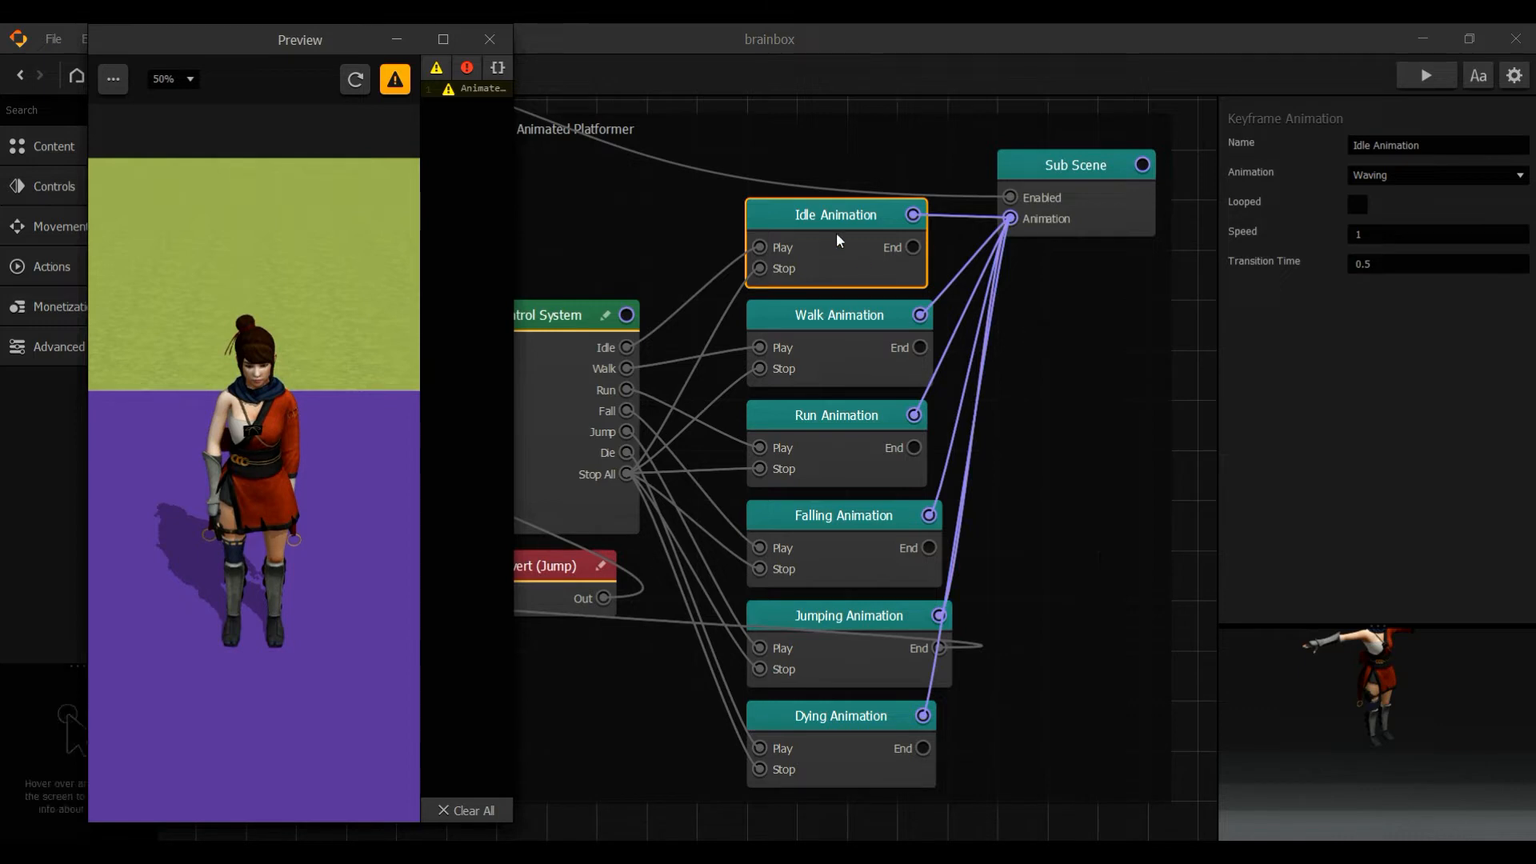
{"action": "left_click", "coordinate": [490, 39]}
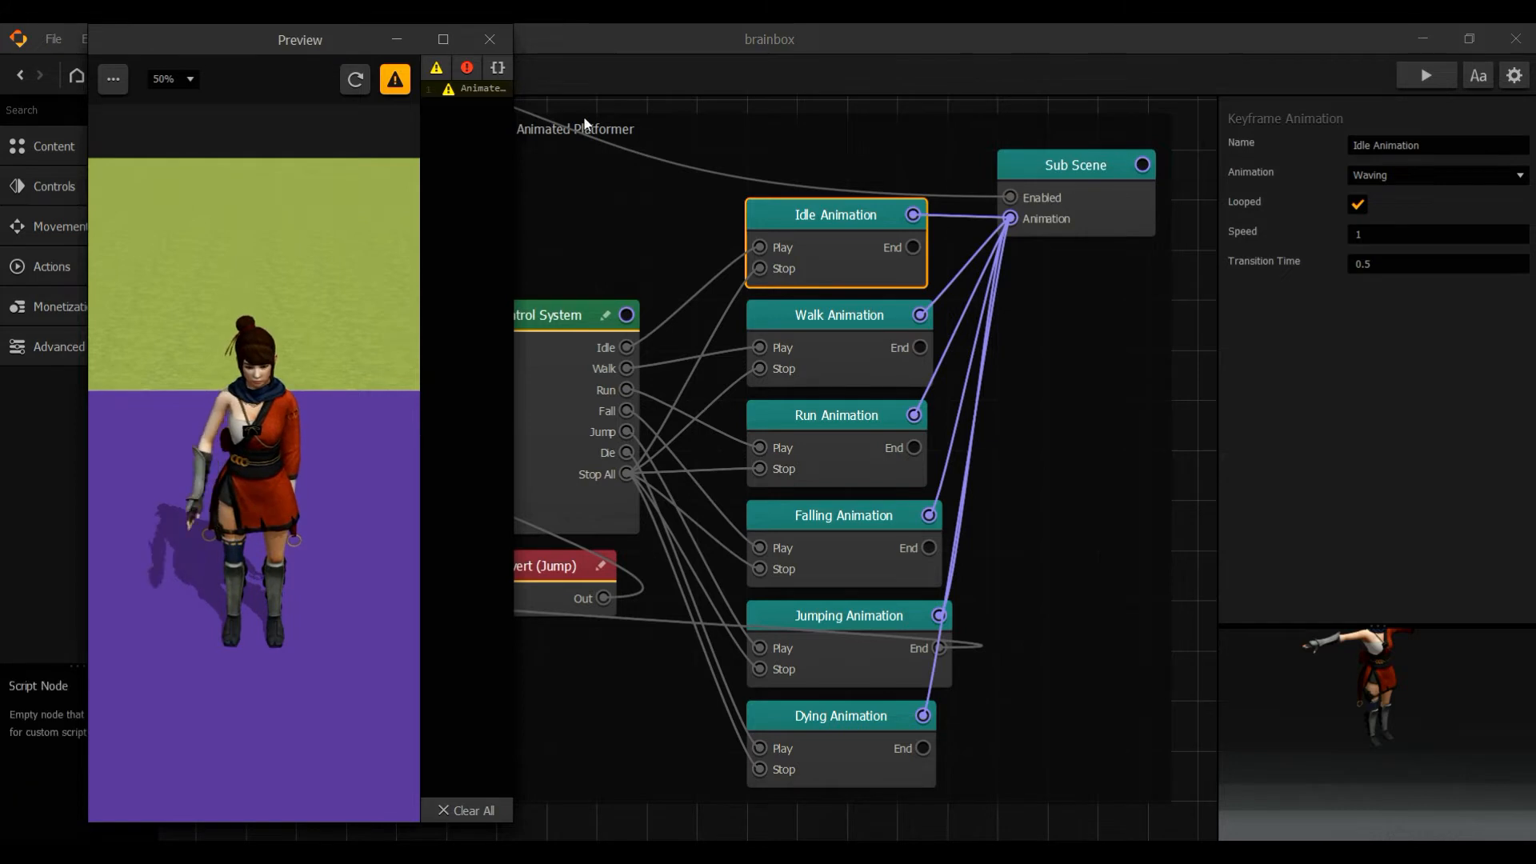
{"action": "left_click", "coordinate": [489, 39]}
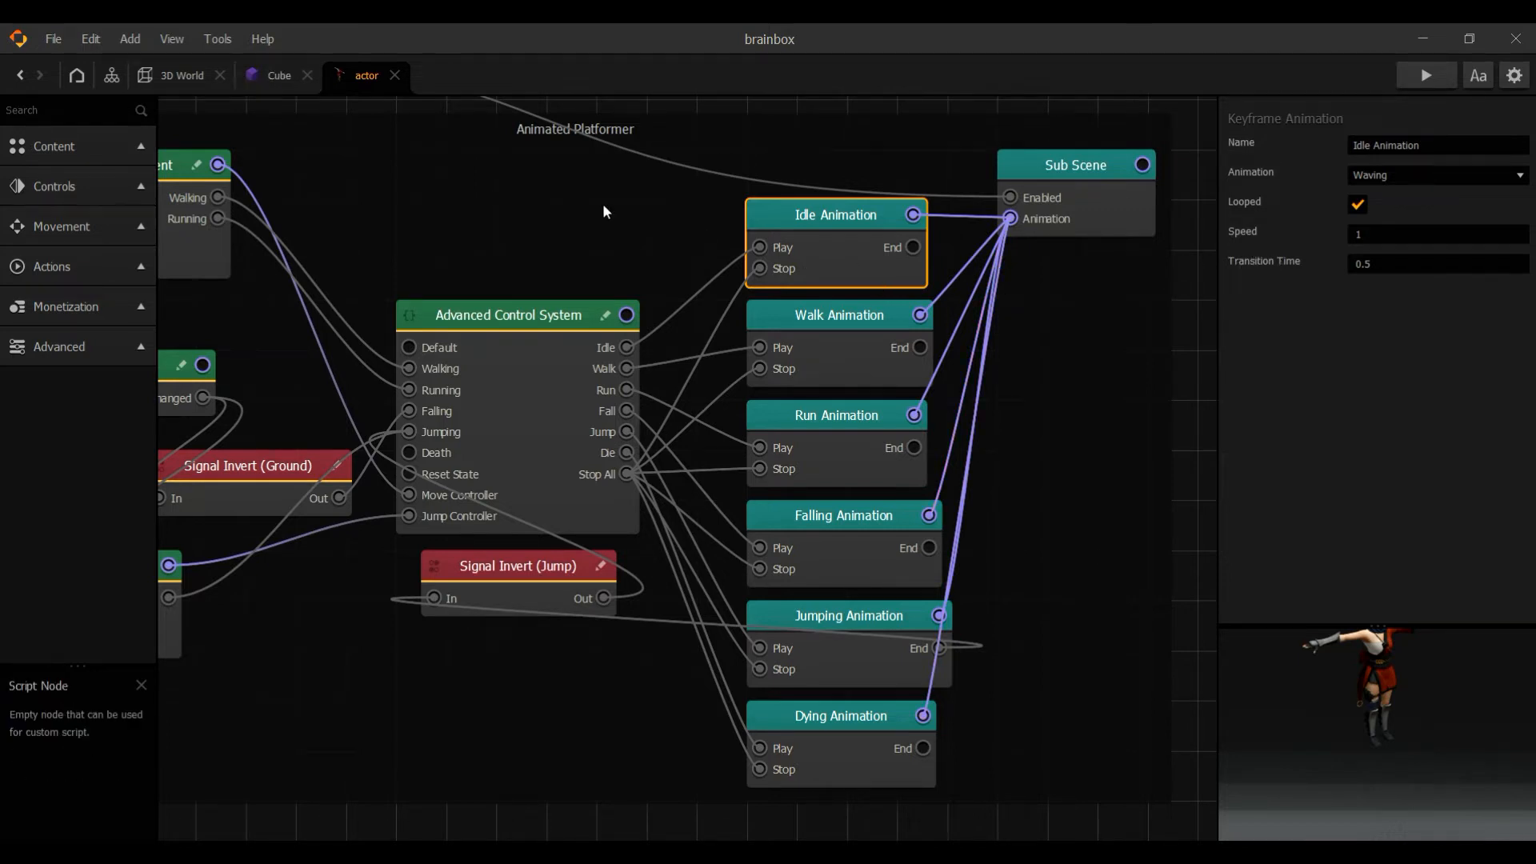
- Darken the purple color of the Cube's 3D Model and check the platform in the 3D World
{"action": "left_click", "coordinate": [281, 81]}
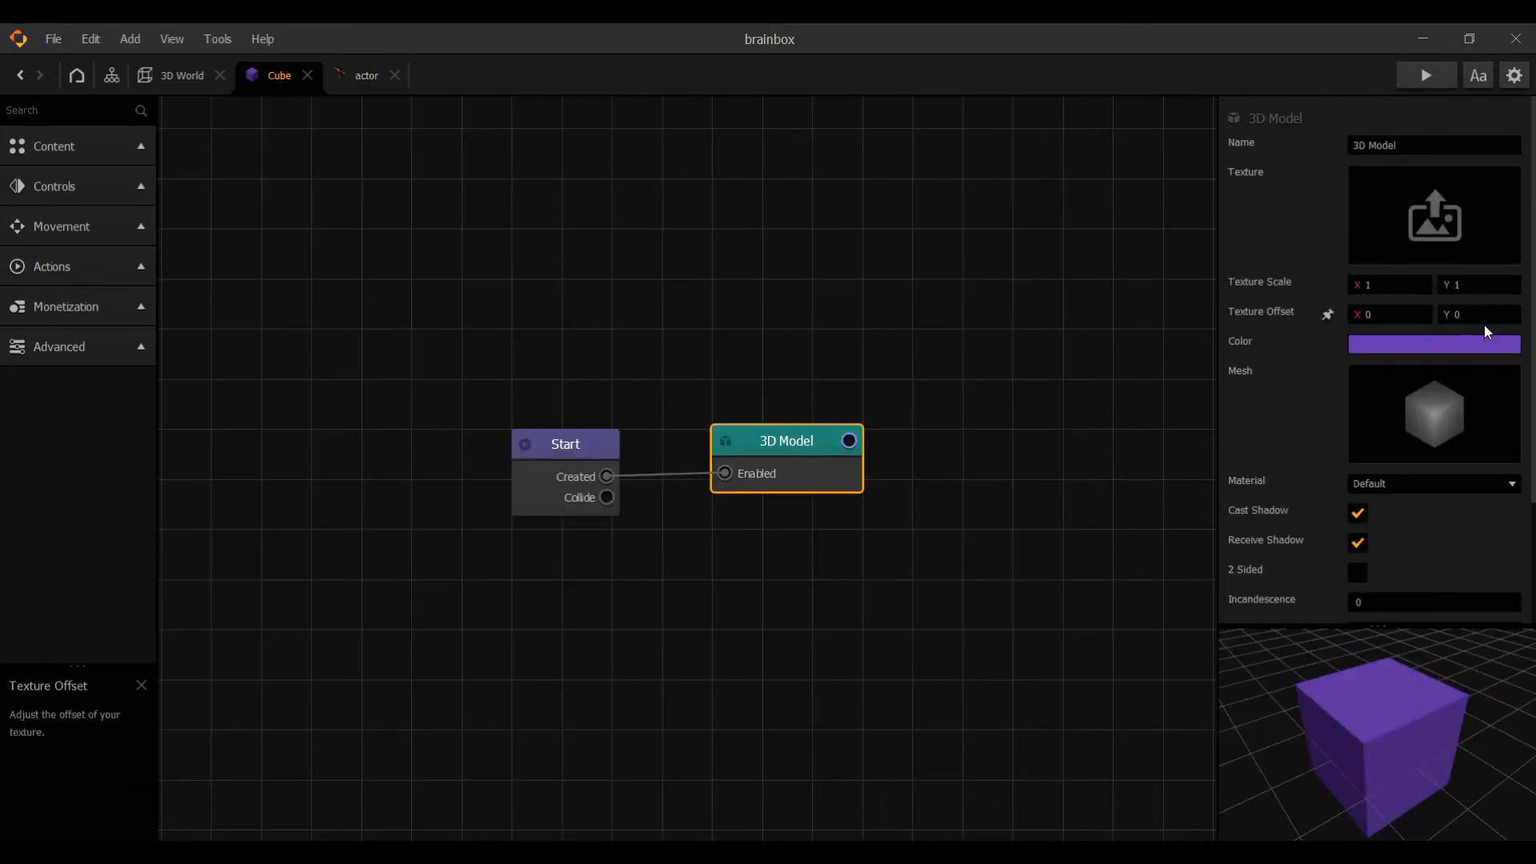
{"action": "left_click", "coordinate": [1444, 346]}
{"action": "left_click_drag", "start_coordinate": [961, 328], "coordinate": [959, 379]}
{"action": "left_click", "coordinate": [913, 595]}
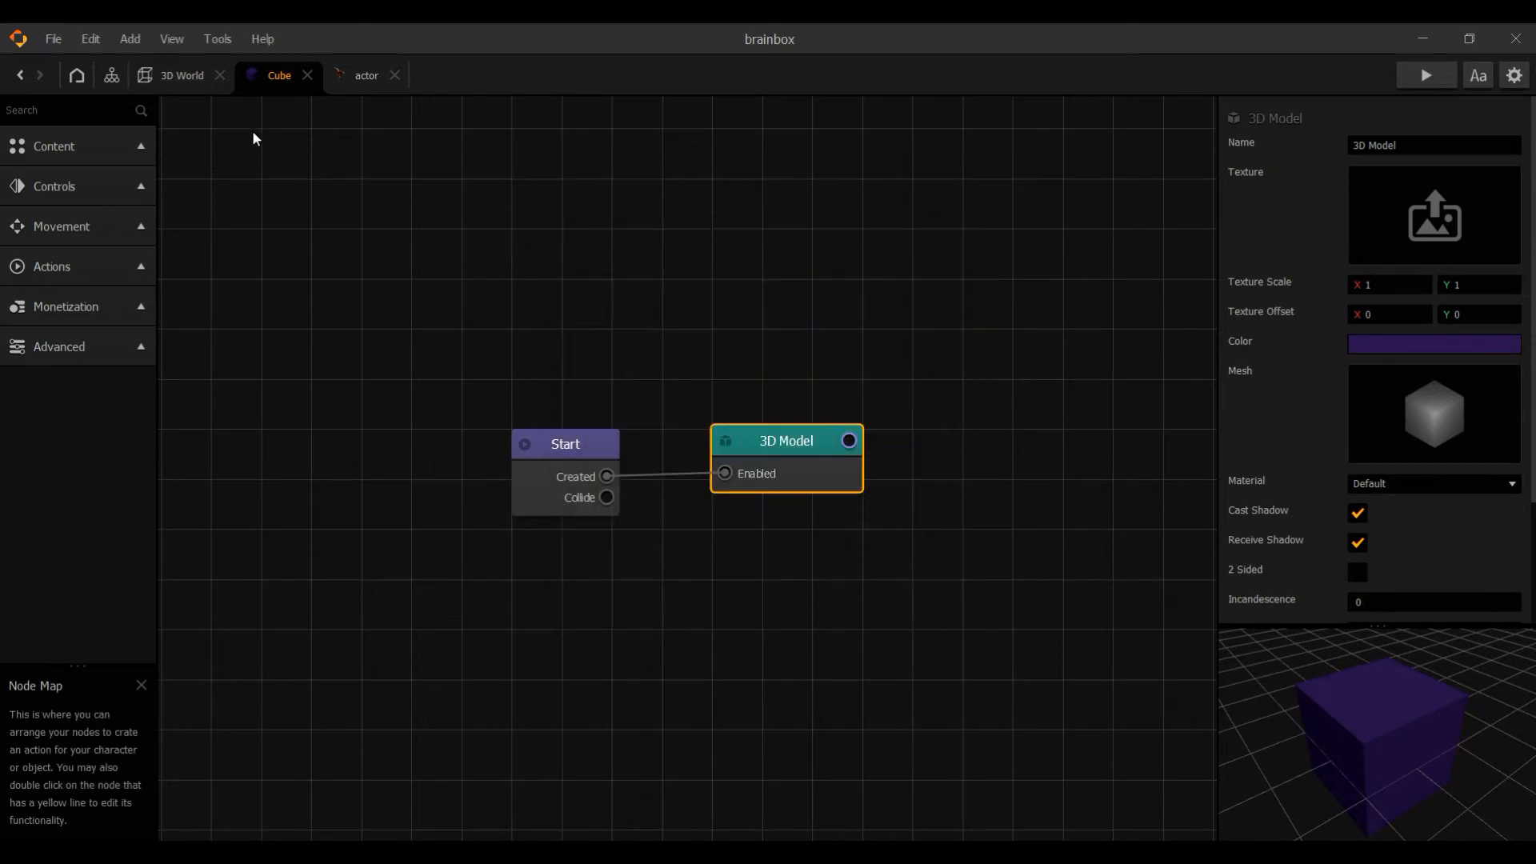
{"action": "left_click", "coordinate": [183, 75]}
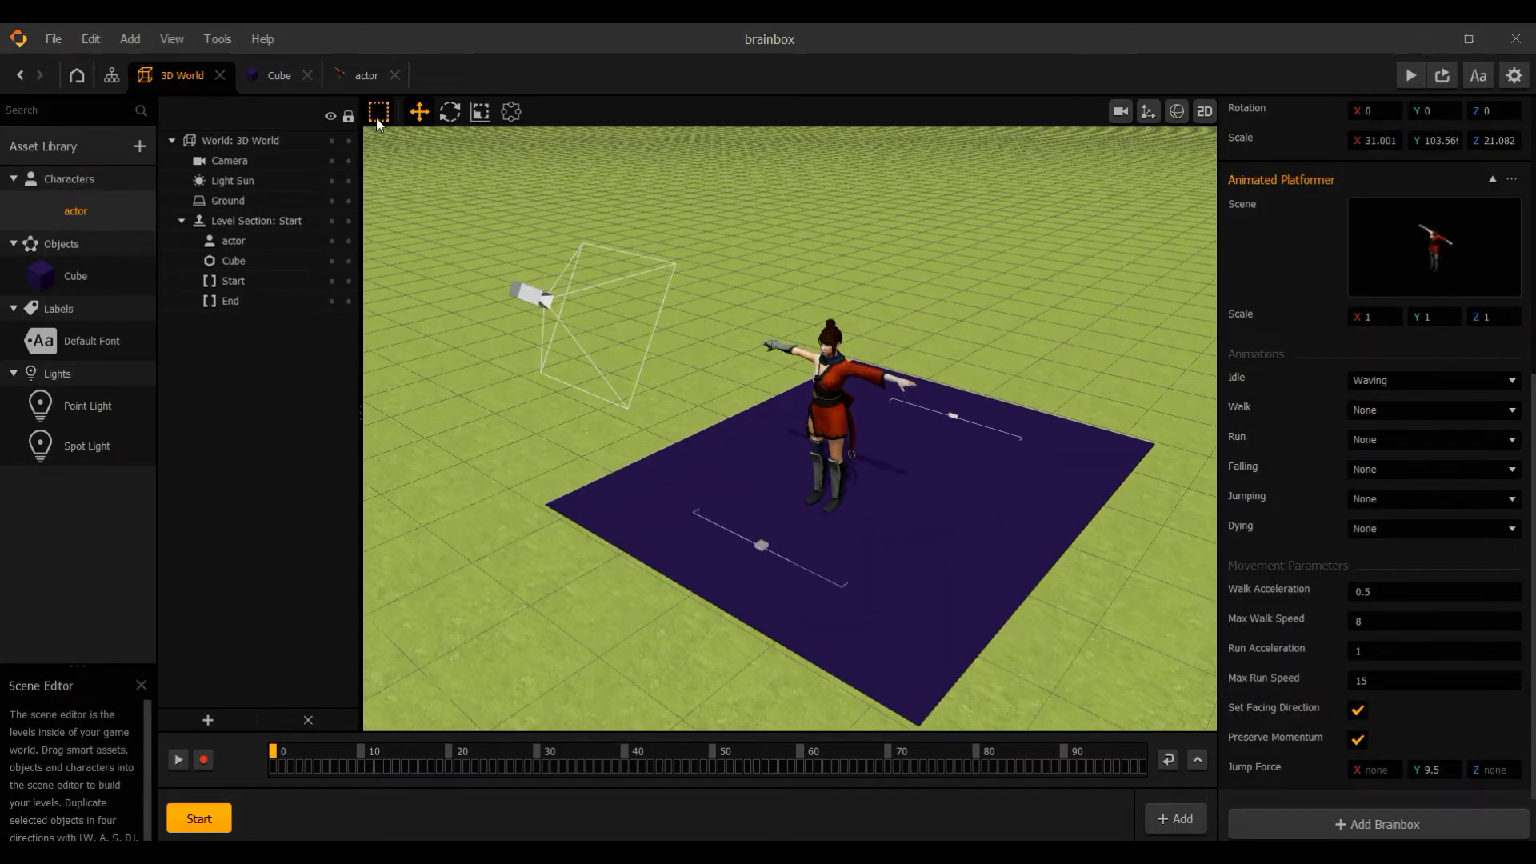
- Recolor the Cube's 3D Model to dark brown #3d3423 and check the platform in the 3D World
{"action": "left_click", "coordinate": [279, 75]}
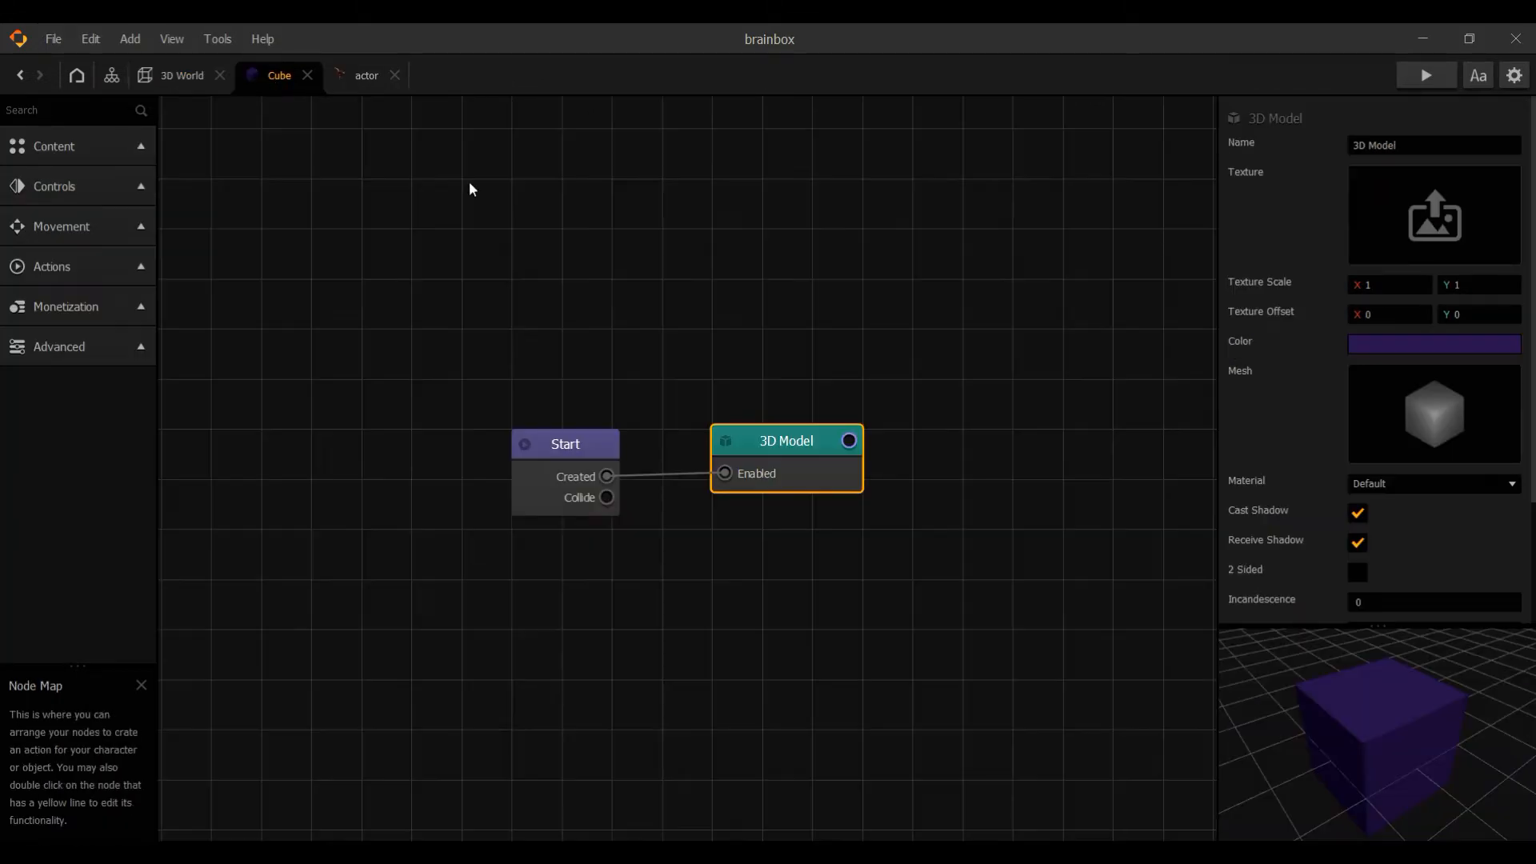
{"action": "left_click", "coordinate": [1394, 345]}
{"action": "left_click_drag", "start_coordinate": [803, 333], "coordinate": [957, 393]}
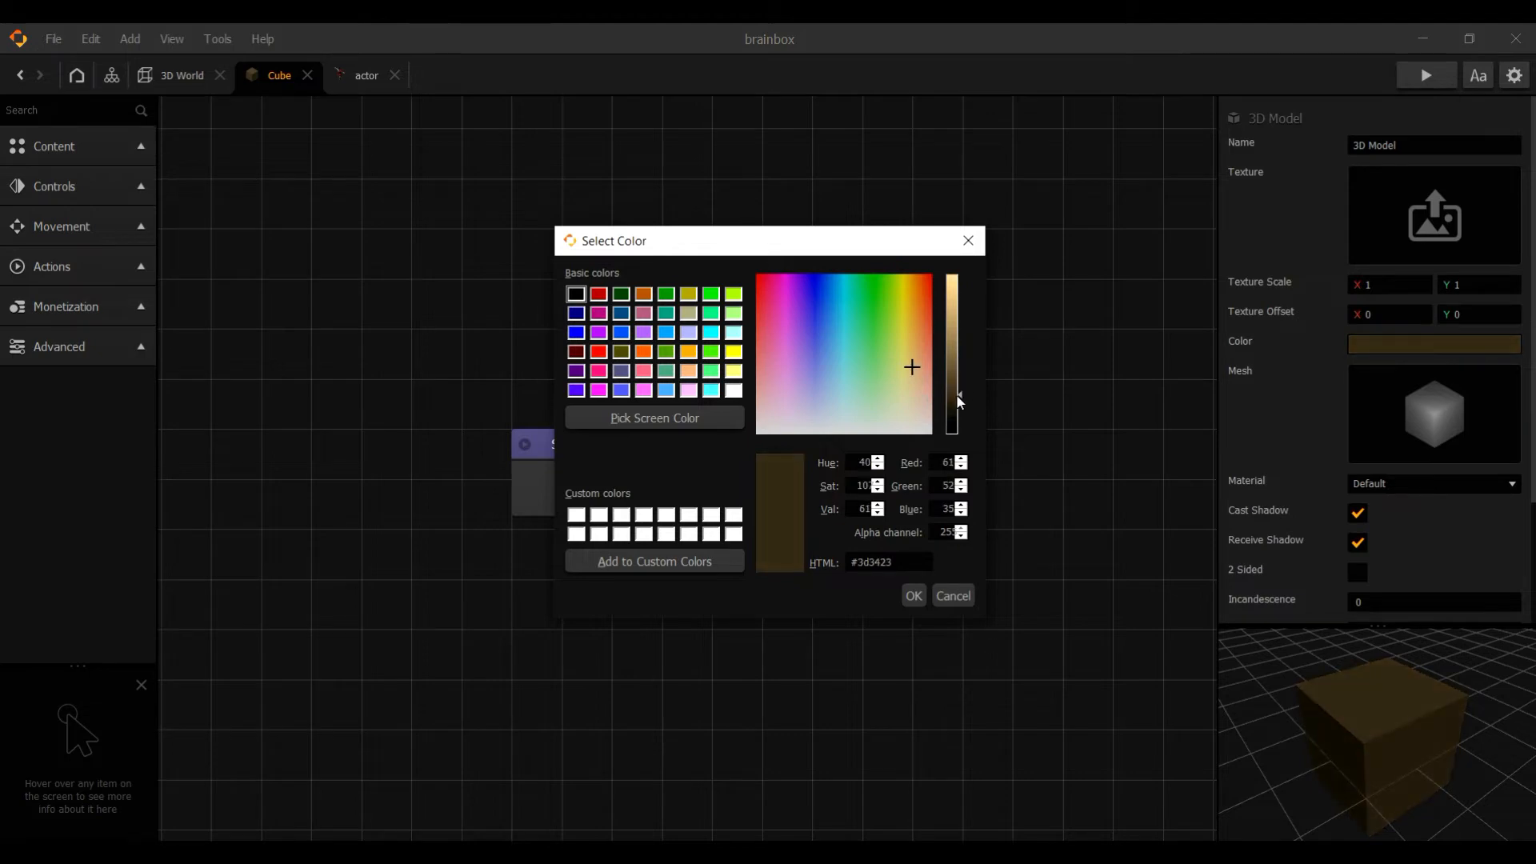
{"action": "left_click", "coordinate": [914, 595]}
{"action": "left_click", "coordinate": [186, 75]}
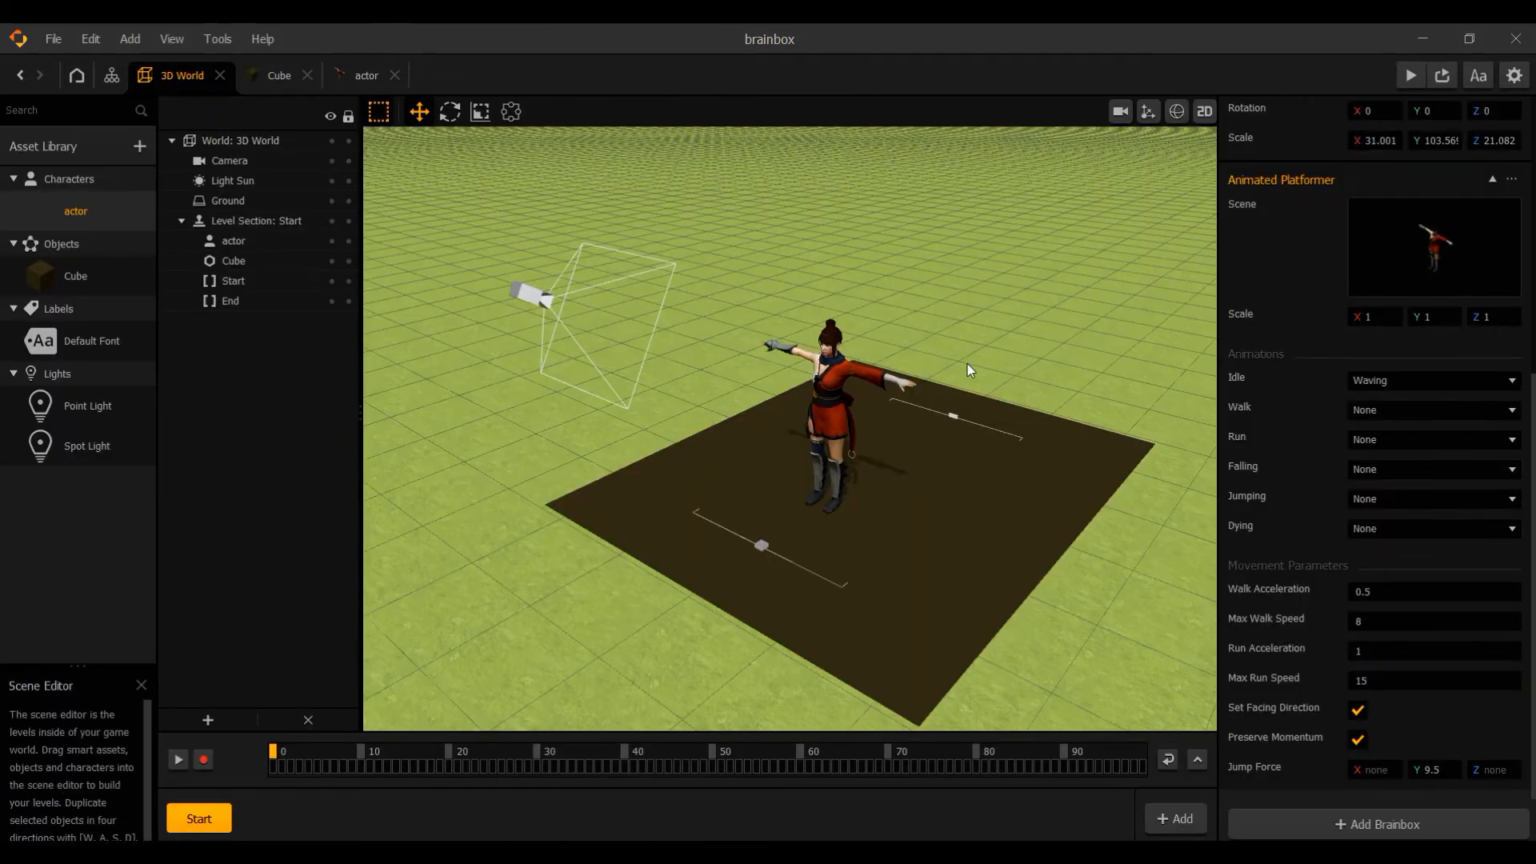
{"action": "scroll", "coordinate": [965, 392], "scroll_direction": "up", "scroll_amount": 2}
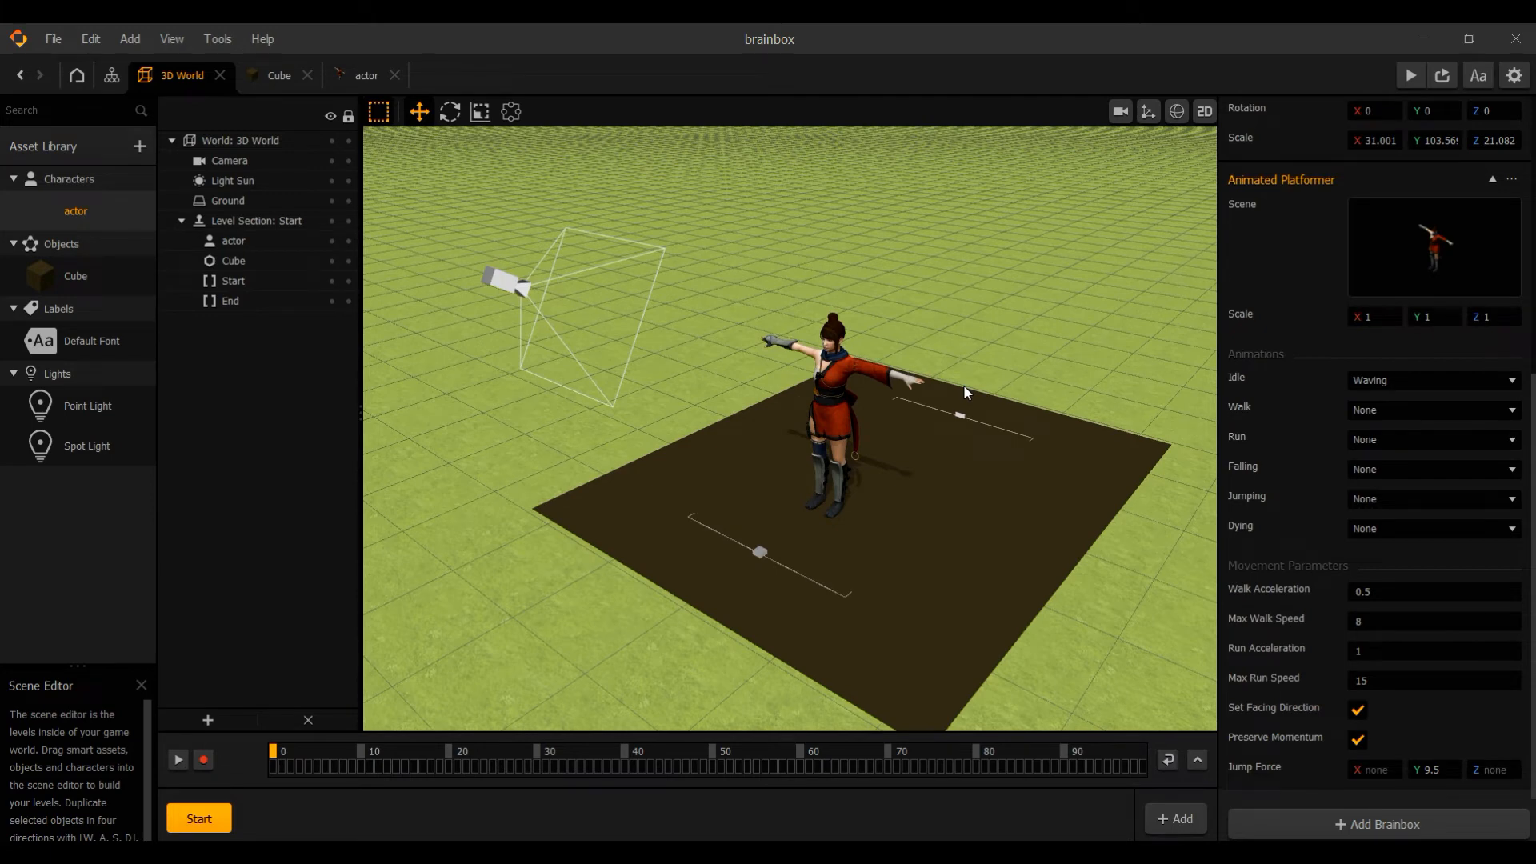
{"action": "scroll", "coordinate": [976, 395], "scroll_direction": "down", "scroll_amount": 2}
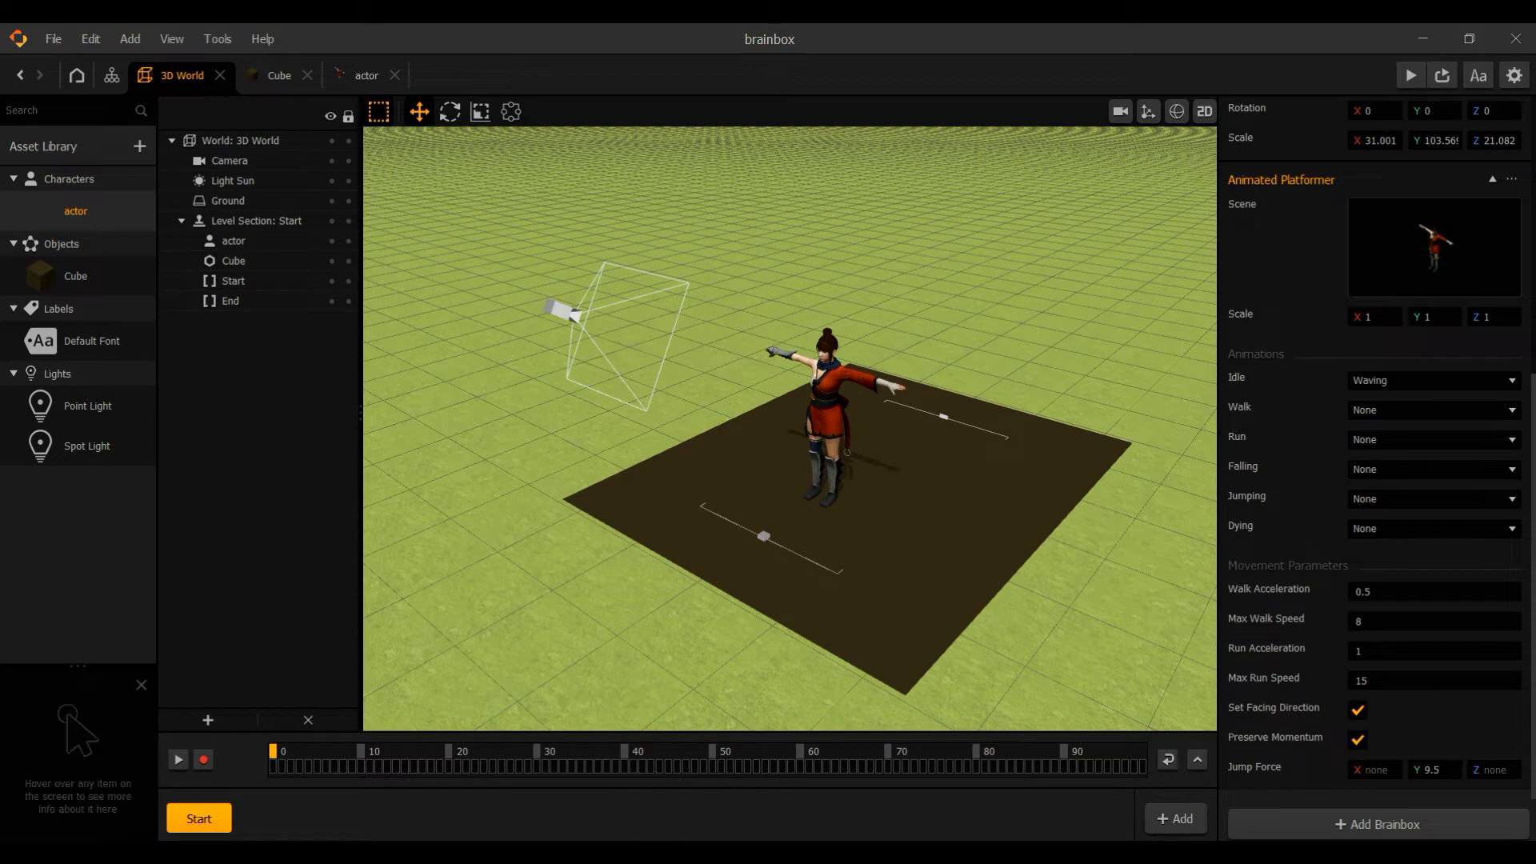
- Import Walking (1).fbx from the anim folder as a character, using Add Animation on the existing Waving skeleton
{"action": "left_click", "coordinate": [620, 821]}
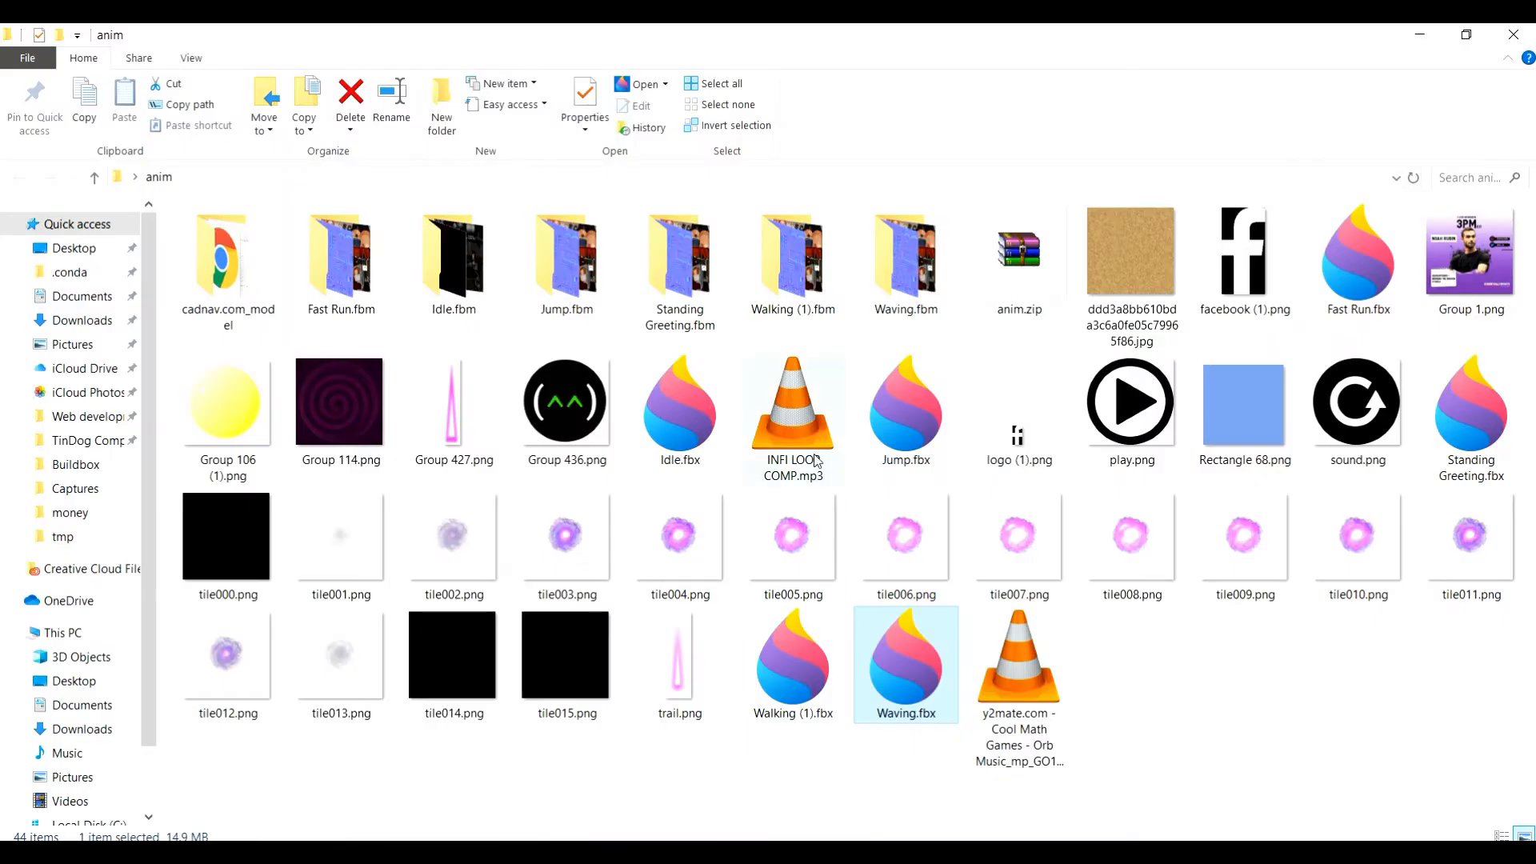
{"action": "left_click", "coordinate": [1357, 278]}
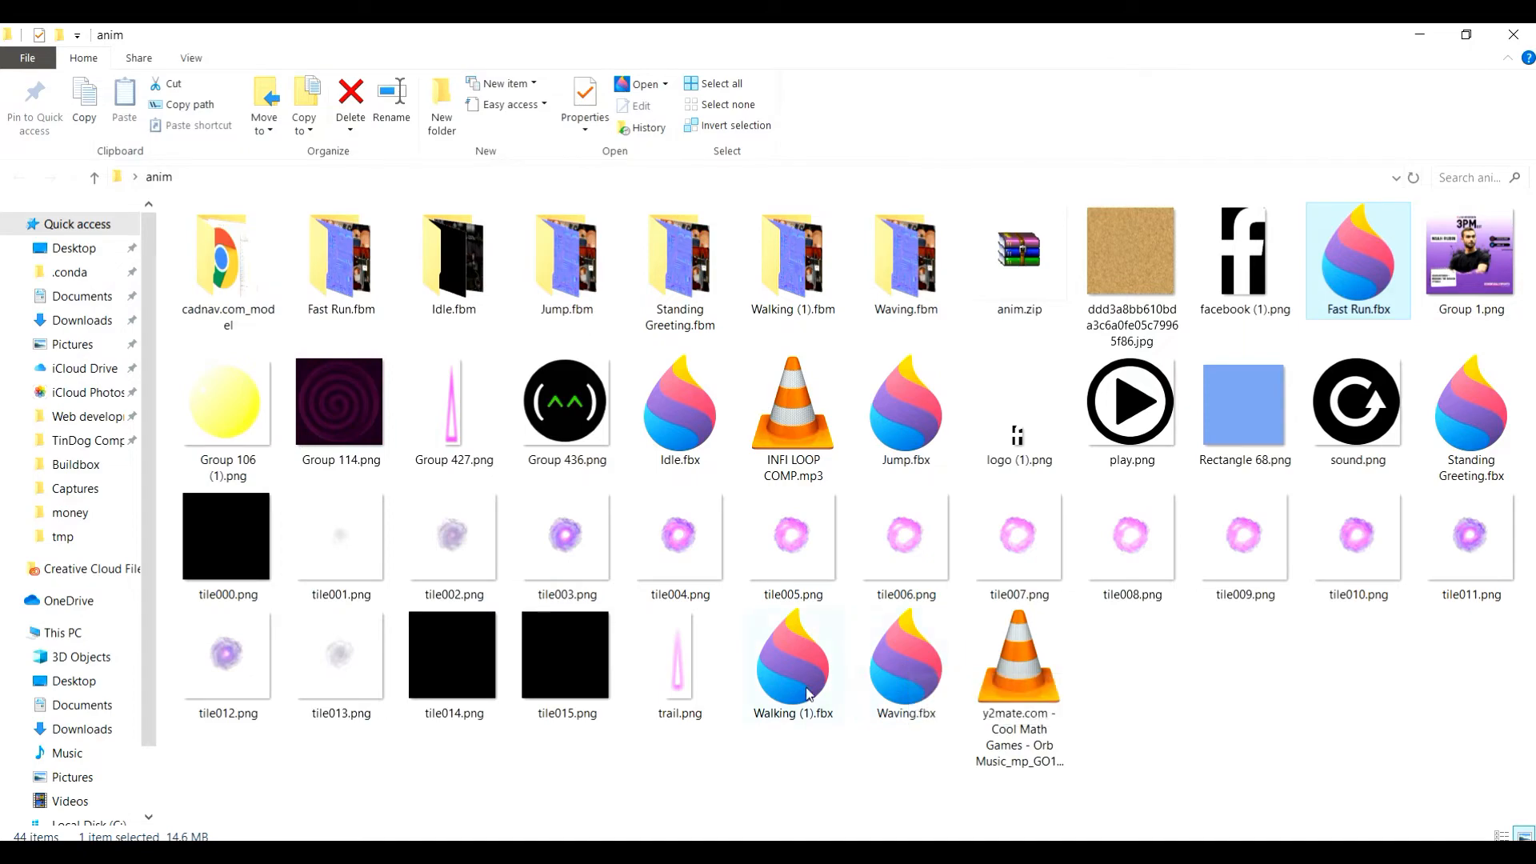
{"action": "left_click_drag", "start_coordinate": [806, 693], "coordinate": [643, 497]}
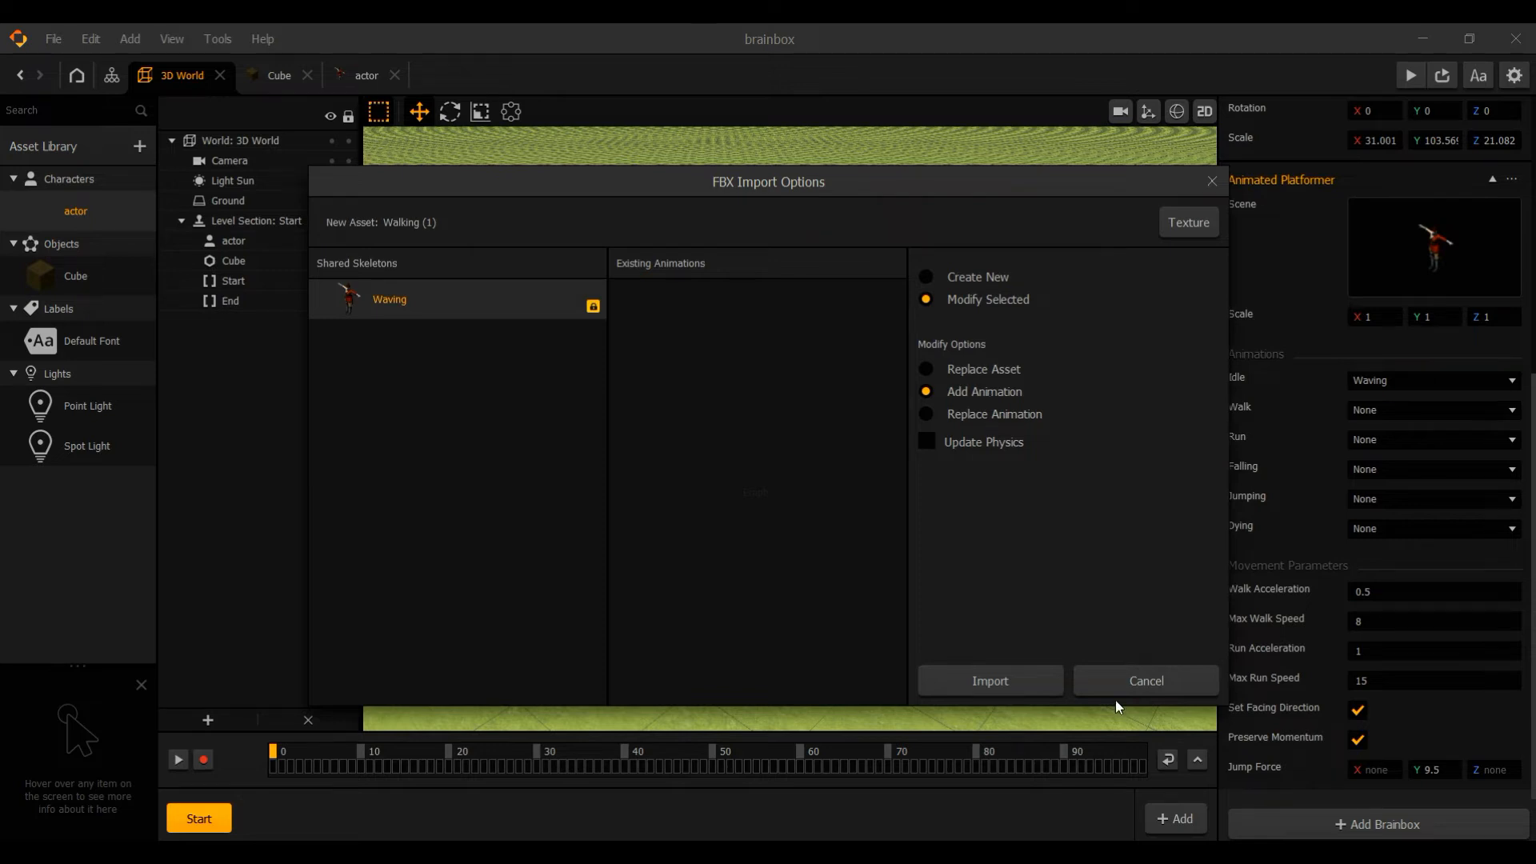
{"action": "left_click", "coordinate": [1003, 680]}
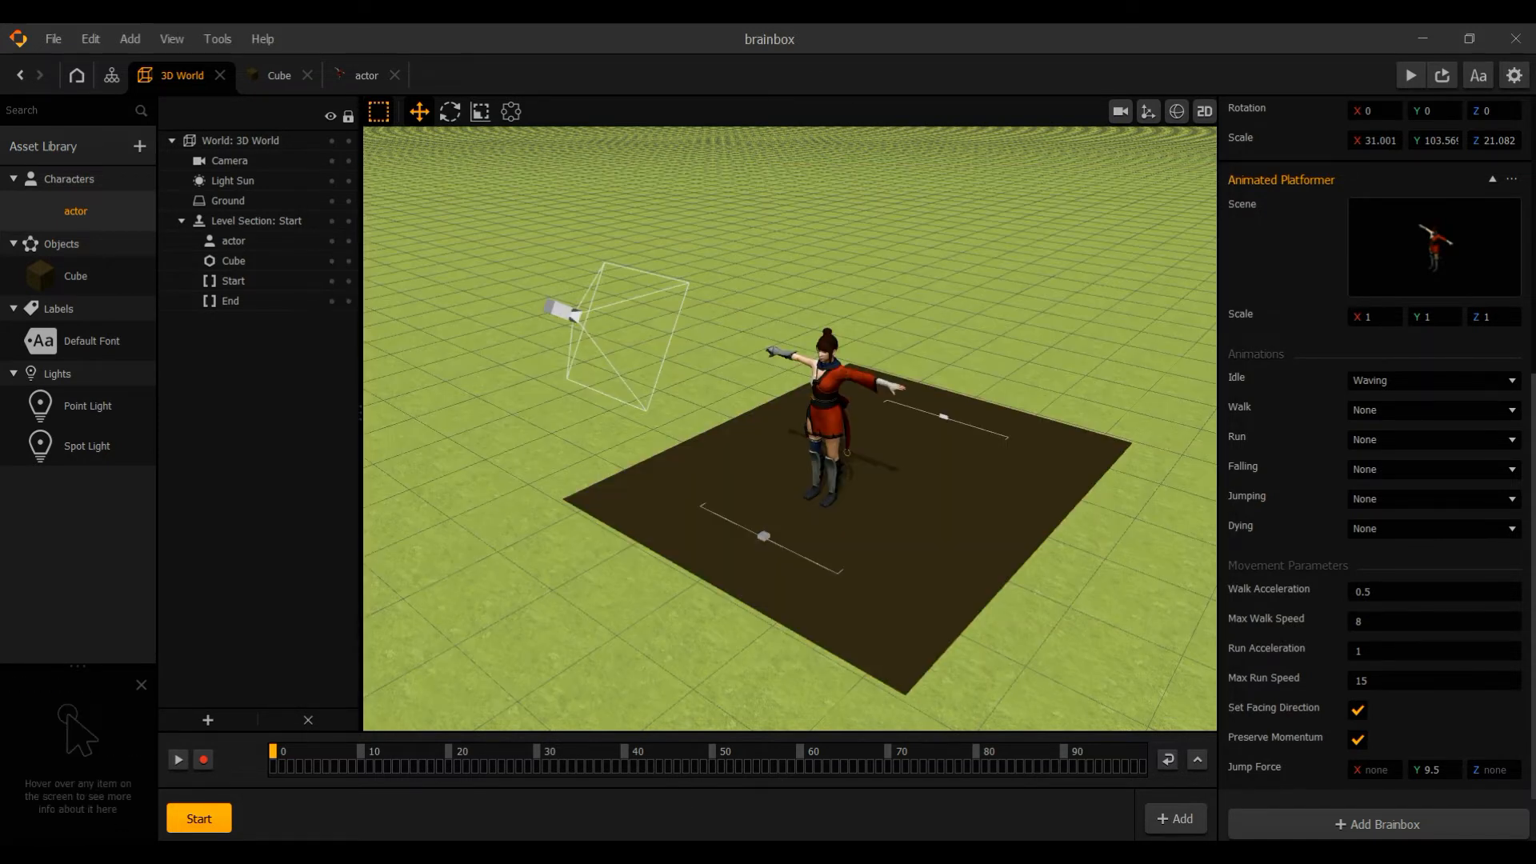
- Import Fast Run.fbx as a character file, adding its animation to the shared Waving skeleton
{"action": "left_click", "coordinate": [632, 800]}
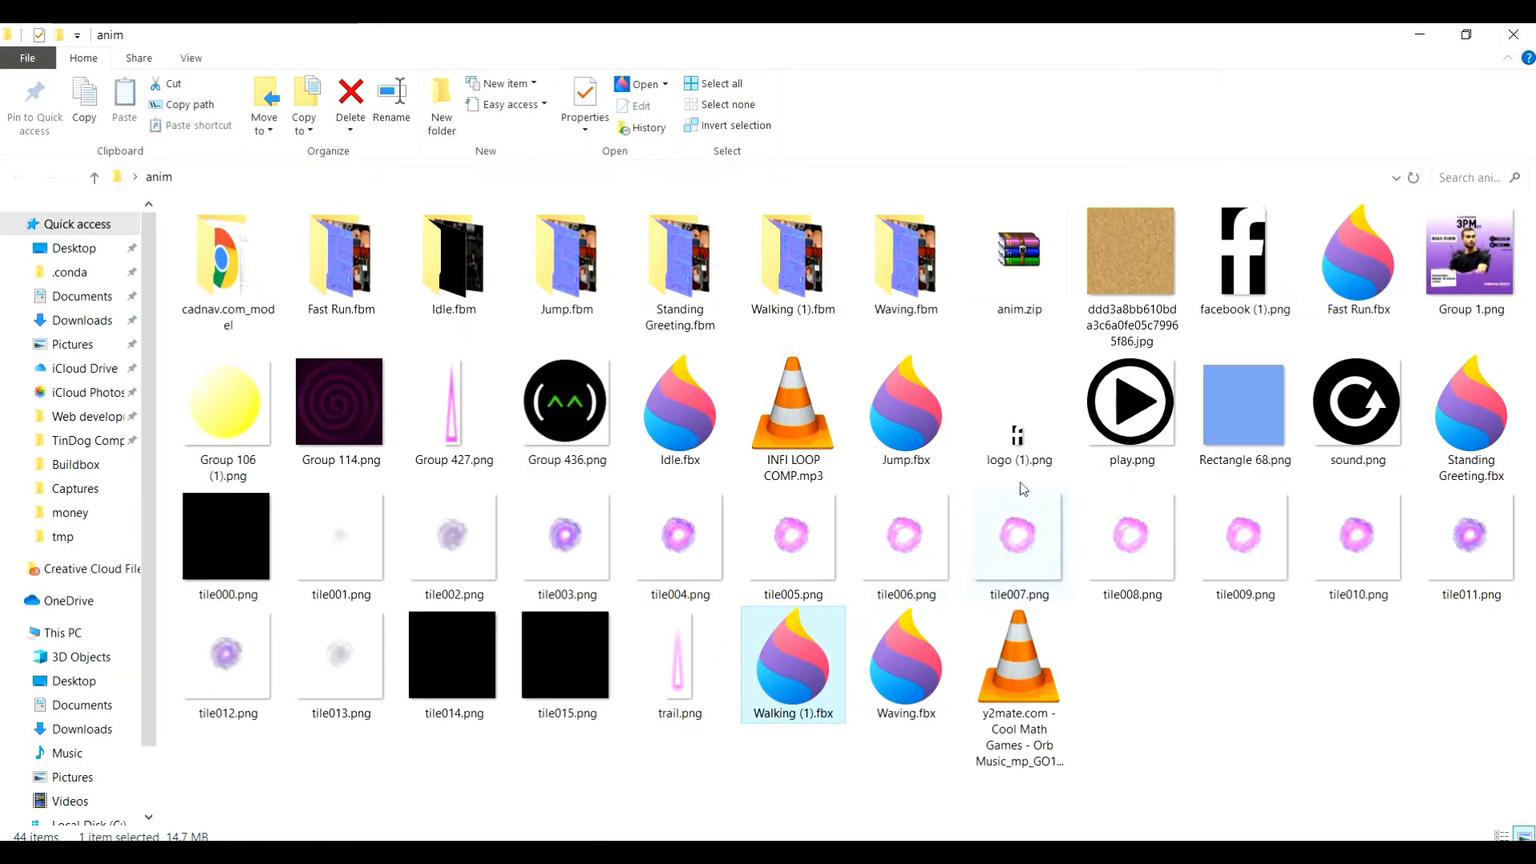
{"action": "left_click_drag", "start_coordinate": [1340, 272], "coordinate": [621, 512]}
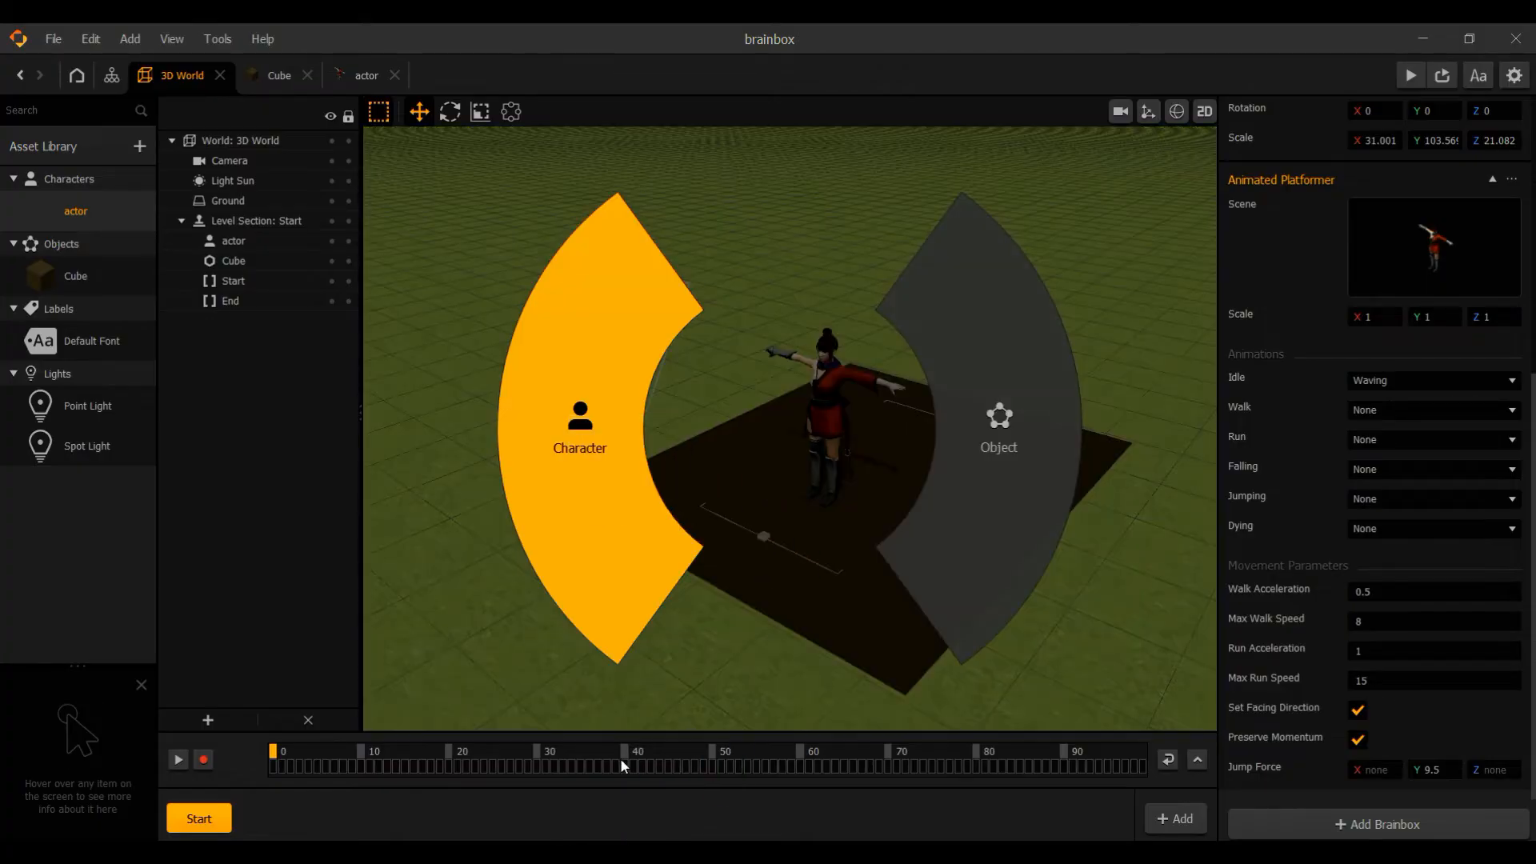
{"action": "left_click_drag", "start_coordinate": [622, 764], "coordinate": [622, 765]}
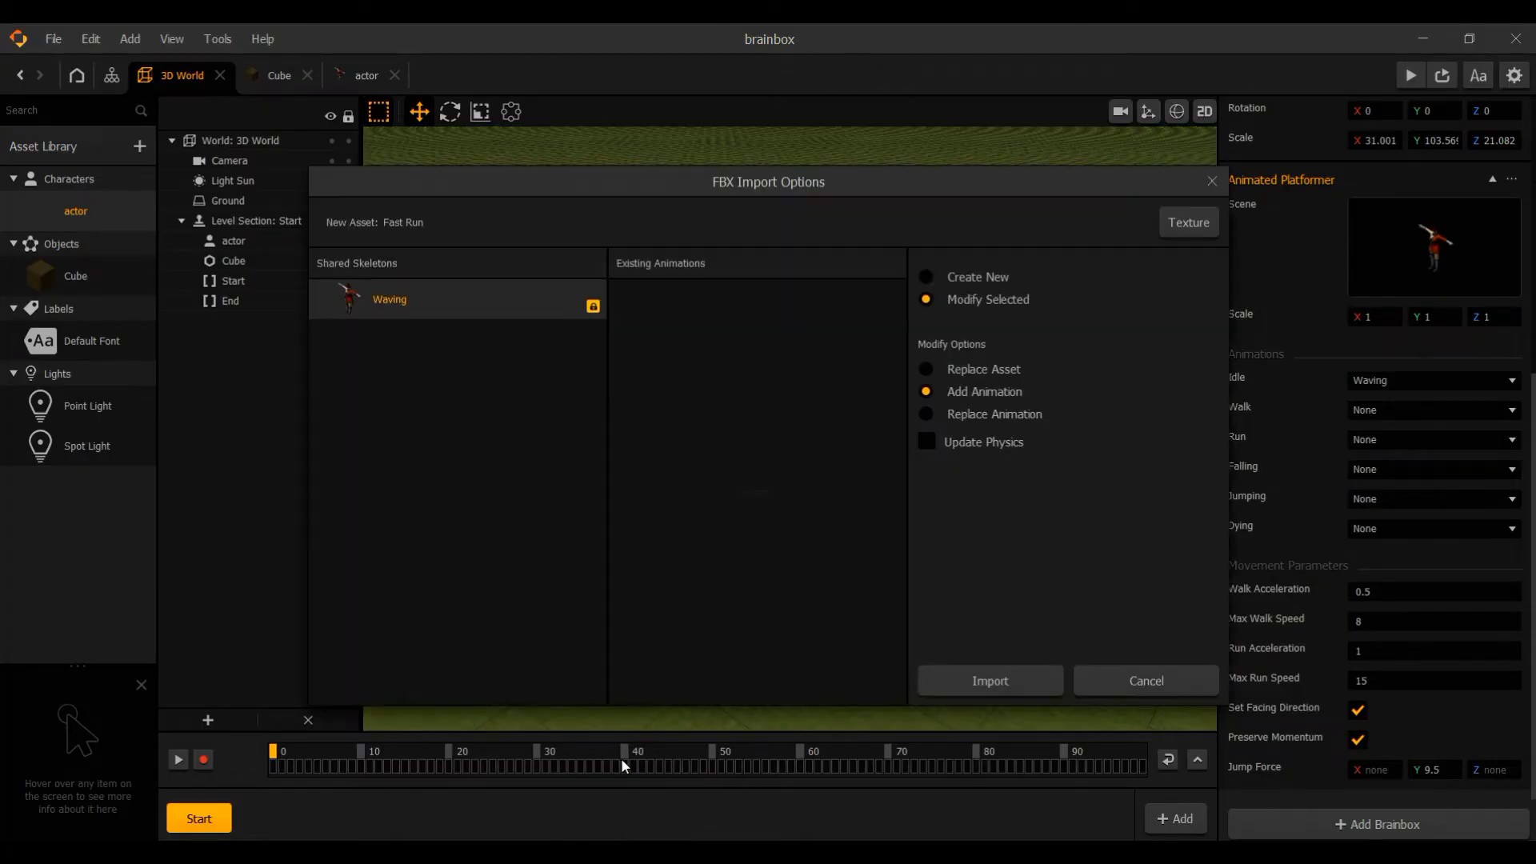
{"action": "left_click", "coordinate": [1024, 684]}
- Import Jump.fbx as a character file, adding its animation to the shared Waving skeleton, and return to the 3D World
{"action": "mouse_move", "coordinate": [521, 853]}
{"action": "left_click", "coordinate": [580, 796]}
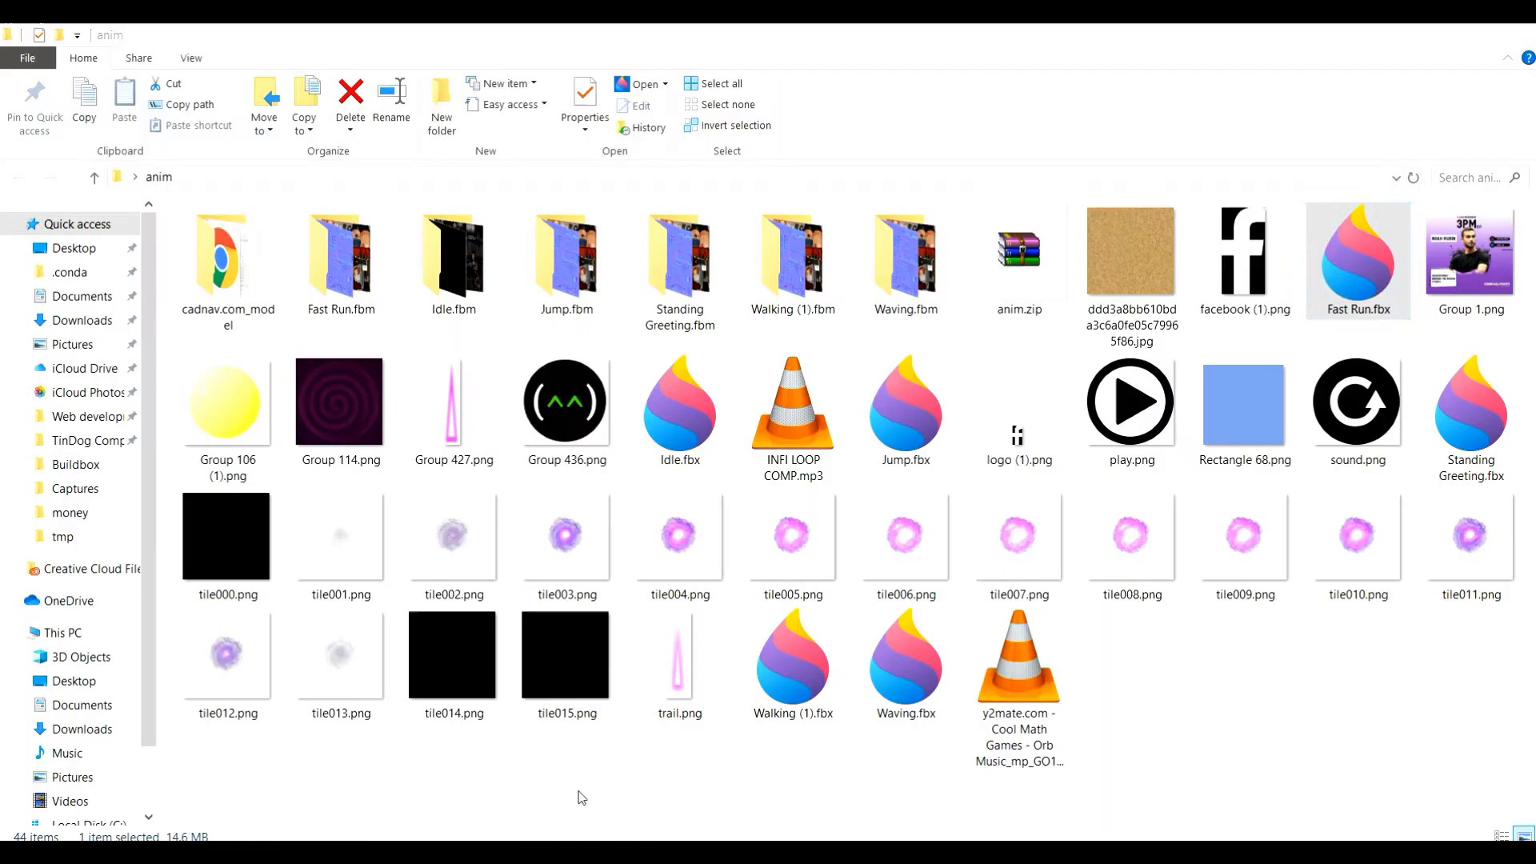
{"action": "left_click_drag", "start_coordinate": [872, 424], "coordinate": [574, 529]}
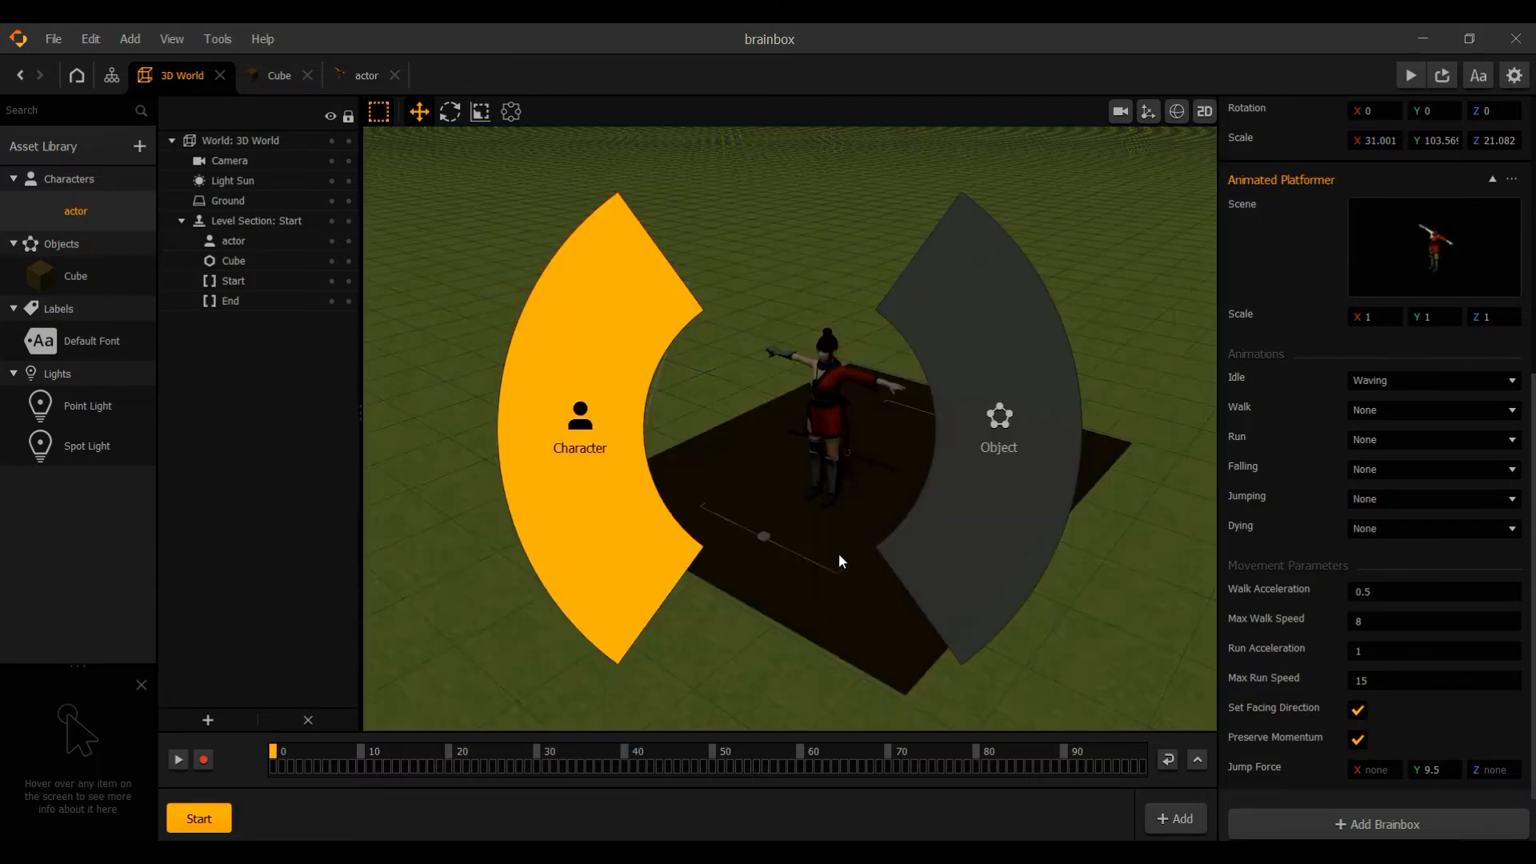
{"action": "left_click_drag", "start_coordinate": [875, 510], "coordinate": [875, 511]}
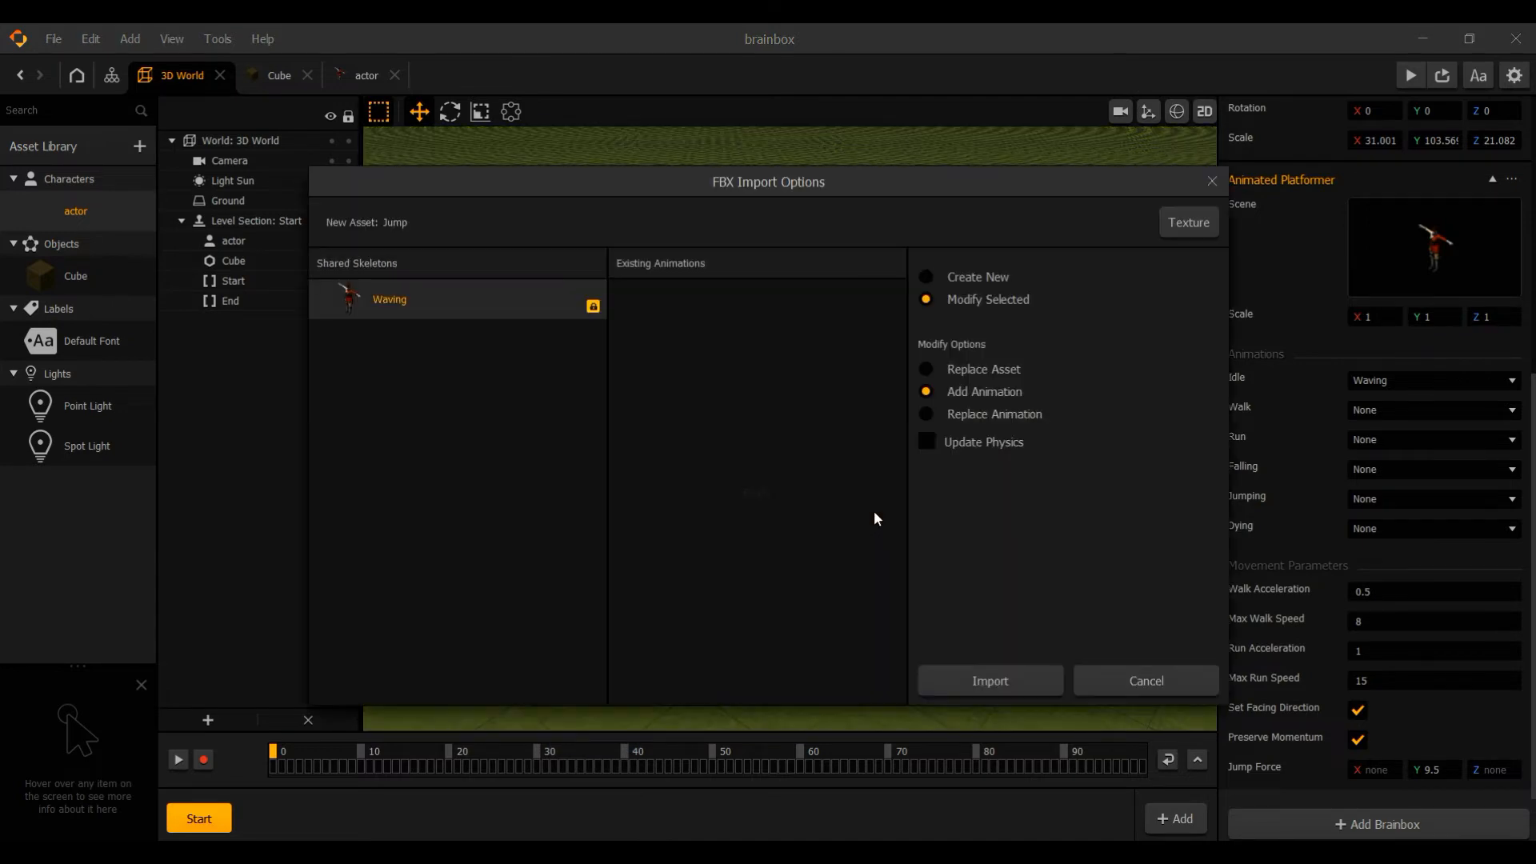
{"action": "left_click", "coordinate": [980, 677]}
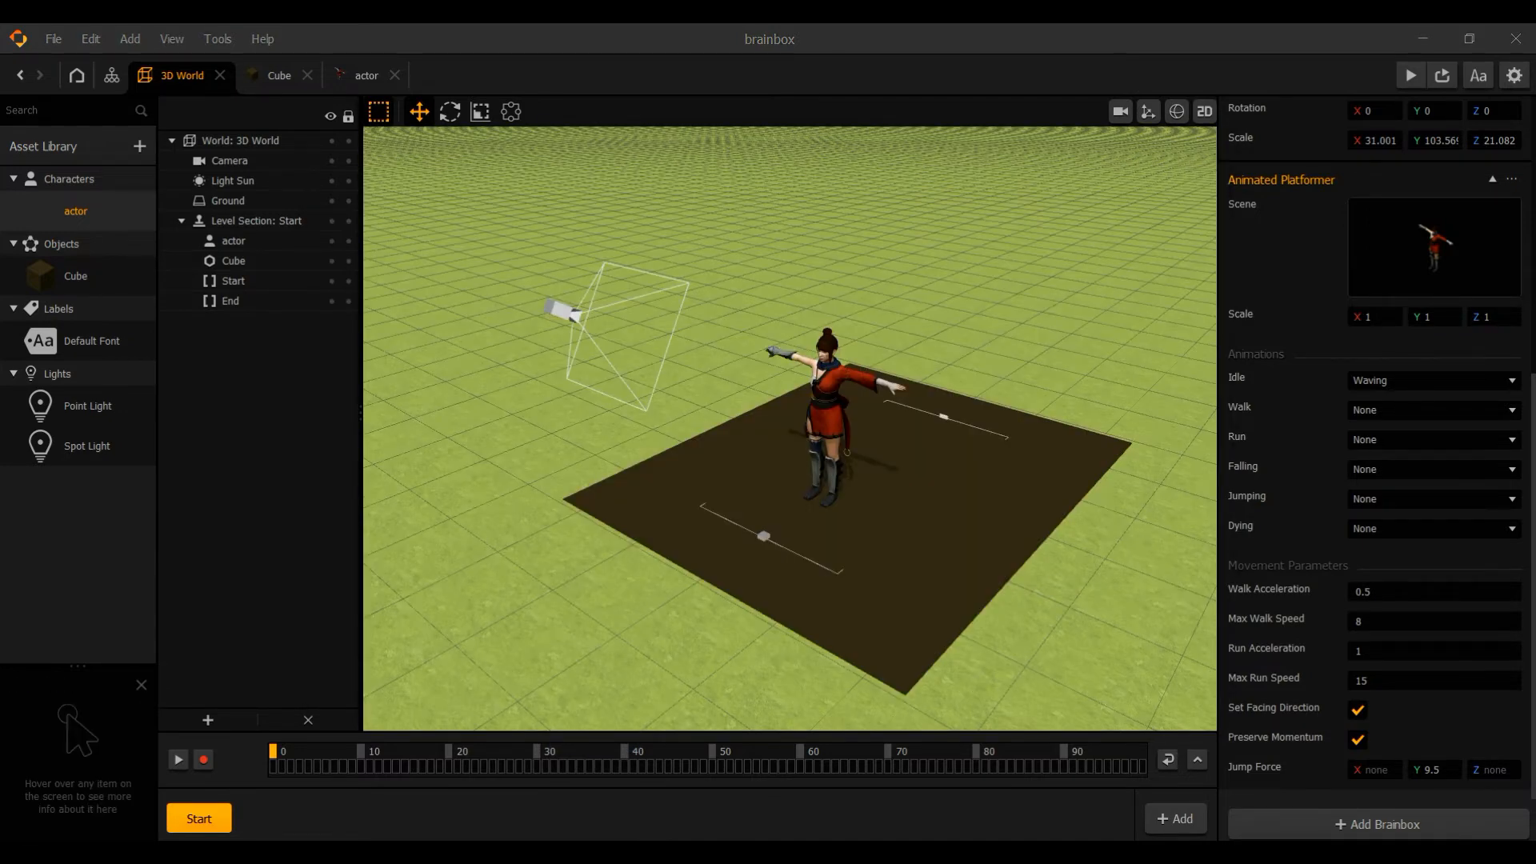
{"action": "mouse_move", "coordinate": [521, 836]}
{"action": "left_click", "coordinate": [621, 780]}
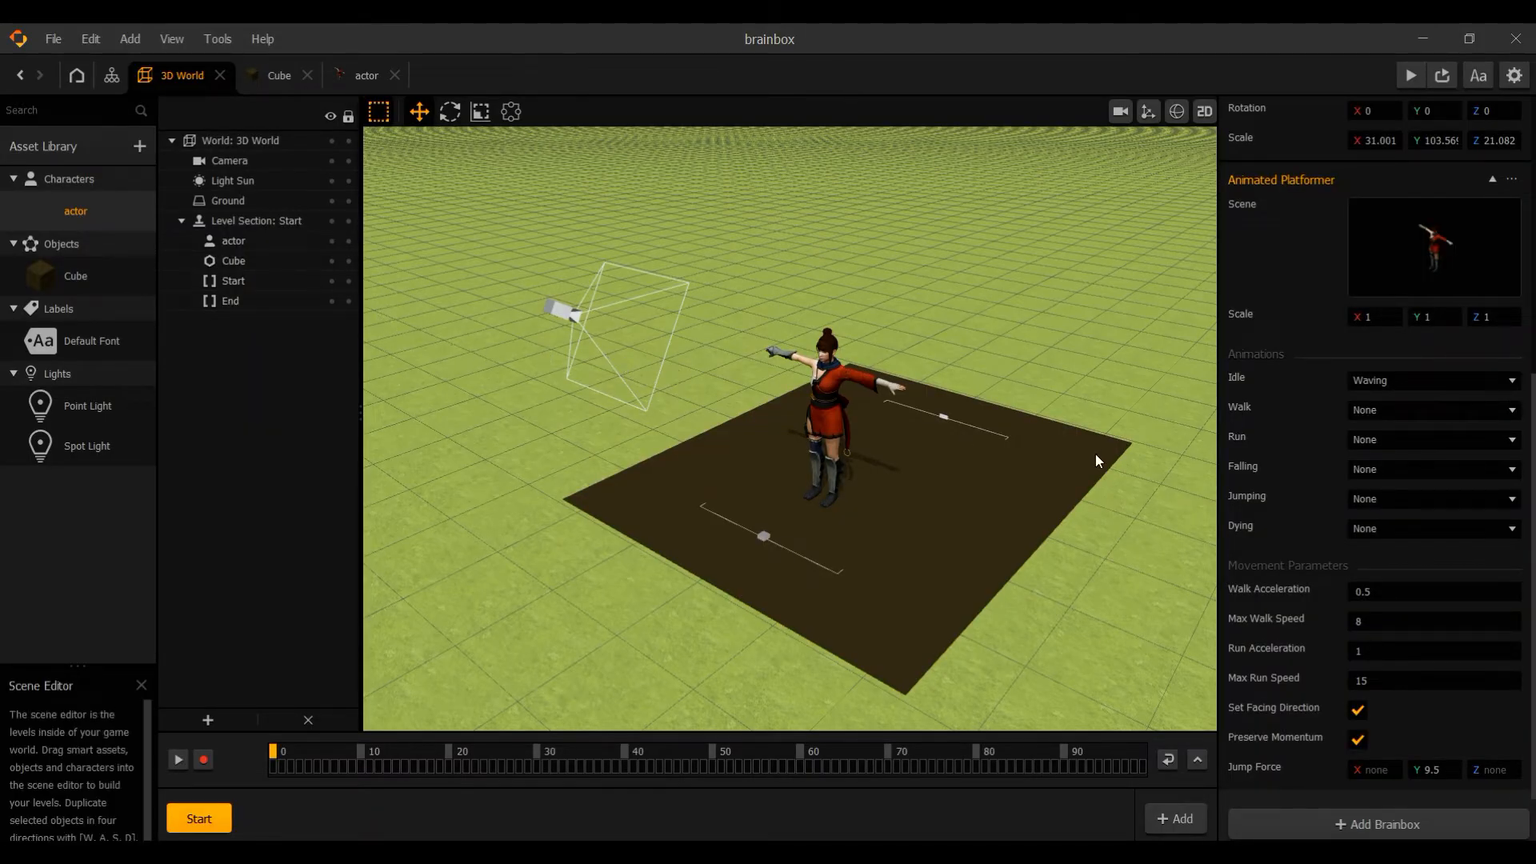
- Set the Walk Animation node in the actor's node map to the Walking (1) animation
{"action": "left_click", "coordinate": [1413, 413]}
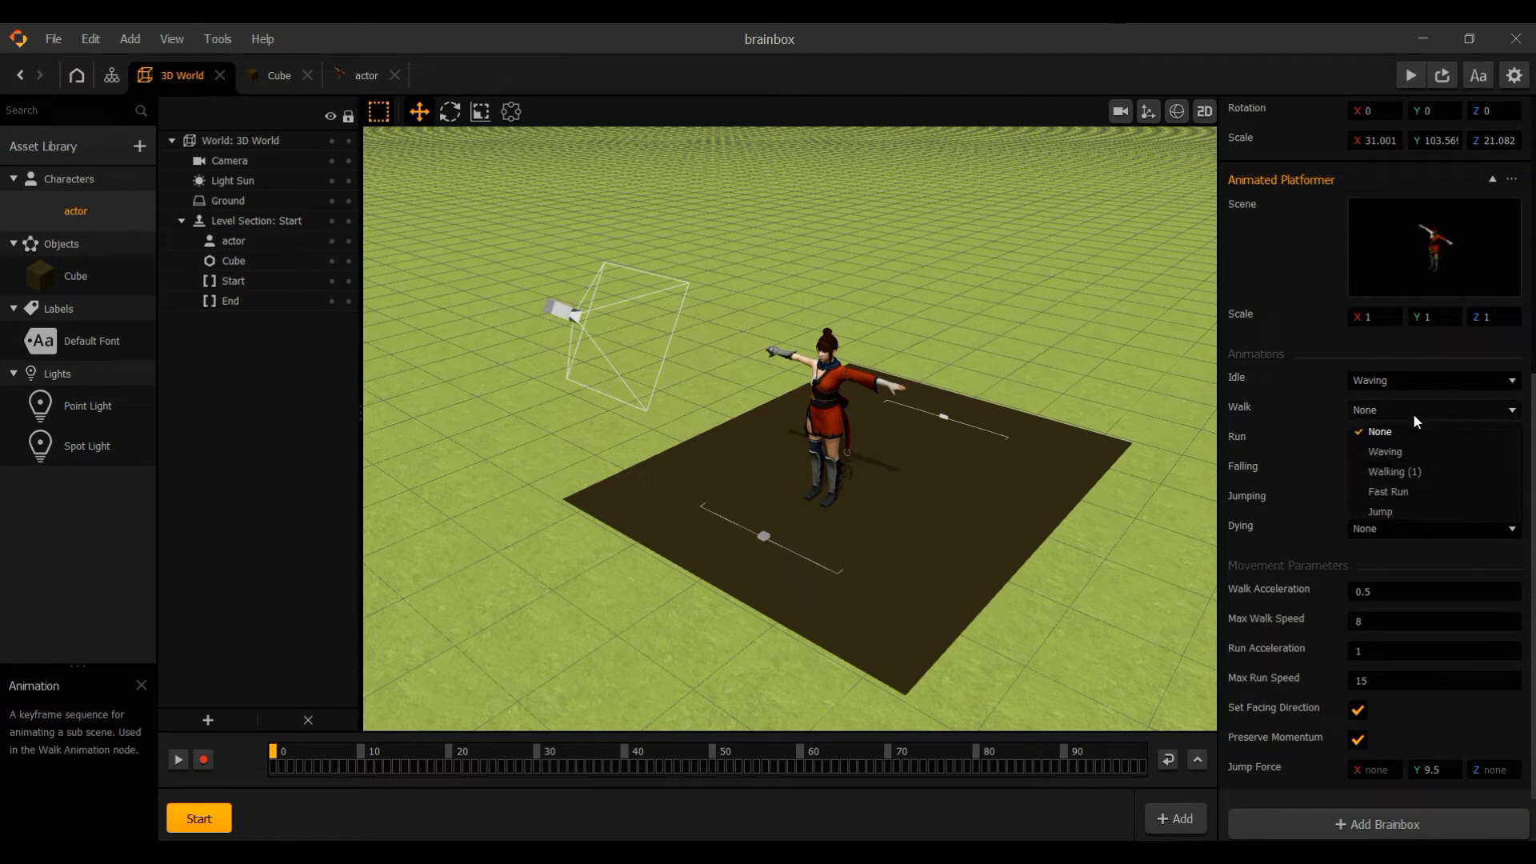
{"action": "left_click", "coordinate": [1412, 413]}
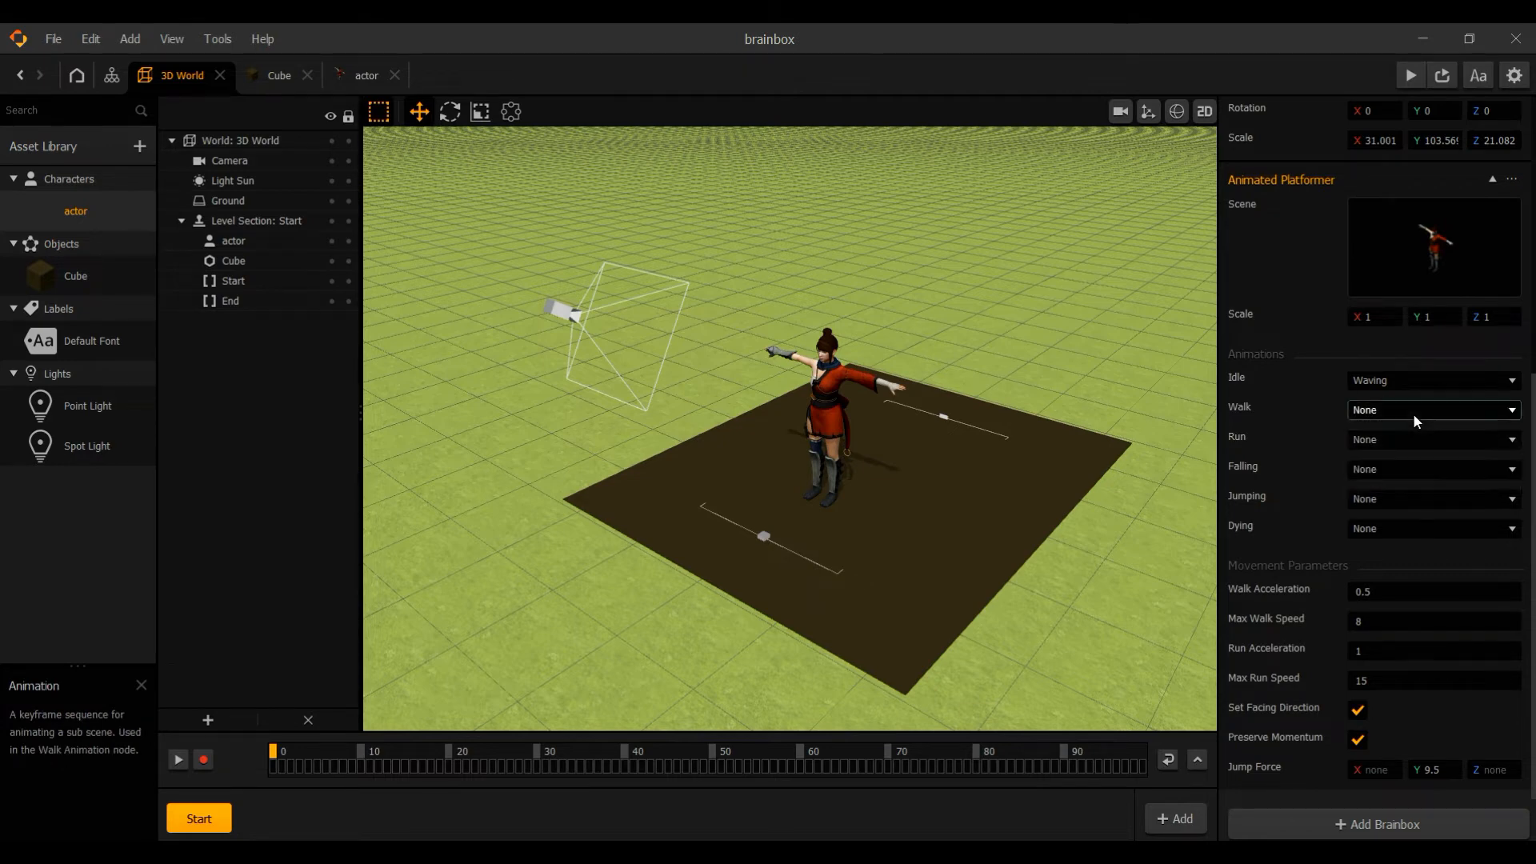
{"action": "left_click", "coordinate": [334, 74]}
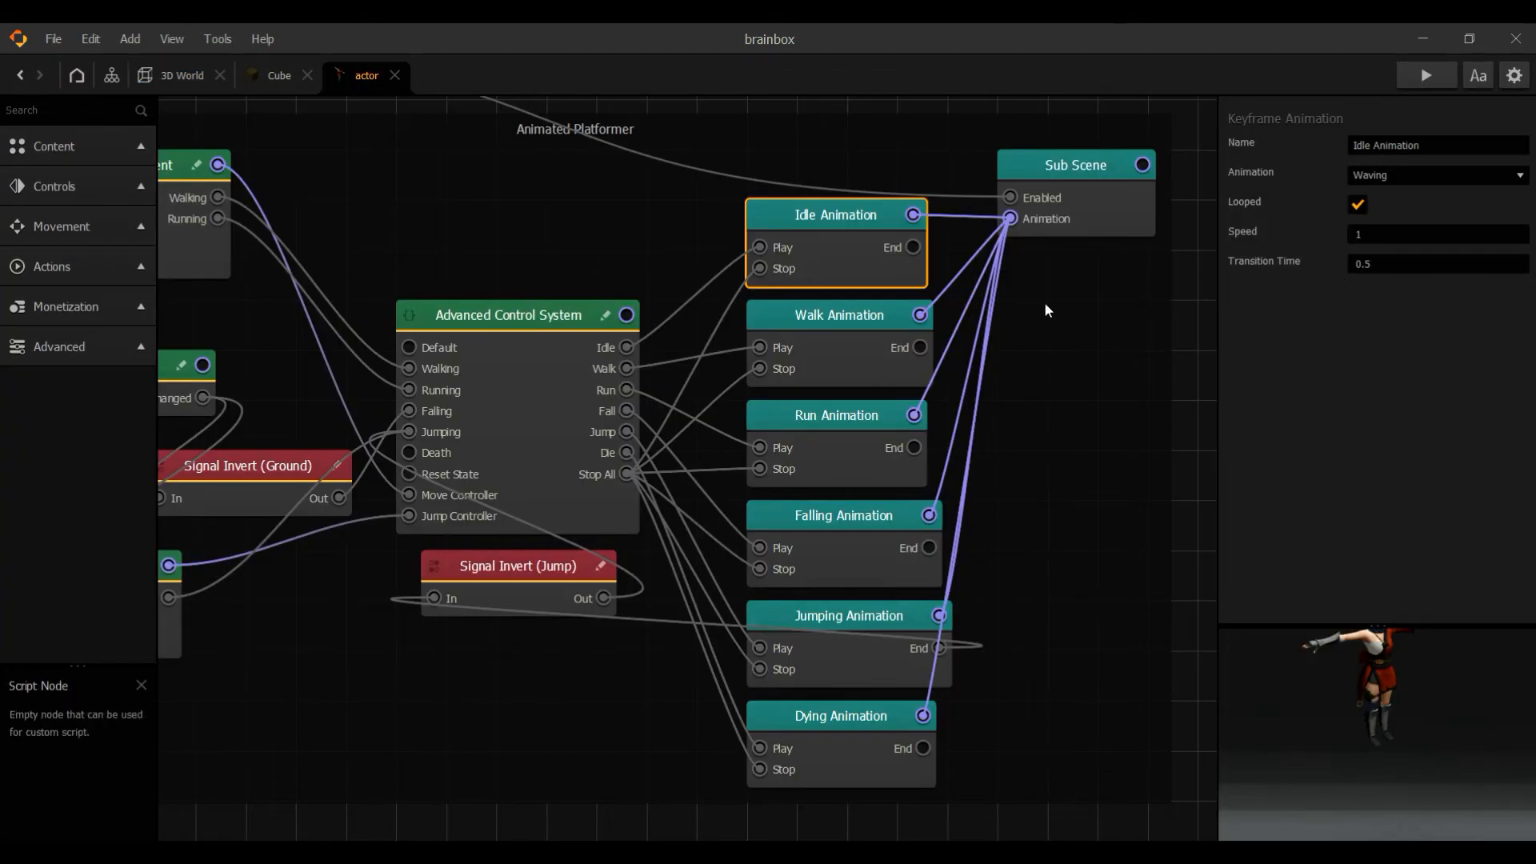
{"action": "left_click", "coordinate": [823, 332]}
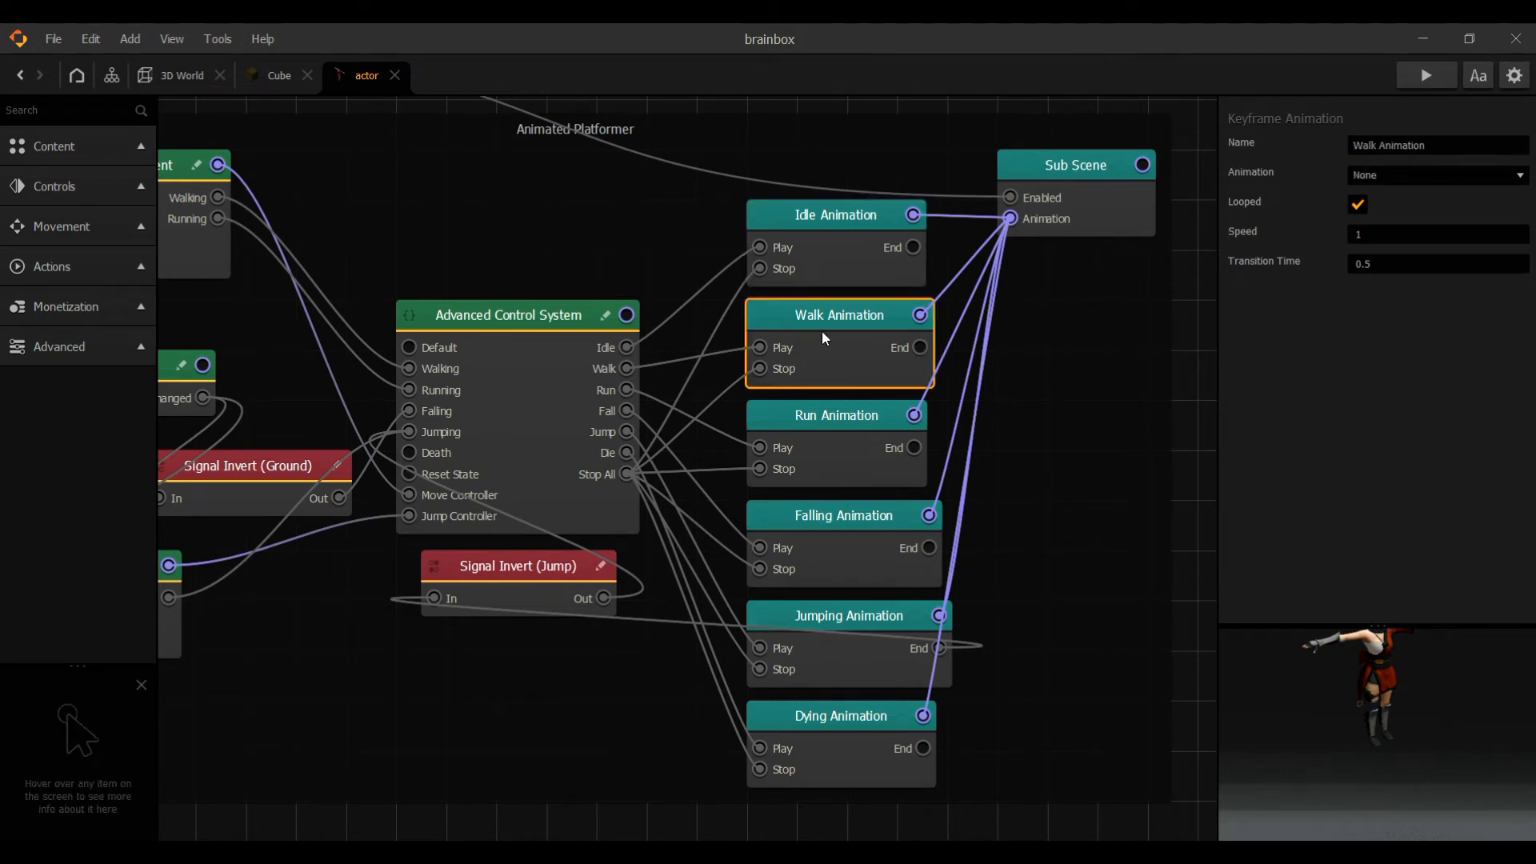
{"action": "left_click", "coordinate": [1395, 169]}
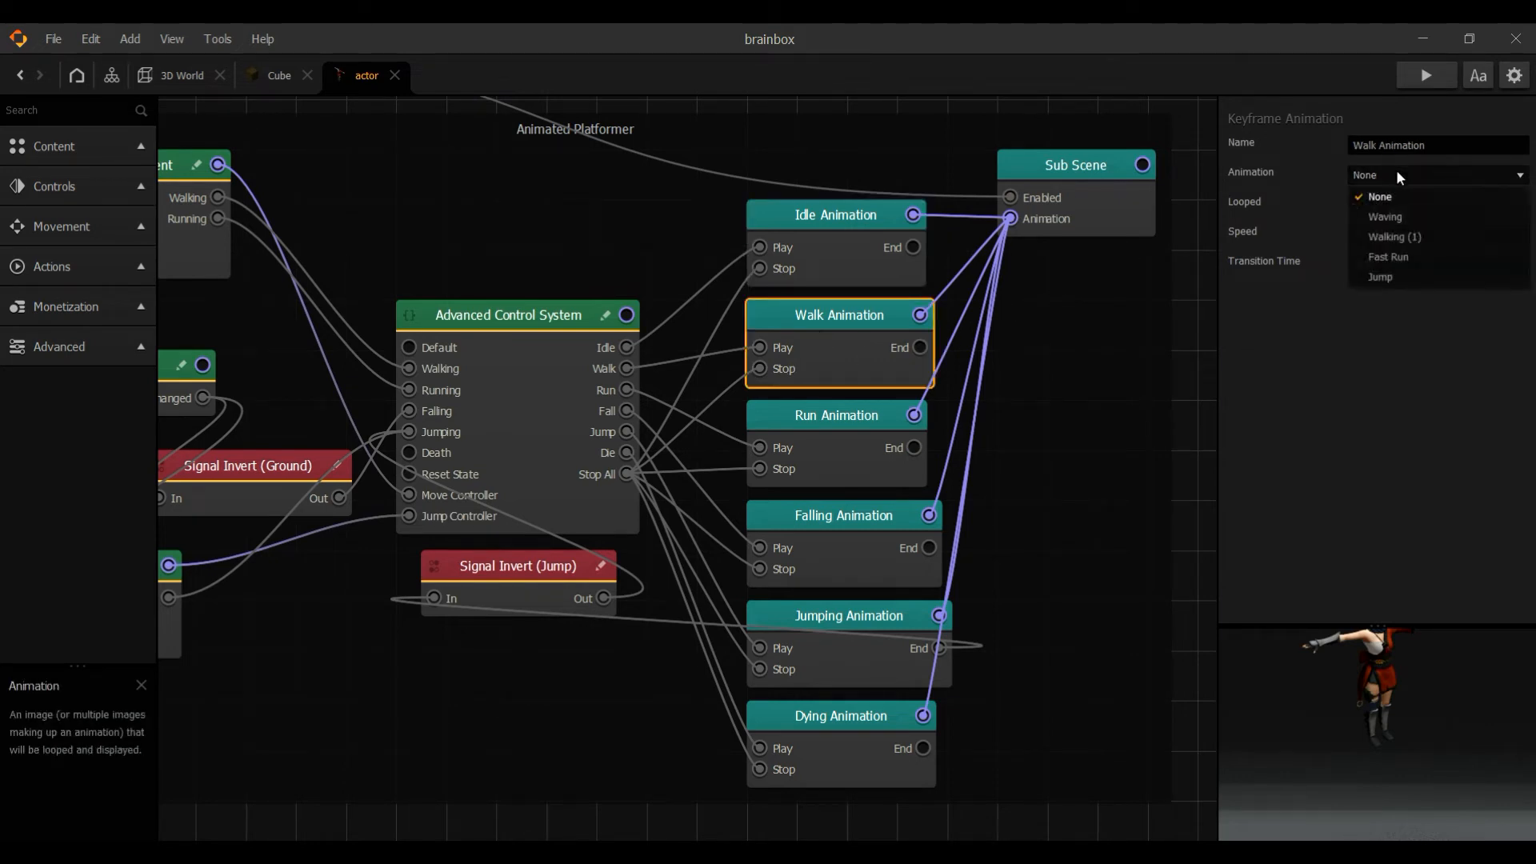
{"action": "left_click", "coordinate": [1399, 234]}
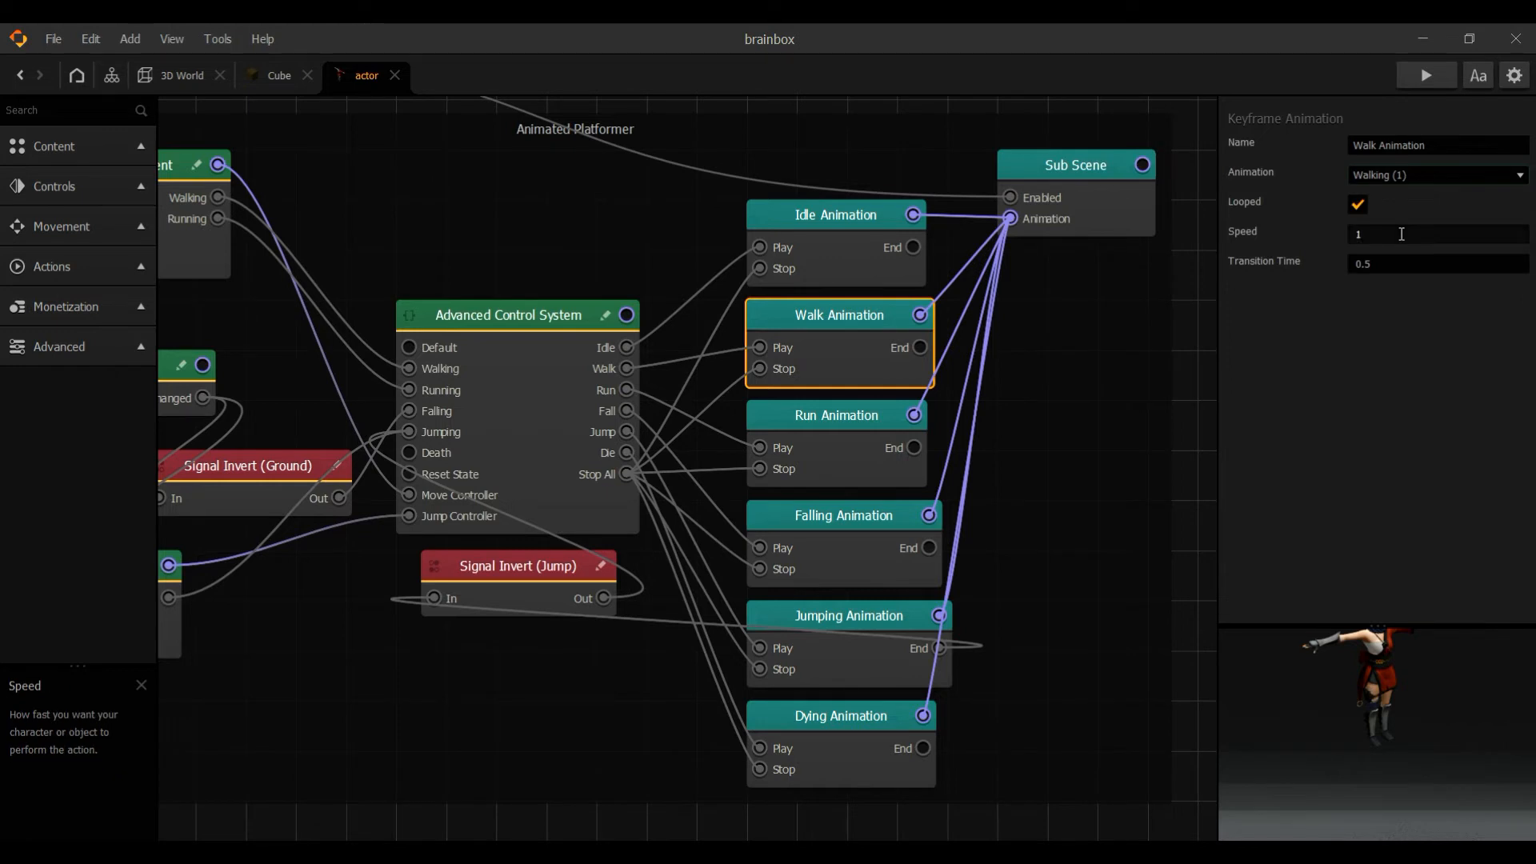
- Set the Run Animation node to the Fast Run animation
{"action": "left_click", "coordinate": [847, 424]}
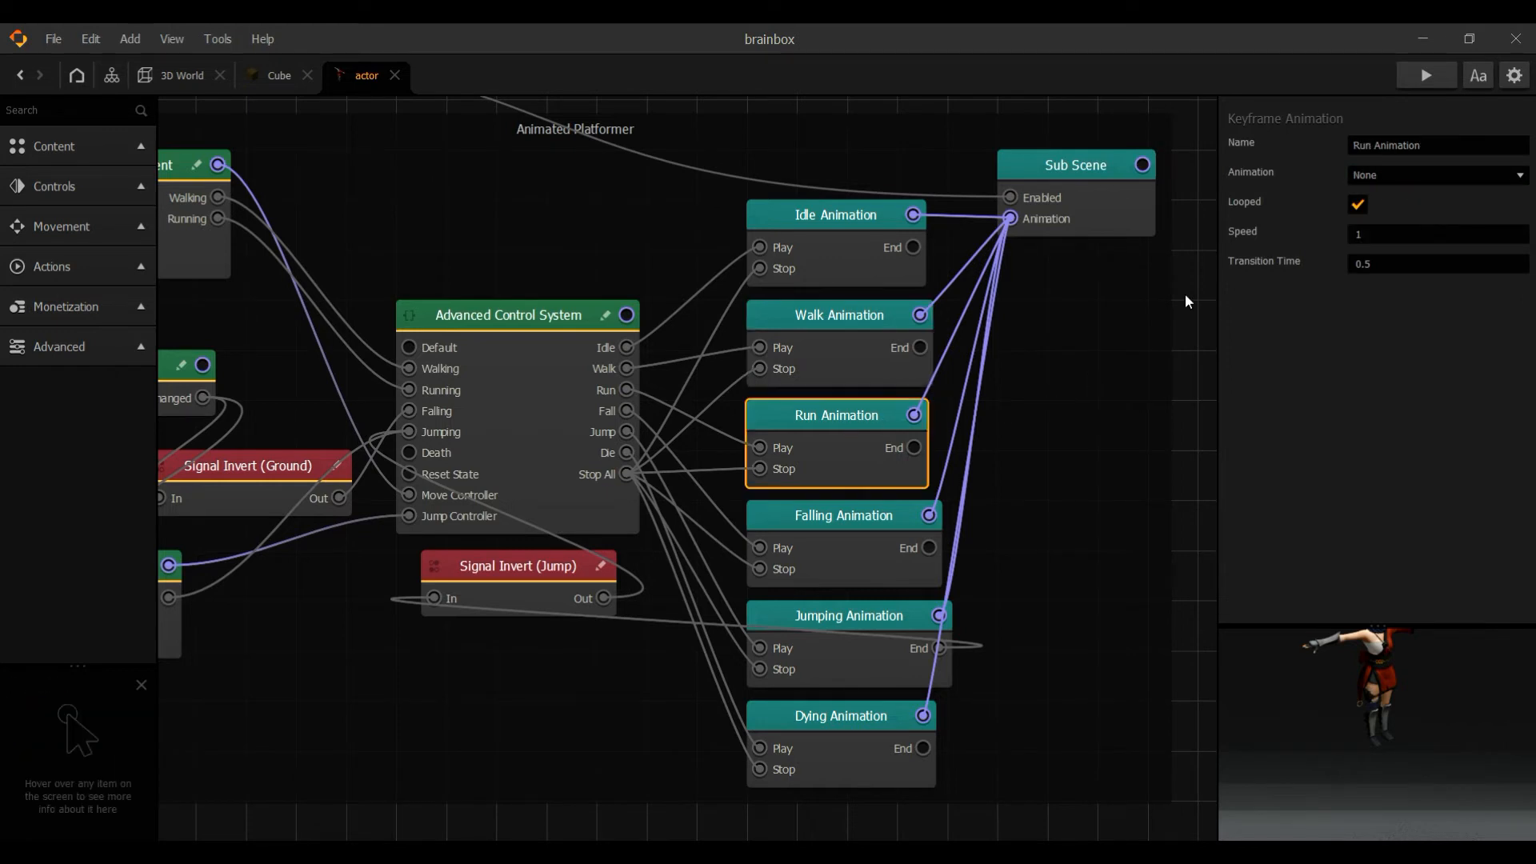
{"action": "left_click", "coordinate": [1382, 176]}
{"action": "left_click", "coordinate": [1389, 256]}
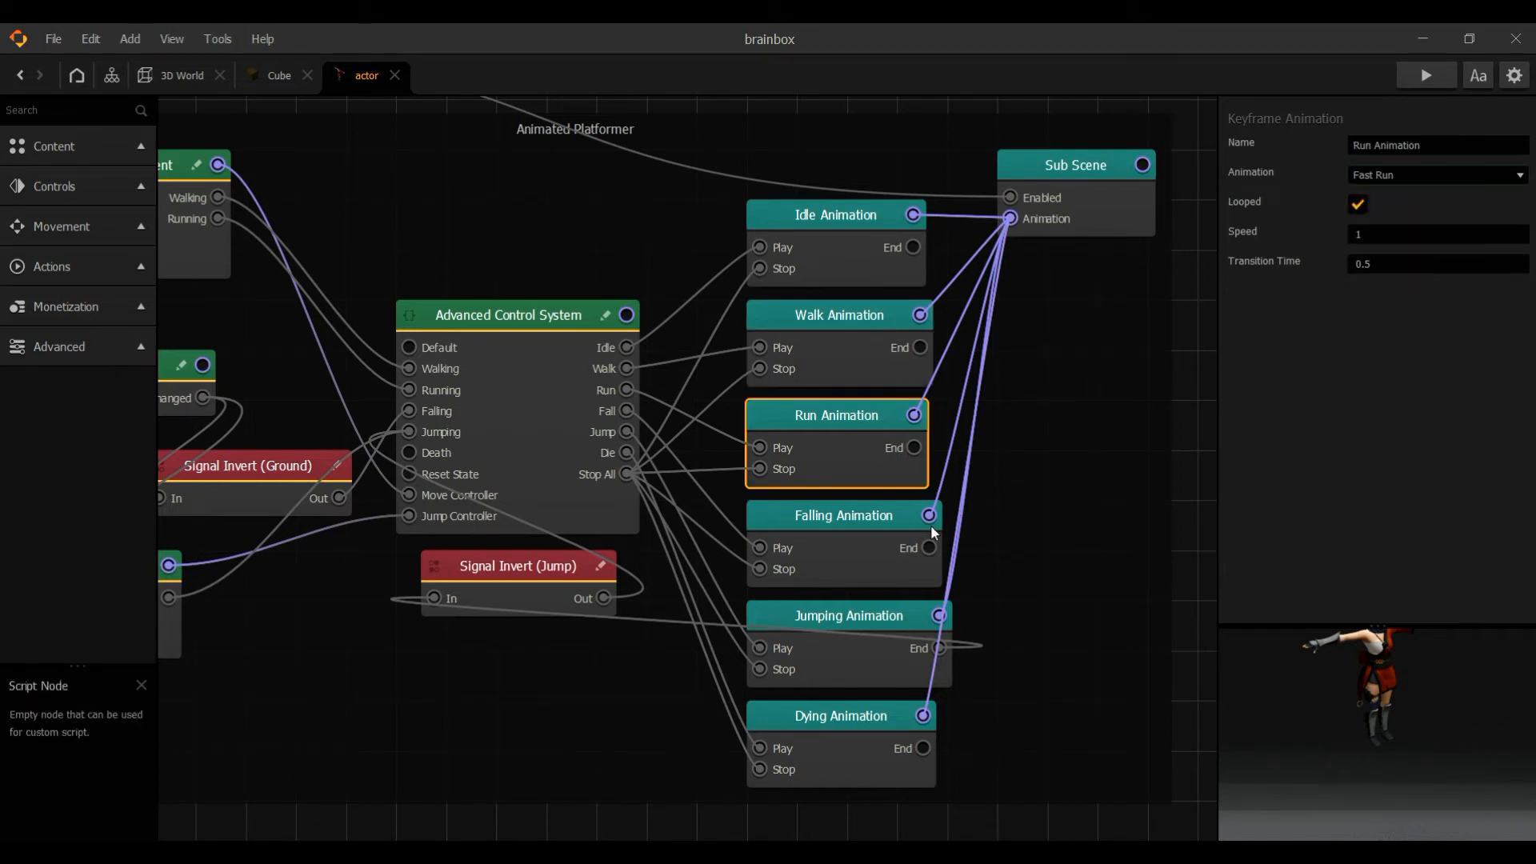
- Set the Jumping Animation node to the Jump animation, return to the 3D World and check the scene in the preview
{"action": "left_click", "coordinate": [866, 621]}
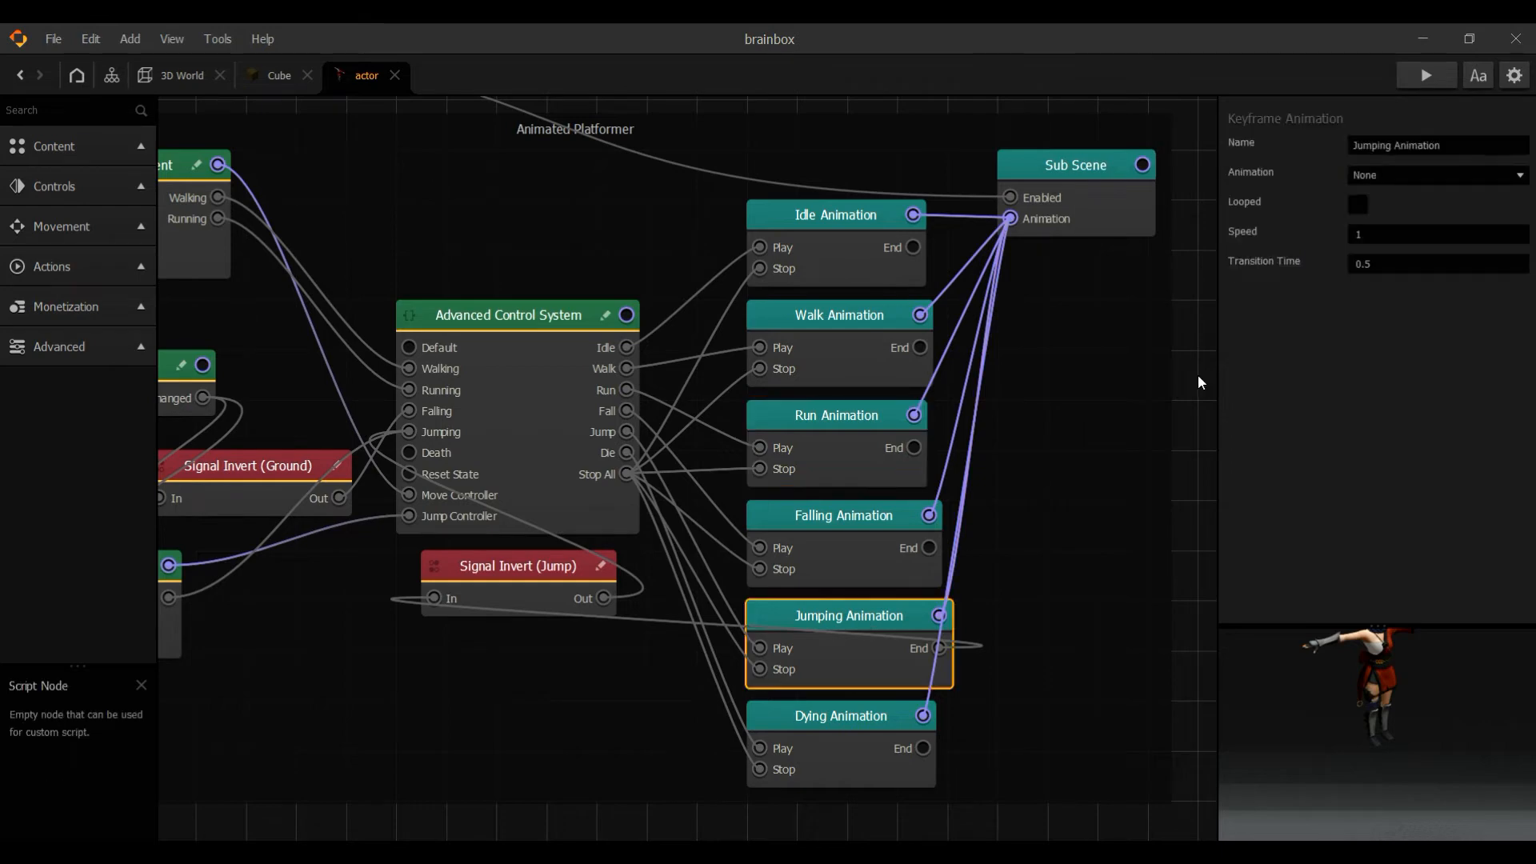
{"action": "left_click", "coordinate": [1409, 174]}
{"action": "left_click", "coordinate": [182, 76]}
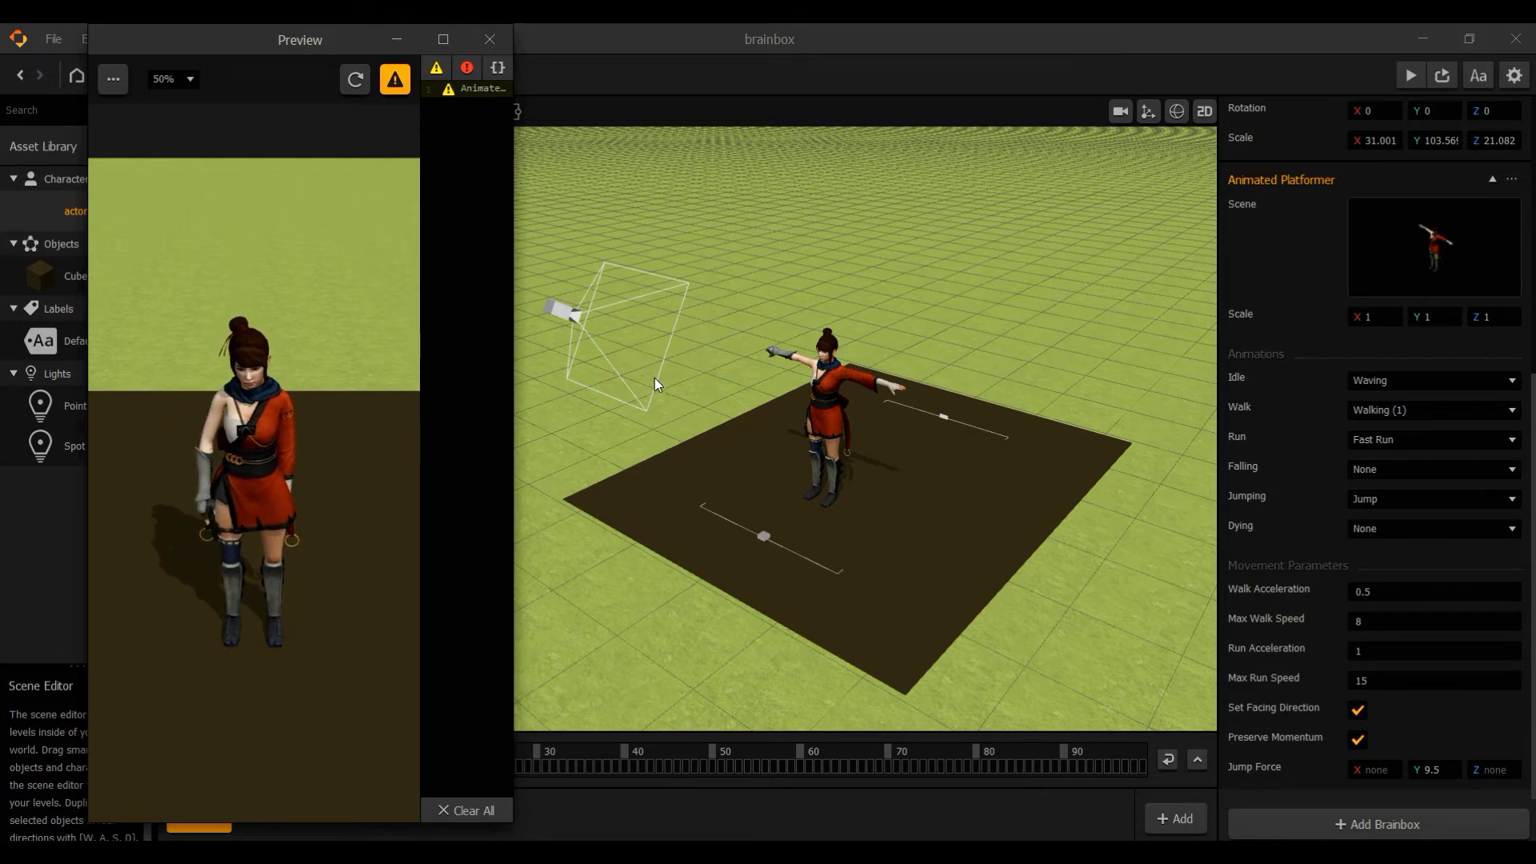
{"action": "left_click", "coordinate": [490, 38]}
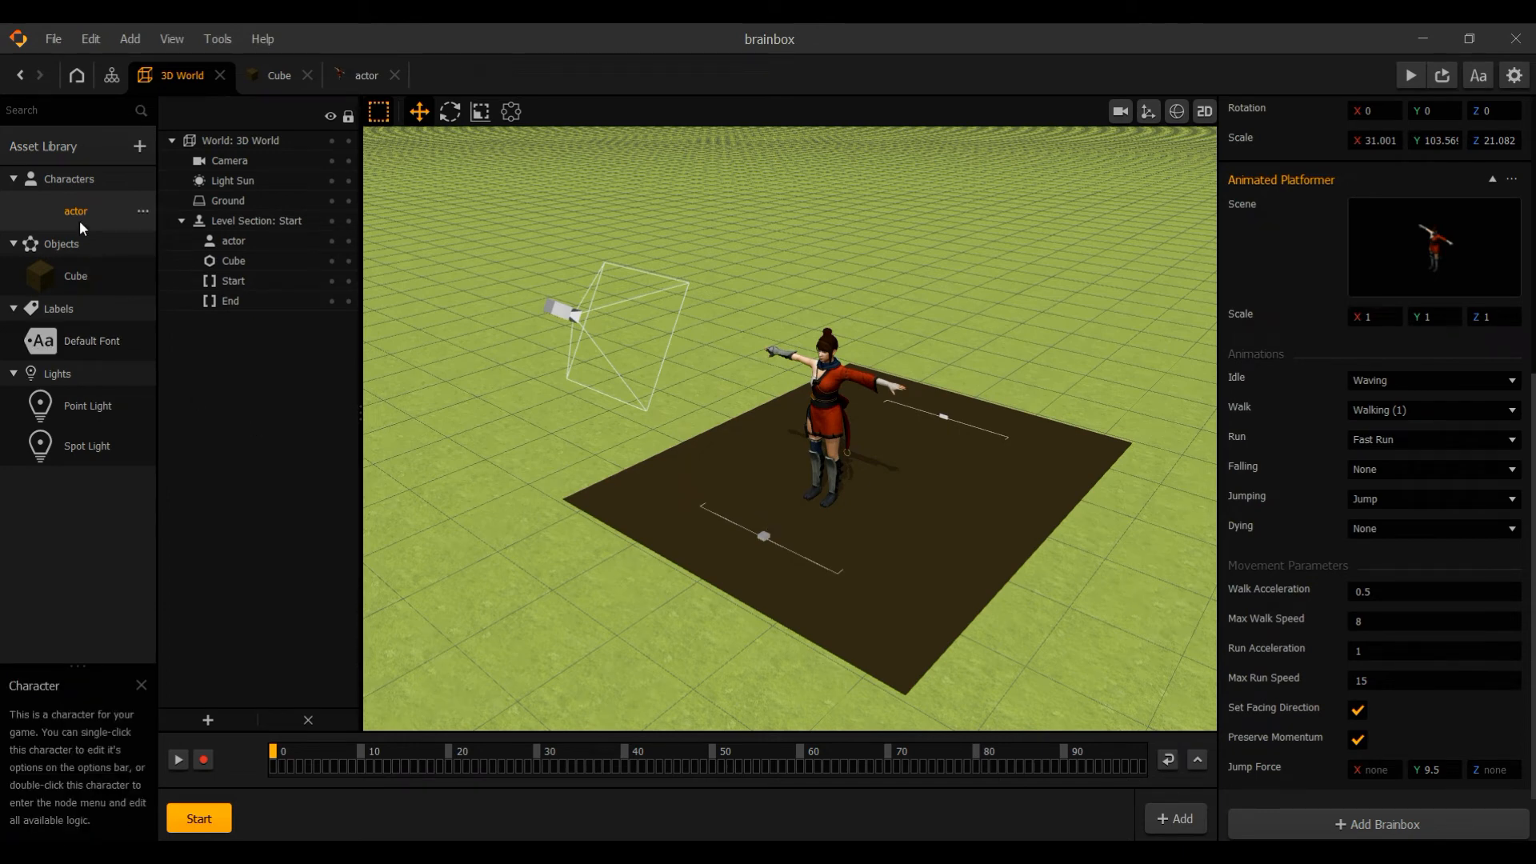
- Add the Keyboard Controls brainbox to the actor and test moving the character away and back in the preview
{"action": "left_click", "coordinate": [1422, 829]}
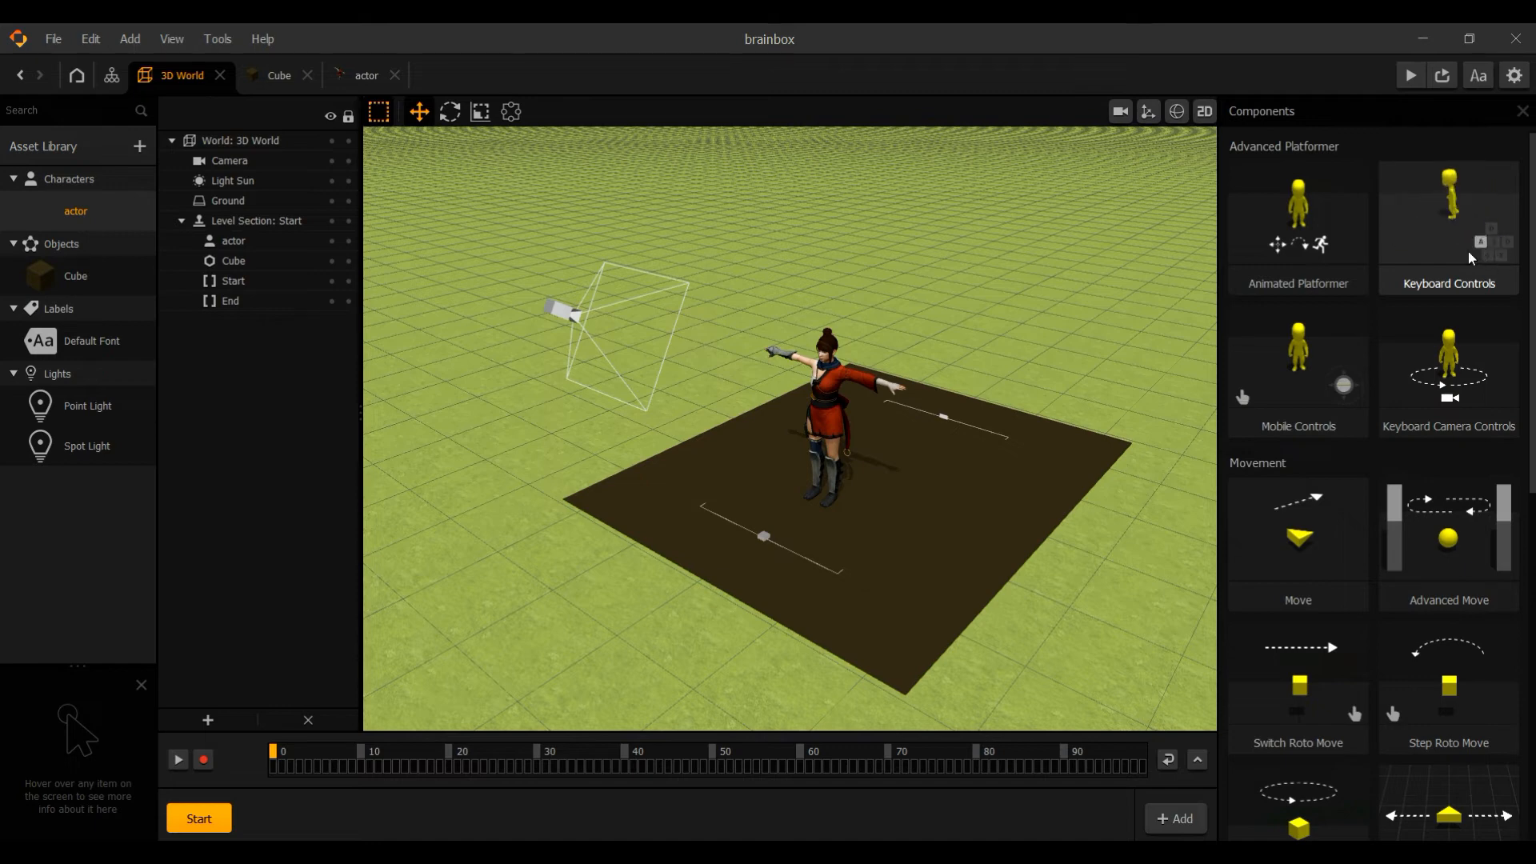
{"action": "double_click", "coordinate": [1469, 255]}
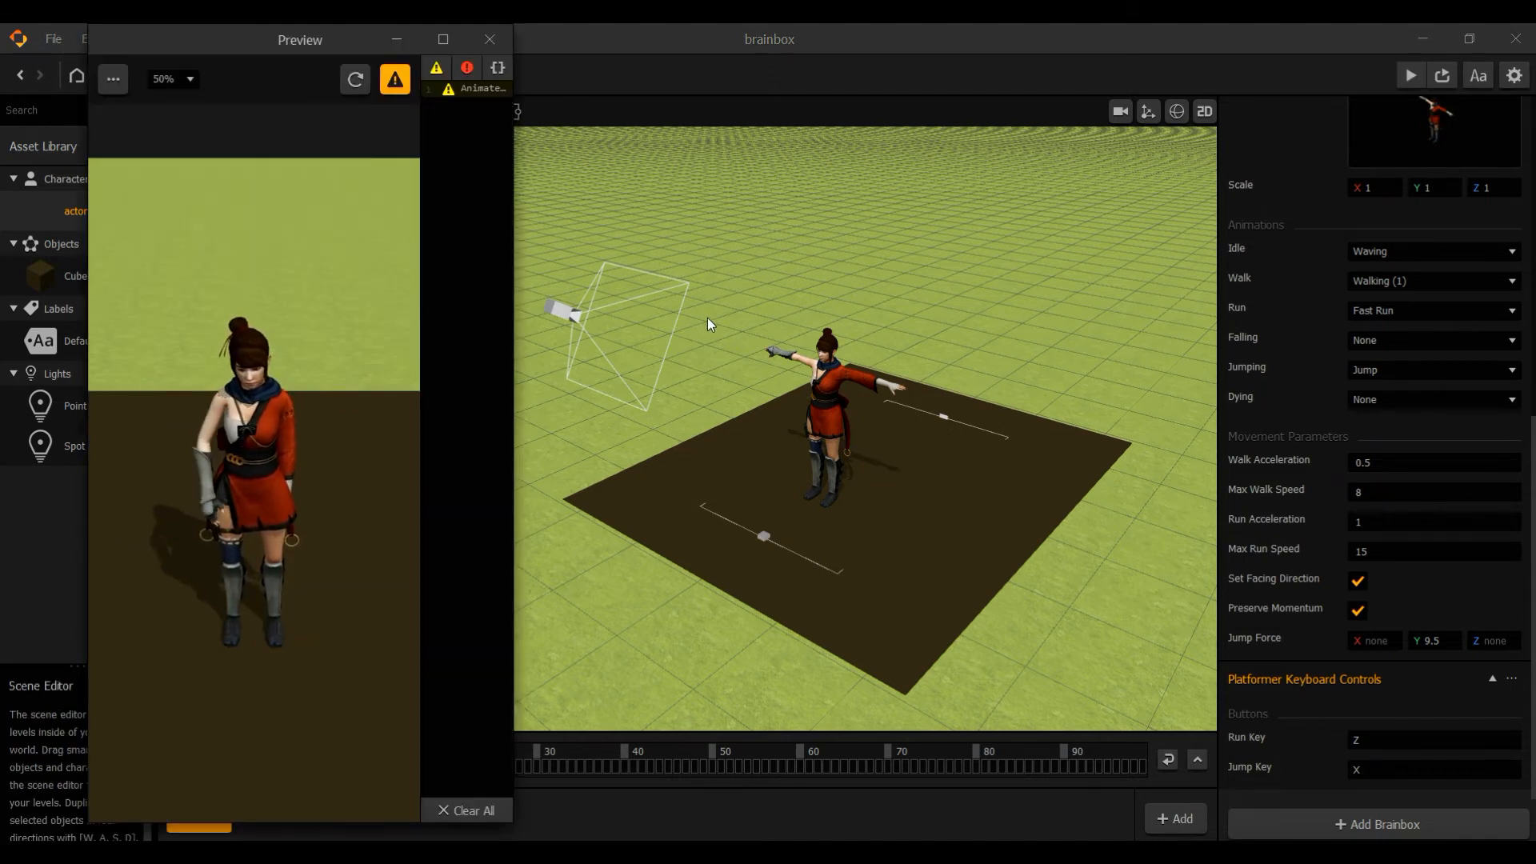
{"action": "key", "text": "Up"}
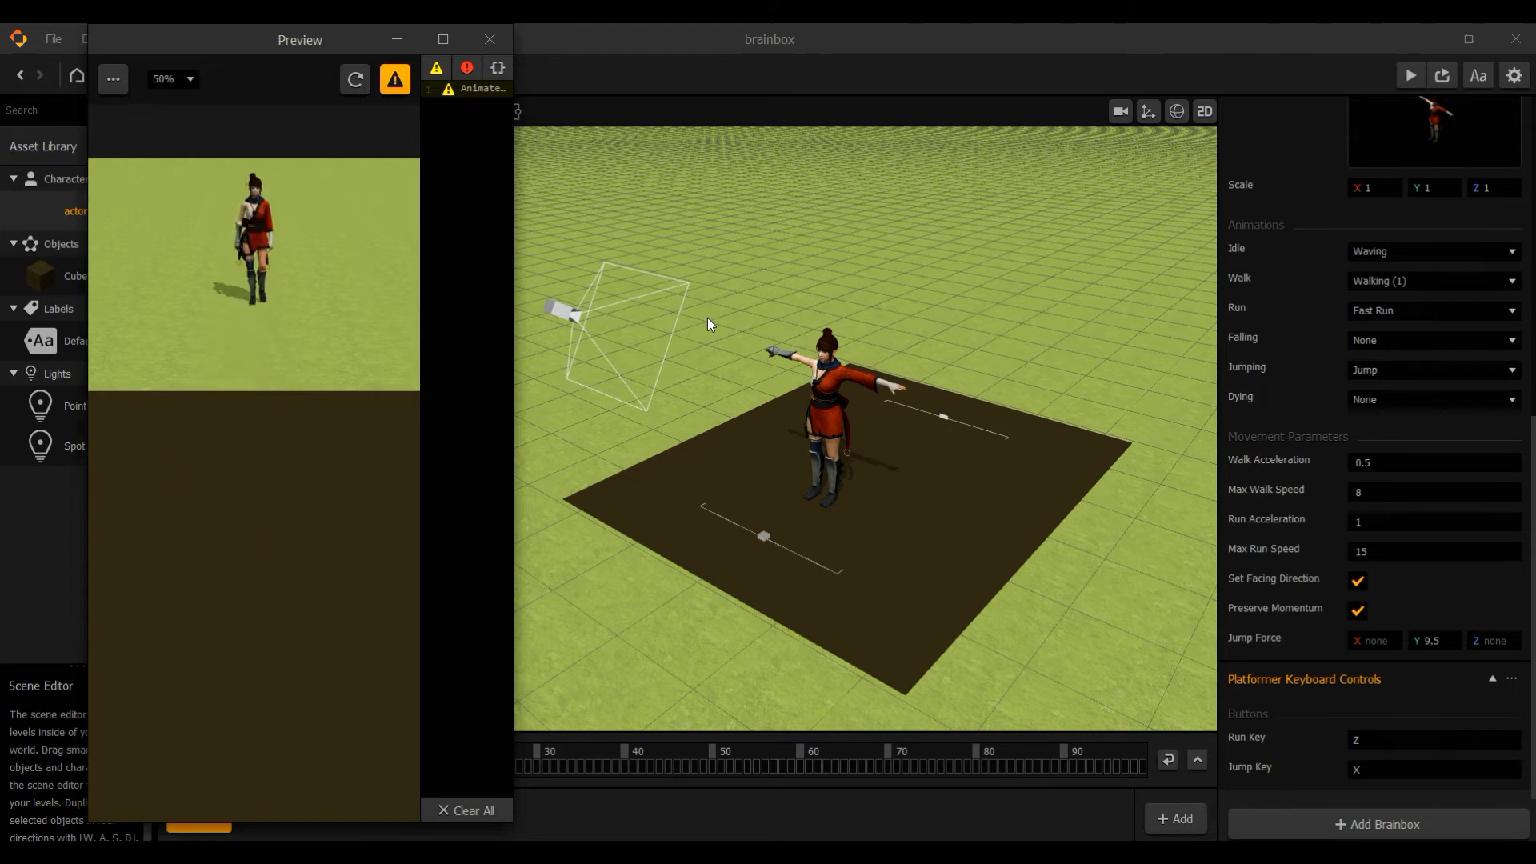
{"action": "key", "text": "Down"}
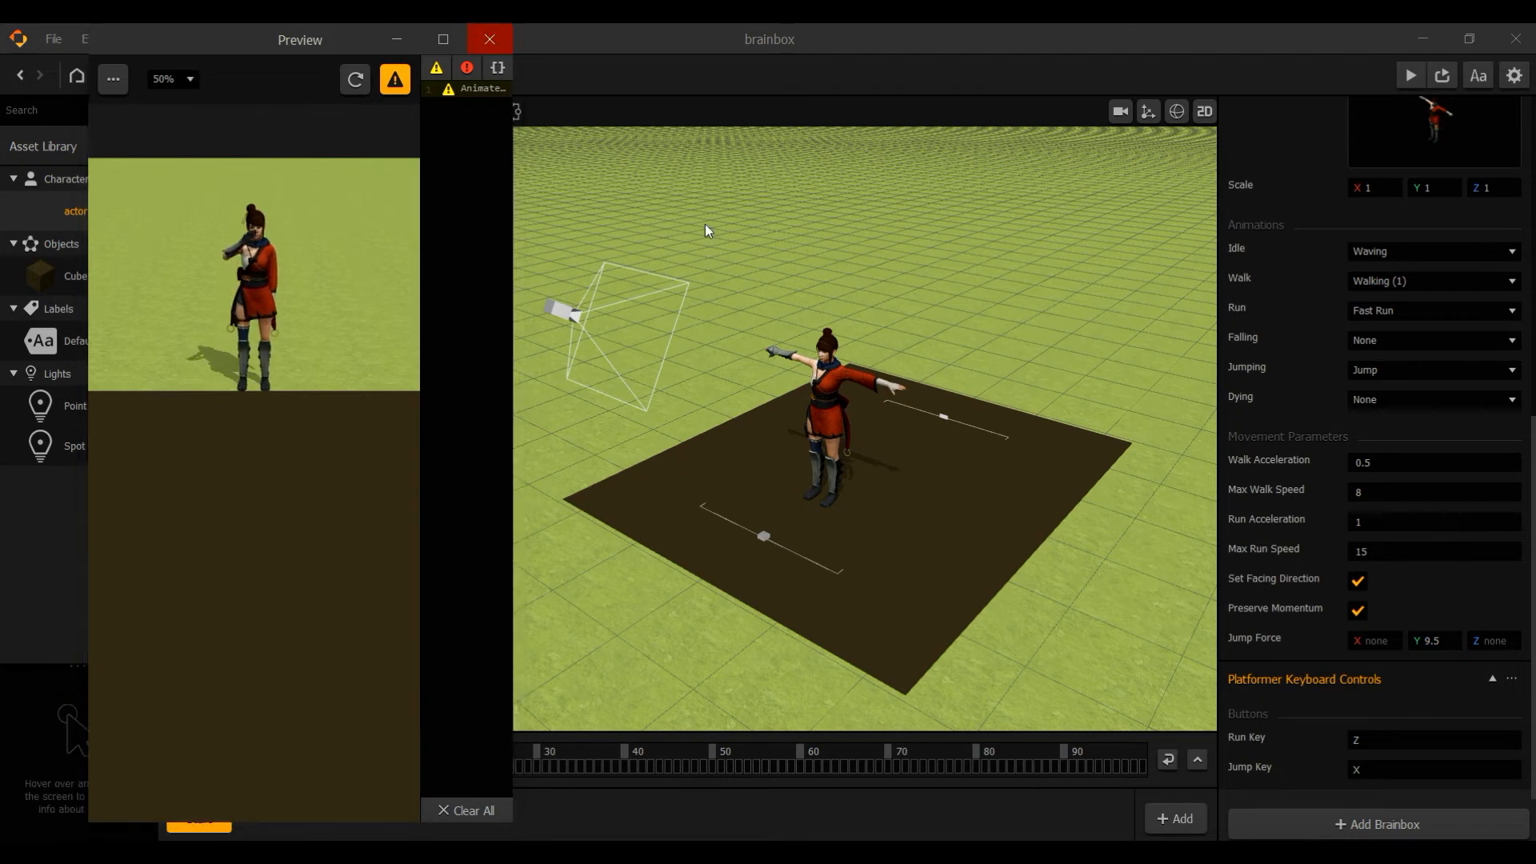
{"action": "left_click", "coordinate": [489, 40]}
- Delete the Cube platform object from the asset library
{"action": "left_click", "coordinate": [102, 281]}
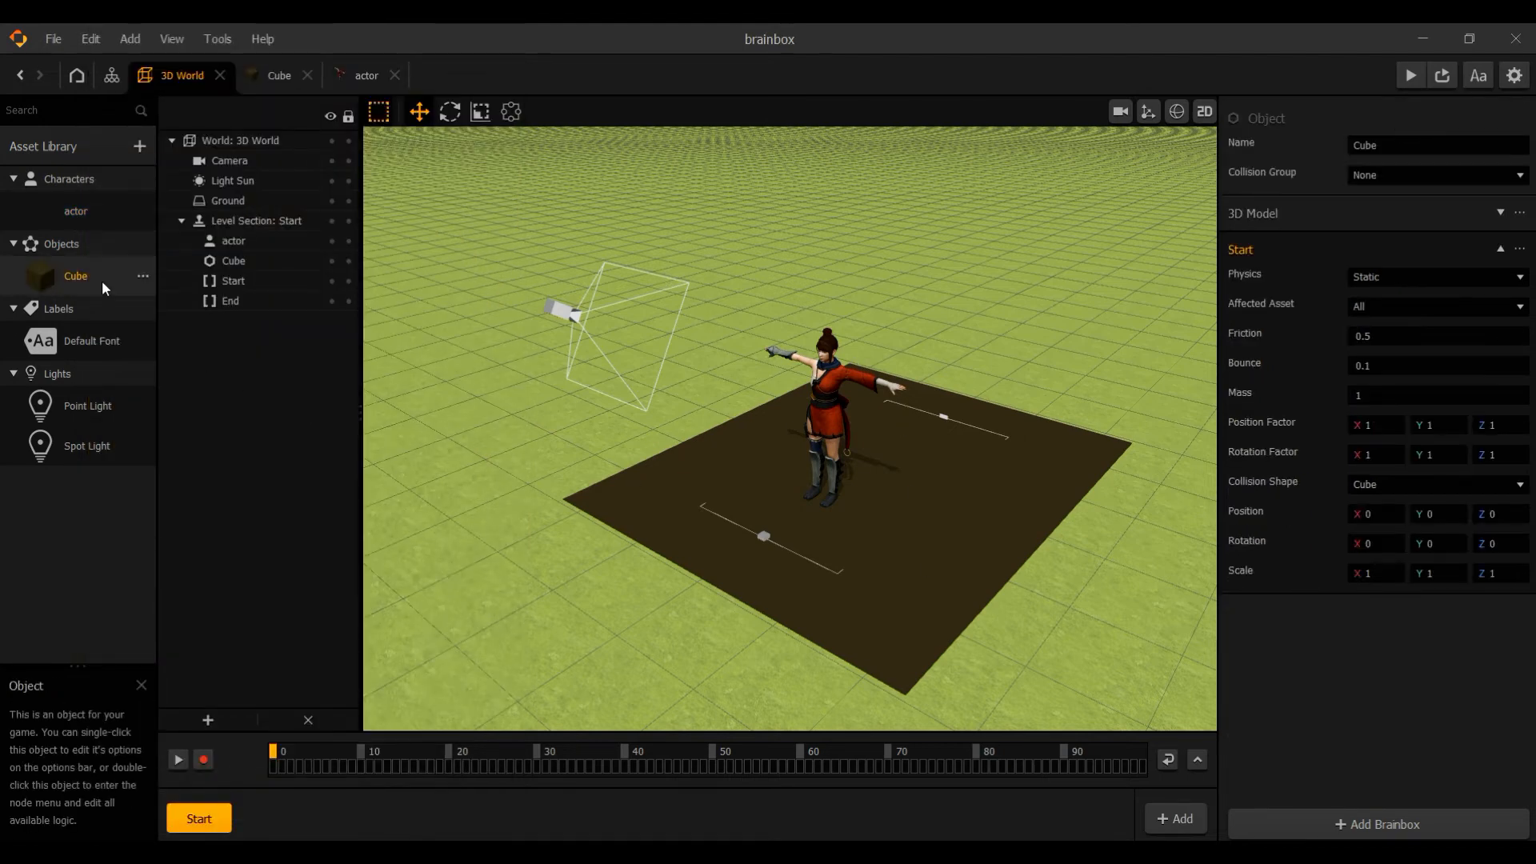
{"action": "key", "text": "Delete"}
{"action": "left_click", "coordinate": [723, 439]}
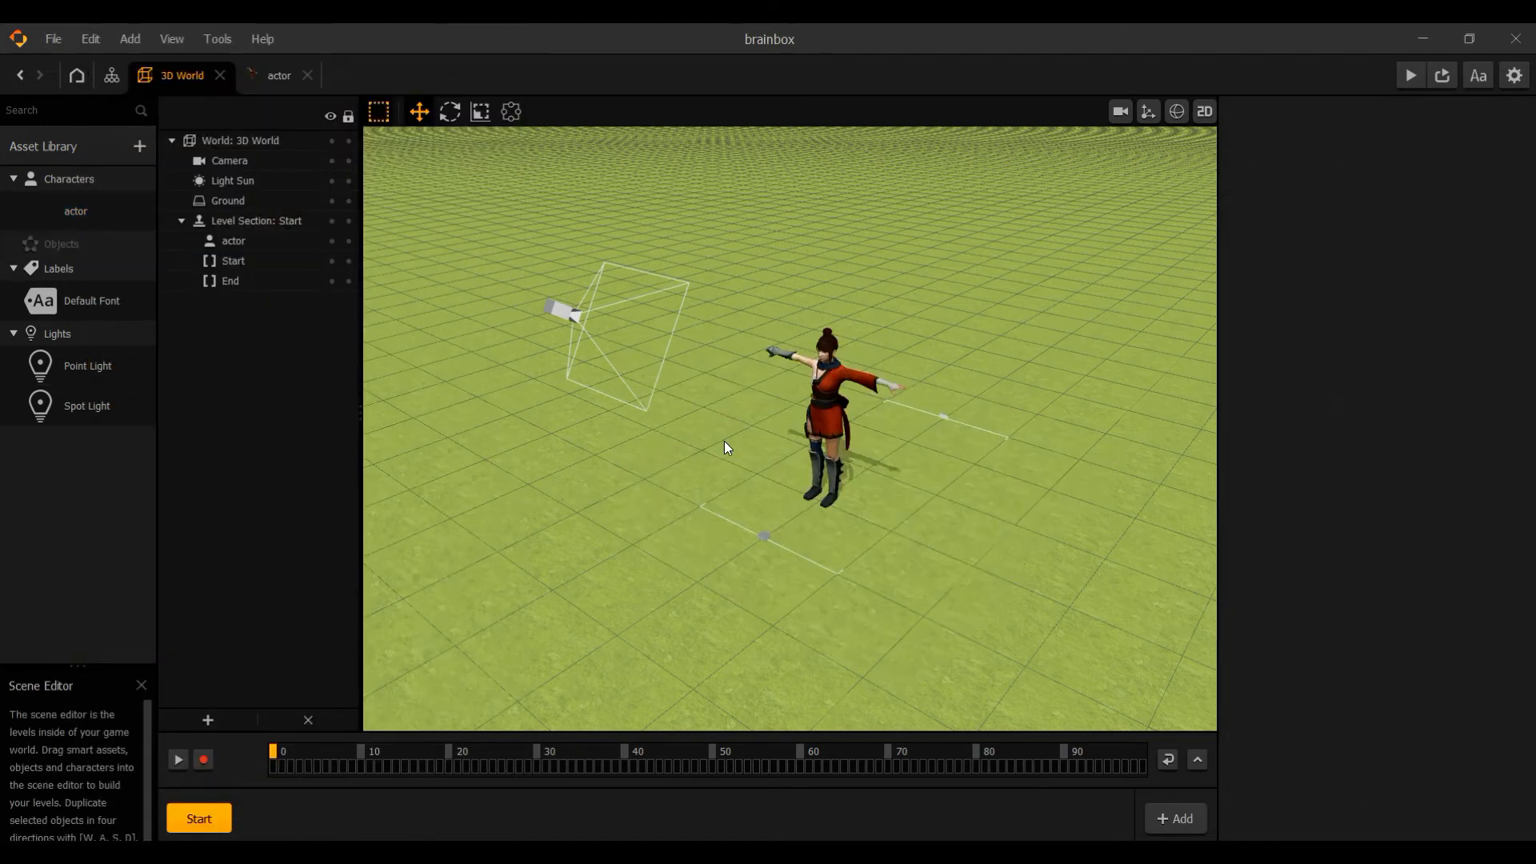
- Preview the scene on the bare ground and widen the preview window to read its console message in full
{"action": "left_click", "coordinate": [1410, 75]}
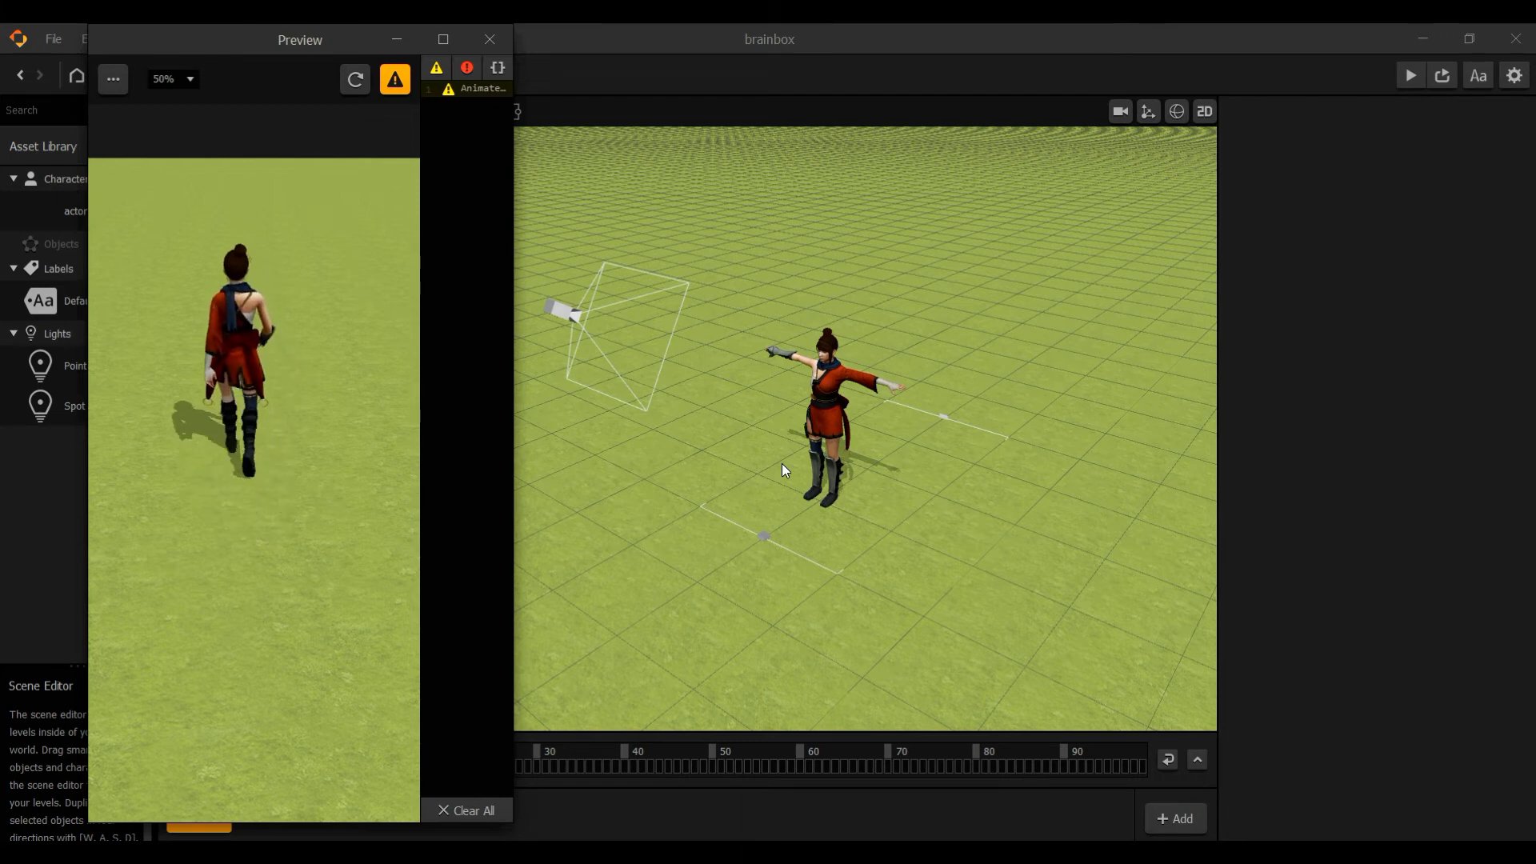
{"action": "left_click_drag", "start_coordinate": [513, 432], "coordinate": [960, 463]}
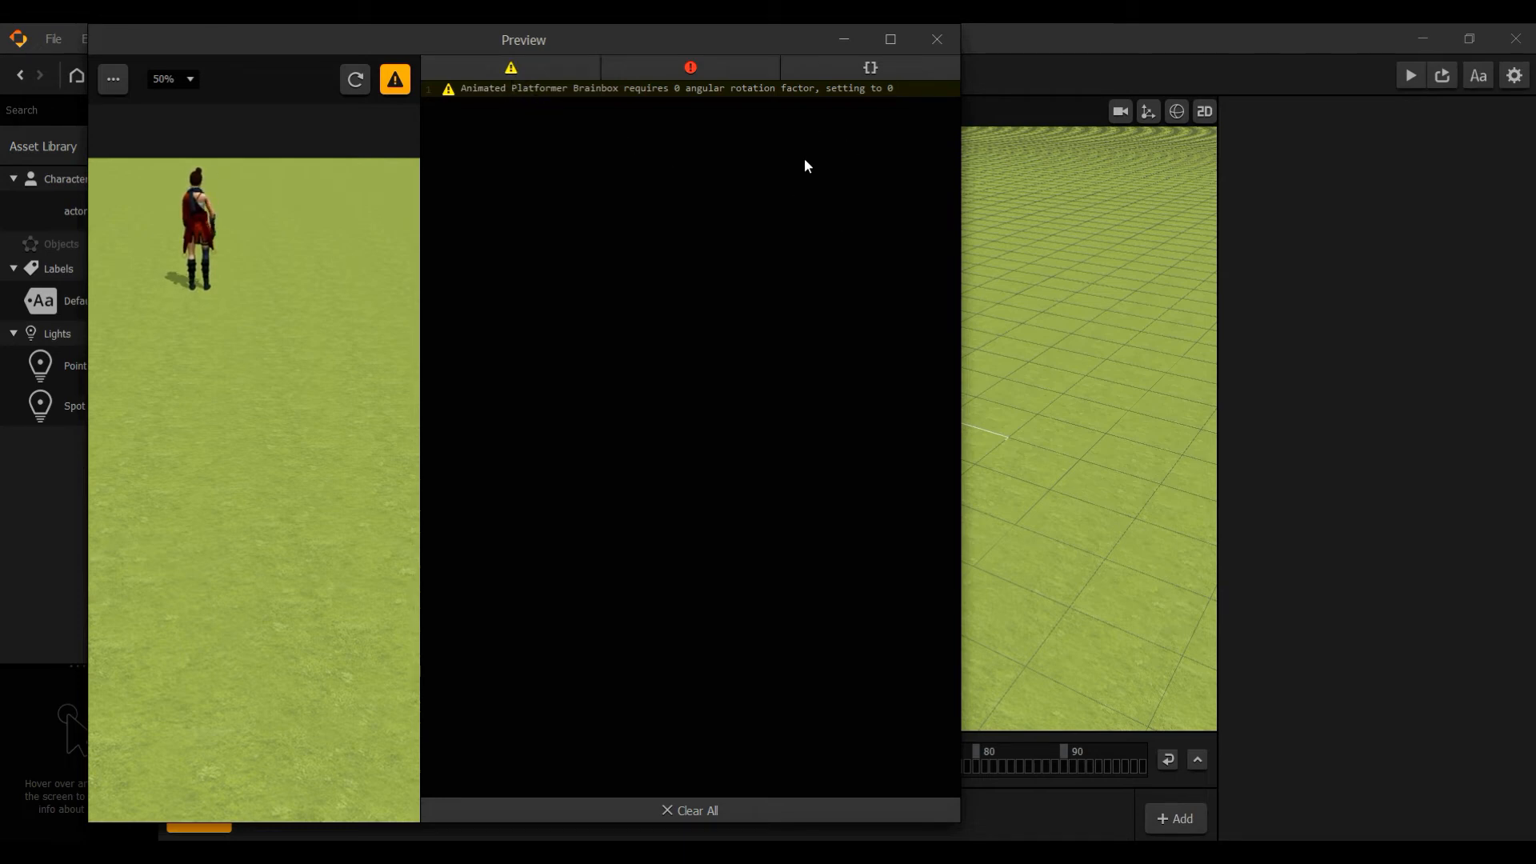
{"action": "left_click", "coordinate": [843, 40]}
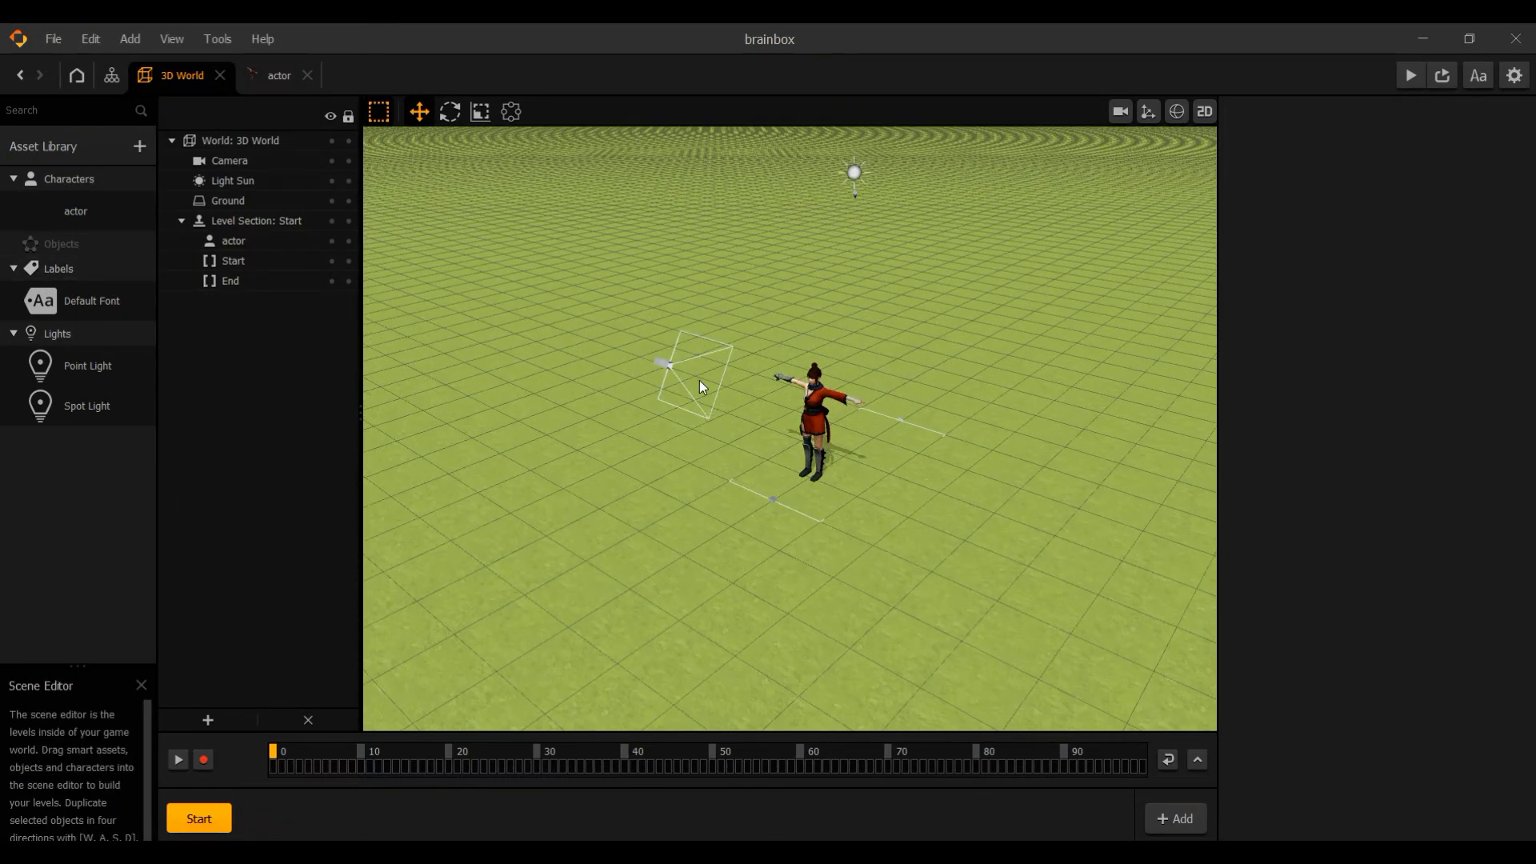
- Set the camera's Position Follow to Character and close the old preview
{"action": "left_click", "coordinate": [664, 362]}
{"action": "left_click", "coordinate": [1388, 293]}
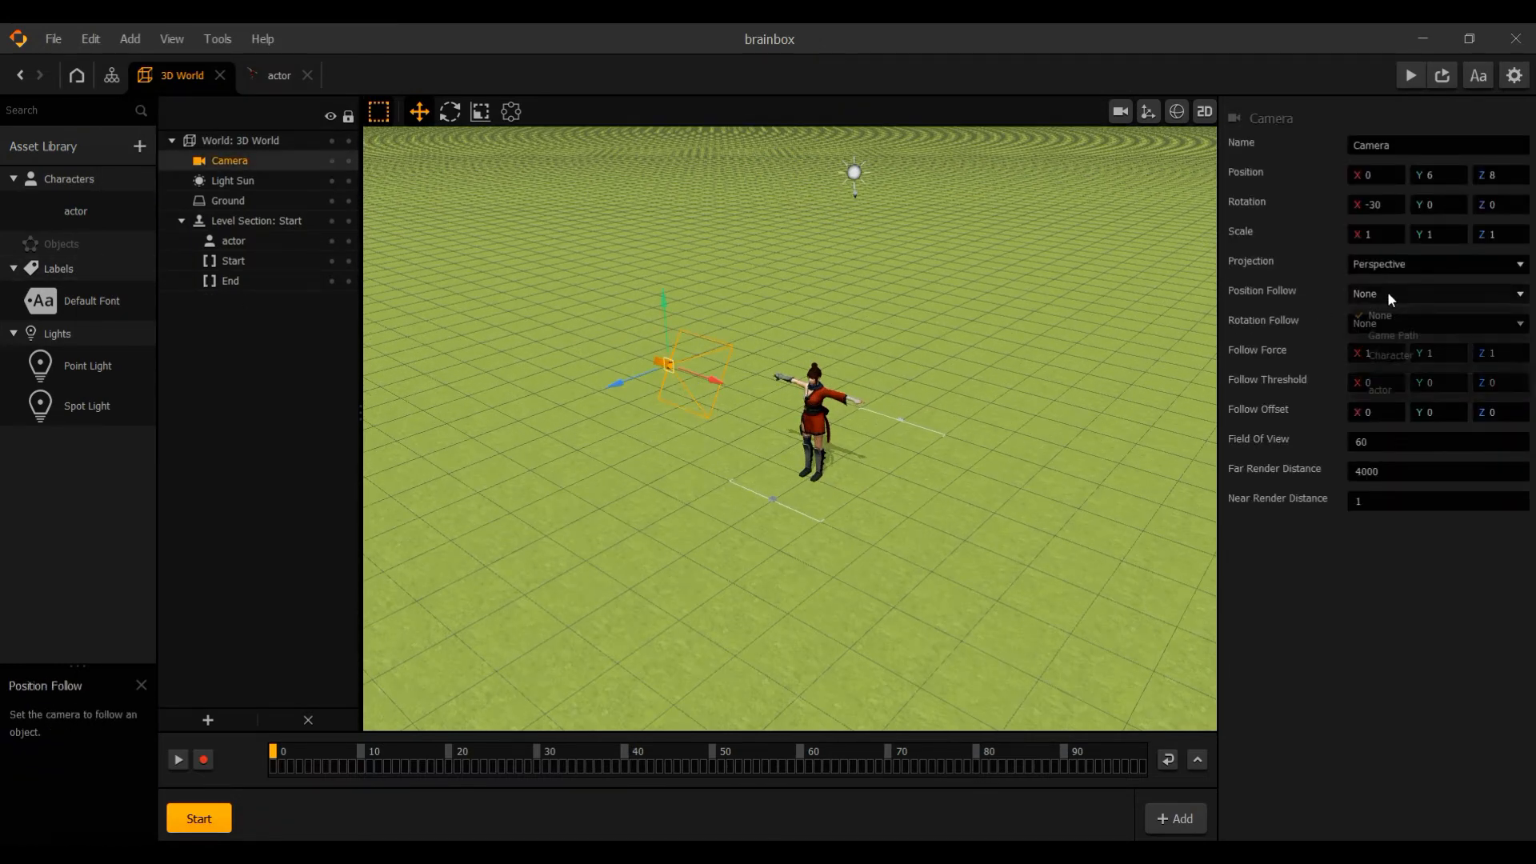
{"action": "left_click", "coordinate": [1364, 355]}
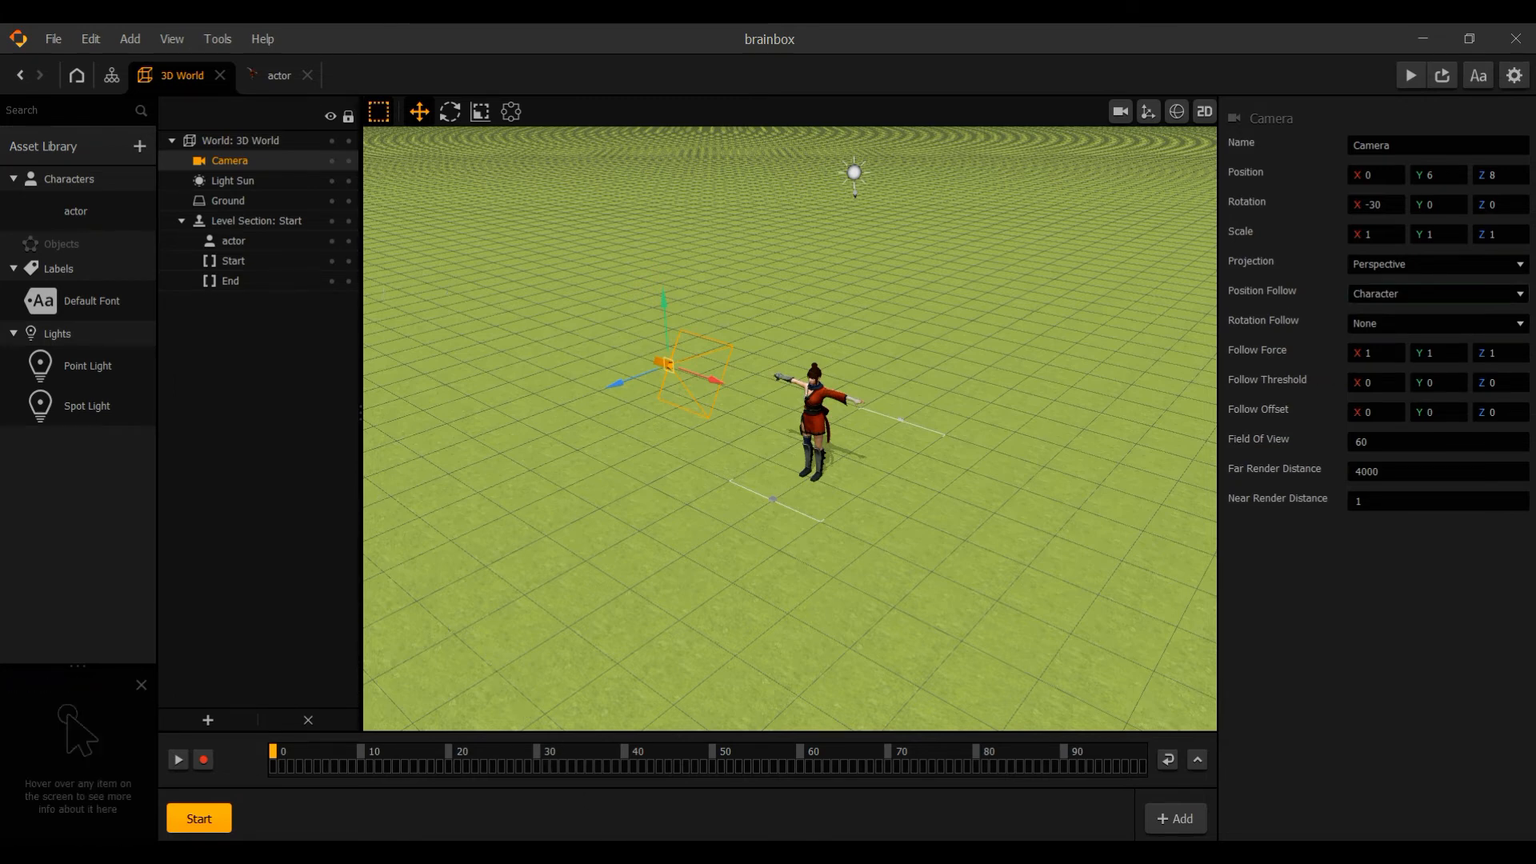
{"action": "left_click", "coordinate": [728, 772]}
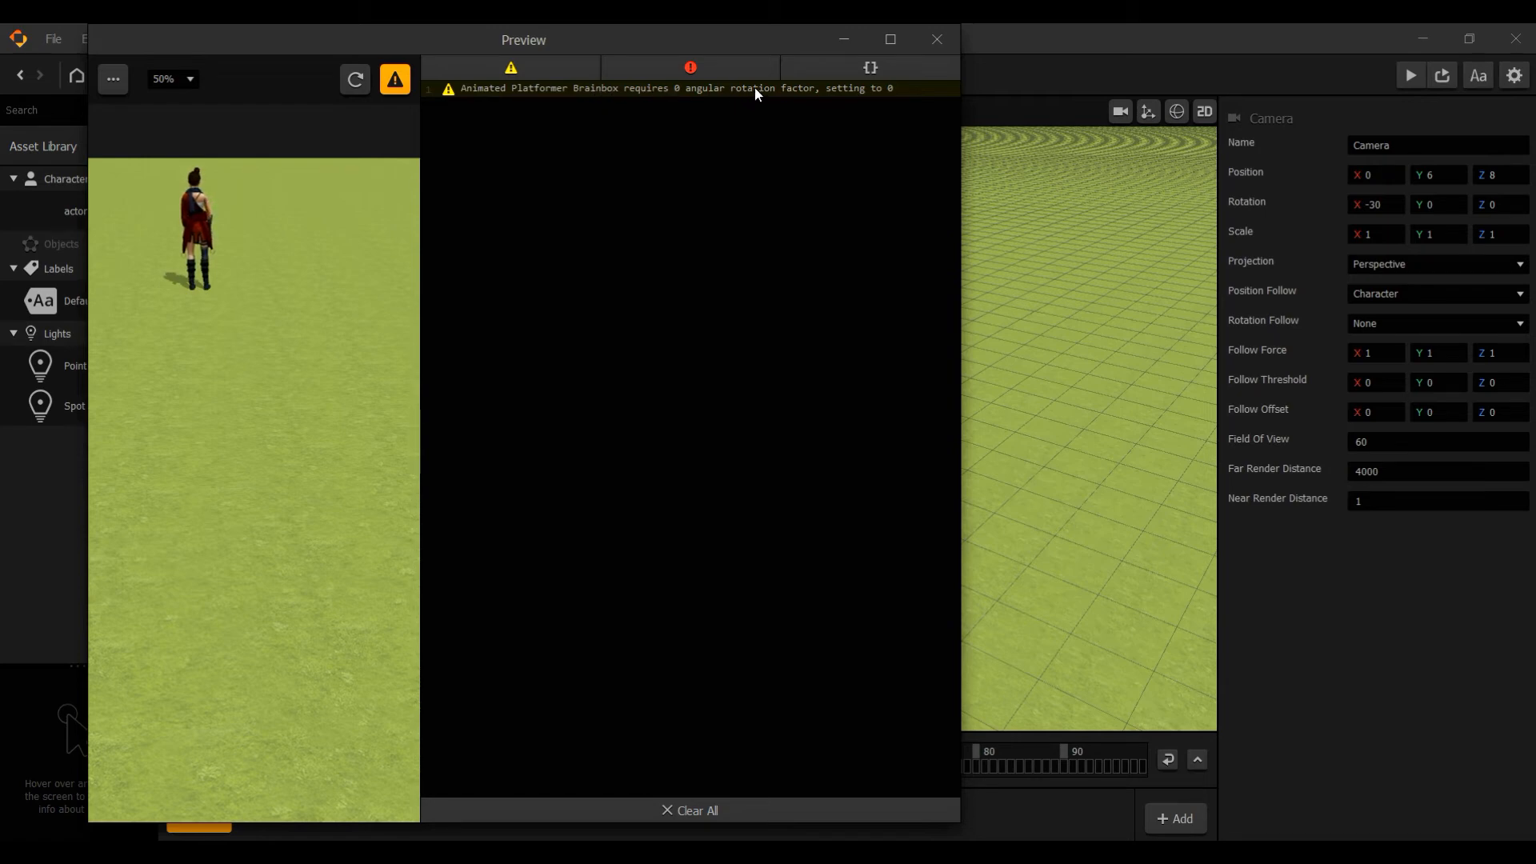
{"action": "left_click", "coordinate": [945, 47]}
- Set the actor's Position Factor to 1 on the X, Y and Z axes and check the character in the preview
{"action": "left_click", "coordinate": [61, 208]}
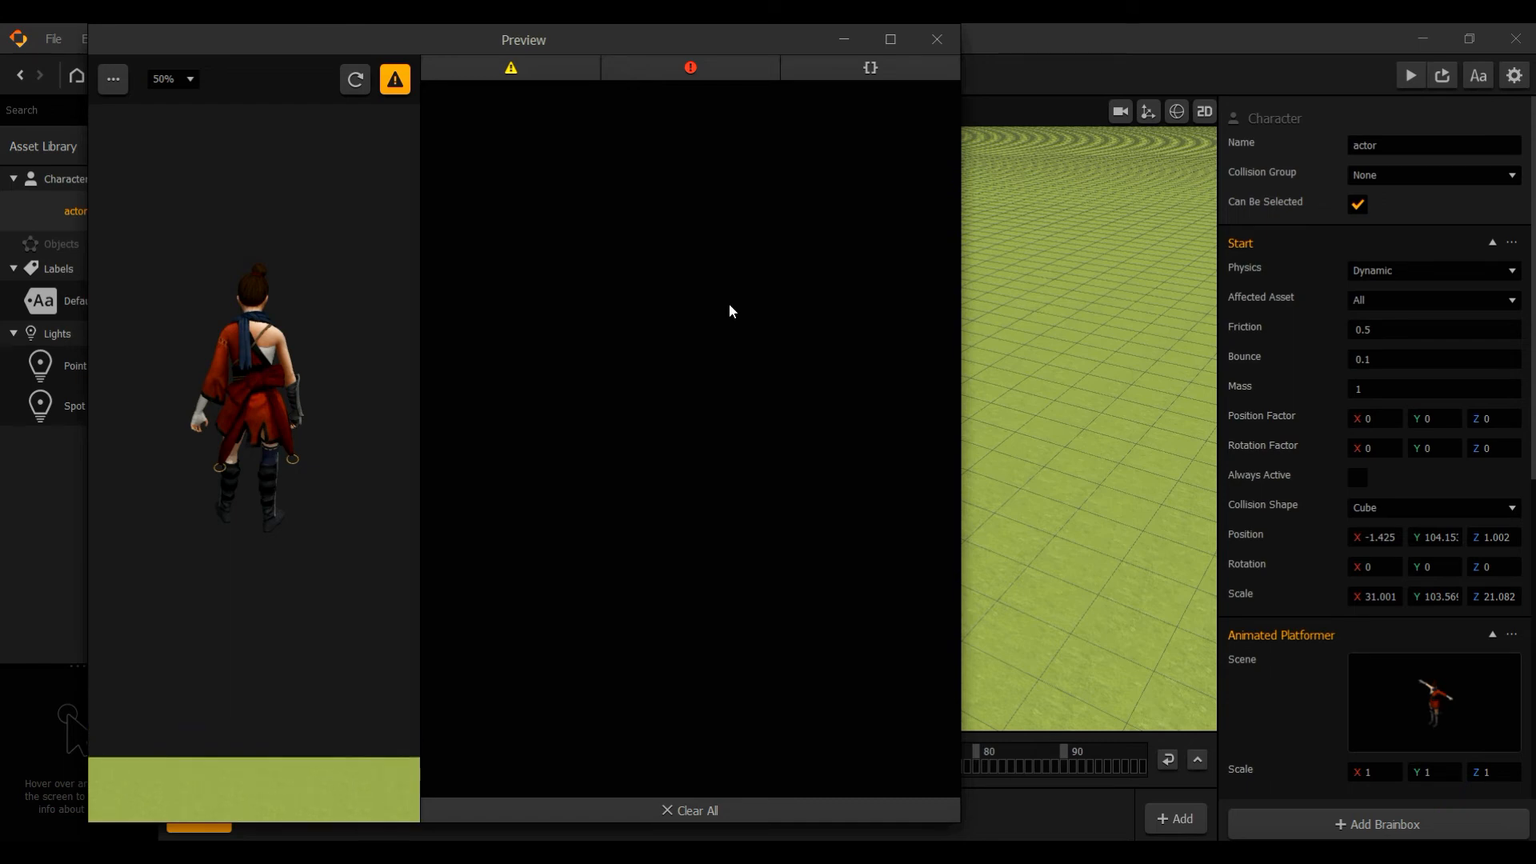
{"action": "left_click", "coordinate": [936, 39]}
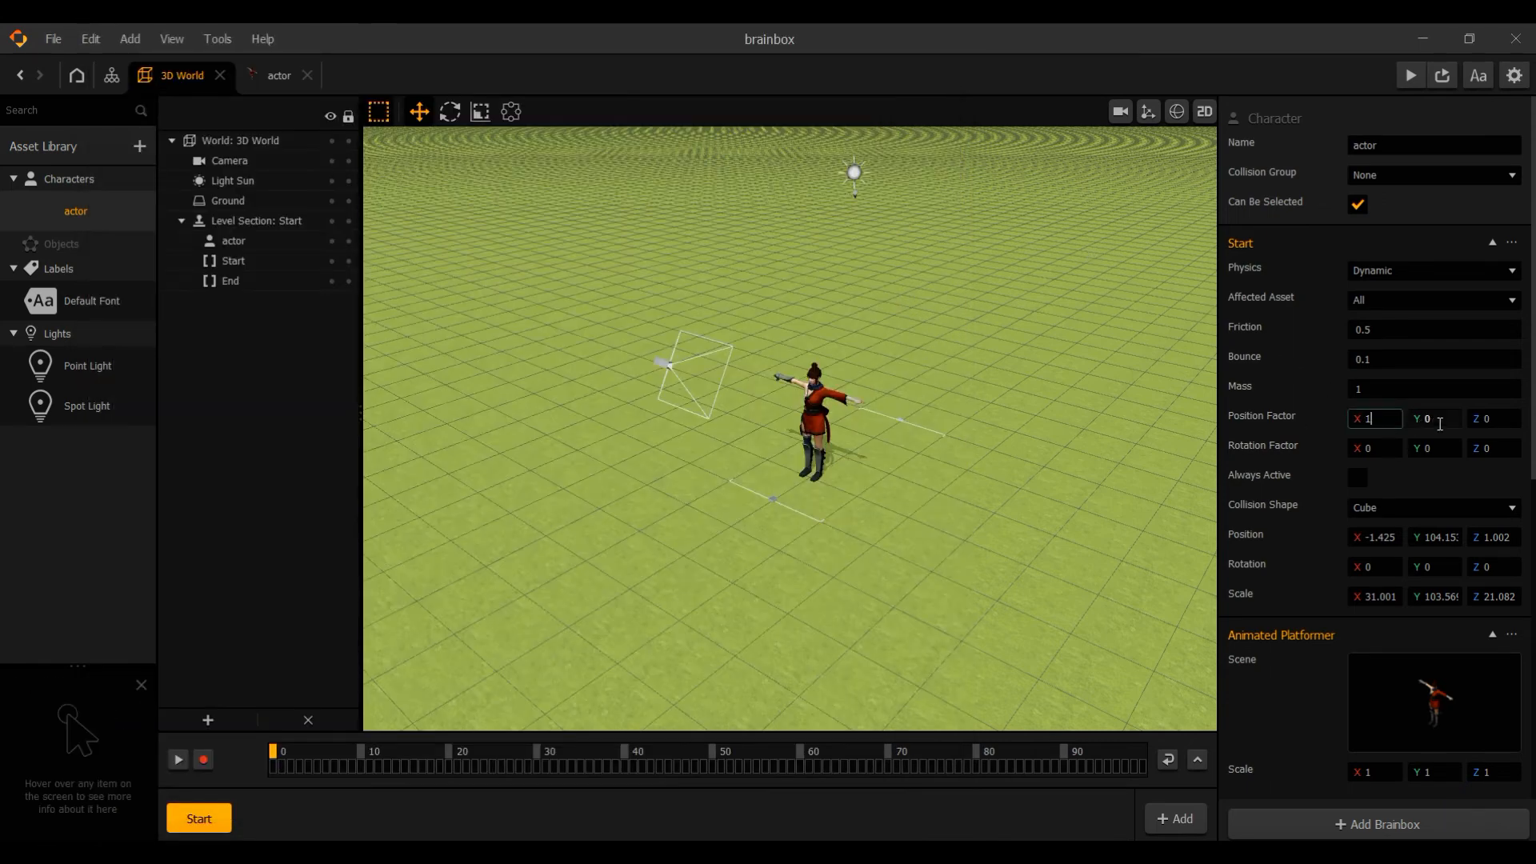
{"action": "key", "text": "Tab"}
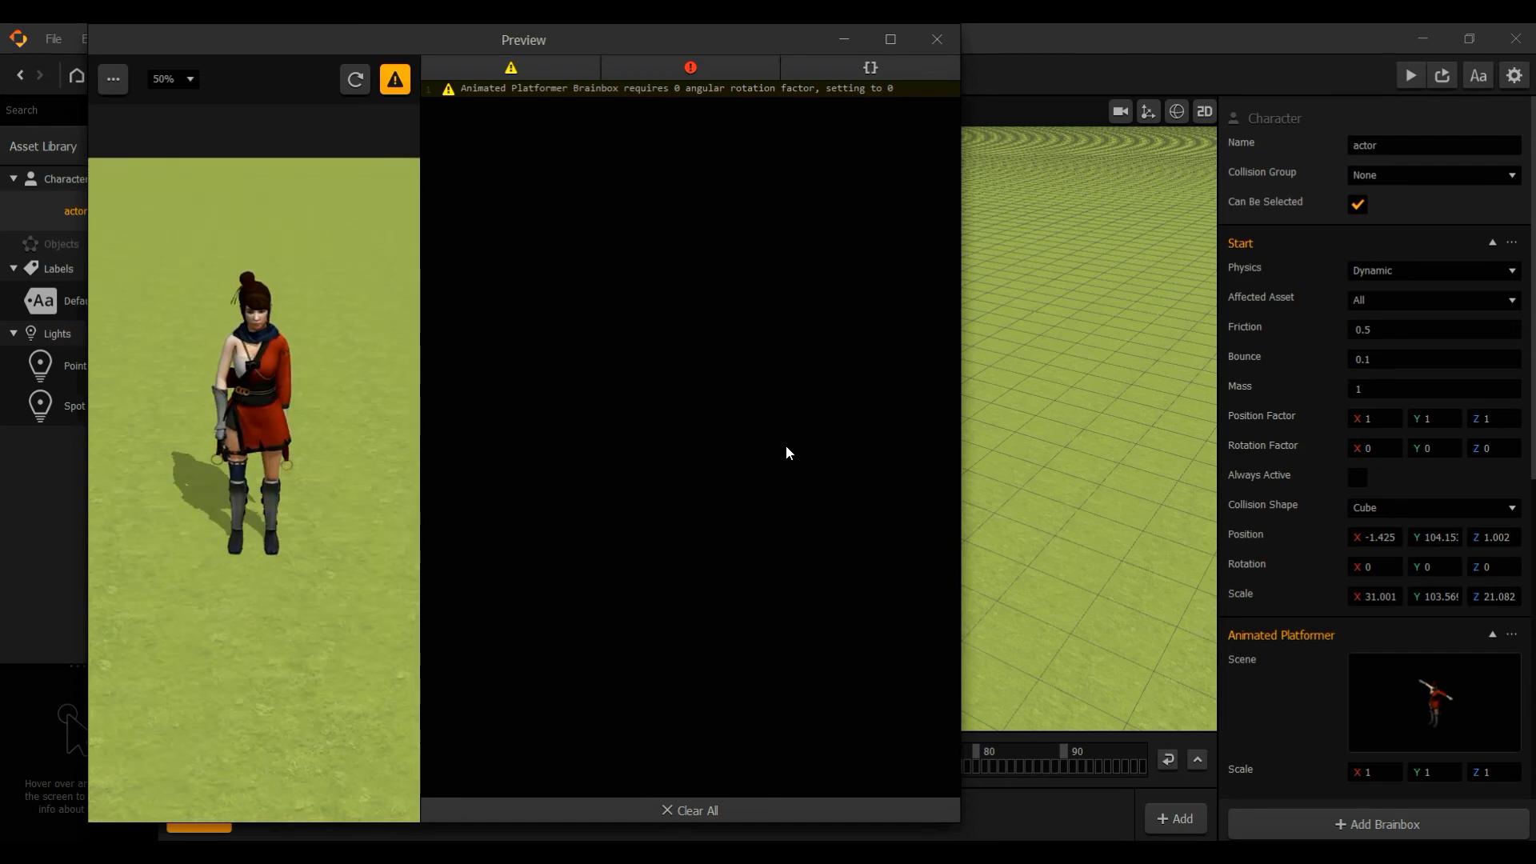
{"action": "left_click", "coordinate": [937, 41]}
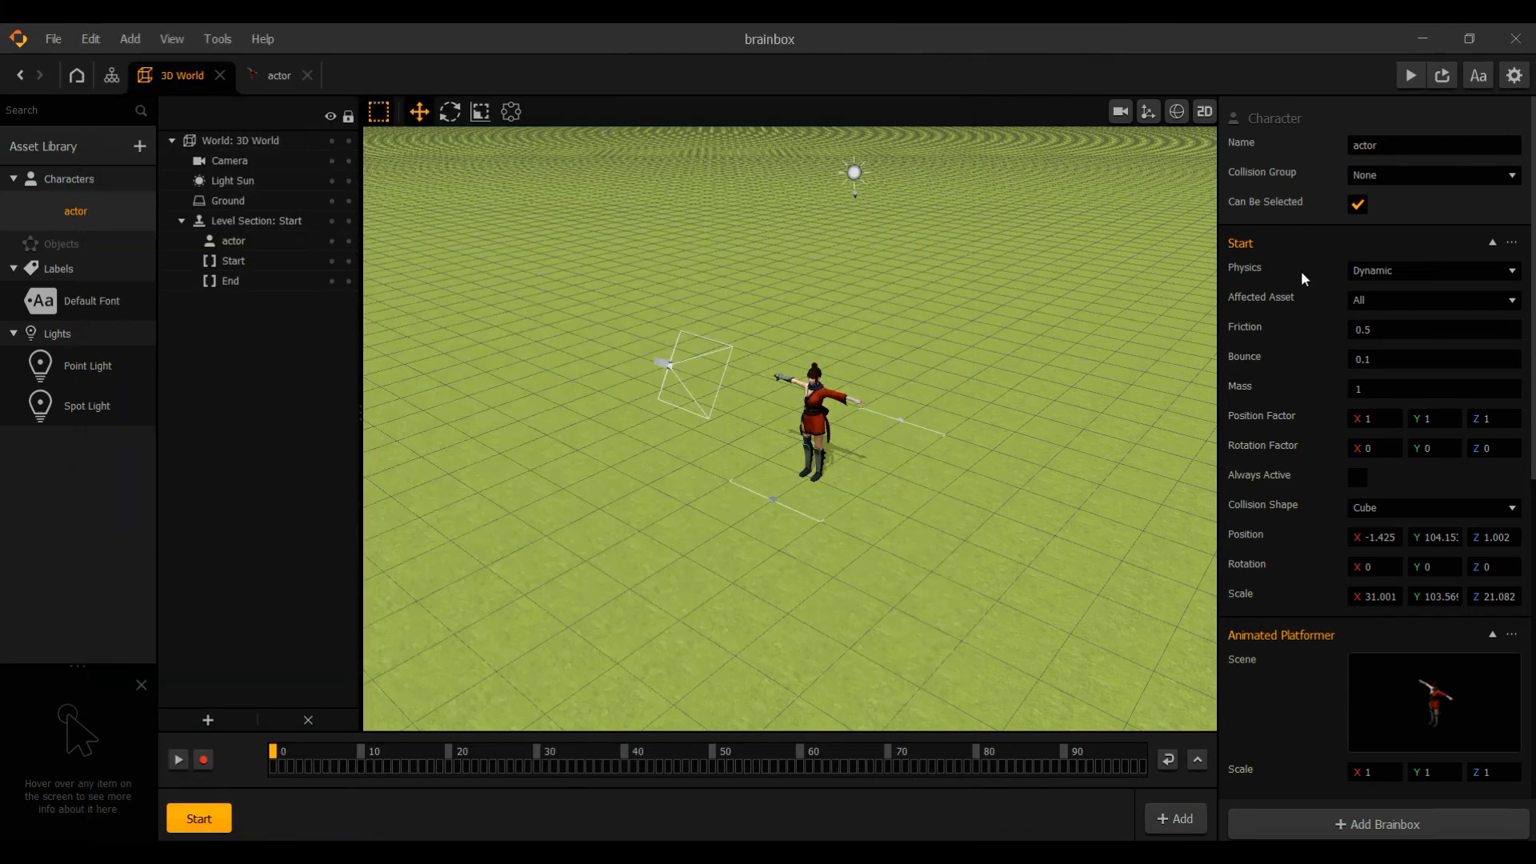
- Set the actor's Friction to 2.5 and test it in the preview
{"action": "left_click", "coordinate": [1362, 330]}
{"action": "type", "text": "2.5"}
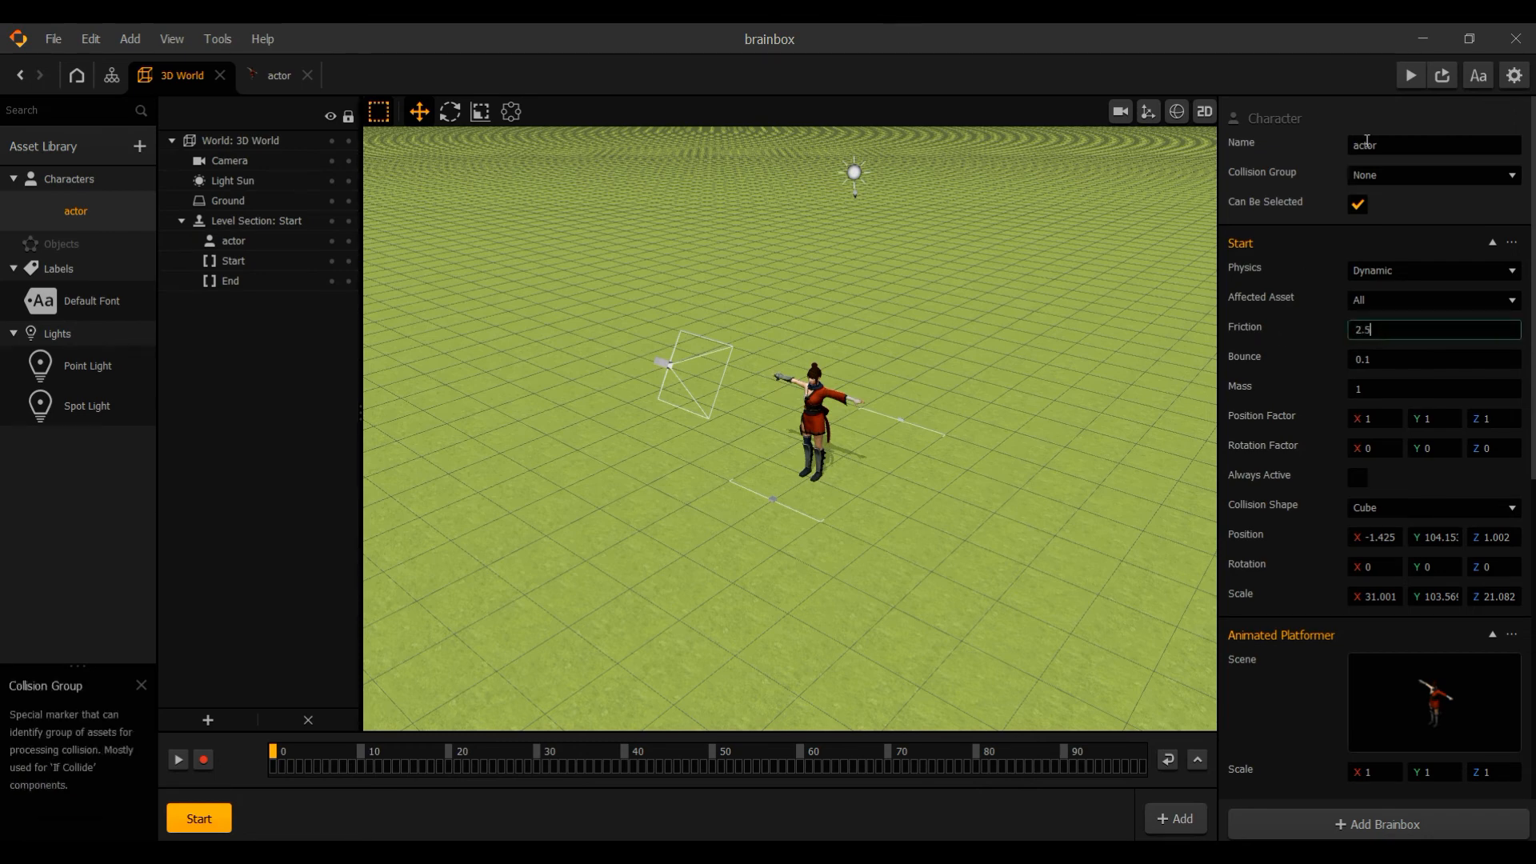
{"action": "left_click", "coordinate": [1404, 73]}
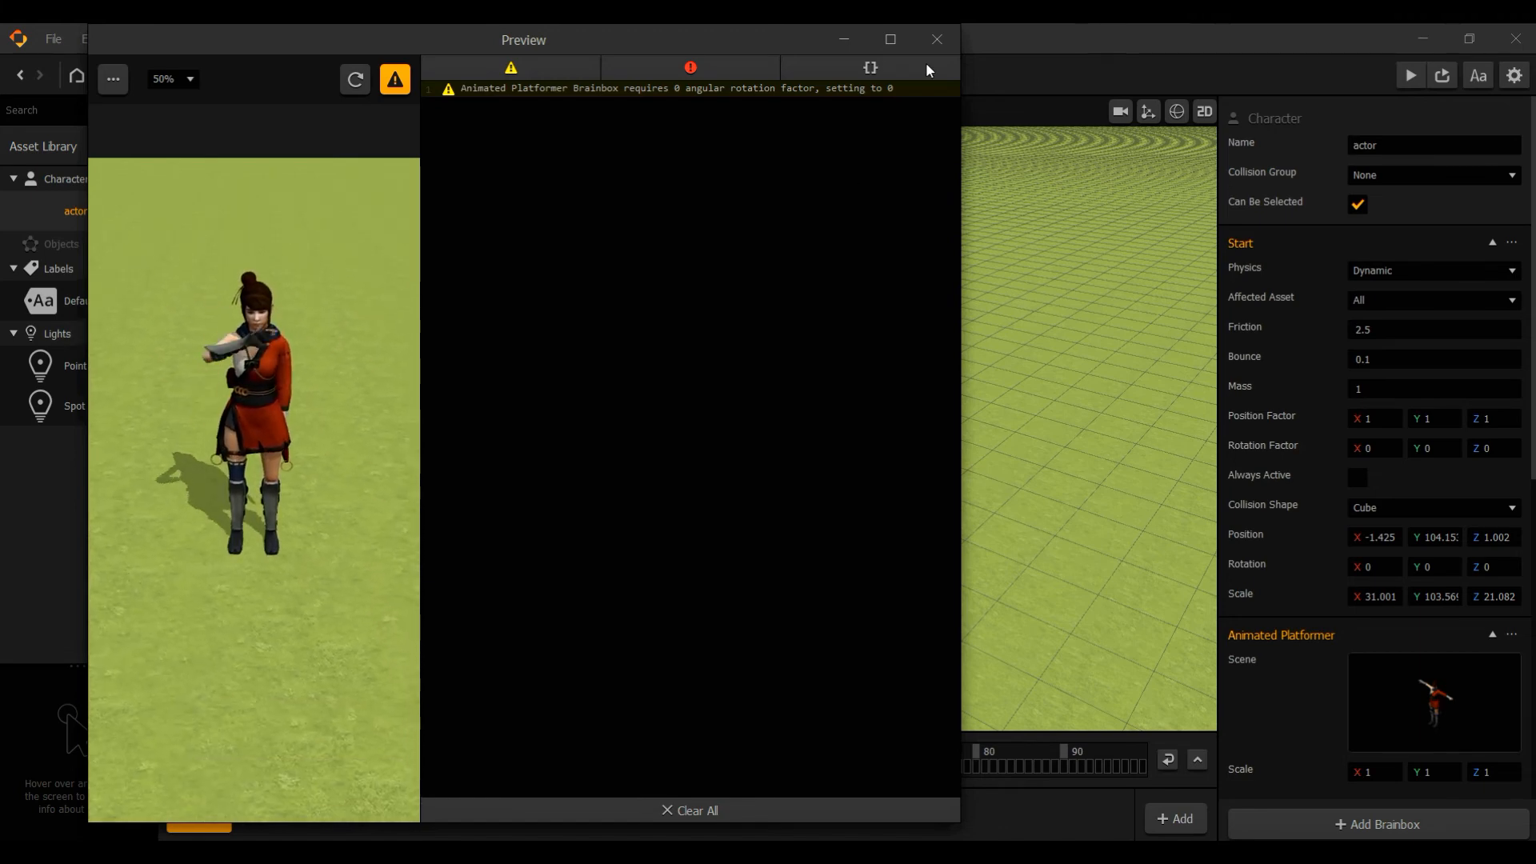
{"action": "left_click", "coordinate": [936, 38]}
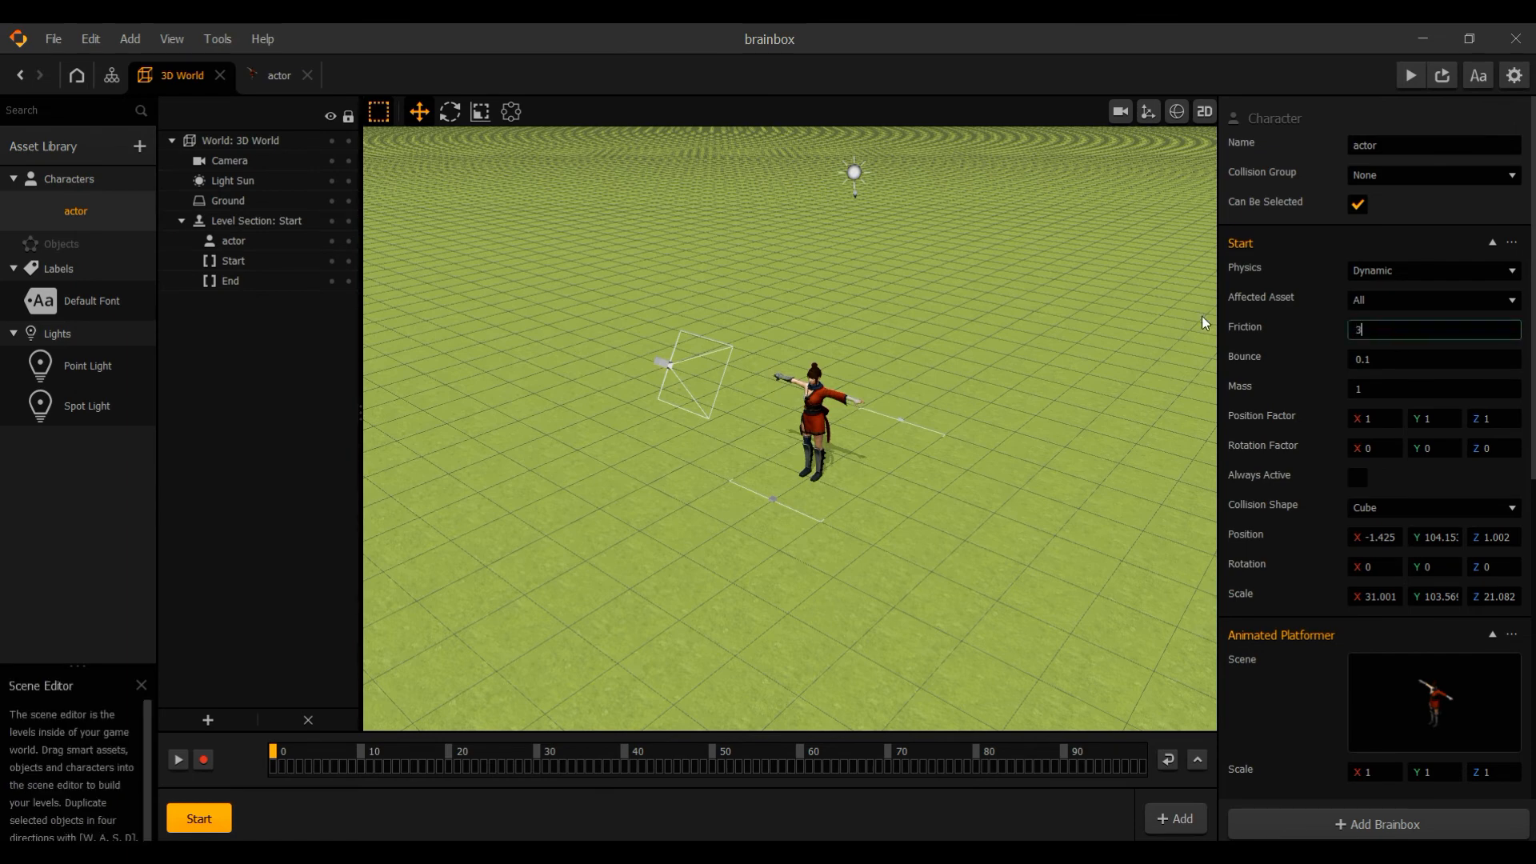
- Set the actor's Friction to 3 and test it in the preview
{"action": "type", "text": "3"}
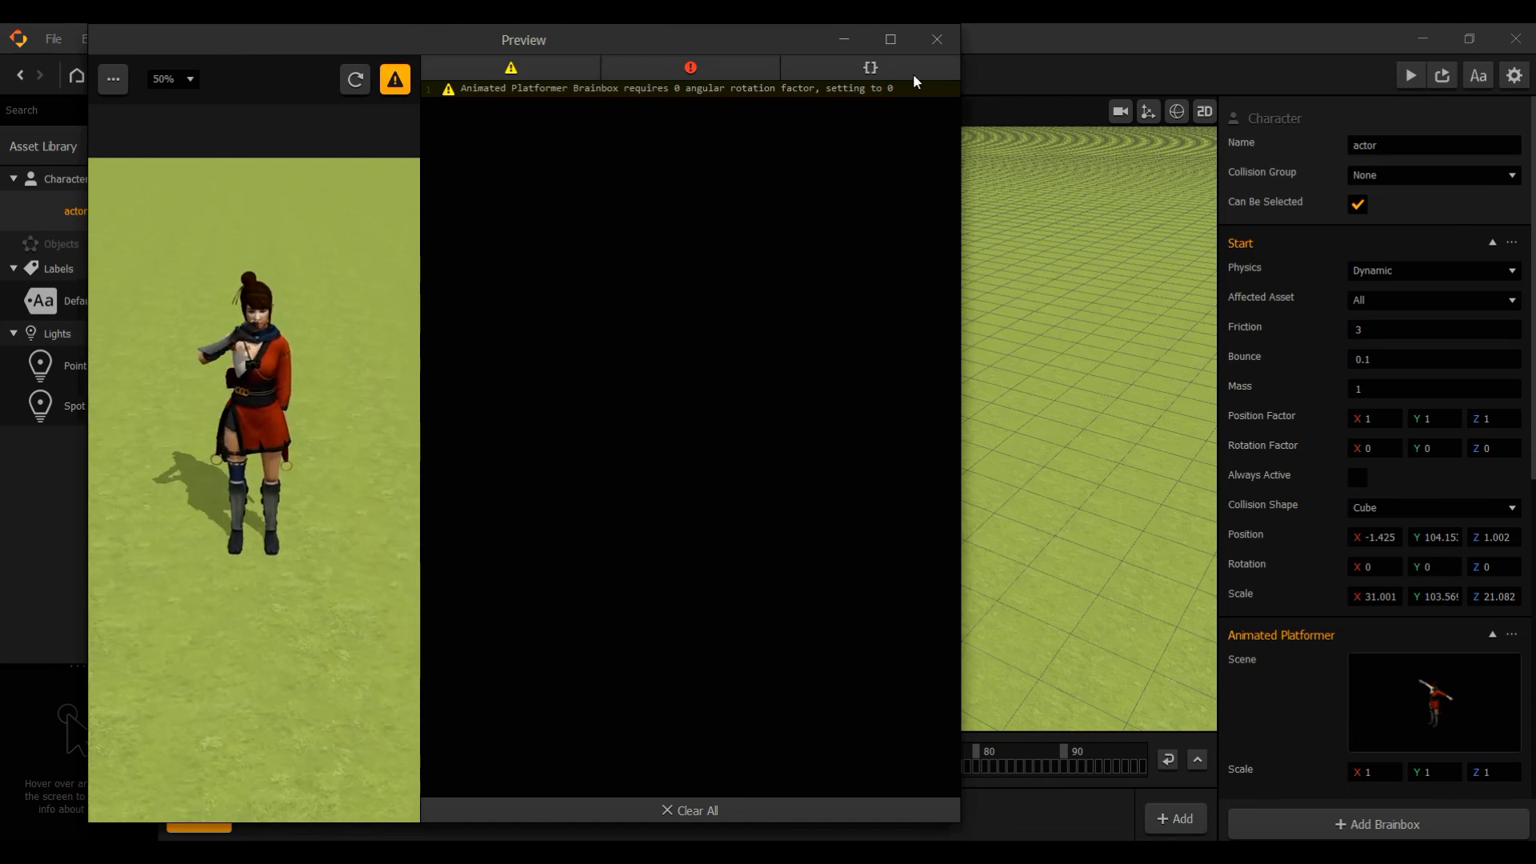
{"action": "left_click", "coordinate": [936, 40]}
- Set the Animated Platformer's Max Walk Speed to 6 and Max Run Speed to 14
{"action": "scroll", "coordinate": [1409, 583], "scroll_direction": "down", "scroll_amount": 12}
{"action": "scroll", "coordinate": [1384, 599], "scroll_direction": "up", "scroll_amount": 1}
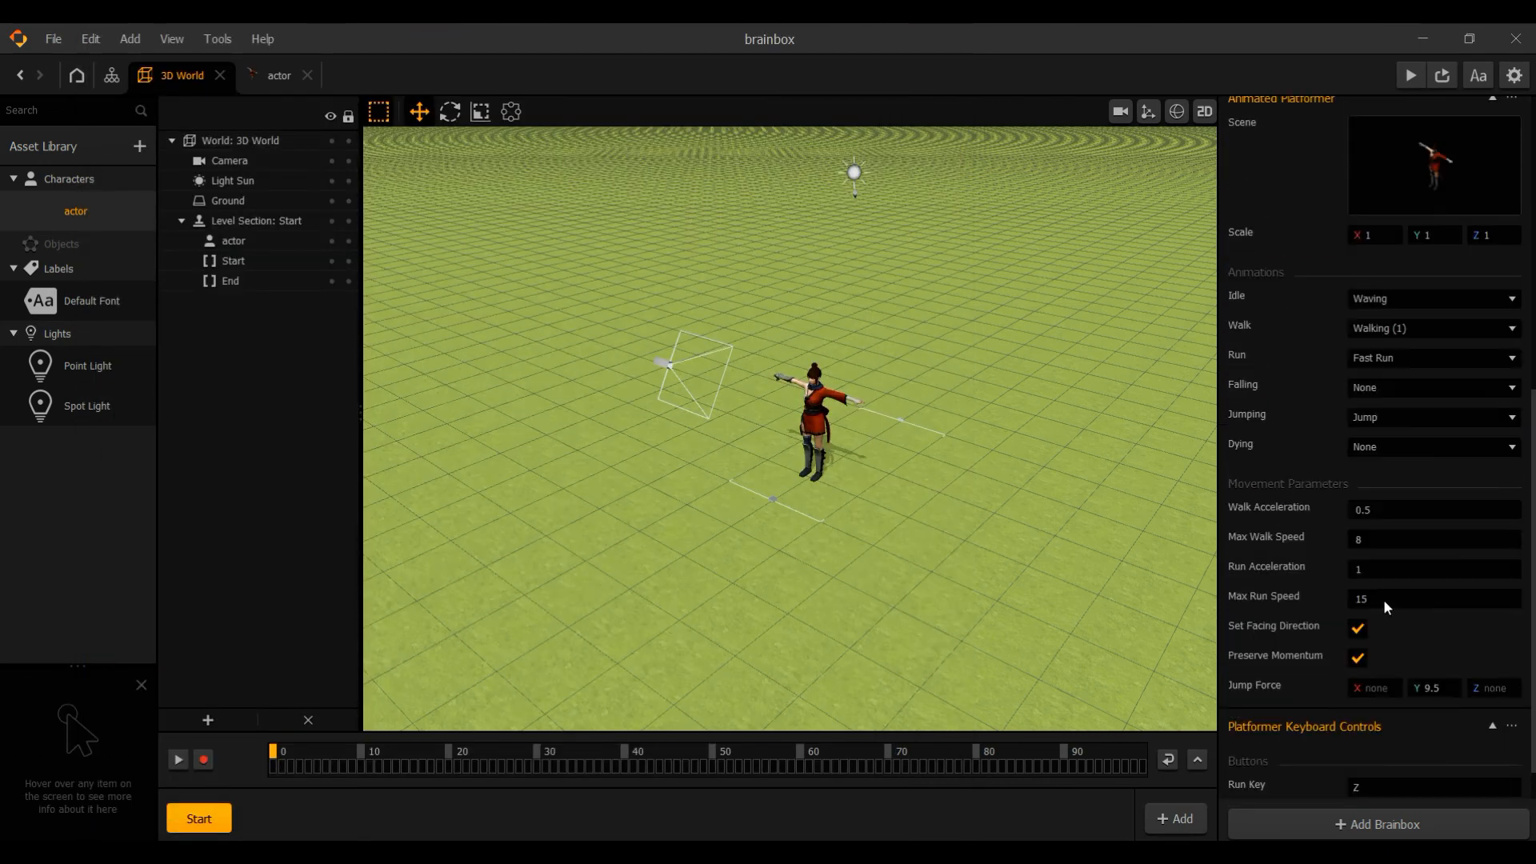
{"action": "left_click", "coordinate": [1372, 540]}
{"action": "type", "text": "6"}
{"action": "left_click", "coordinate": [1389, 601]}
{"action": "scroll", "coordinate": [1384, 628], "scroll_direction": "down", "scroll_amount": 1}
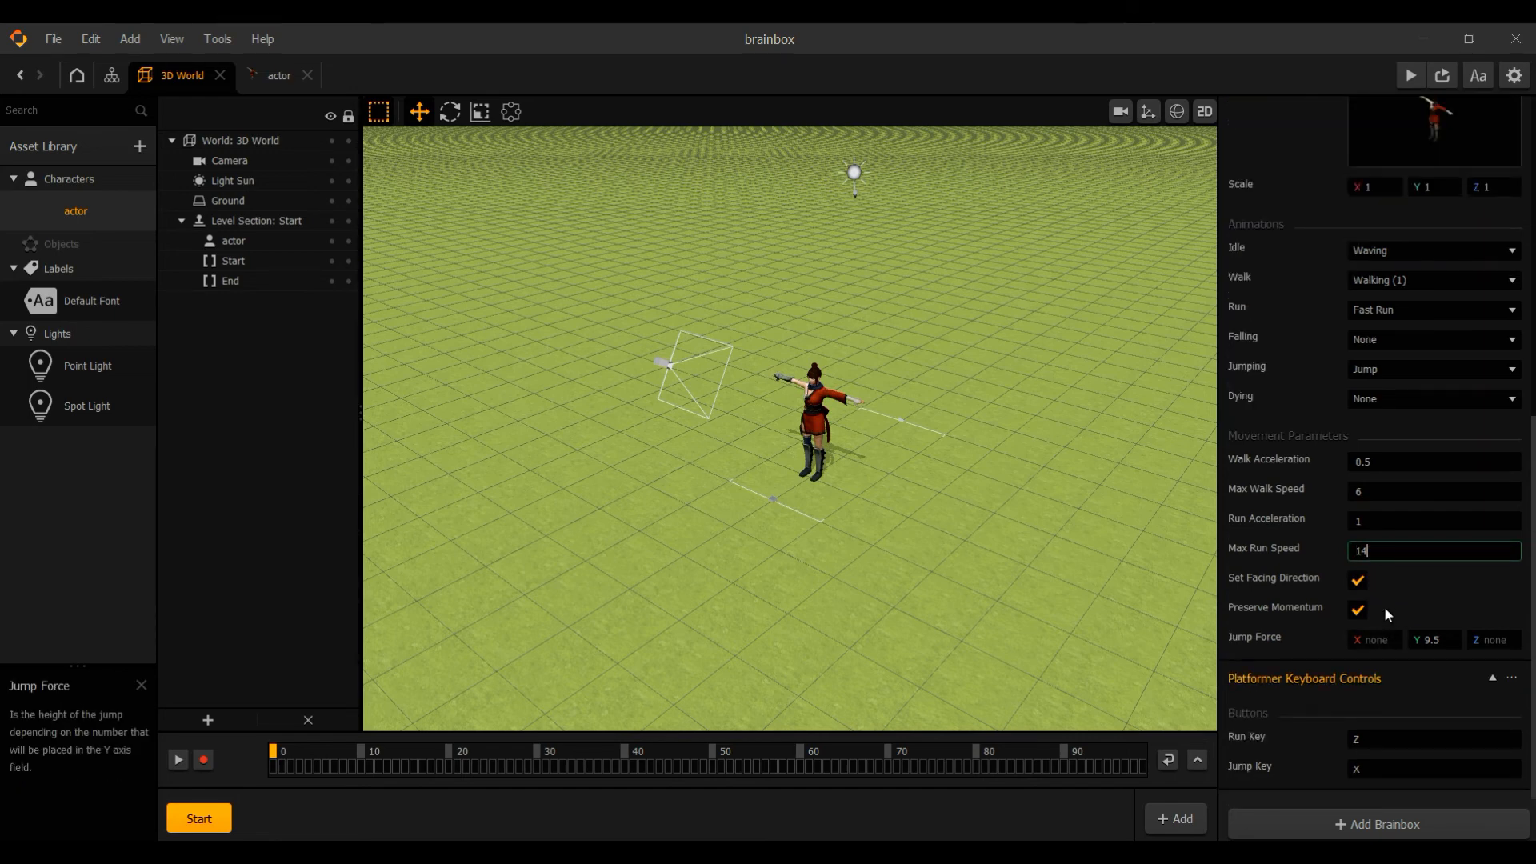
{"action": "scroll", "coordinate": [1384, 607], "scroll_direction": "up", "scroll_amount": 1}
{"action": "scroll", "coordinate": [1386, 595], "scroll_direction": "up", "scroll_amount": 1}
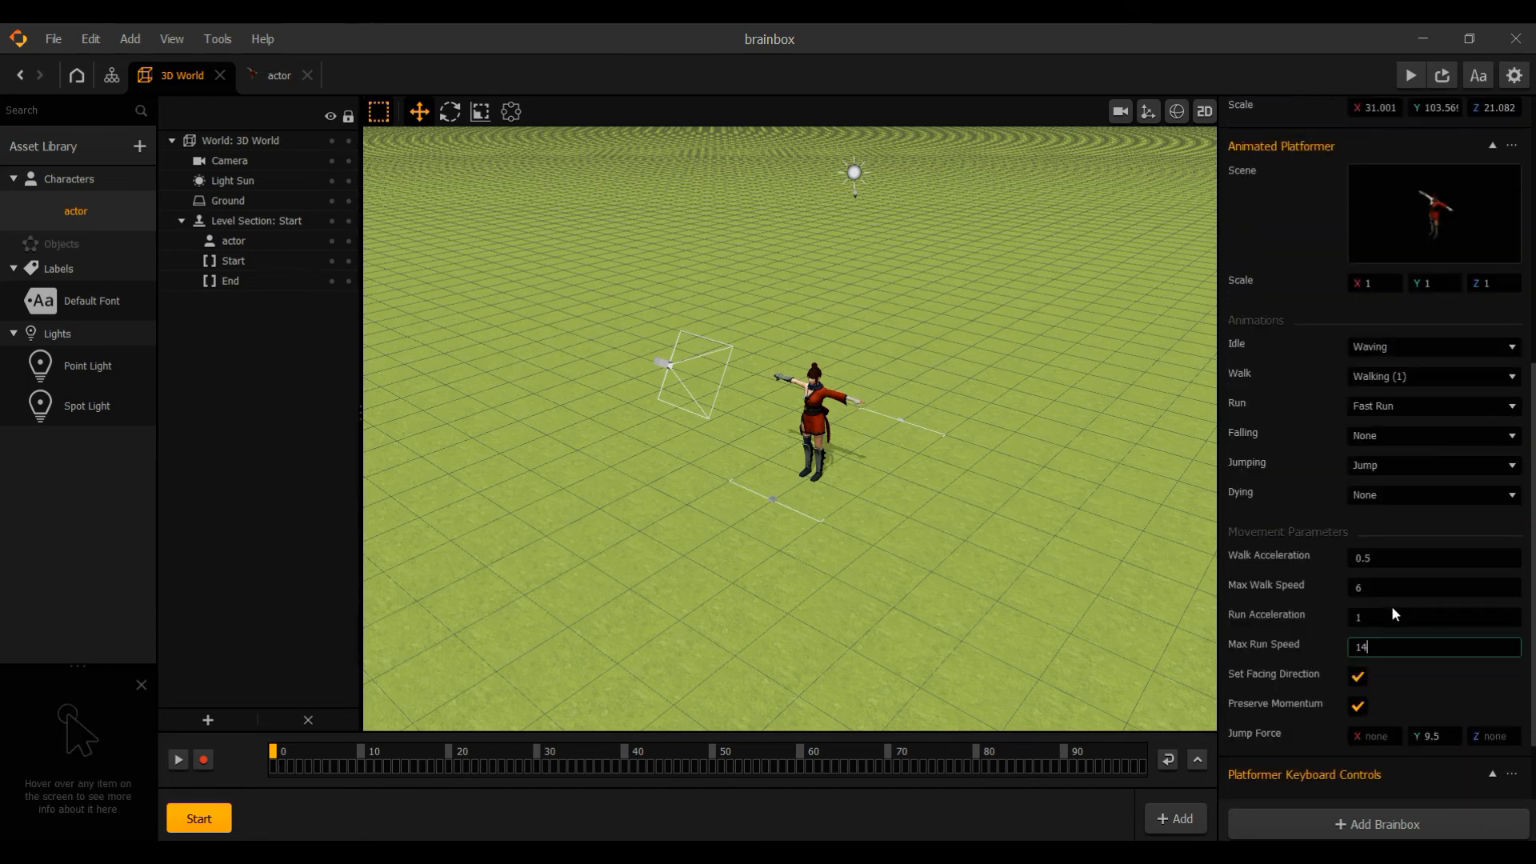
{"action": "scroll", "coordinate": [1390, 606], "scroll_direction": "up", "scroll_amount": 1}
{"action": "scroll", "coordinate": [1392, 608], "scroll_direction": "up", "scroll_amount": 3}
- Set the actor's Y Jump Force to 5 and test moving and jumping in the preview
{"action": "scroll", "coordinate": [1393, 610], "scroll_direction": "down", "scroll_amount": 6}
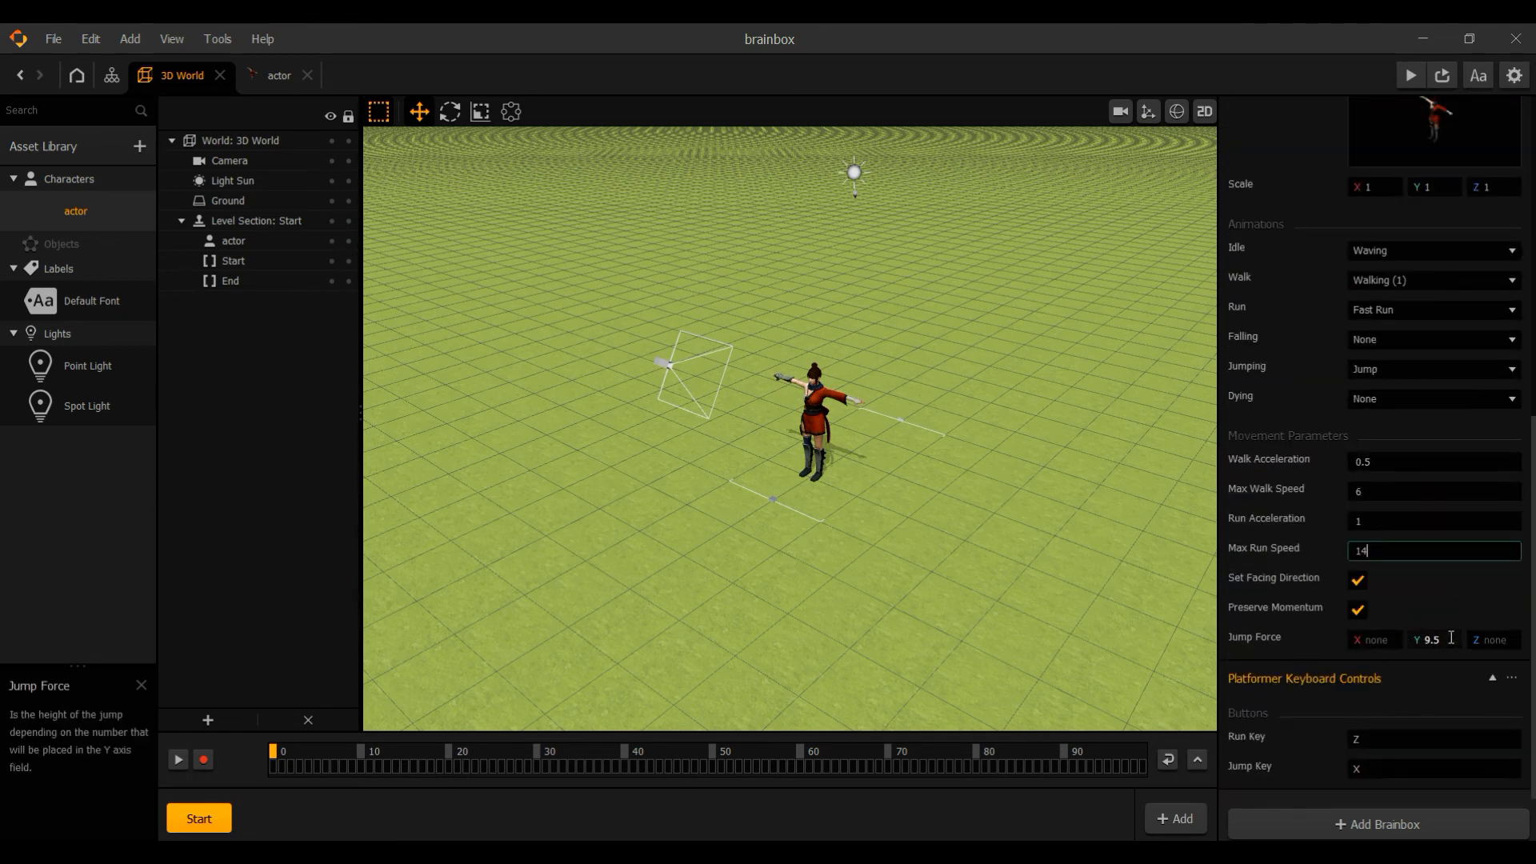
{"action": "left_click", "coordinate": [1440, 639]}
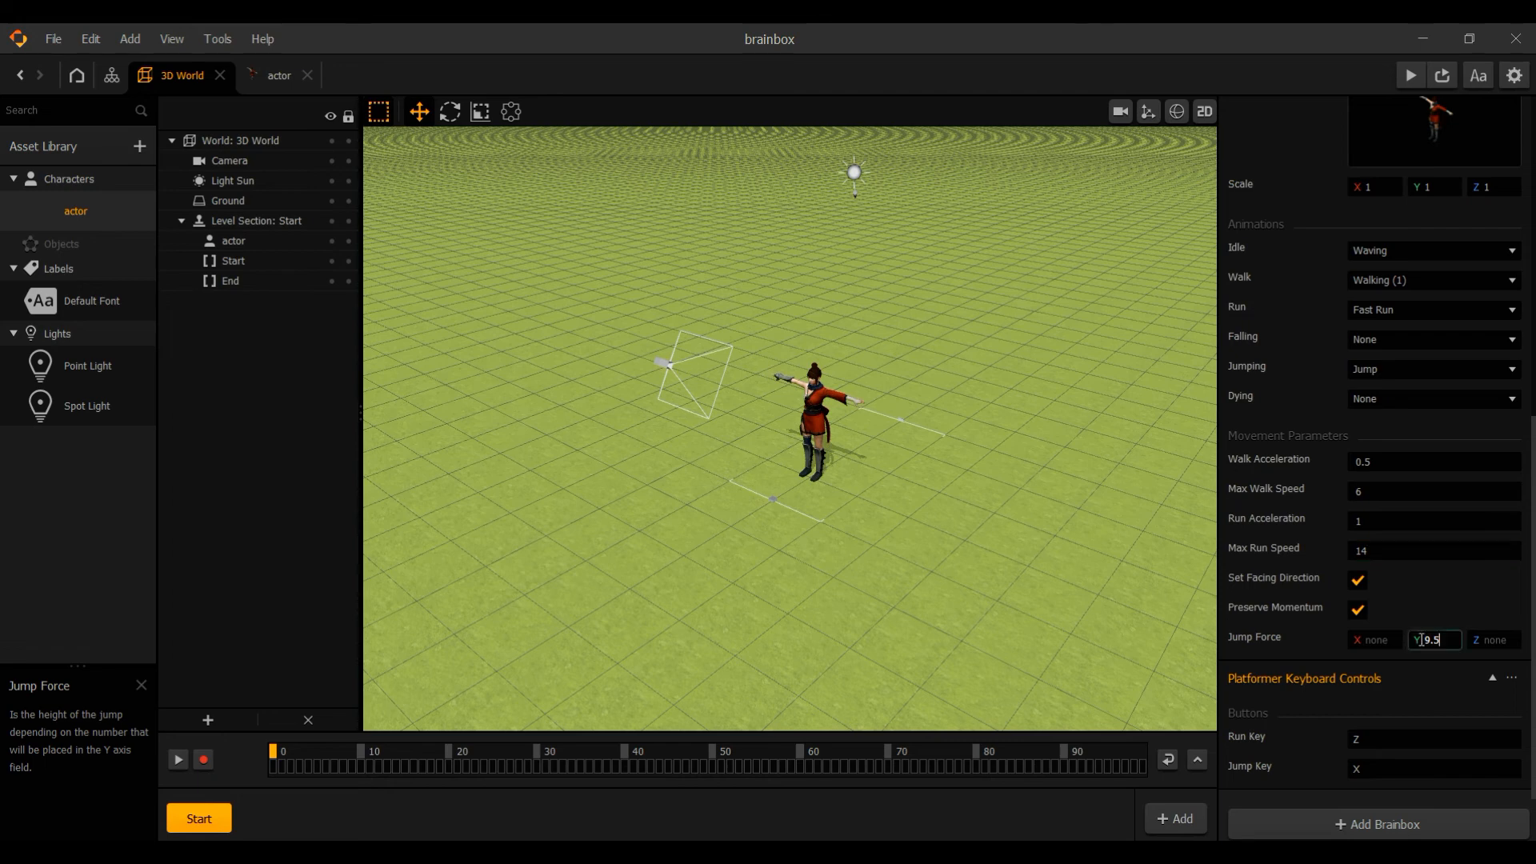
{"action": "type", "text": "4"}
{"action": "key", "text": "BackSpace"}
{"action": "type", "text": "5"}
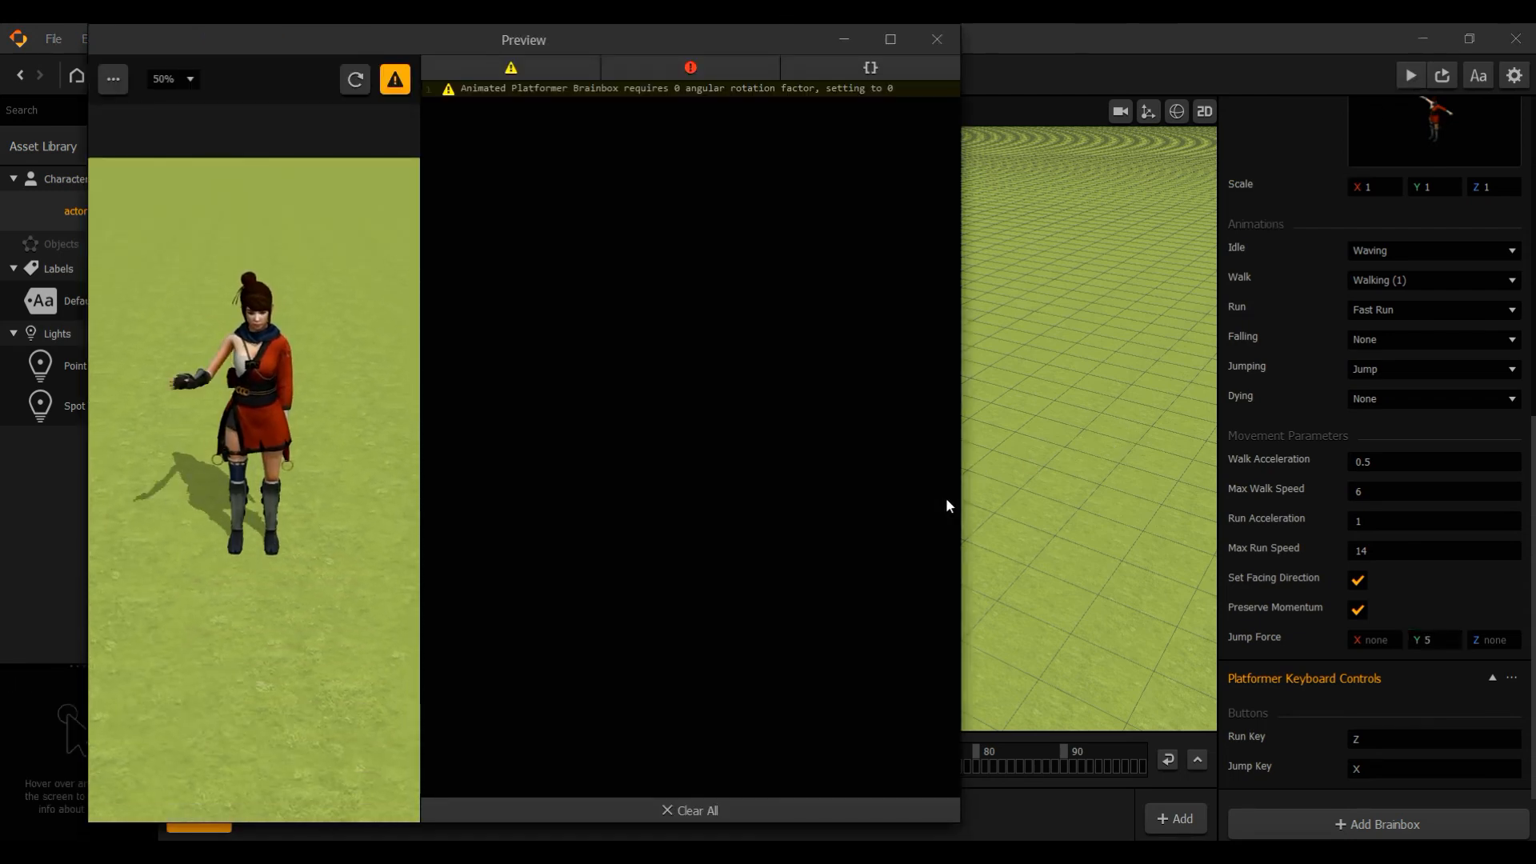
{"action": "key", "text": "Down"}
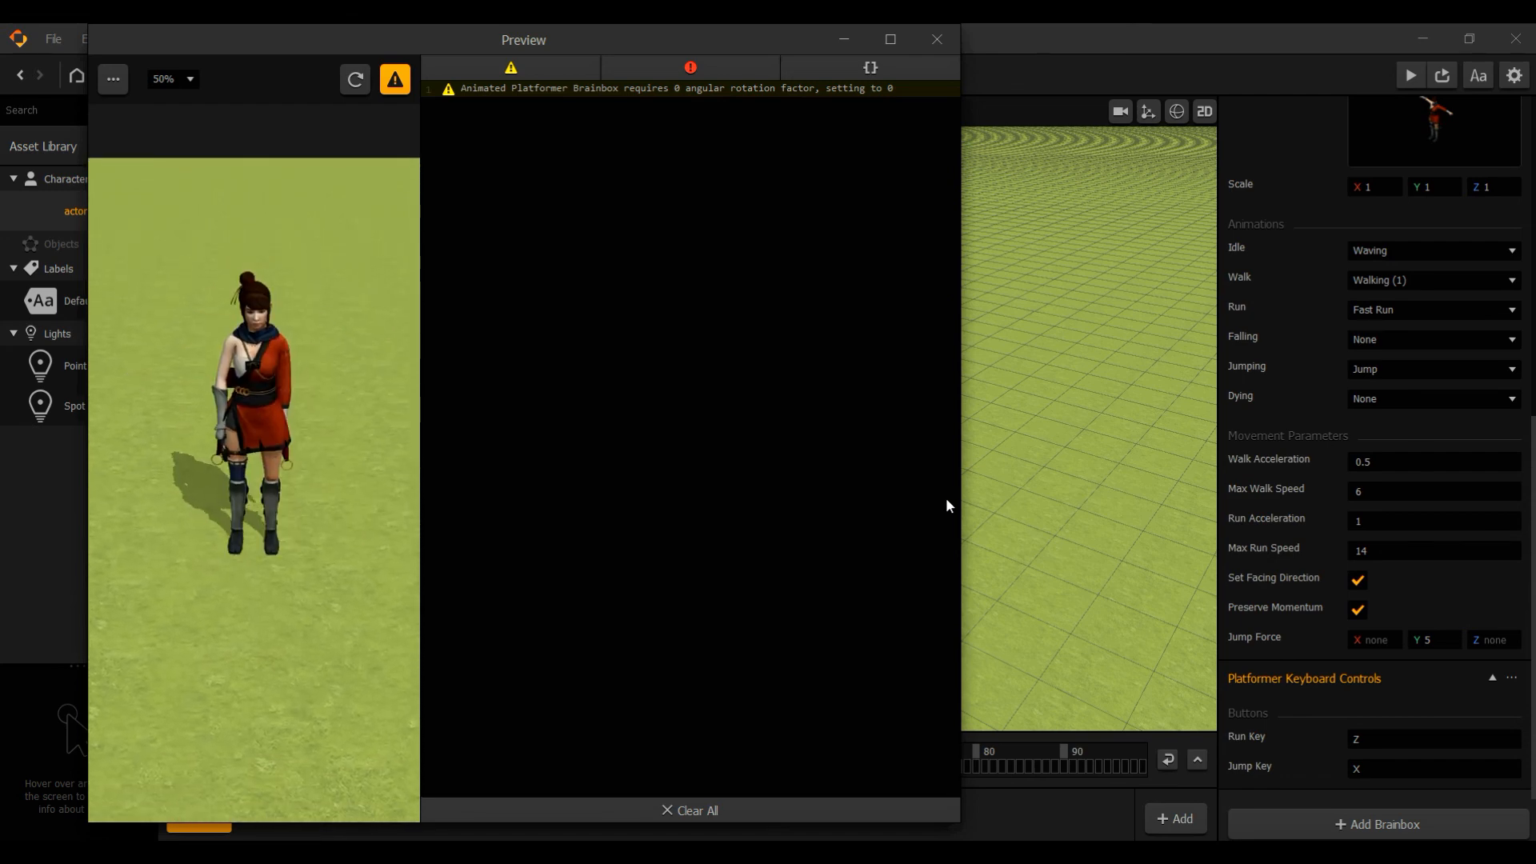
{"action": "key", "text": "x"}
{"action": "left_click", "coordinate": [933, 38]}
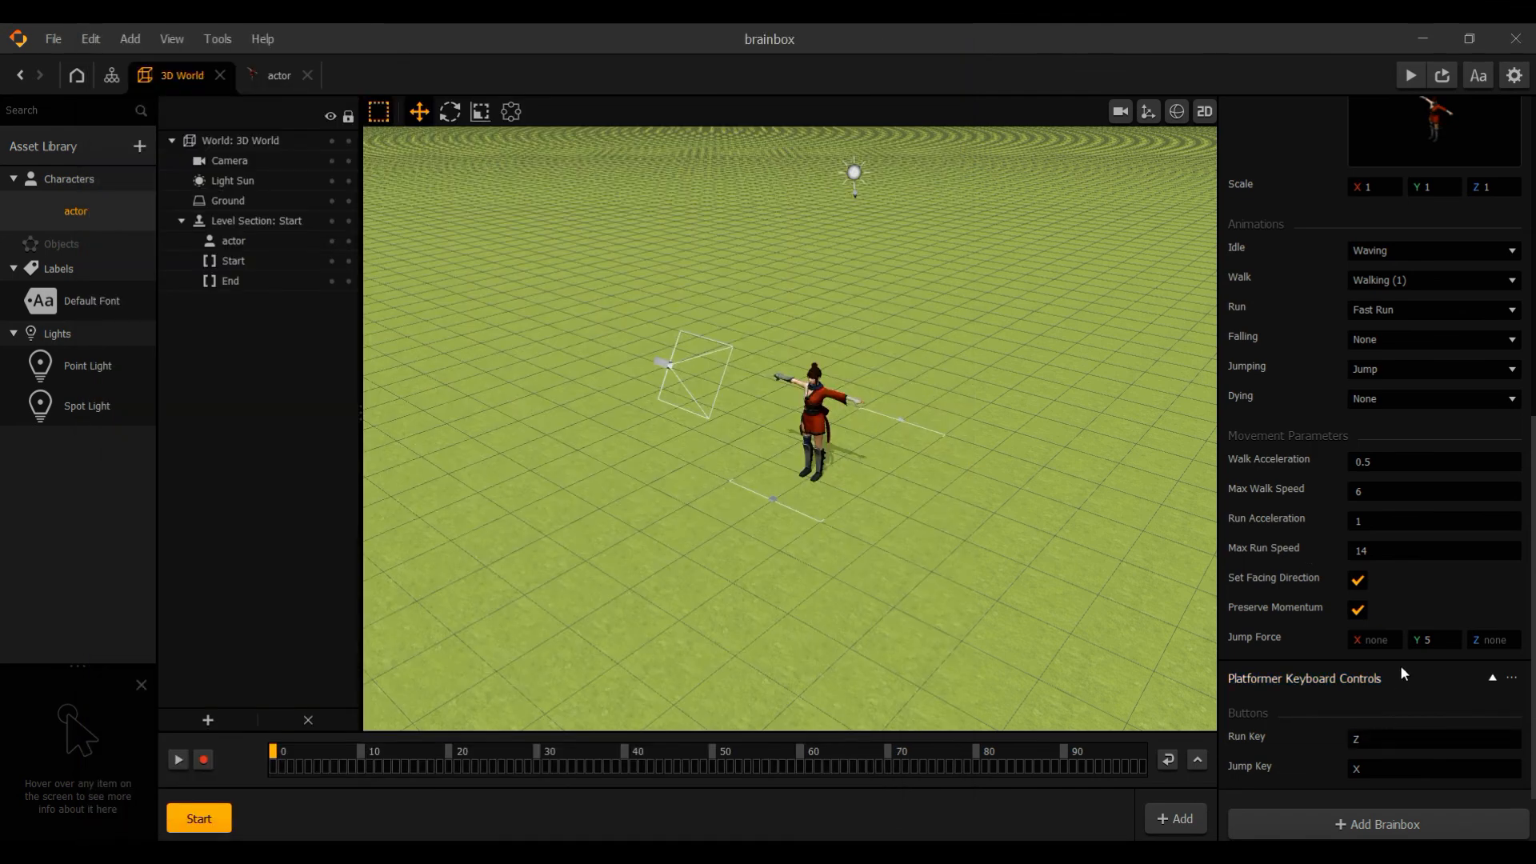
- Set the actor's Y Jump Force to 4.5 and test the jump in the preview
{"action": "left_click", "coordinate": [1411, 641]}
{"action": "type", "text": "4.5"}
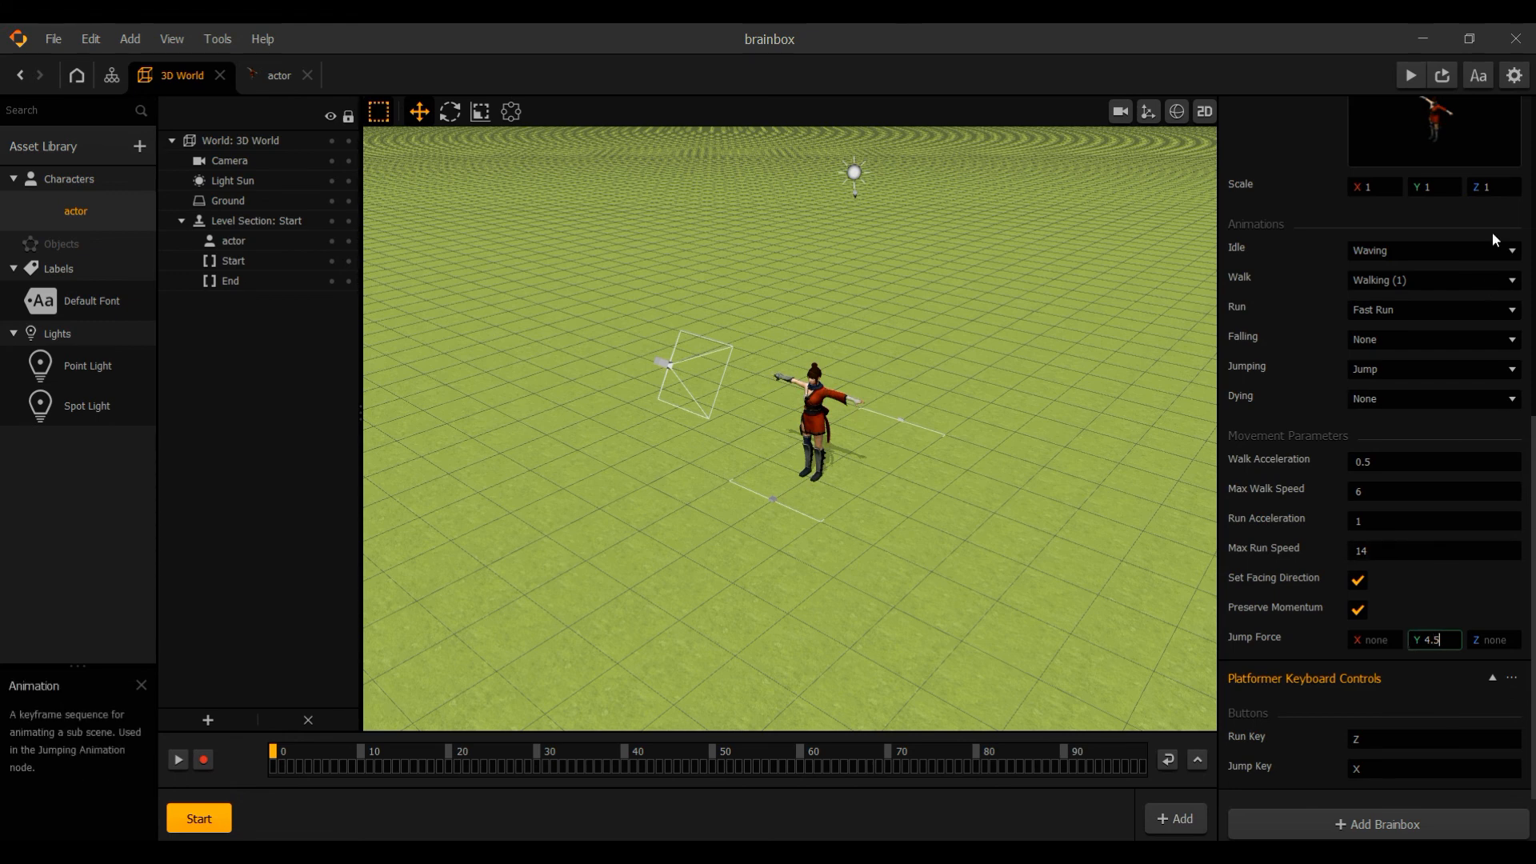
{"action": "left_click", "coordinate": [1418, 82]}
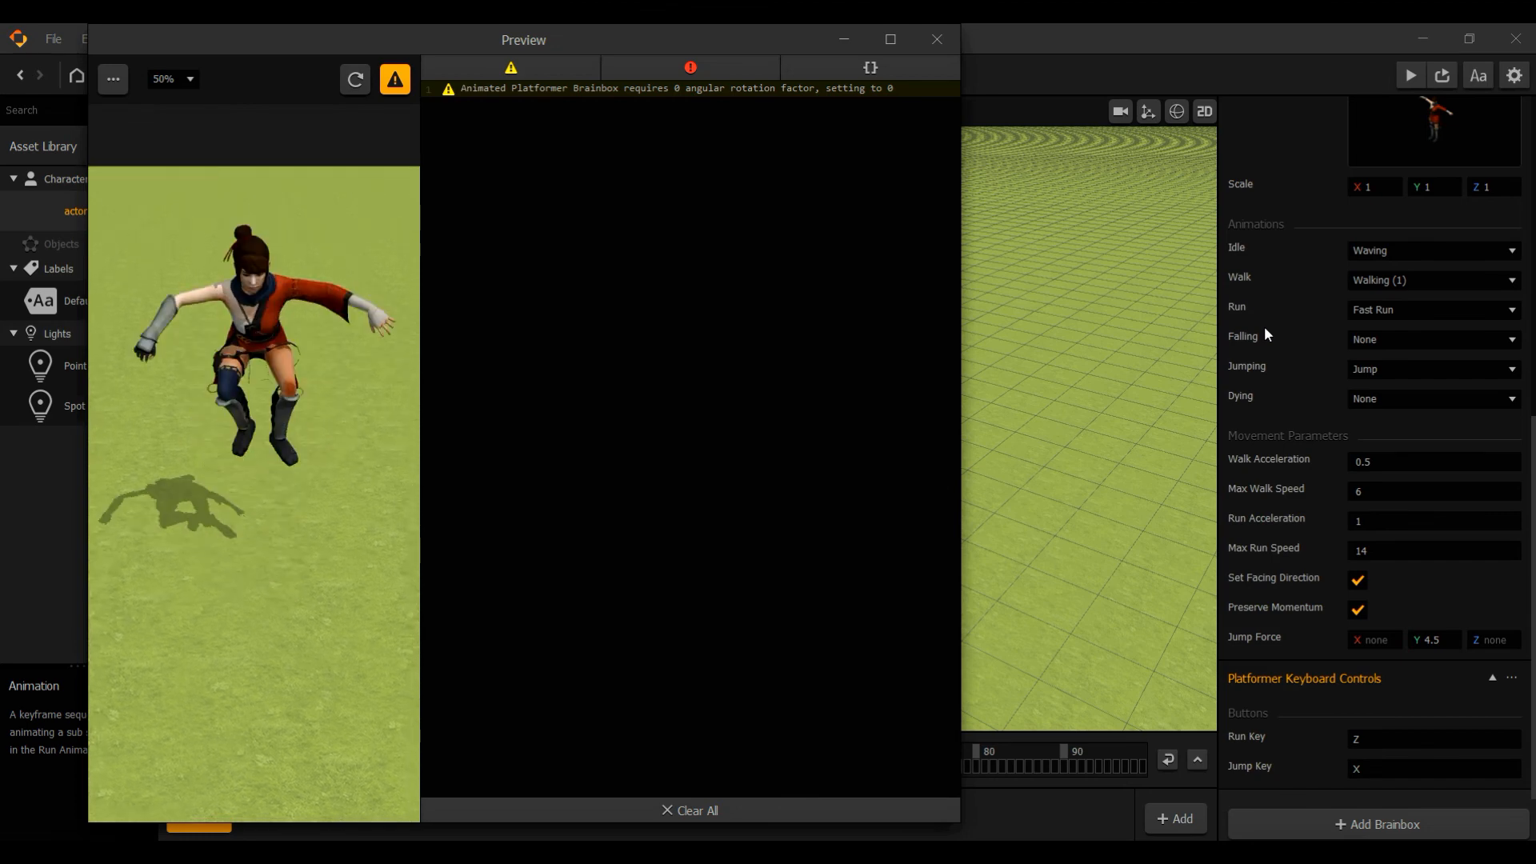
{"action": "key", "text": "x"}
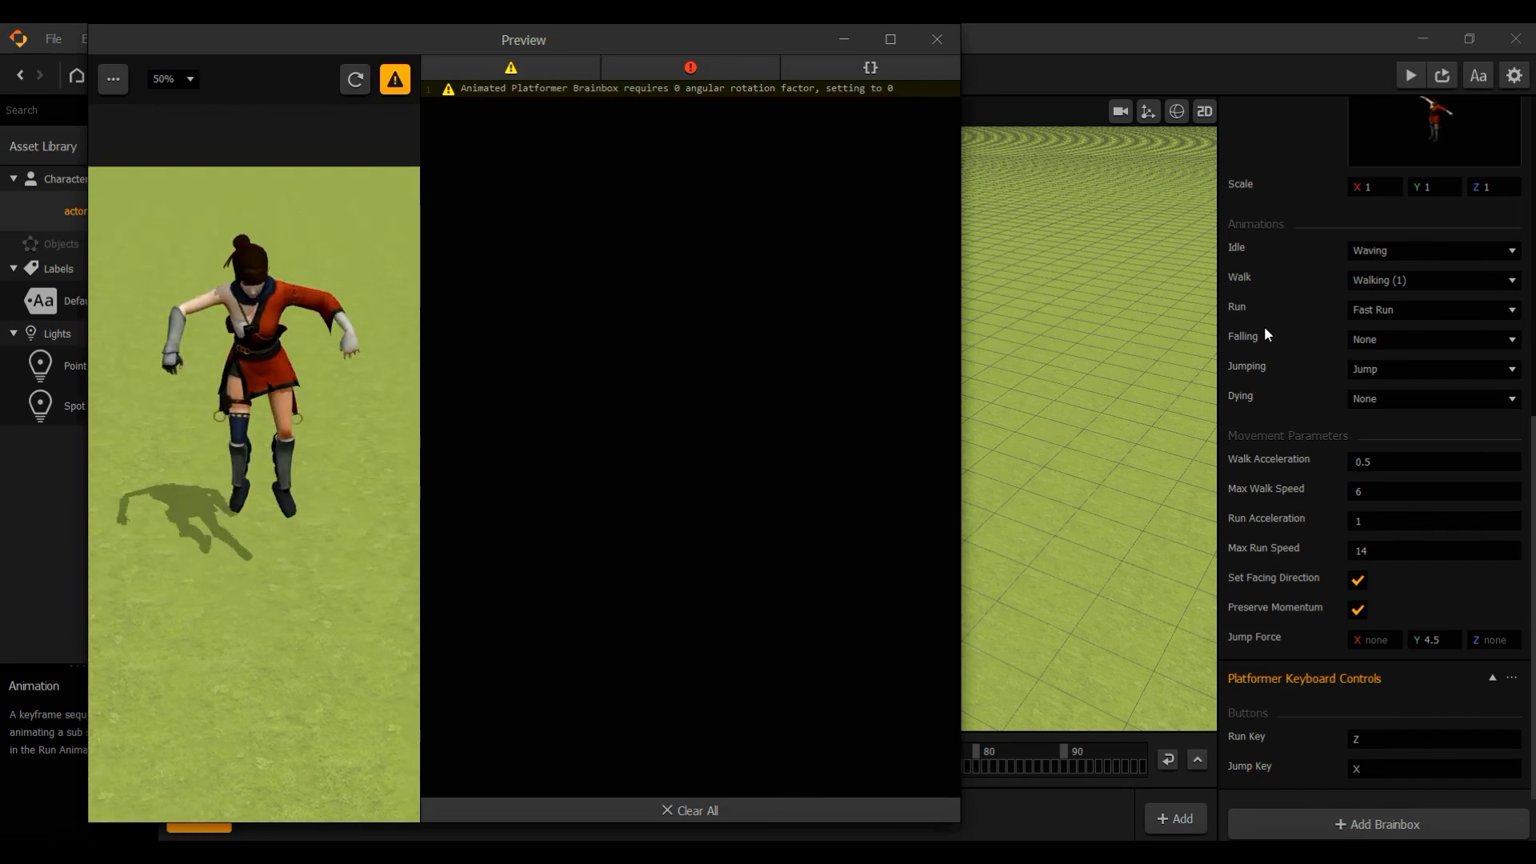
{"action": "left_click", "coordinate": [935, 36]}
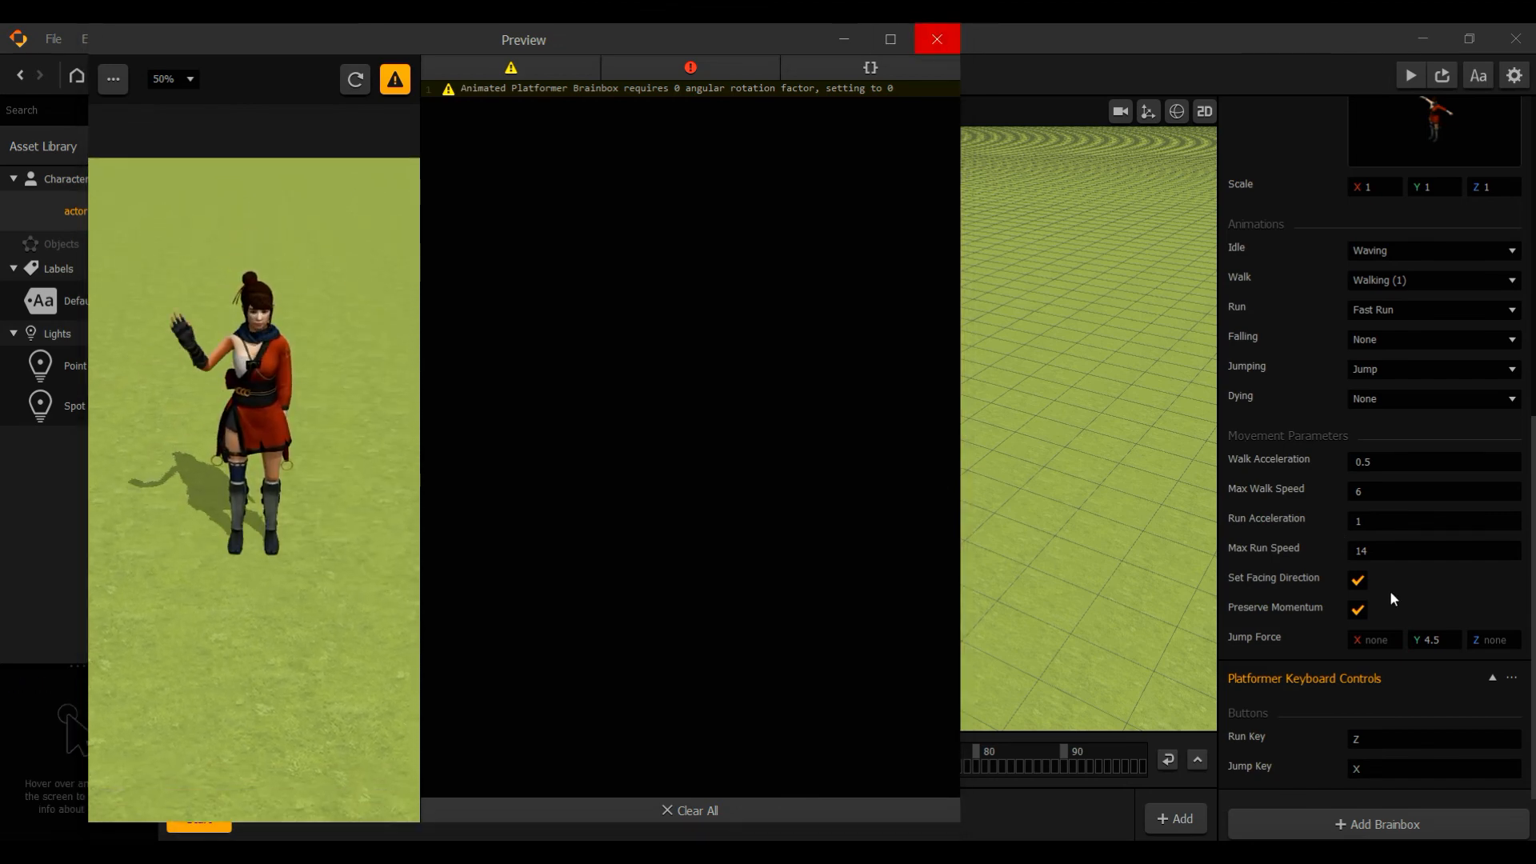
- Set the actor's Y Jump Force to 4.7 and test the jump in the preview
{"action": "left_click", "coordinate": [1456, 640]}
{"action": "key", "text": "BackSpace"}
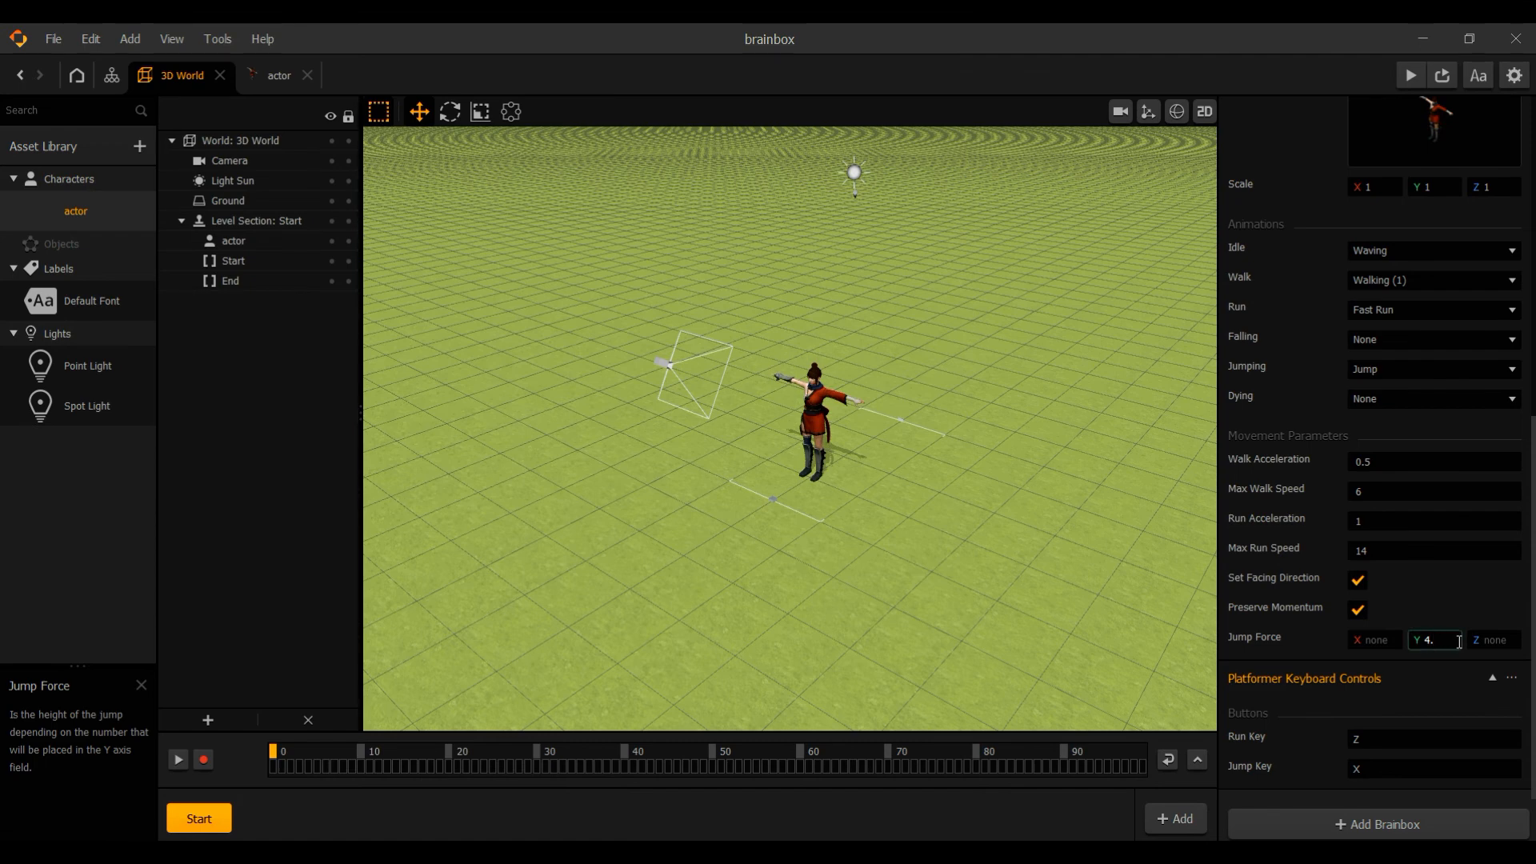
{"action": "type", "text": "7"}
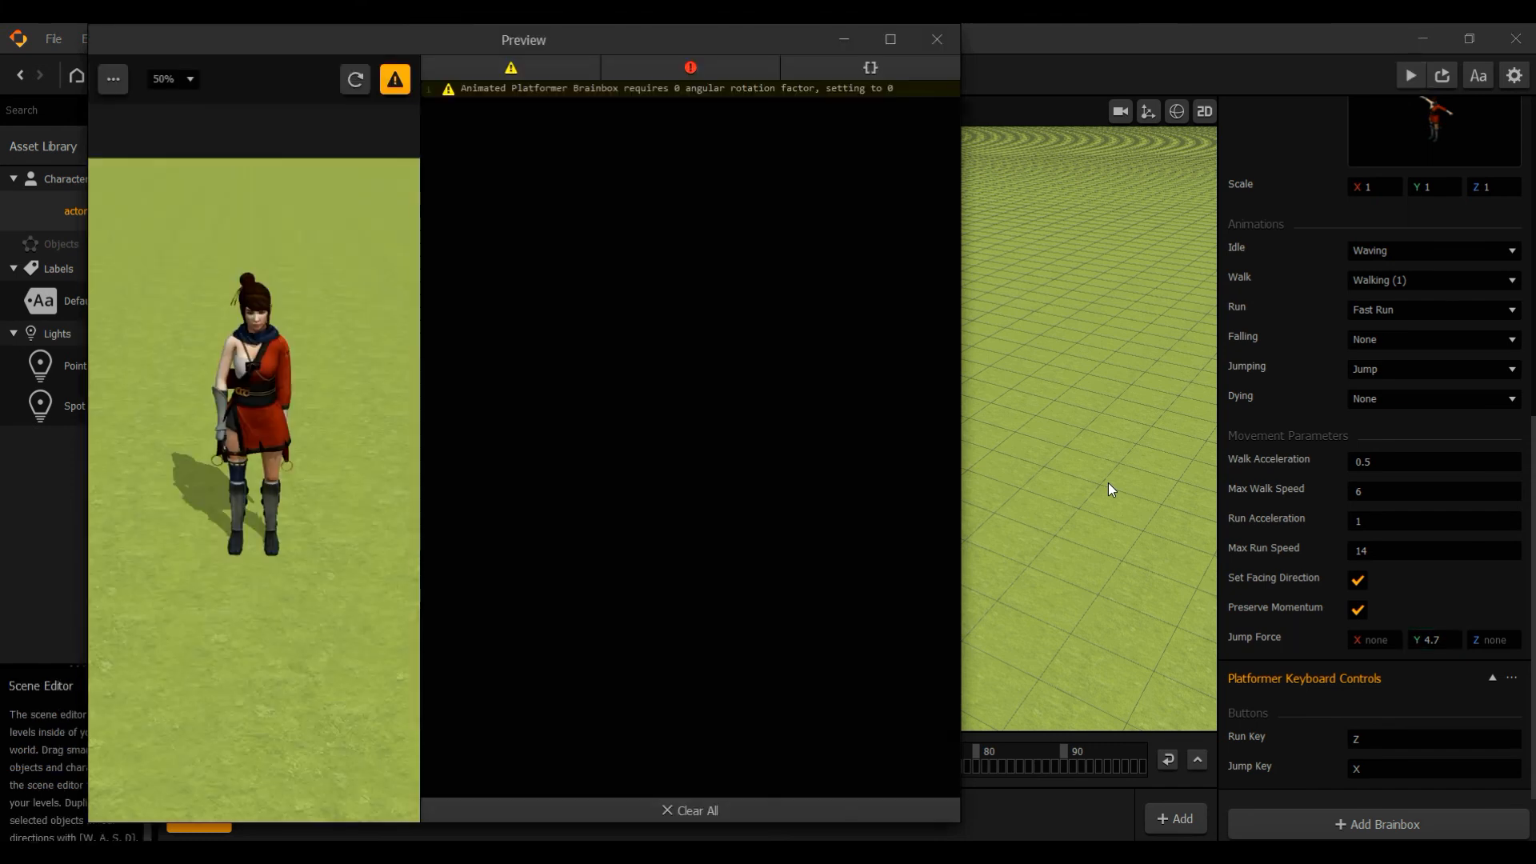
{"action": "type", "text": "x"}
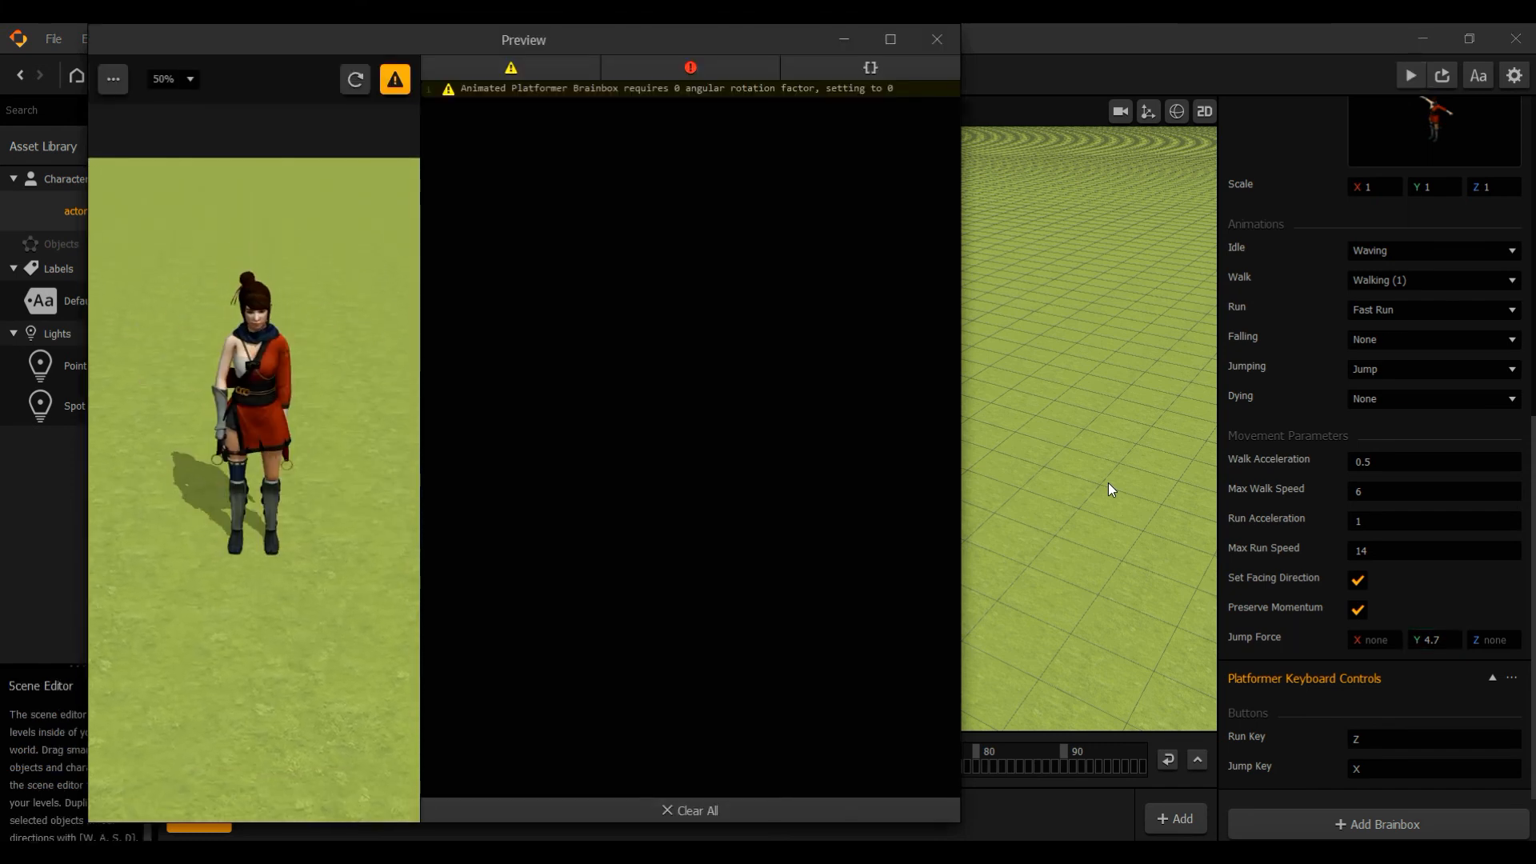